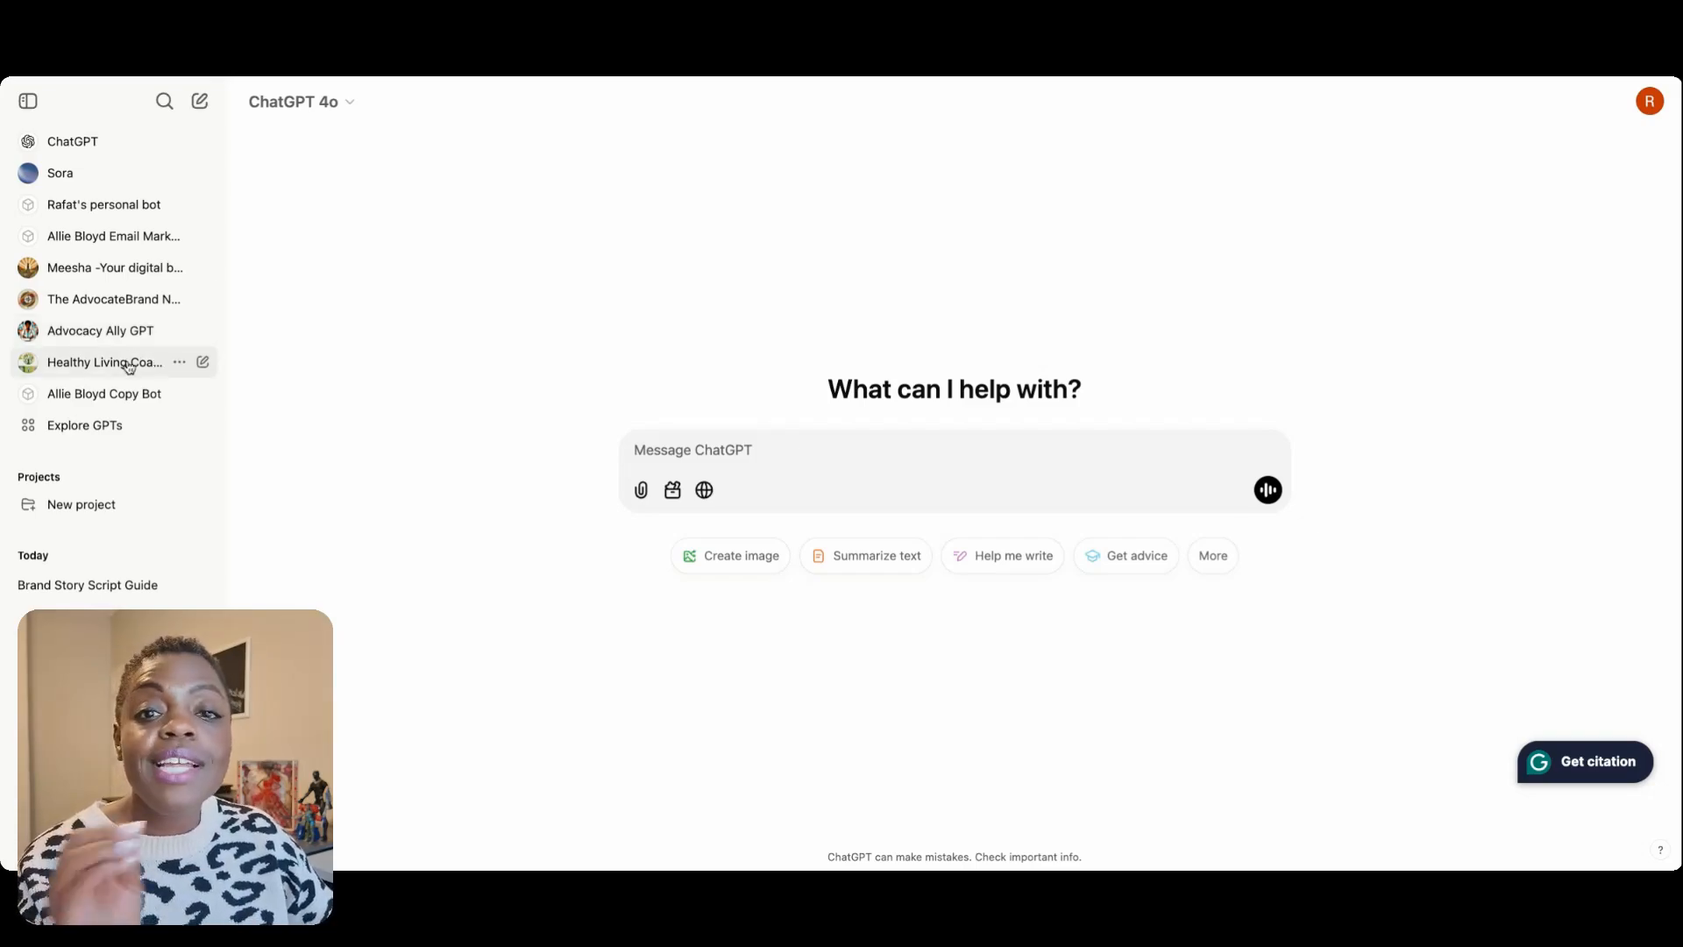
Start a new custom GPT from the GPT directory and switch to its conversational builder.
{"action": "left_click", "coordinate": [94, 425]}
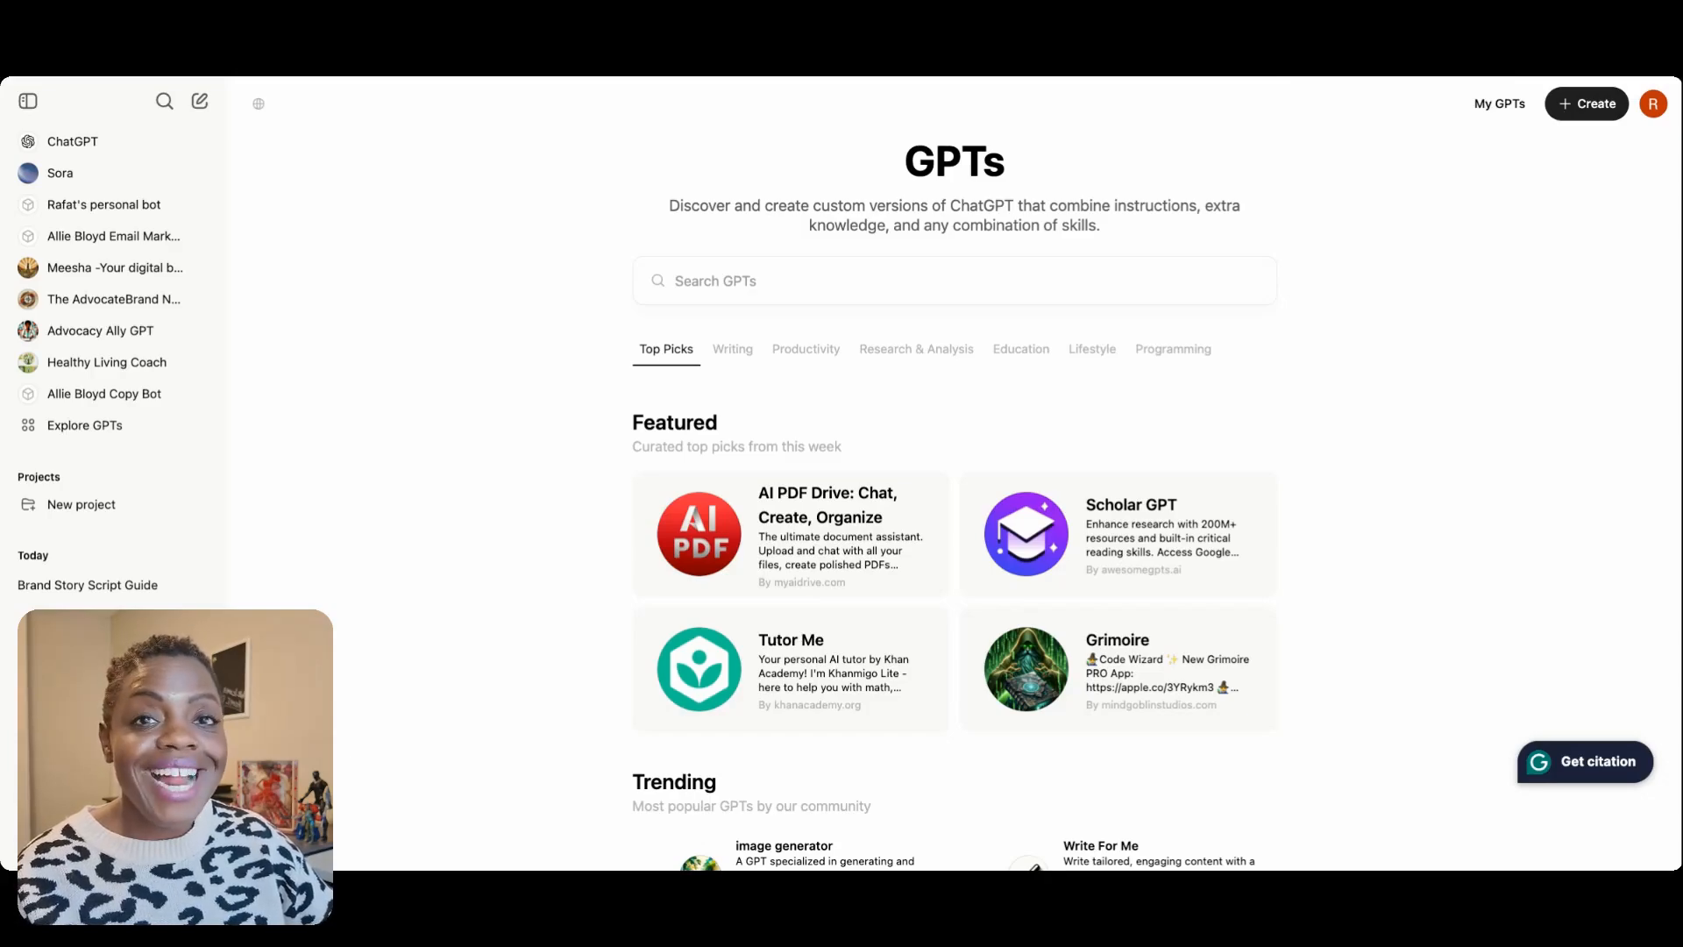
{"action": "left_click", "coordinate": [1566, 117]}
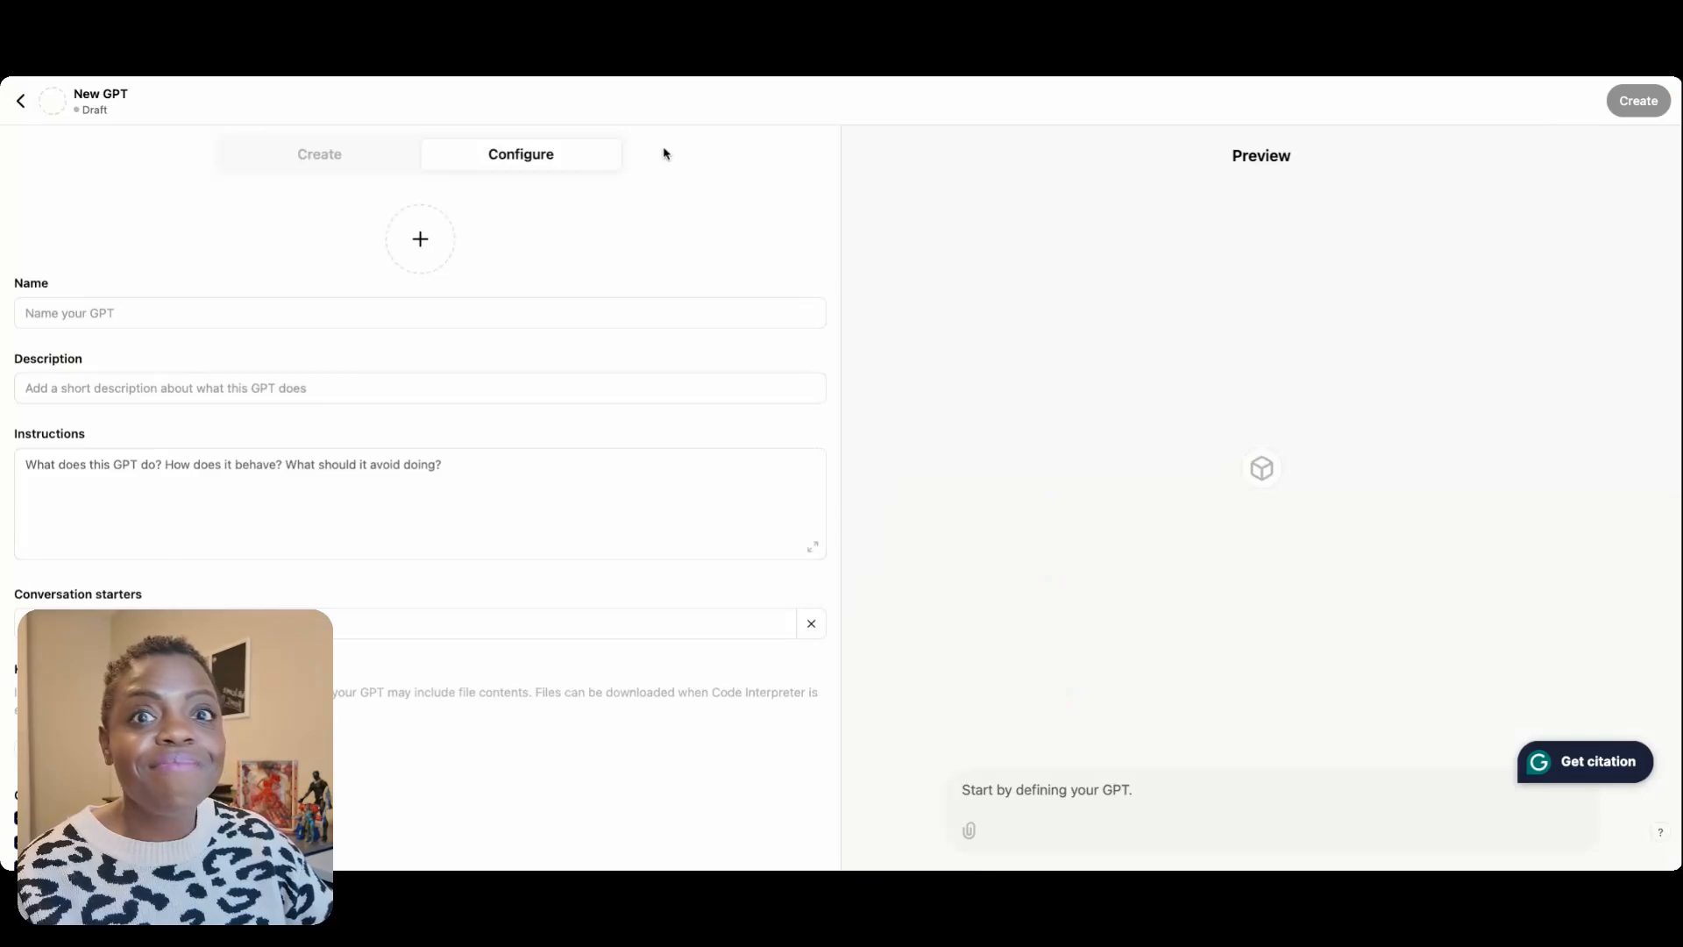
{"action": "left_click", "coordinate": [272, 157]}
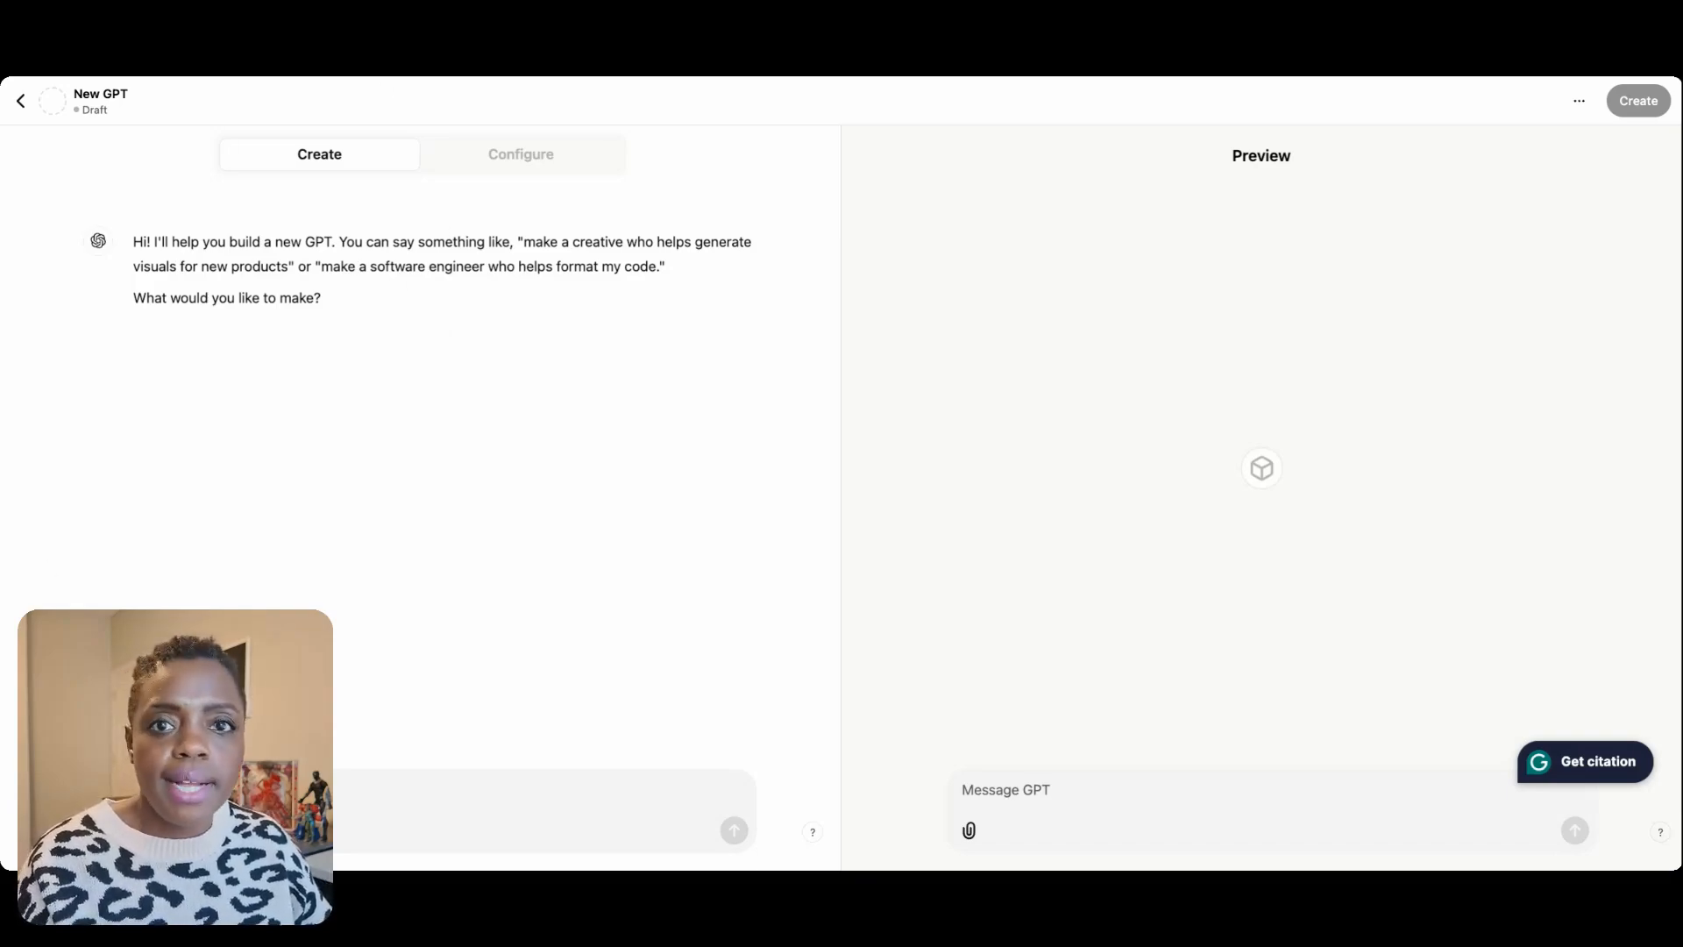
Begin the builder request with "I want to create awareness and education materials for".
{"action": "type", "text": "I"}
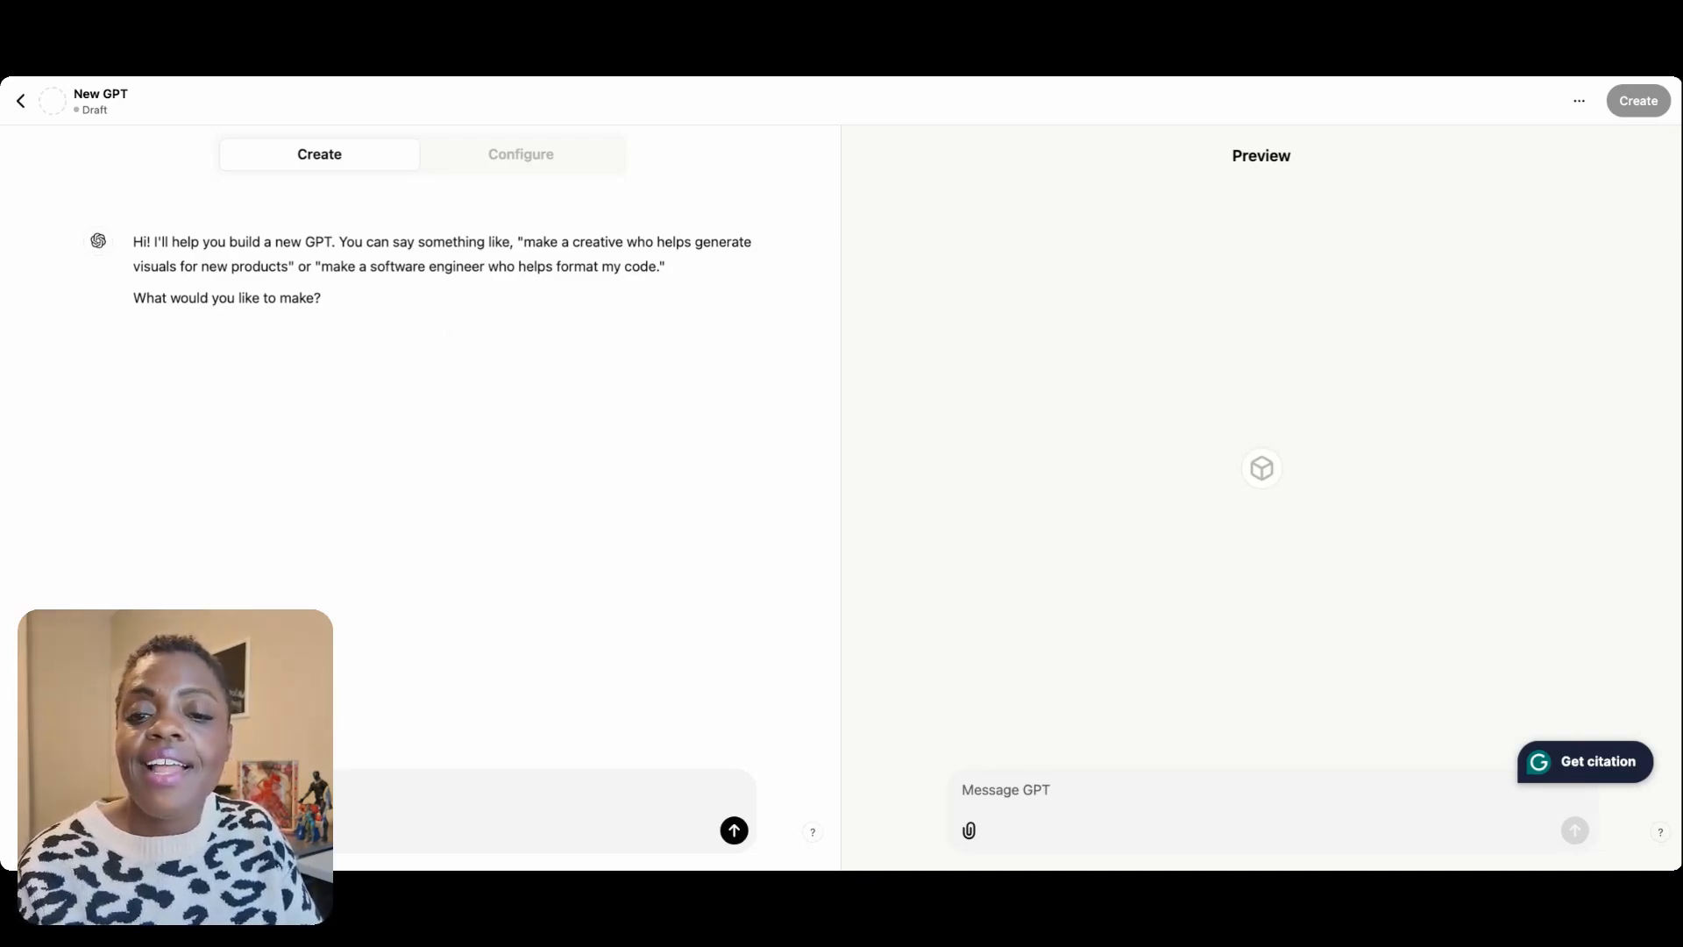
{"action": "type", "text": "ducation mat"}
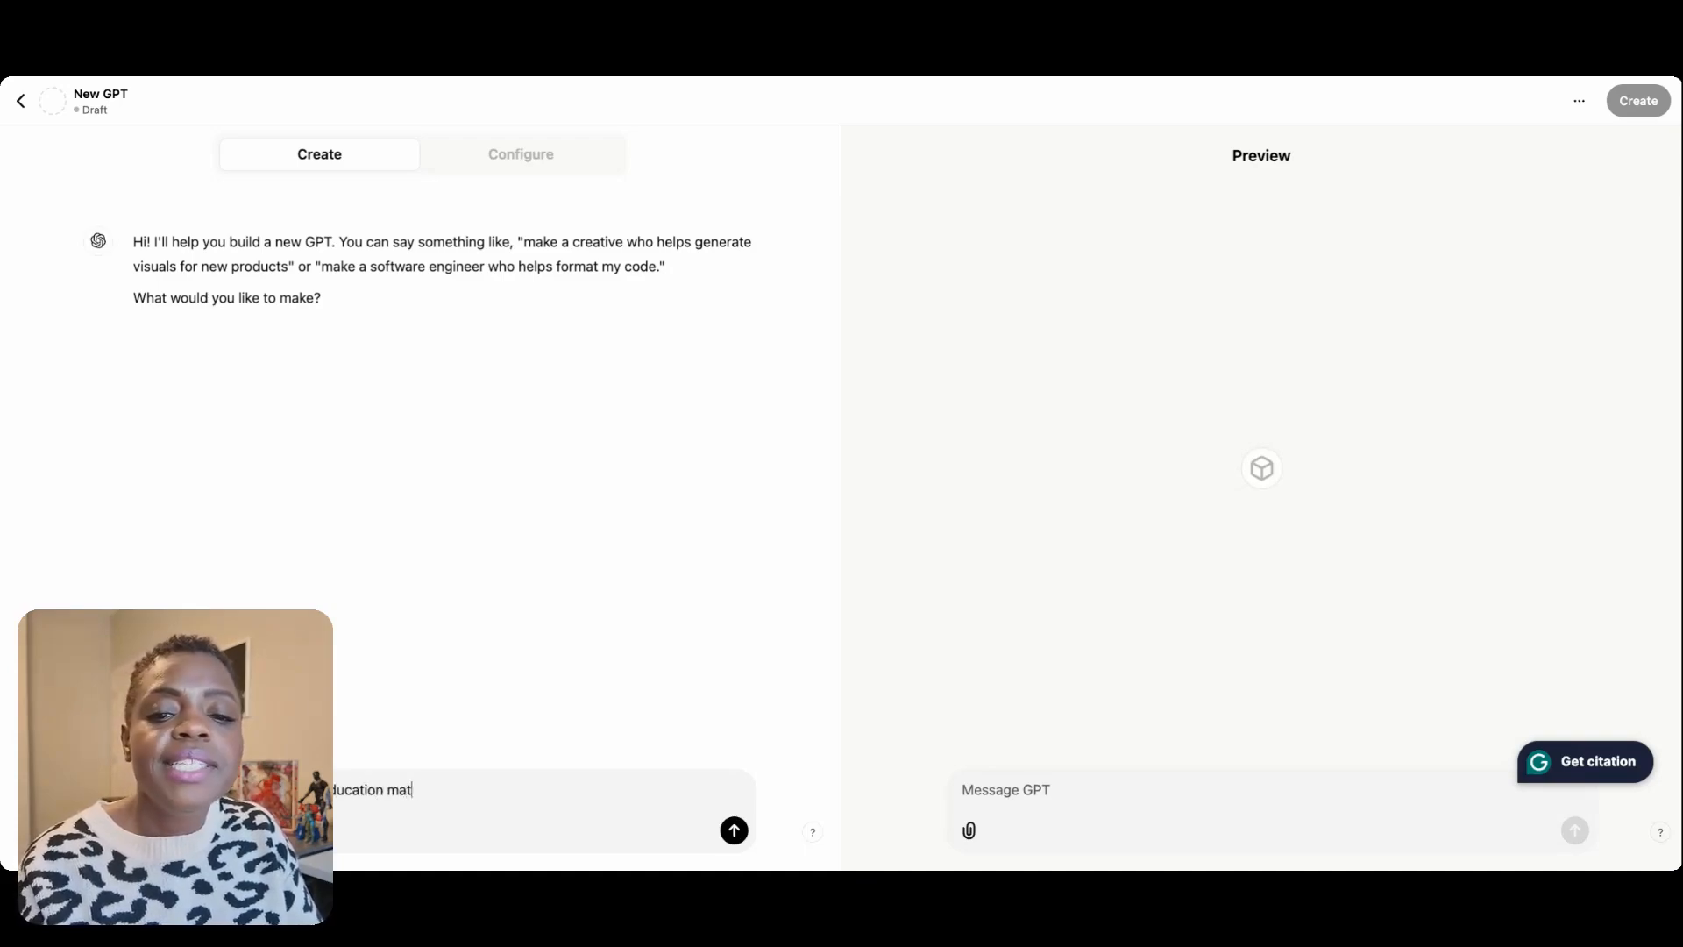
{"action": "type", "text": "eriasl"}
{"action": "key", "text": "BackSpace"}
{"action": "type", "text": "ls for "}
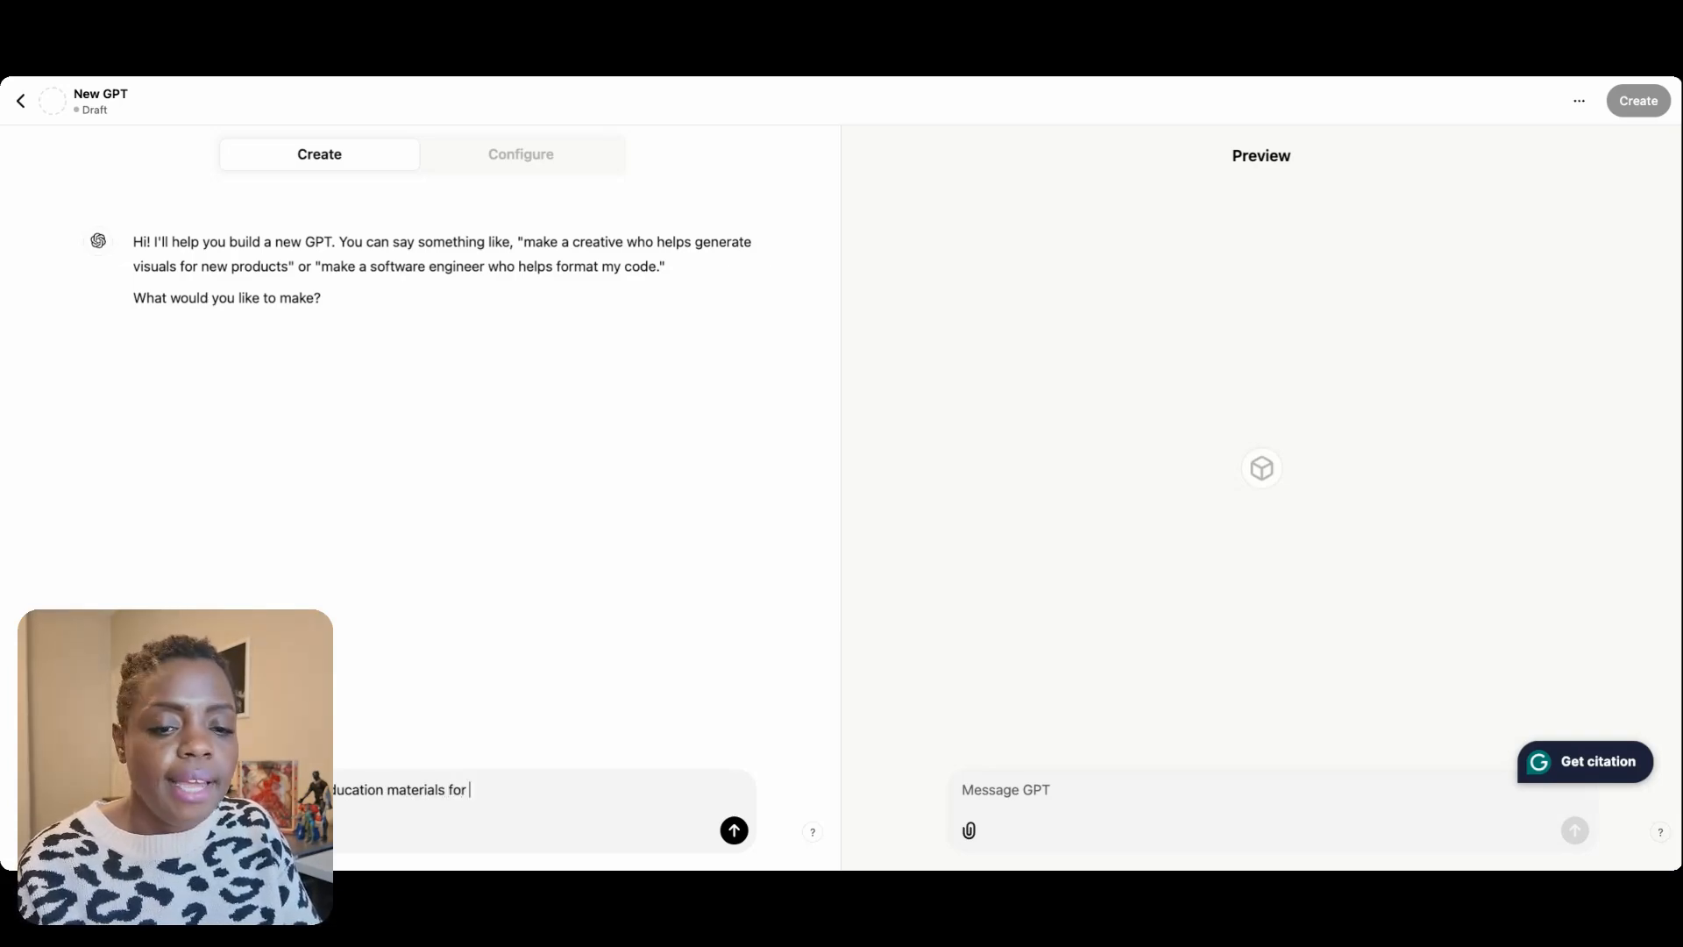
{"action": "type", "text": "public h"}
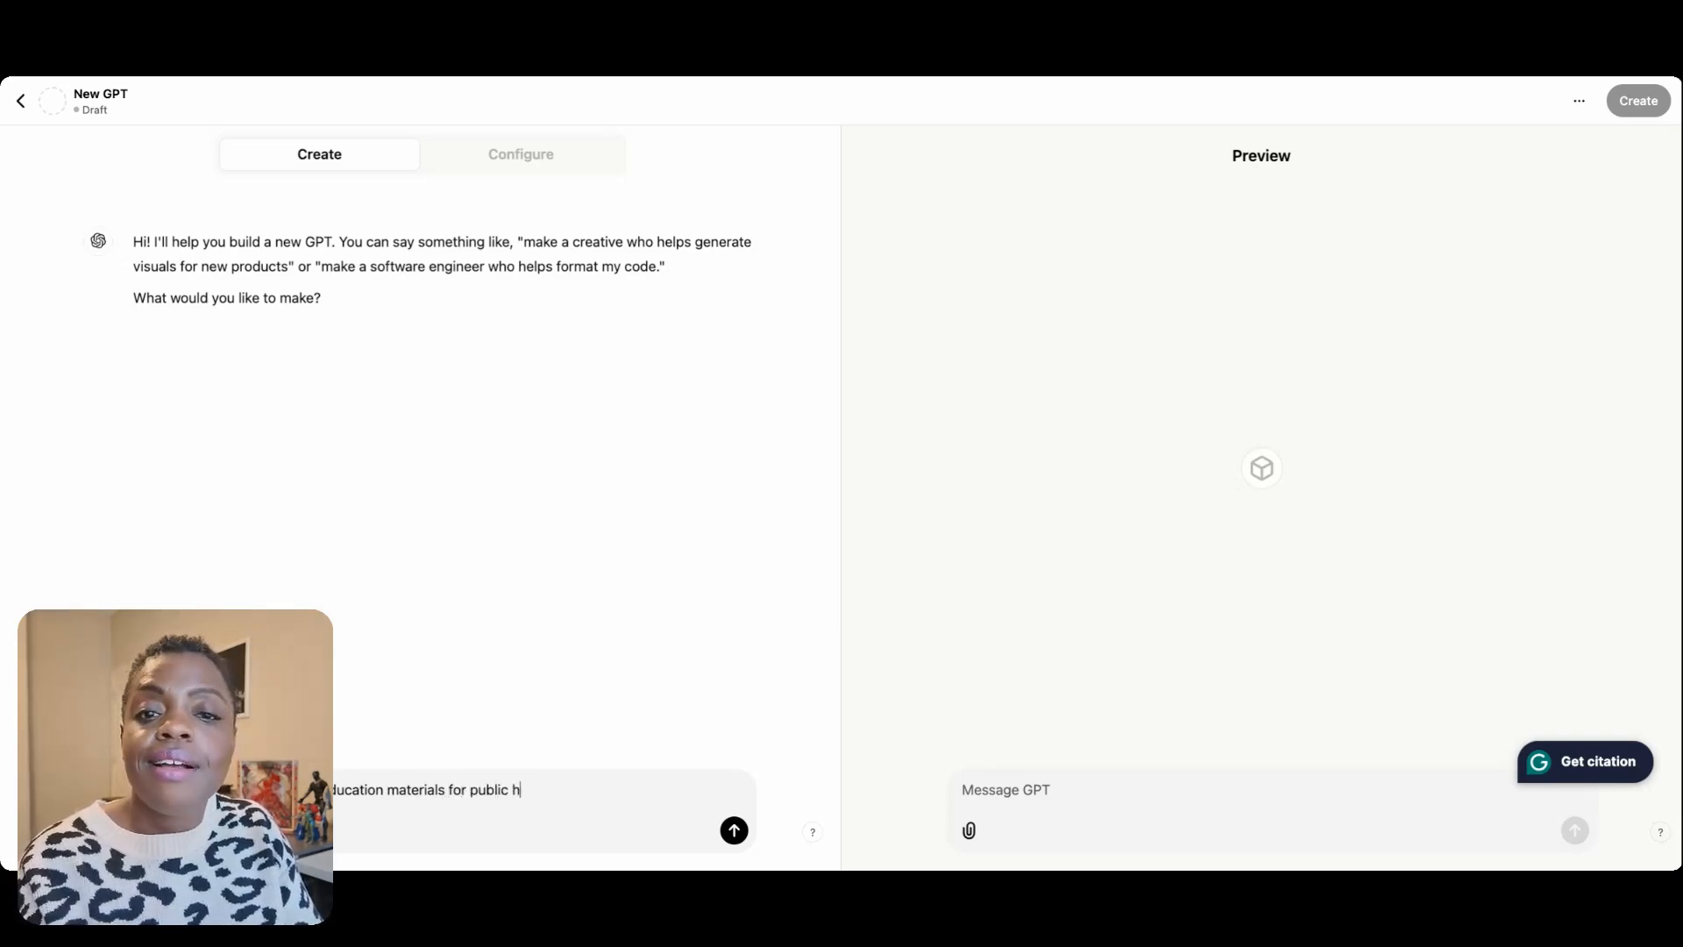
{"action": "type", "text": "ealth"}
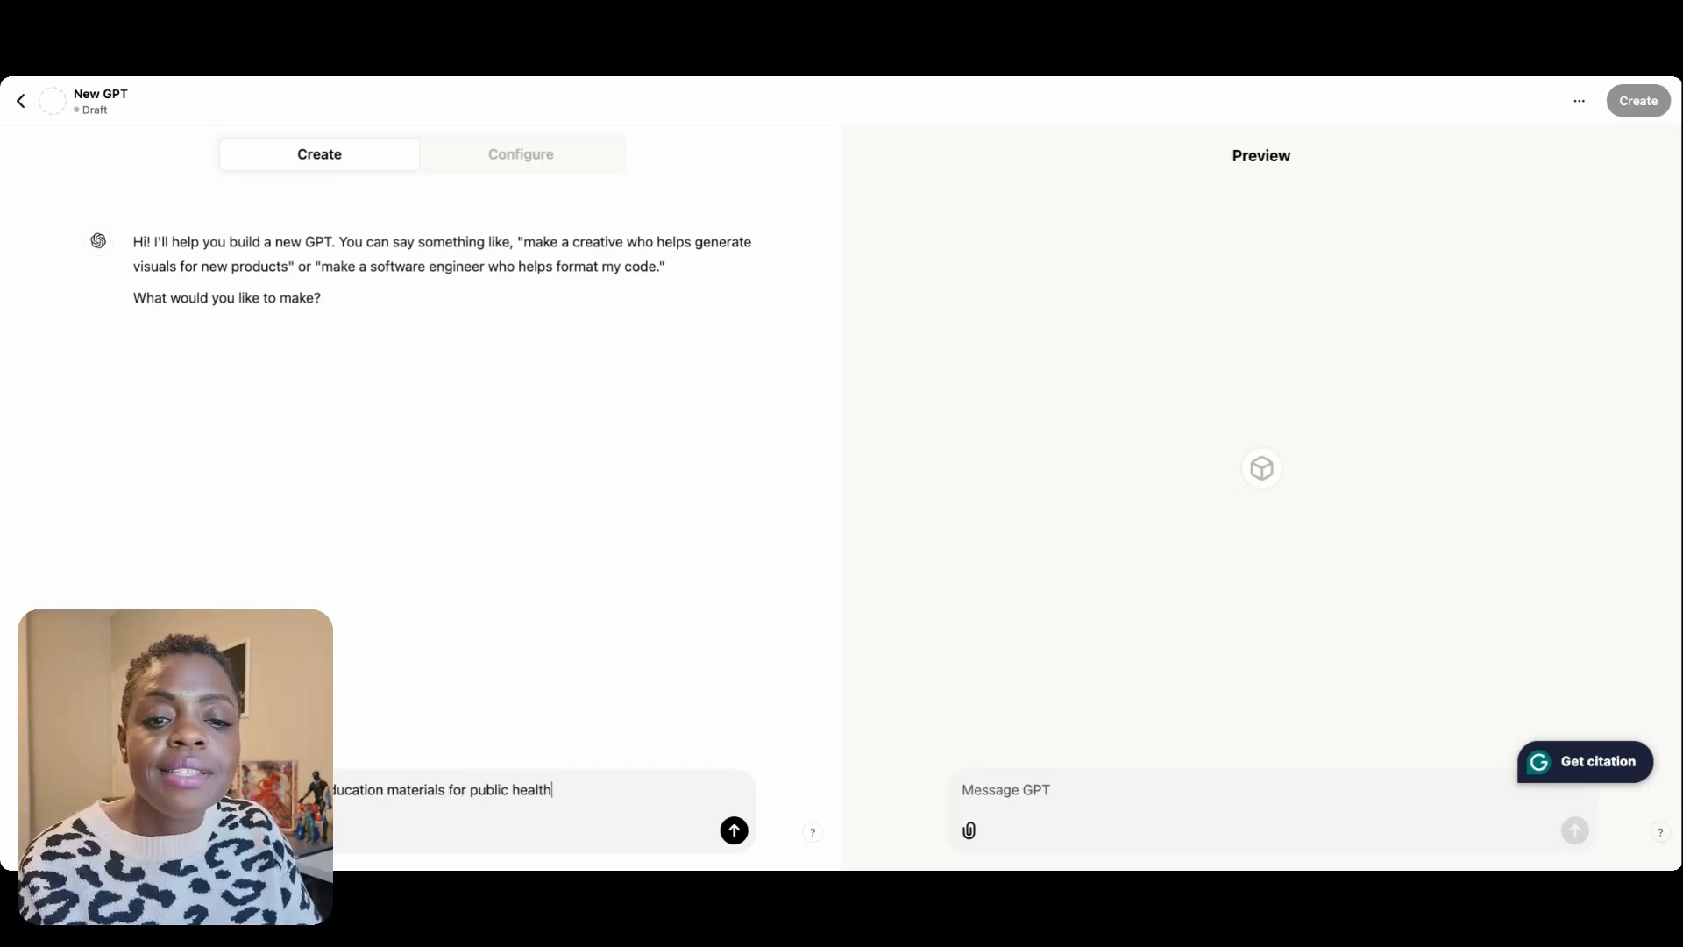
{"action": "key", "text": "BackSpace"}
{"action": "key", "text": "BackSpace"}
{"action": "key", "text": "BackSpace"}
{"action": "key", "text": "BackSpace"}
{"action": "key", "text": "BackSpace"}
{"action": "key", "text": "BackSpace"}
{"action": "key", "text": "BackSpace"}
{"action": "key", "text": "BackSpace"}
{"action": "key", "text": "BackSpace"}
{"action": "key", "text": "BackSpace"}
{"action": "key", "text": "BackSpace"}
{"action": "key", "text": "BackSpace"}
{"action": "key", "text": "BackSpace"}
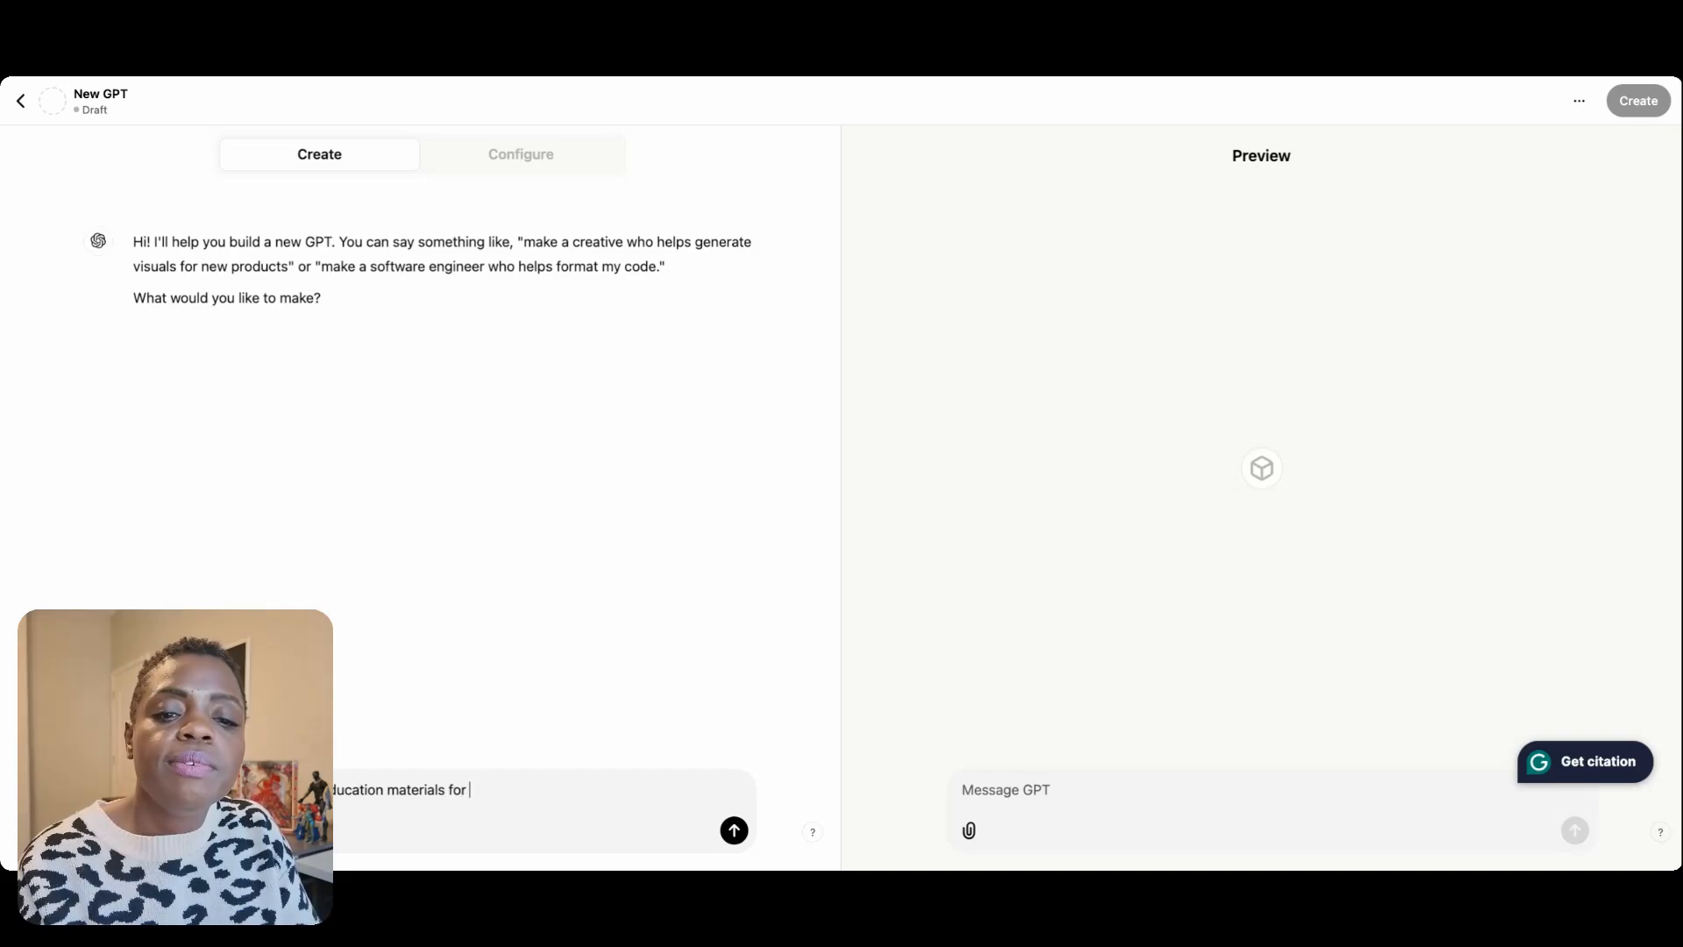
Complete the request with "community health coaches. These materials would be on topics related to chronic disease management and prevention." and send it.
{"action": "type", "text": "commun"}
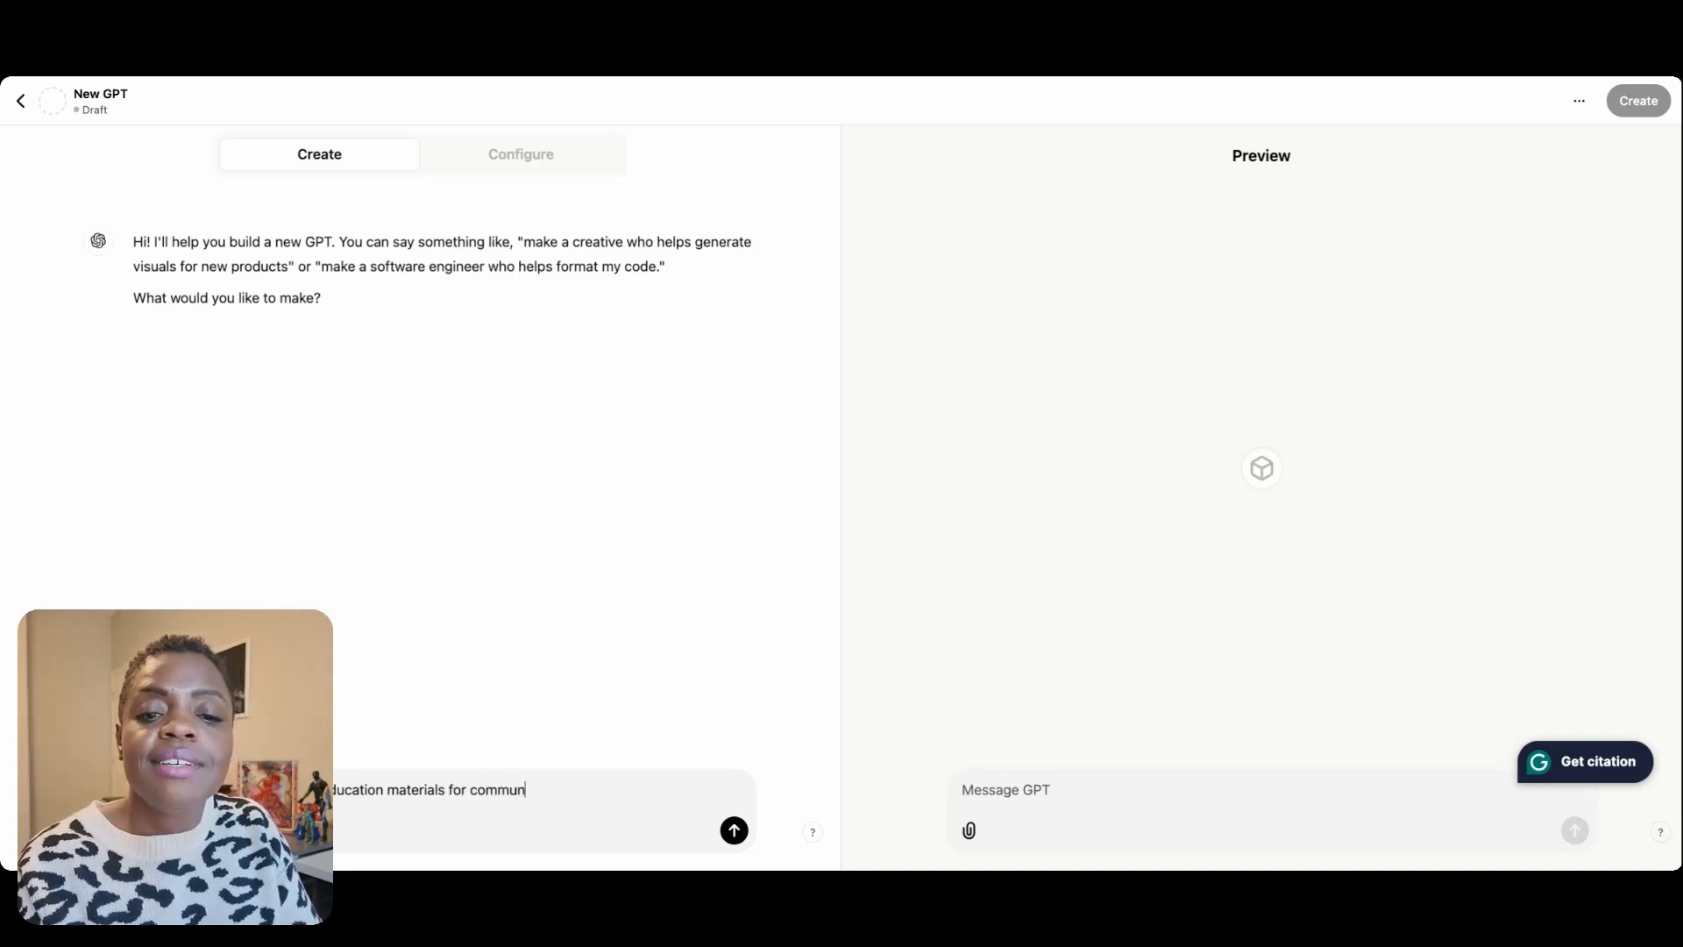
{"action": "type", "text": "ity healt"}
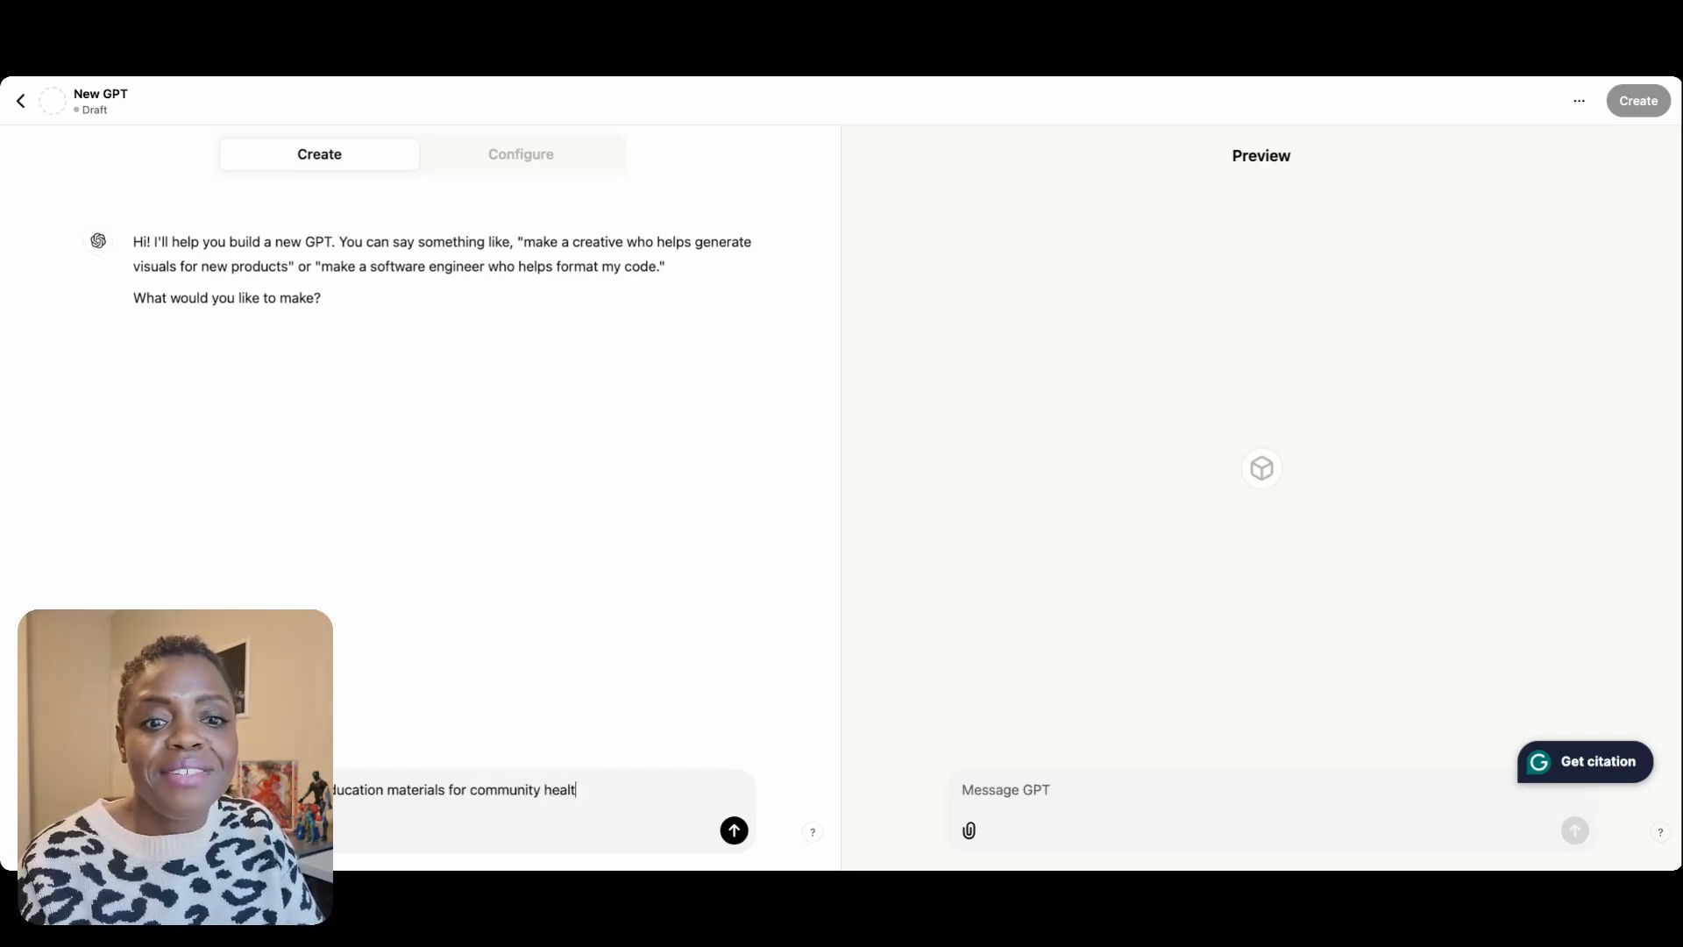
{"action": "type", "text": "h coaches. These m"}
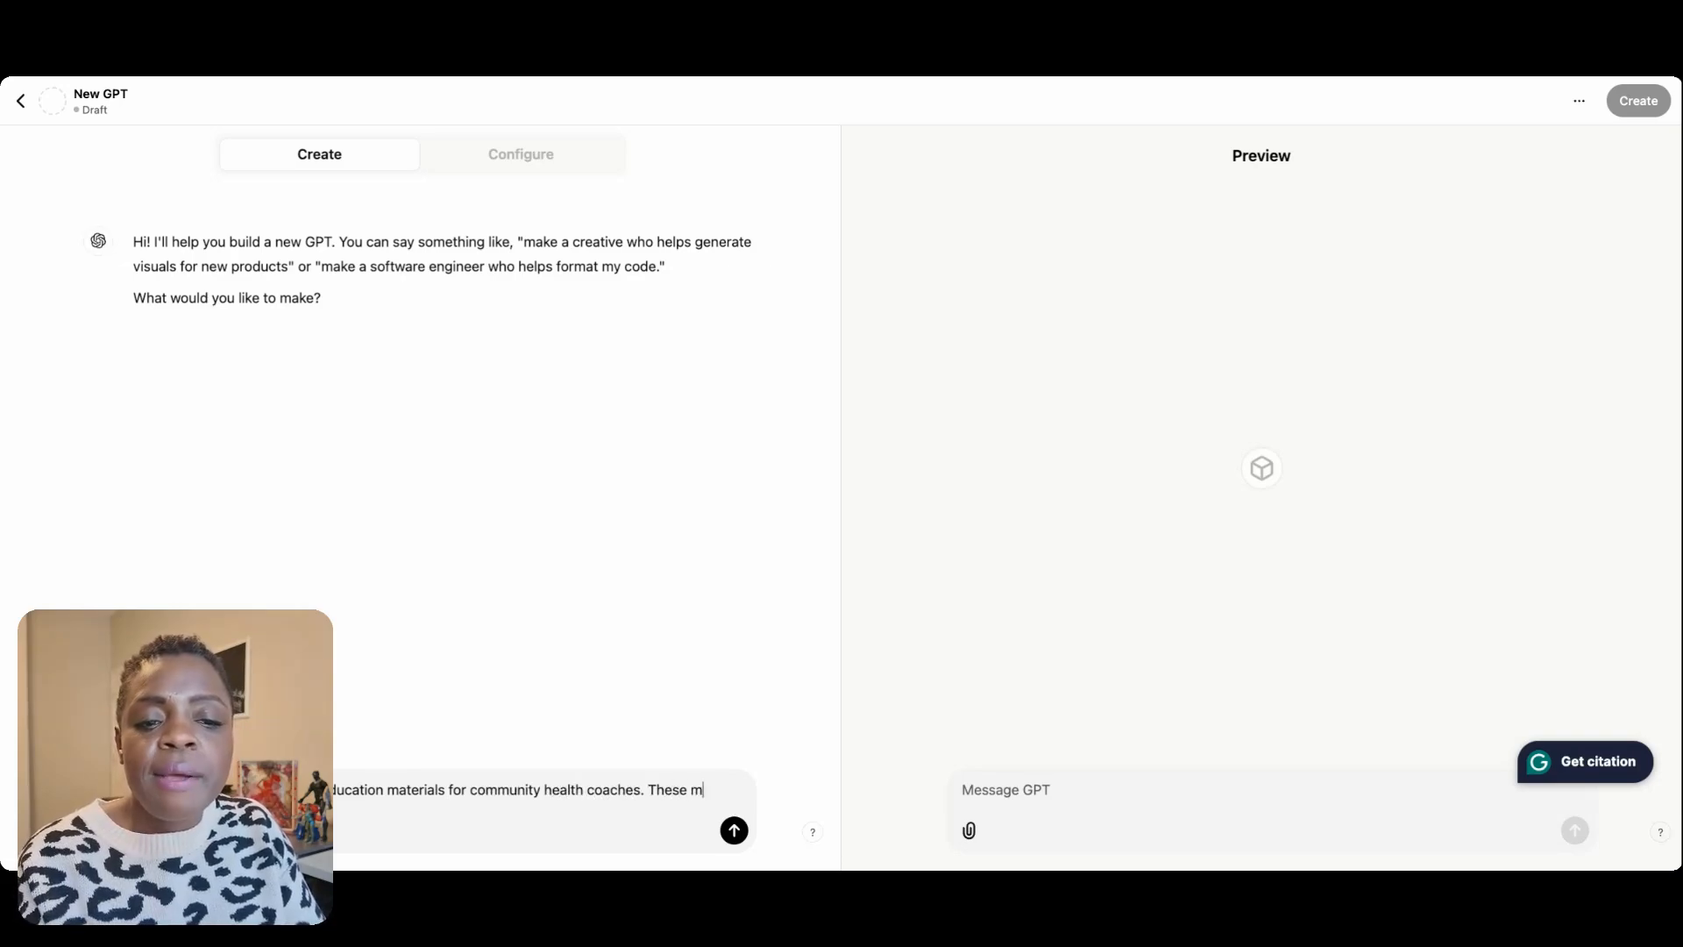
{"action": "type", "text": "at"}
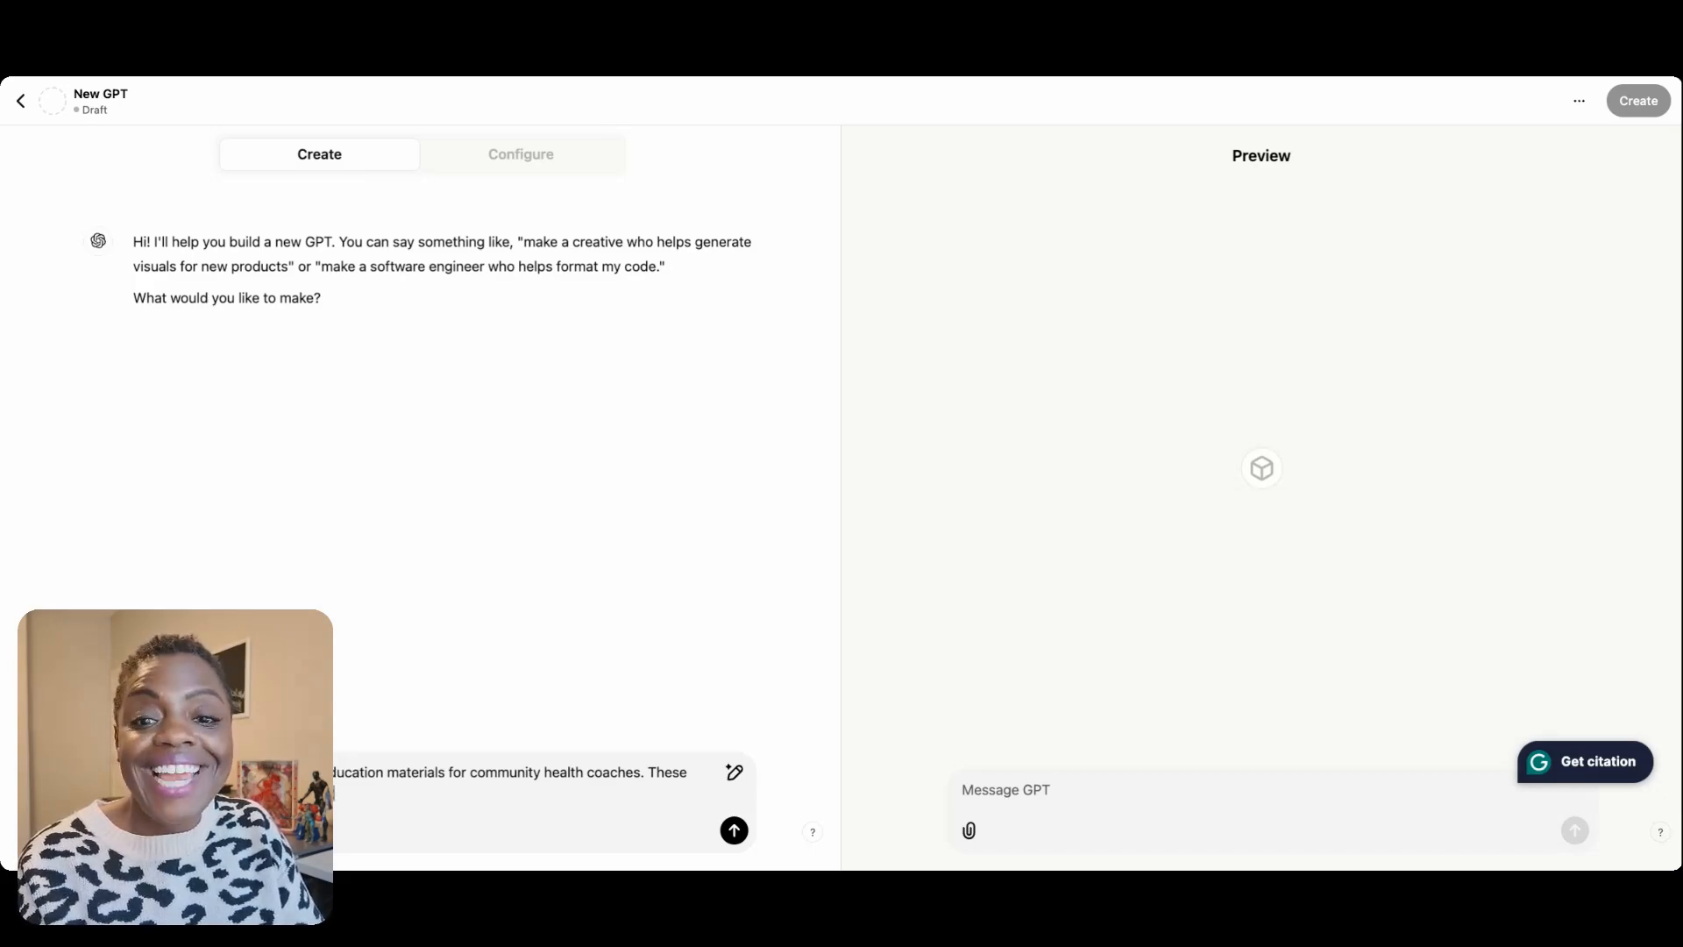
{"action": "type", "text": "ed to ch"}
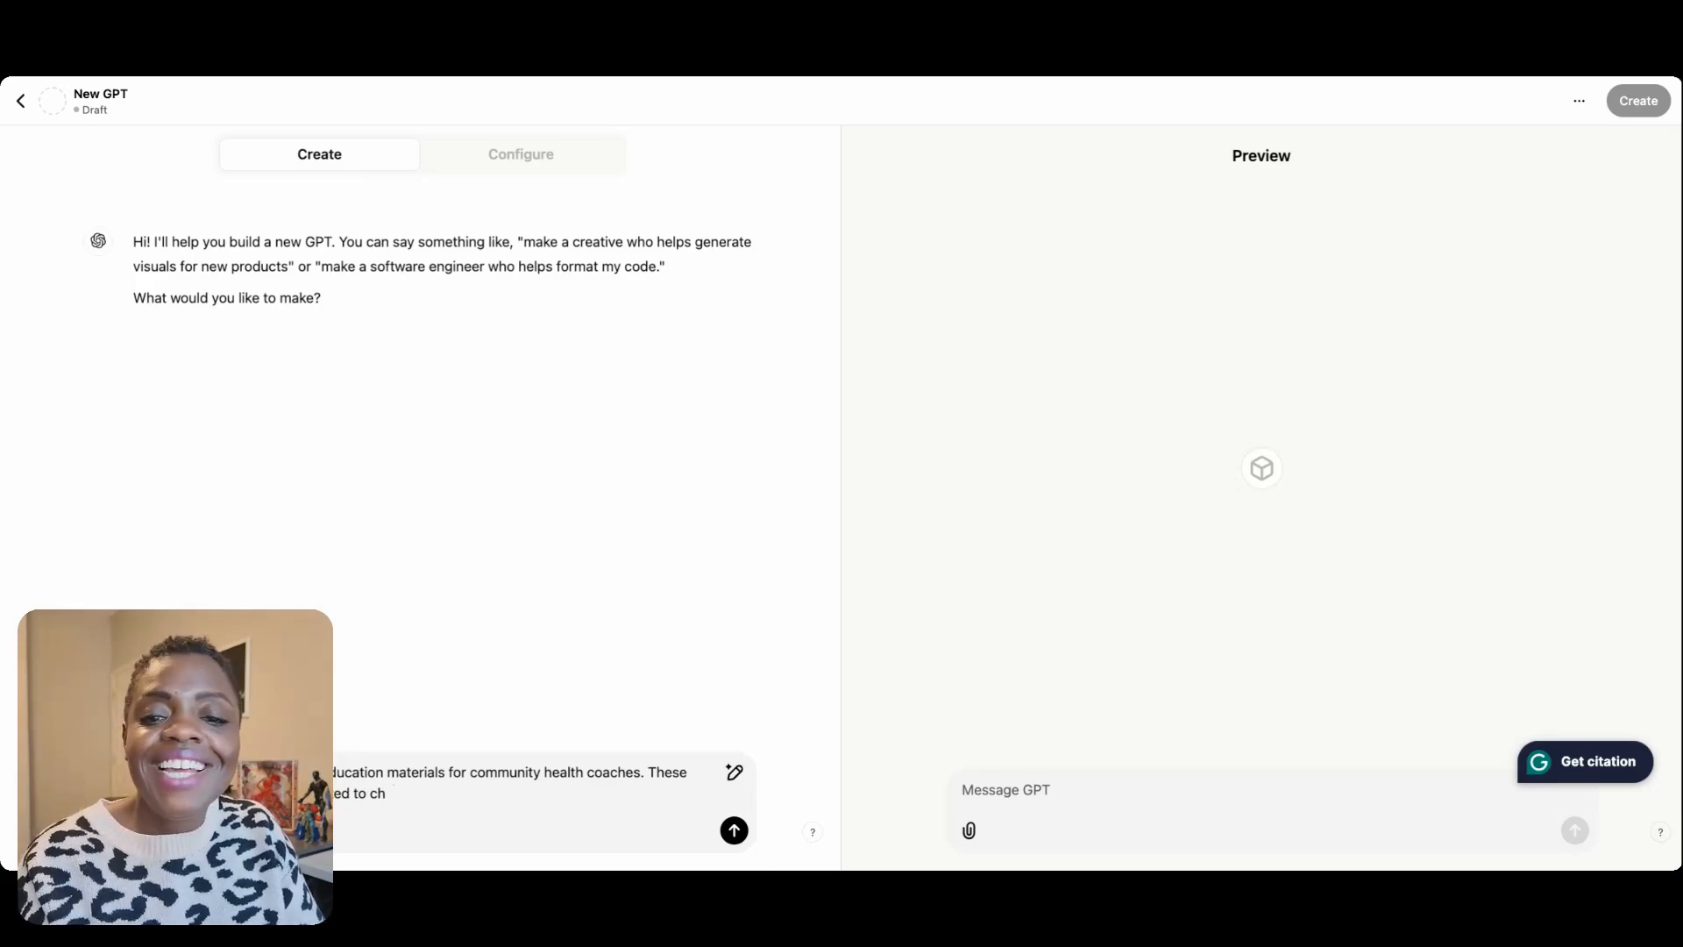
{"action": "type", "text": "ronic dise"}
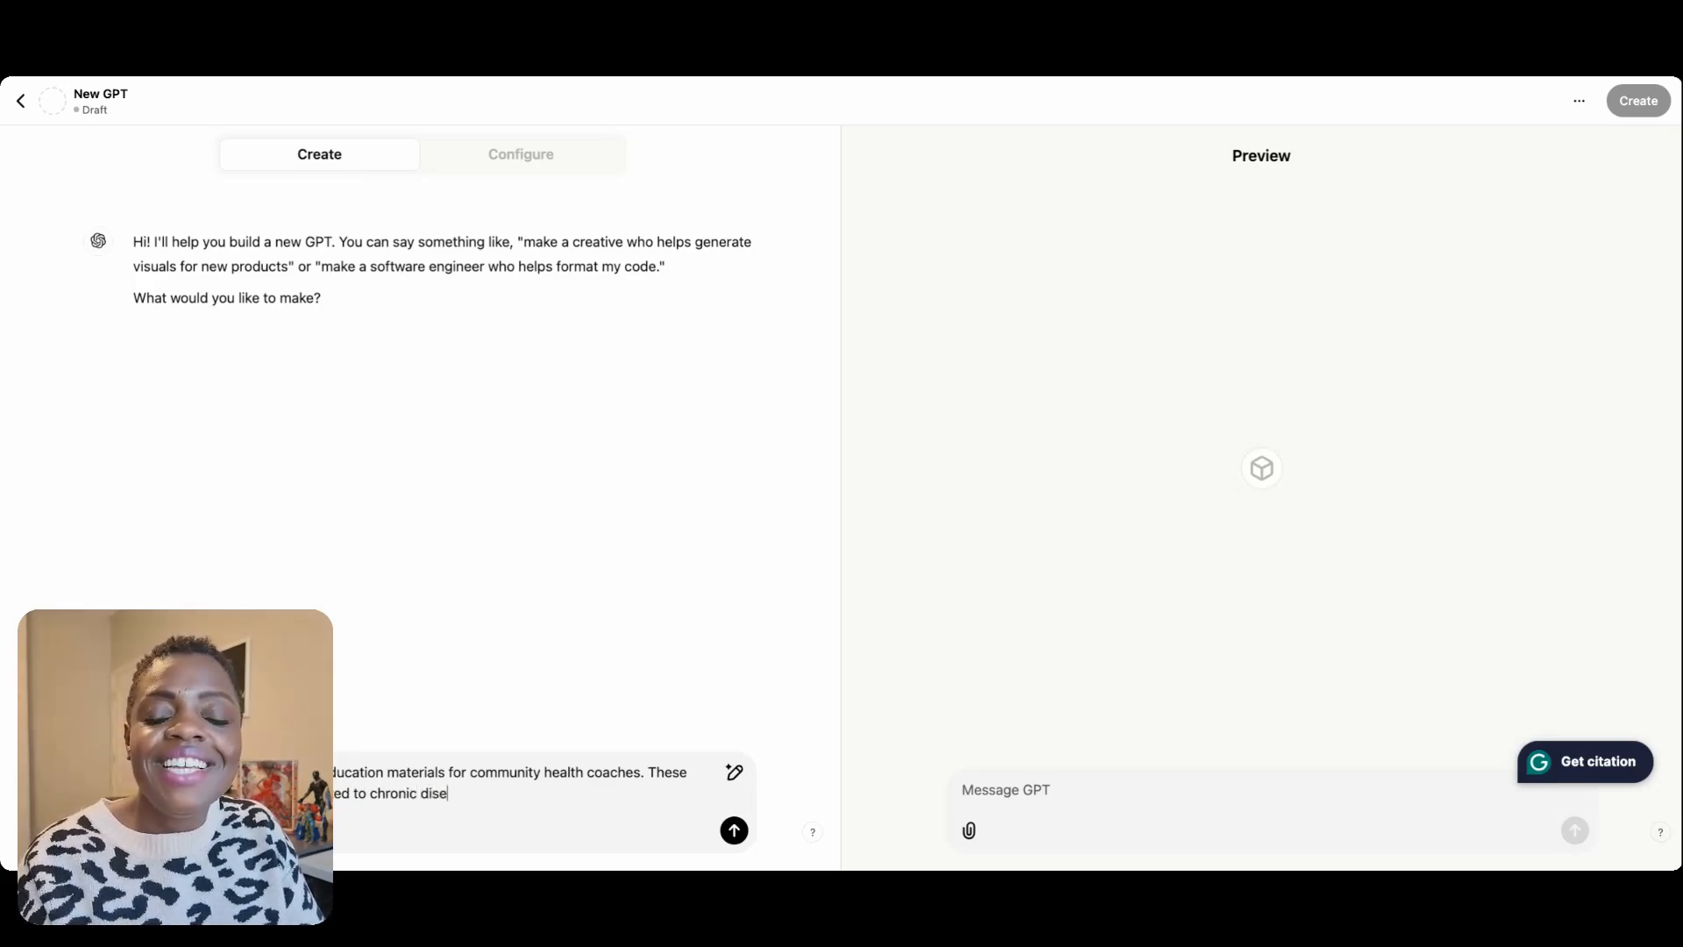
{"action": "type", "text": "ase manageme"}
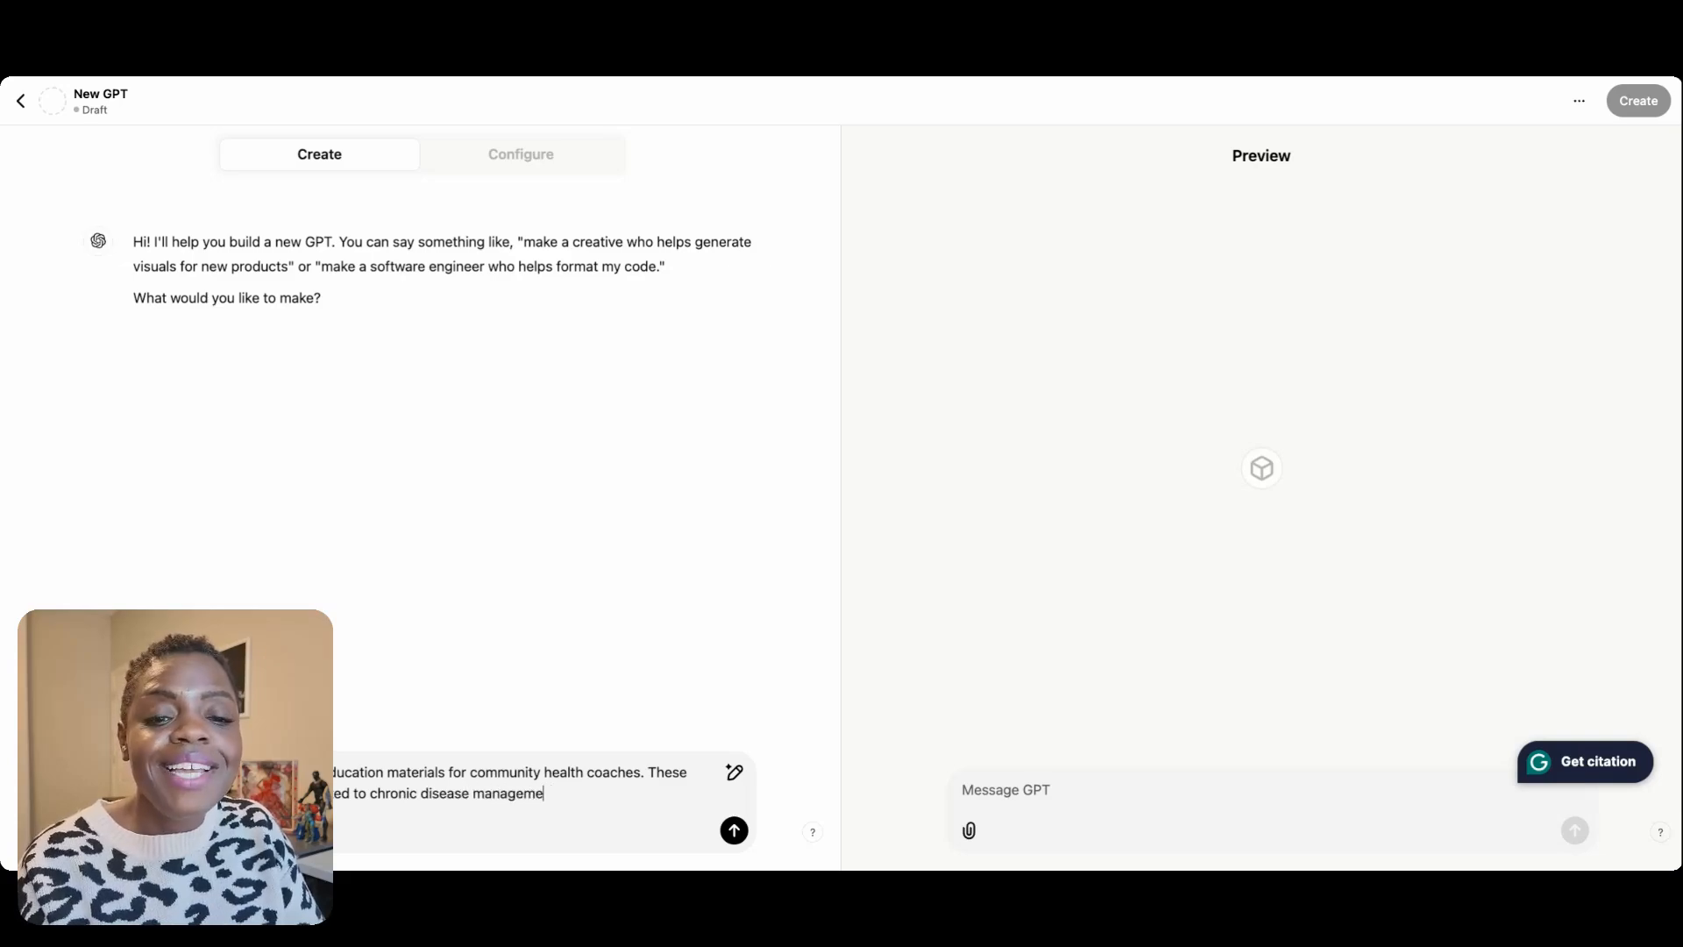
{"action": "type", "text": "nt and prevent"}
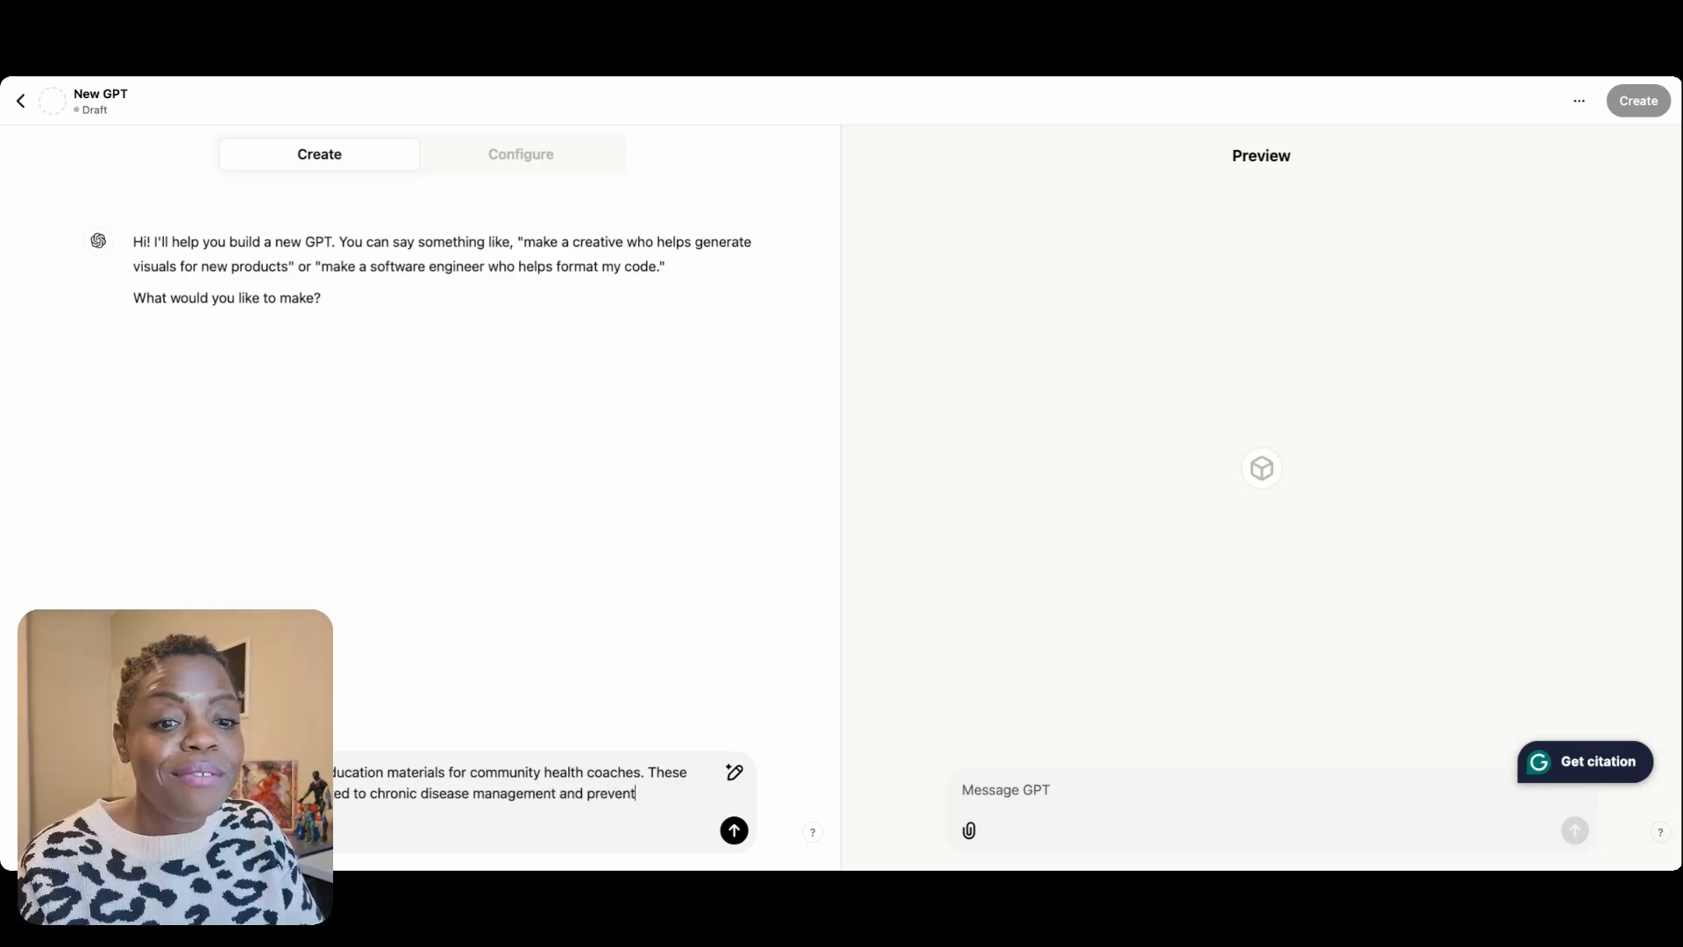
{"action": "type", "text": "ion."}
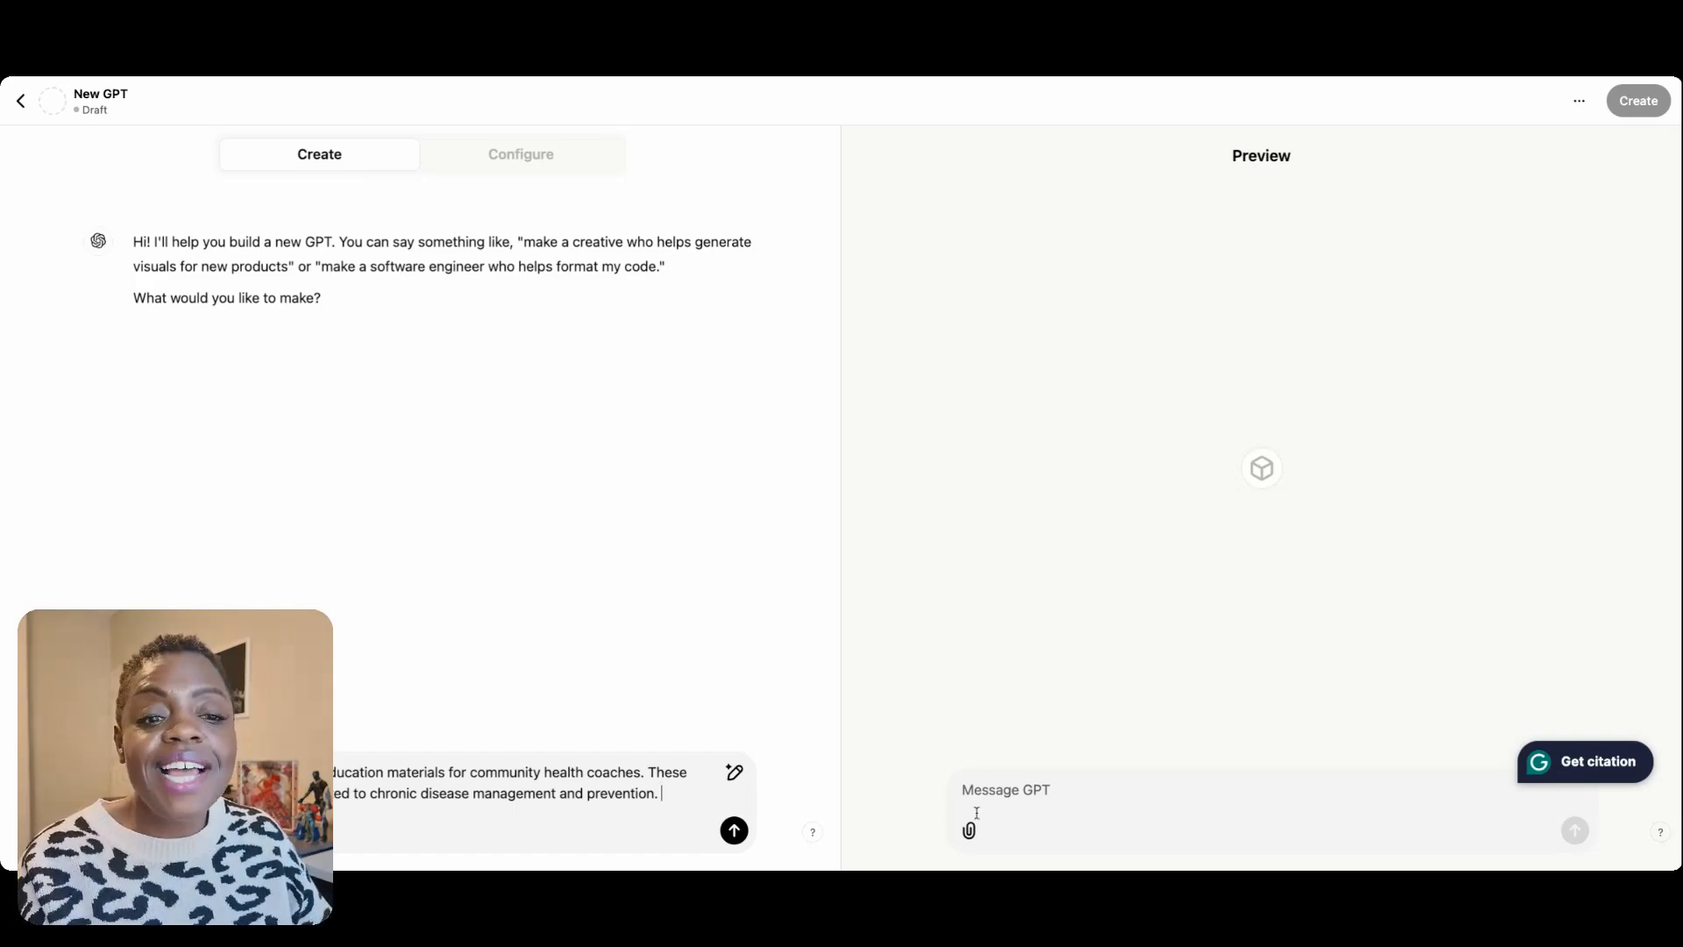
{"action": "left_click", "coordinate": [734, 830]}
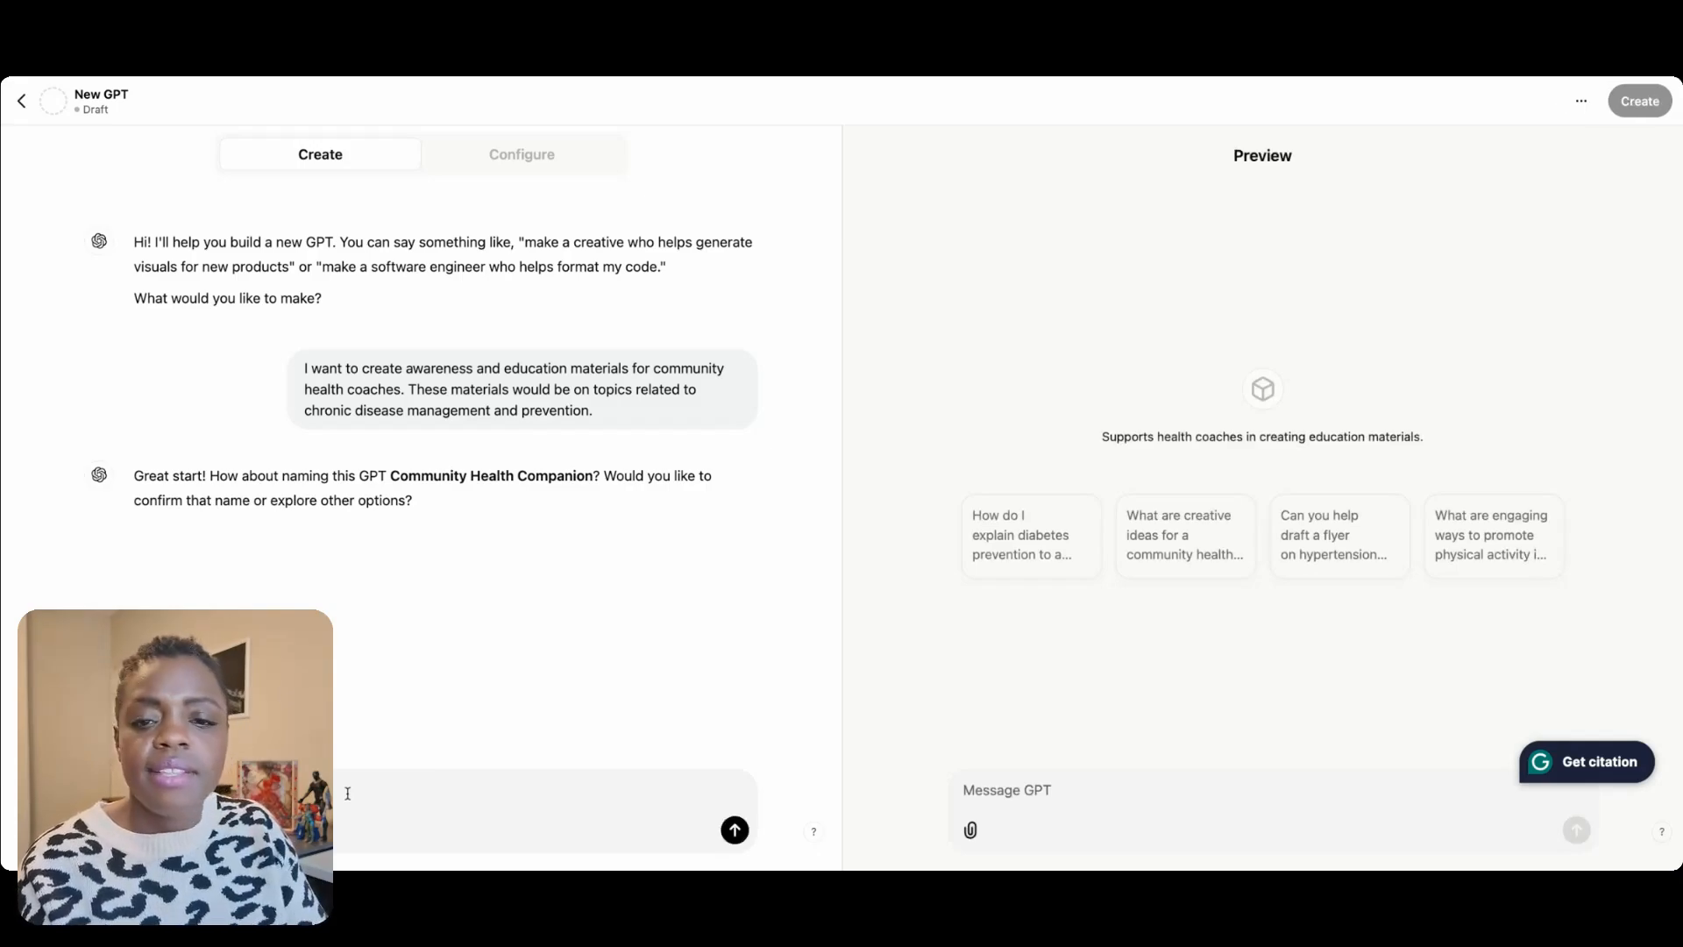
Reply "That's an awesome name. Let's do it!" to the suggested name and "This image is perfect let's keep it." to the profile picture.
{"action": "type", "text": "o it!"}
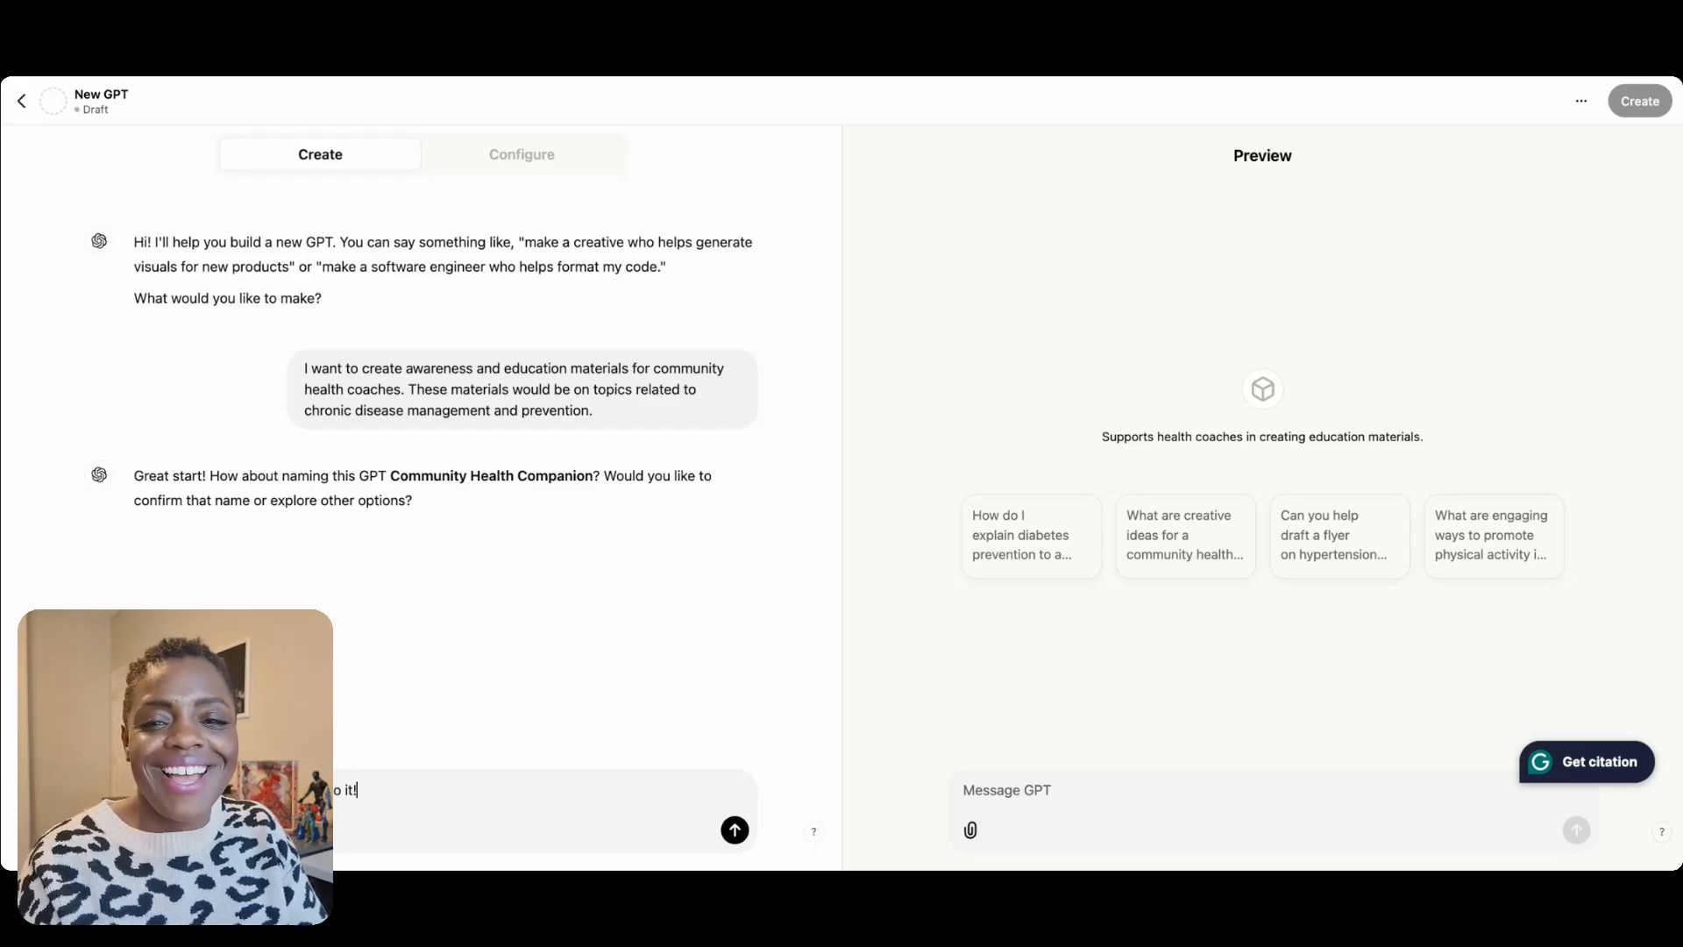
{"action": "key", "text": "Return"}
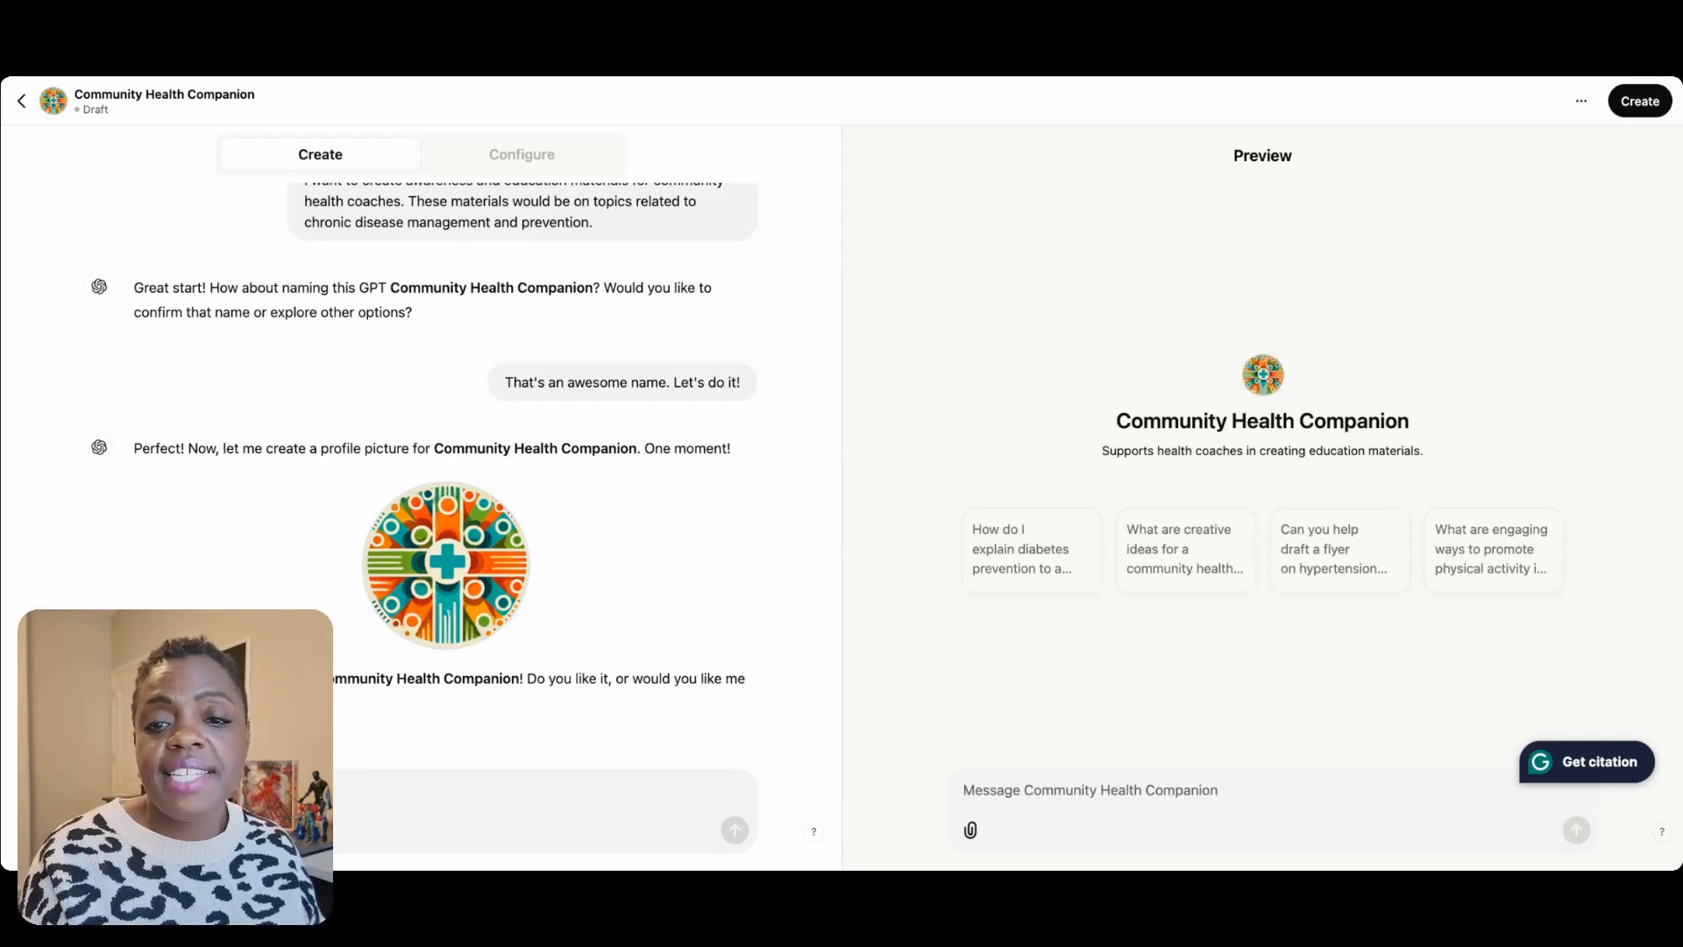
{"action": "type", "text": "I"}
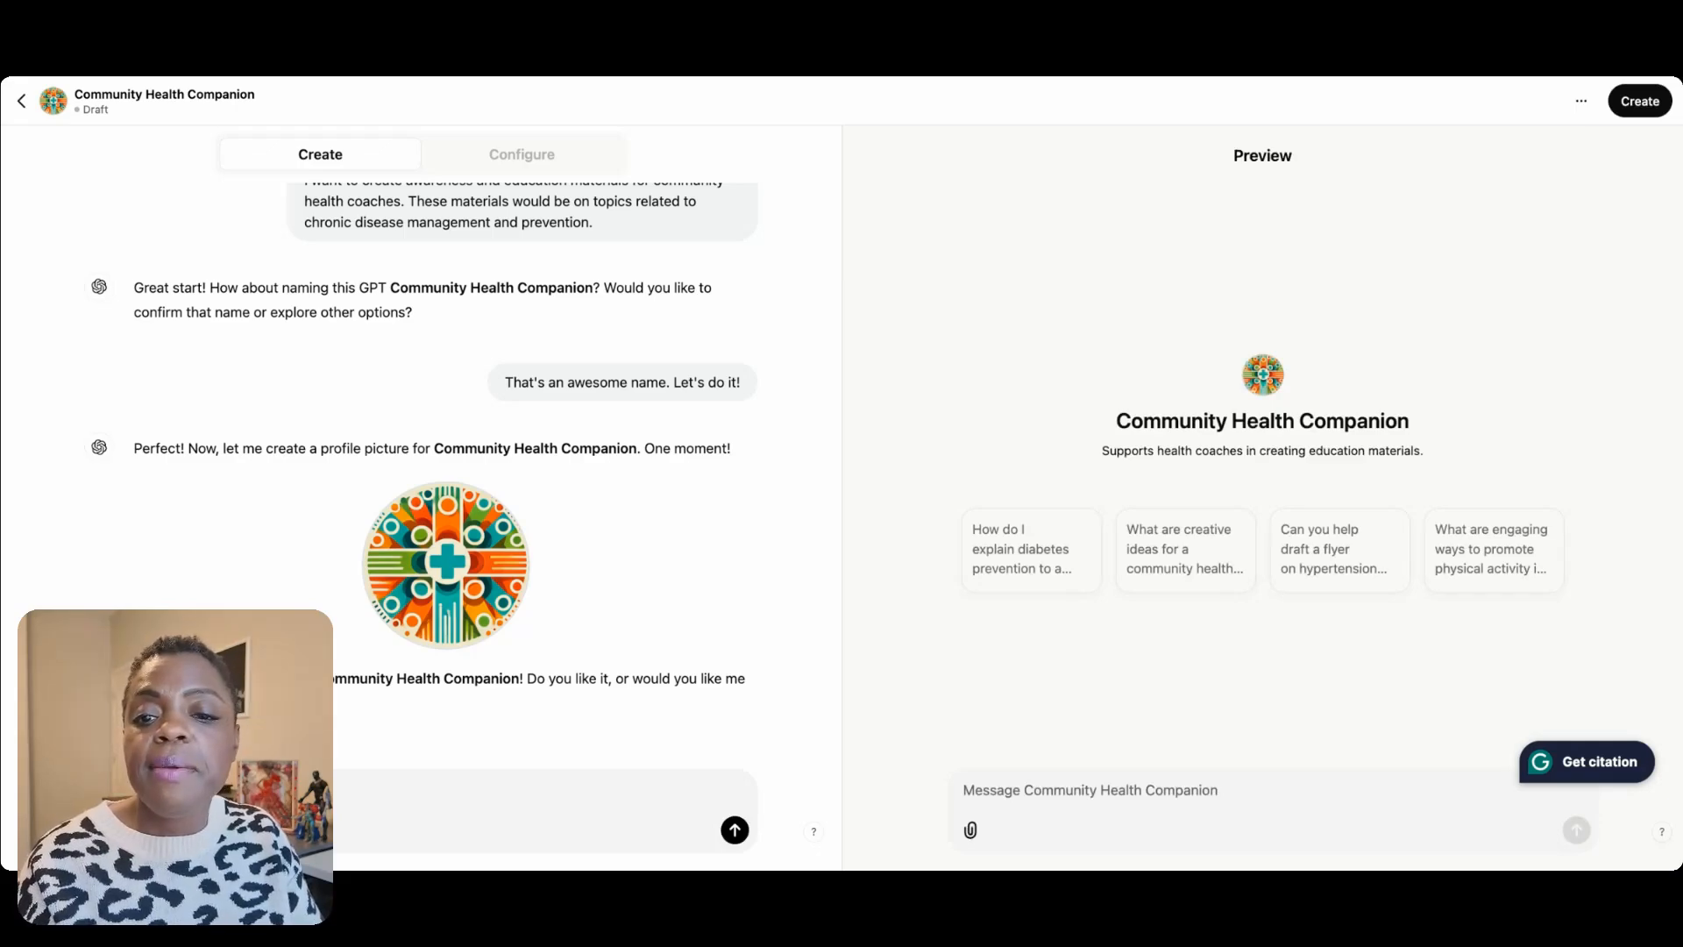
{"action": "key", "text": "Return"}
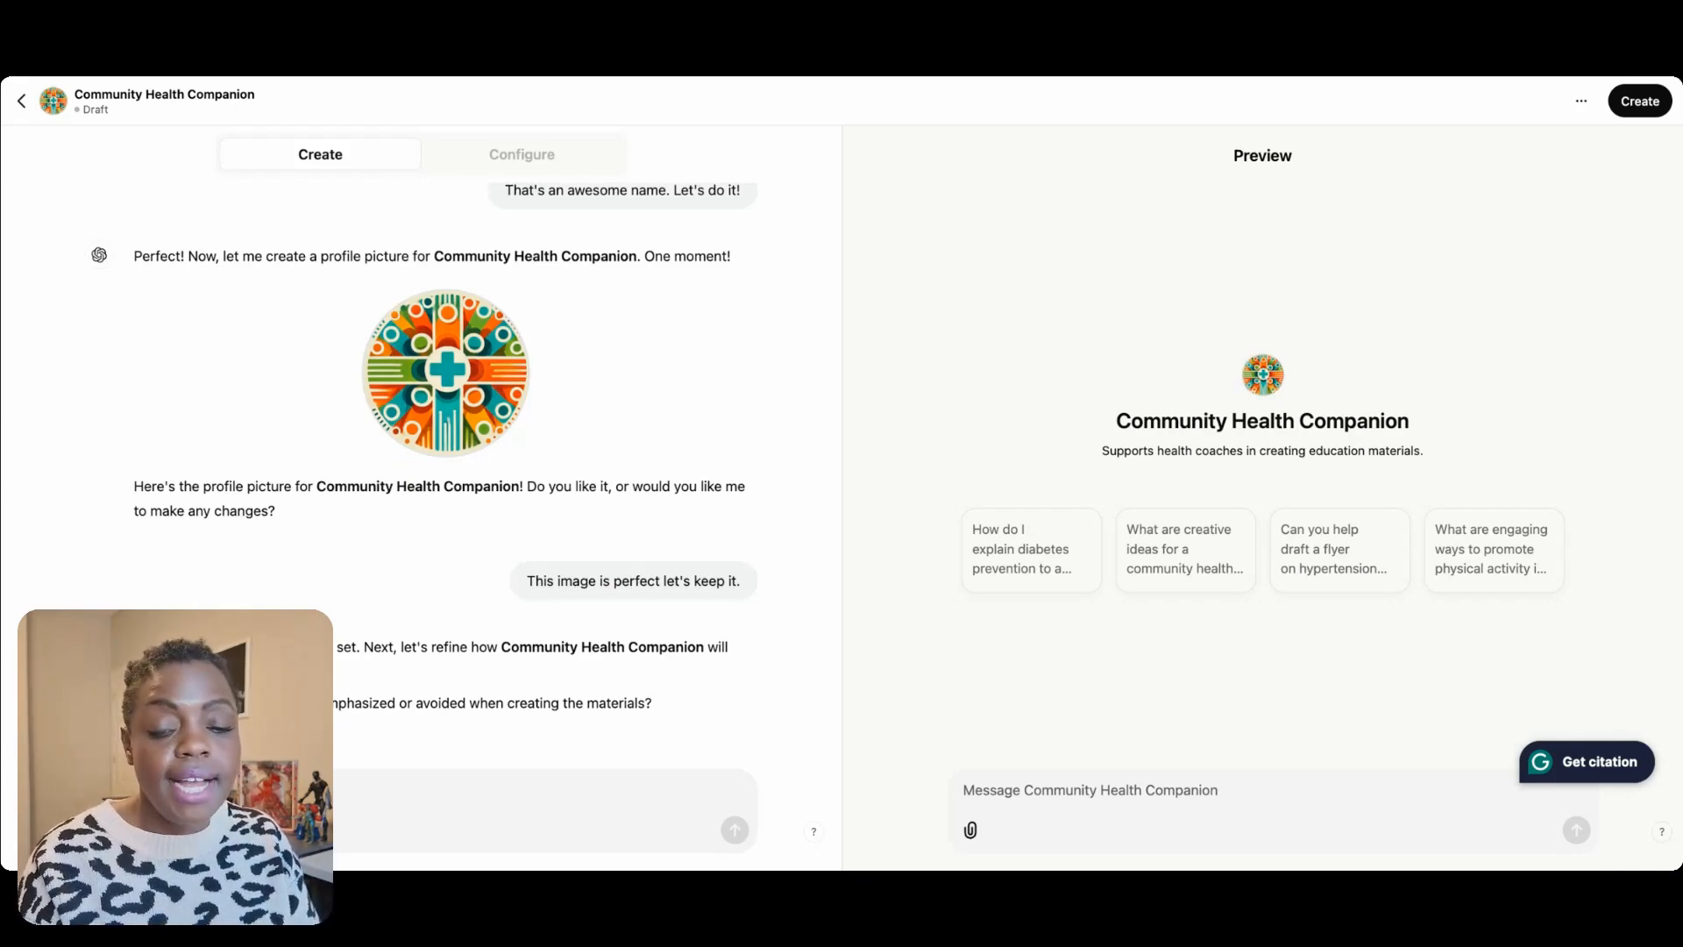
Begin the reply on what to emphasize by asking for easy to understand language, continuing with "We are taking highly complex".
{"action": "type", "text": "A"}
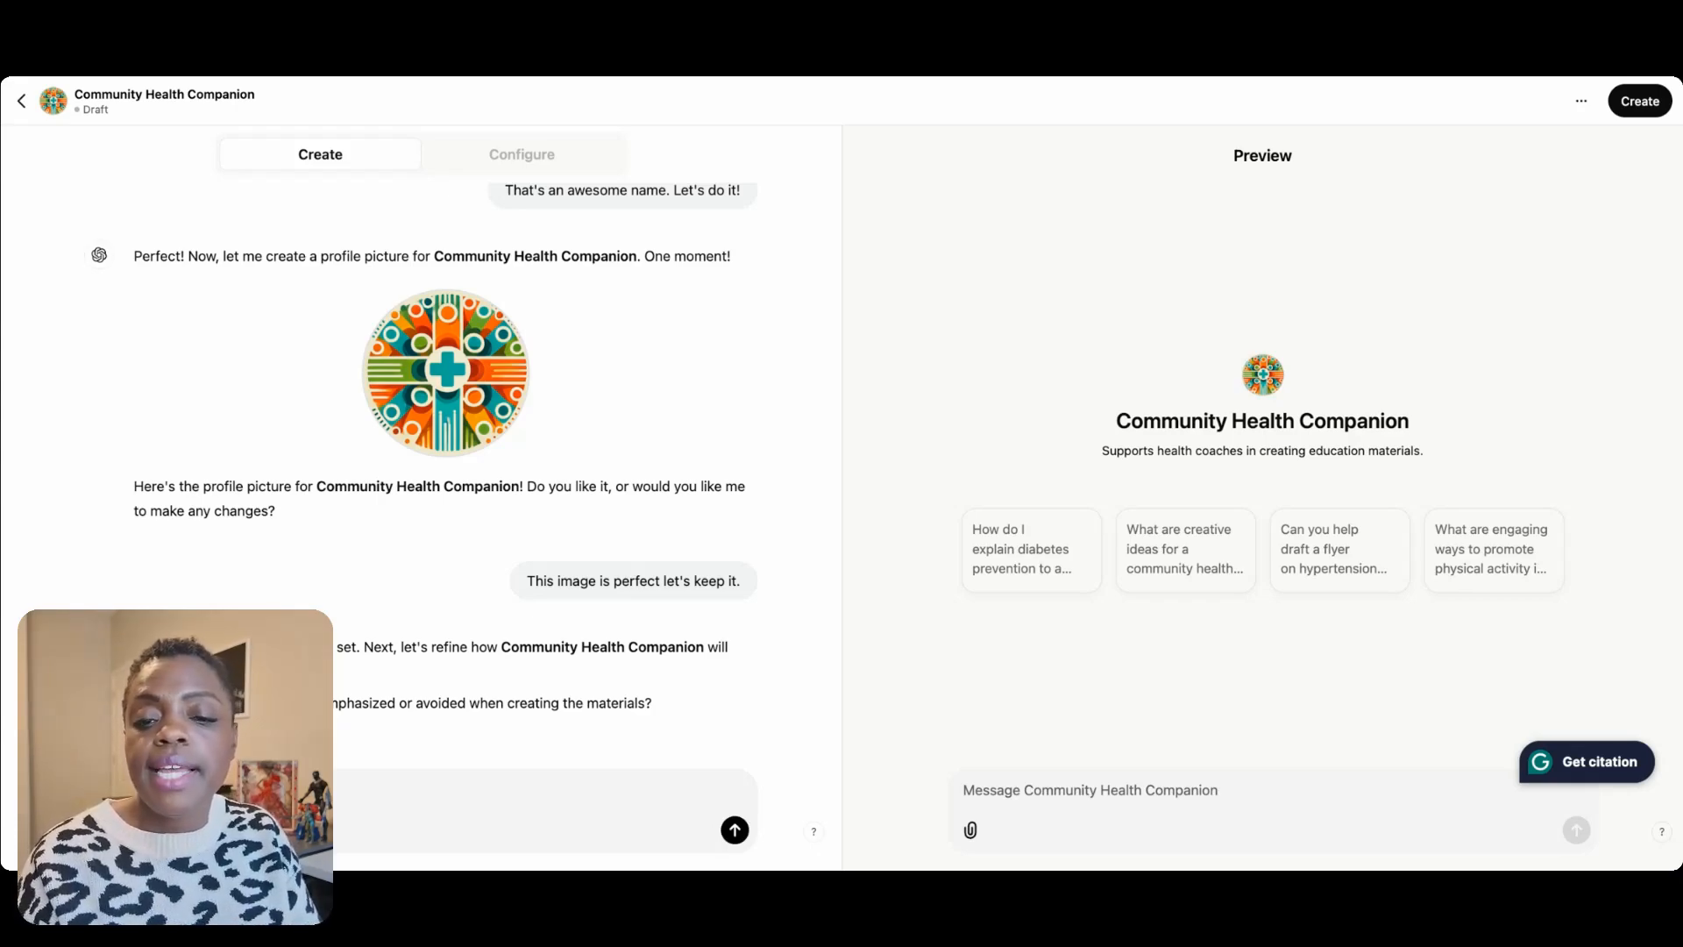
{"action": "type", "text": "y to"}
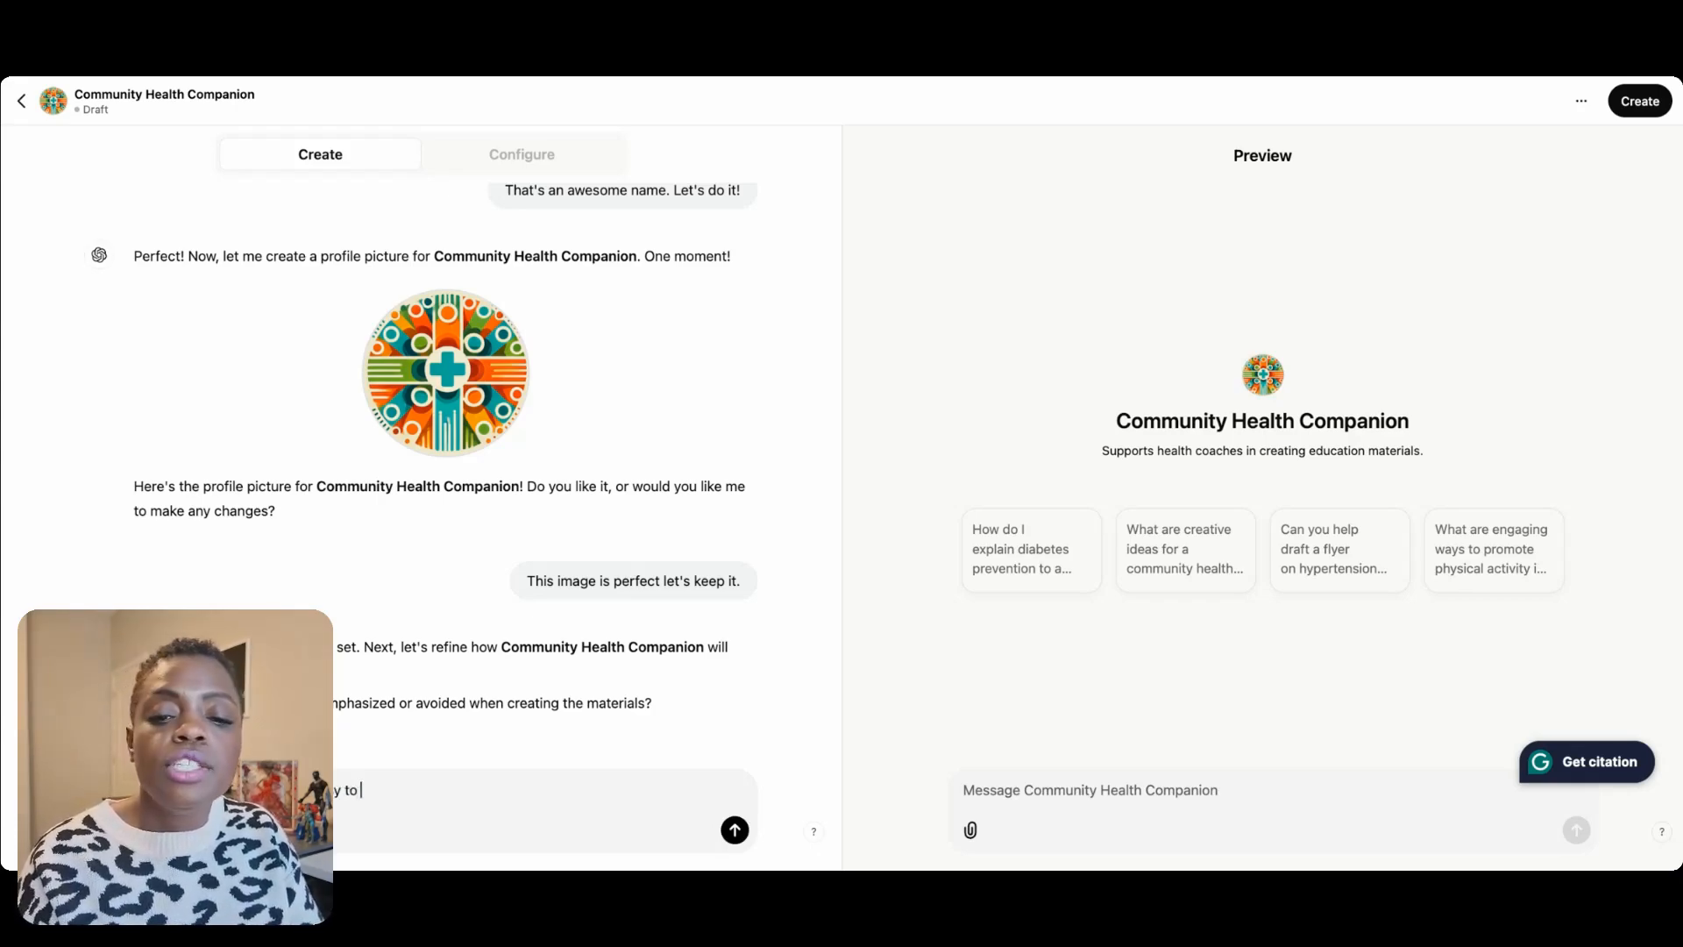
{"action": "type", "text": " understand "}
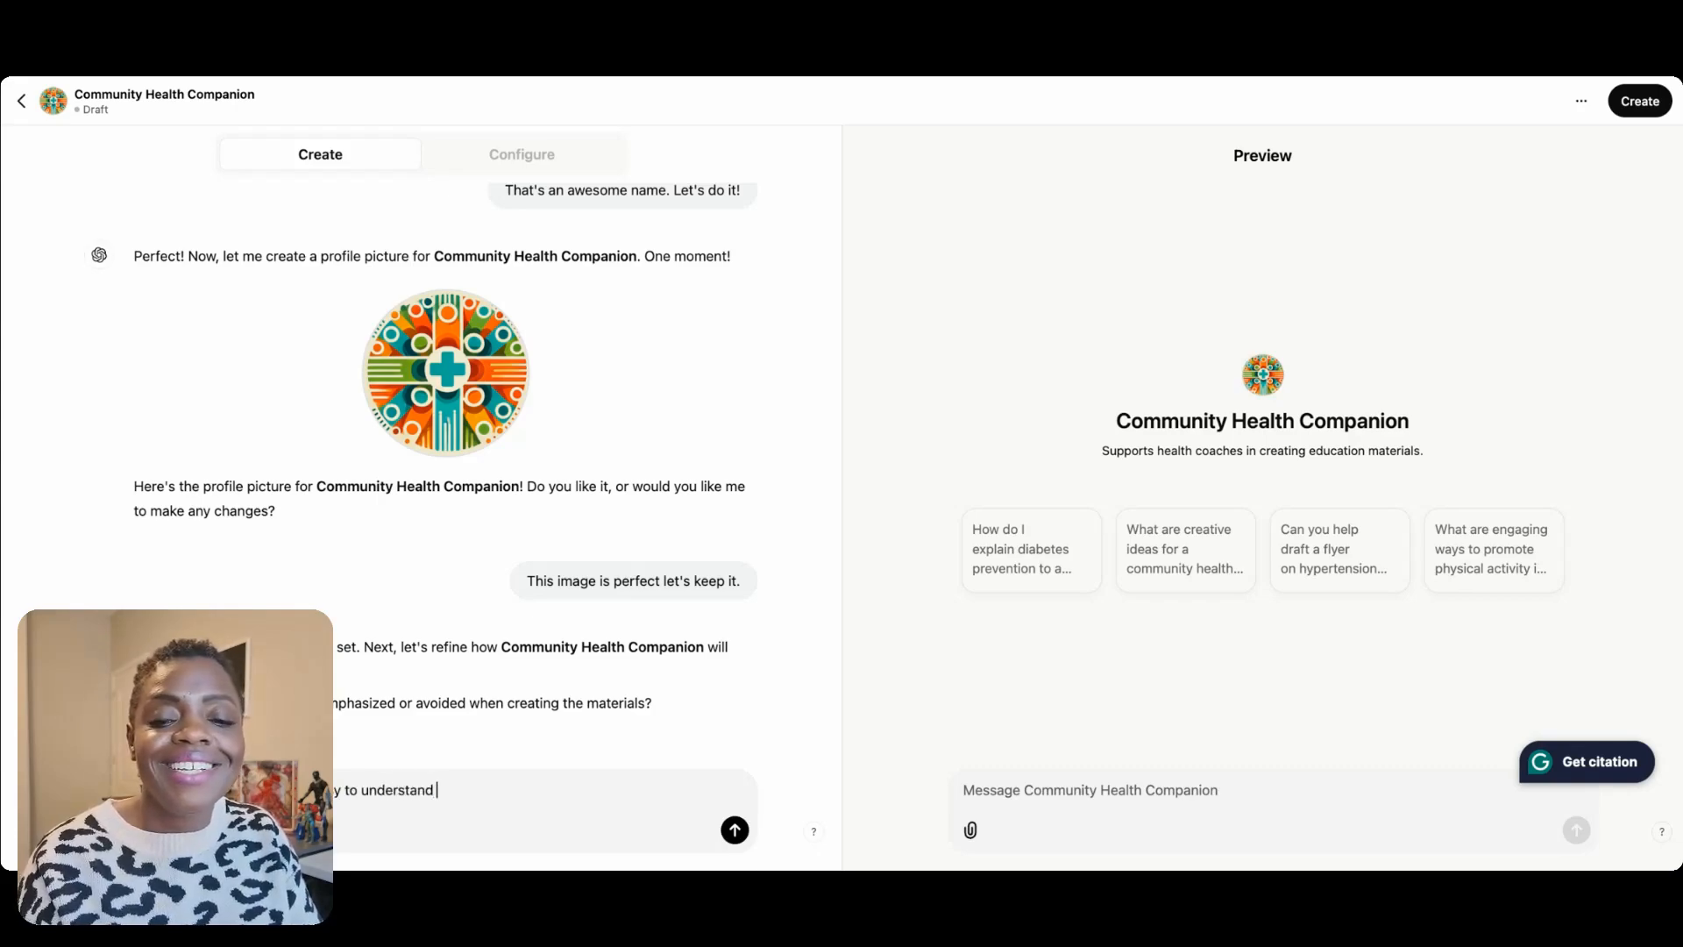
{"action": "type", "text": "language. We are"}
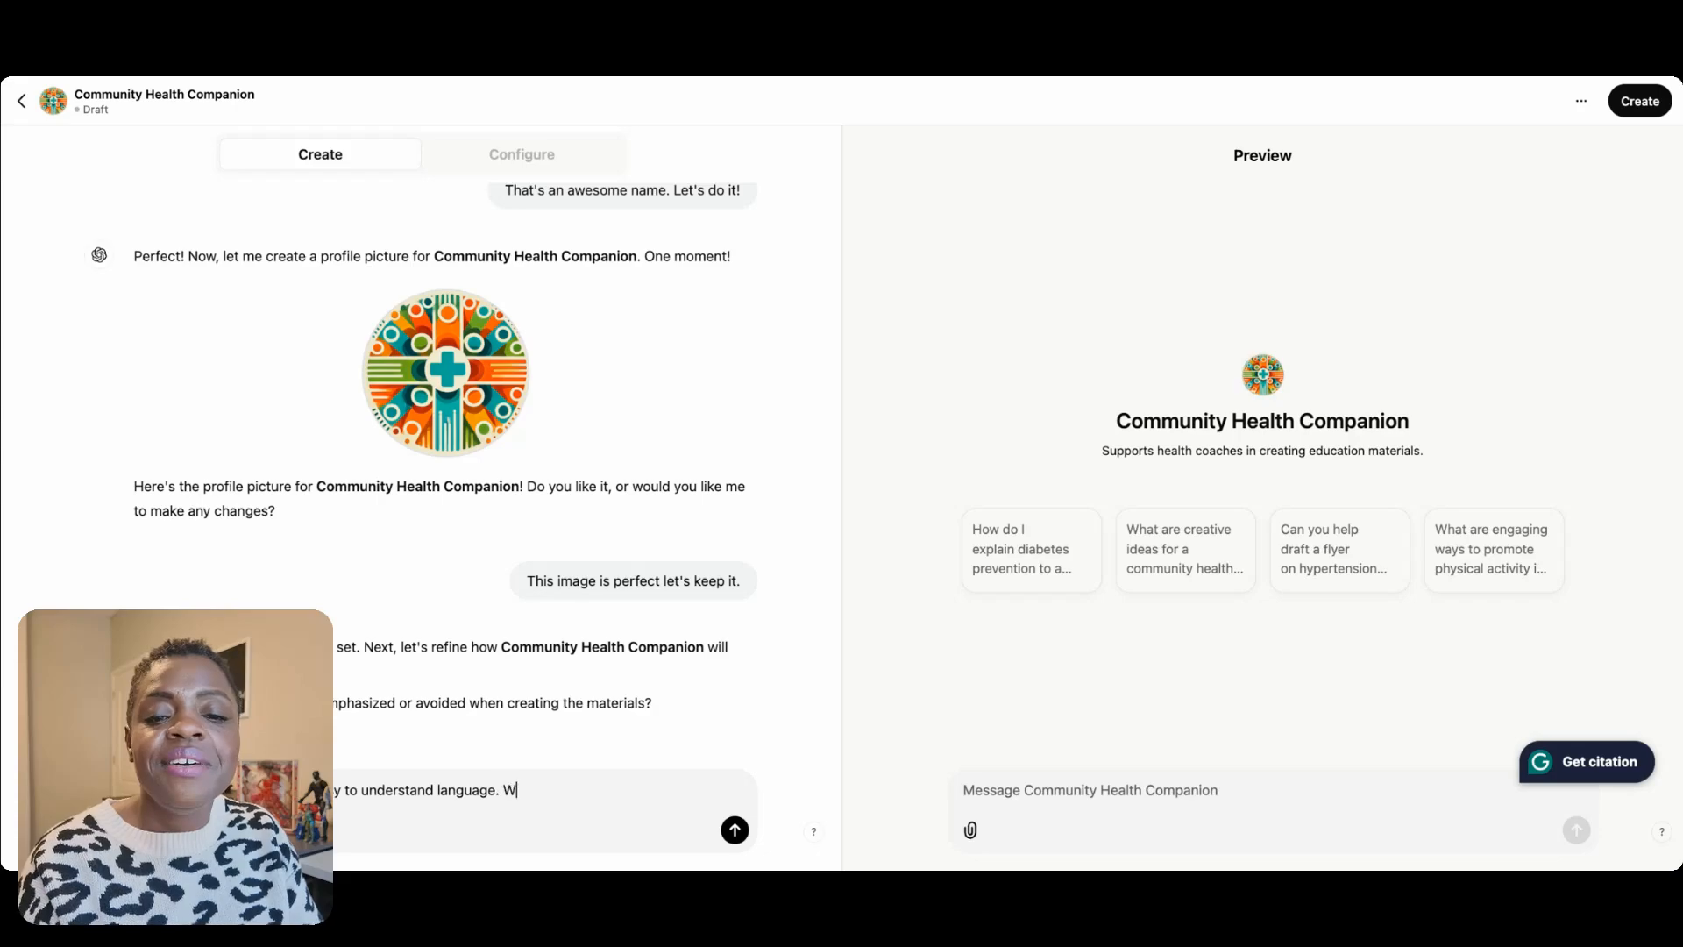
{"action": "type", "text": "ing "}
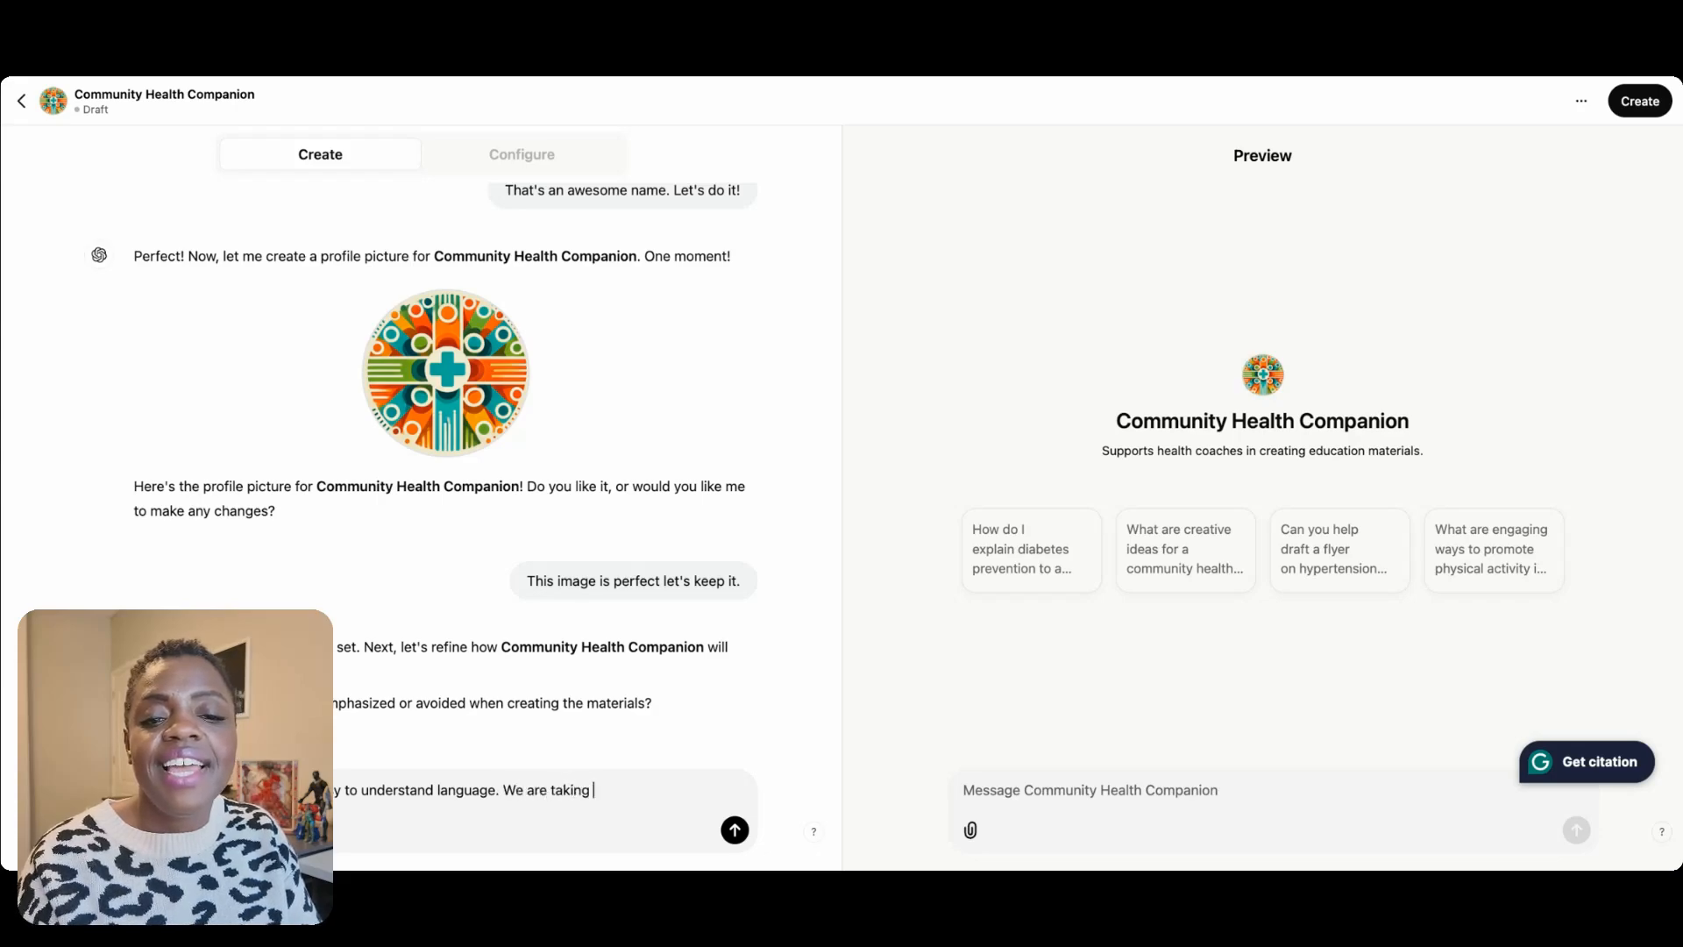
{"action": "type", "text": "highly complex"}
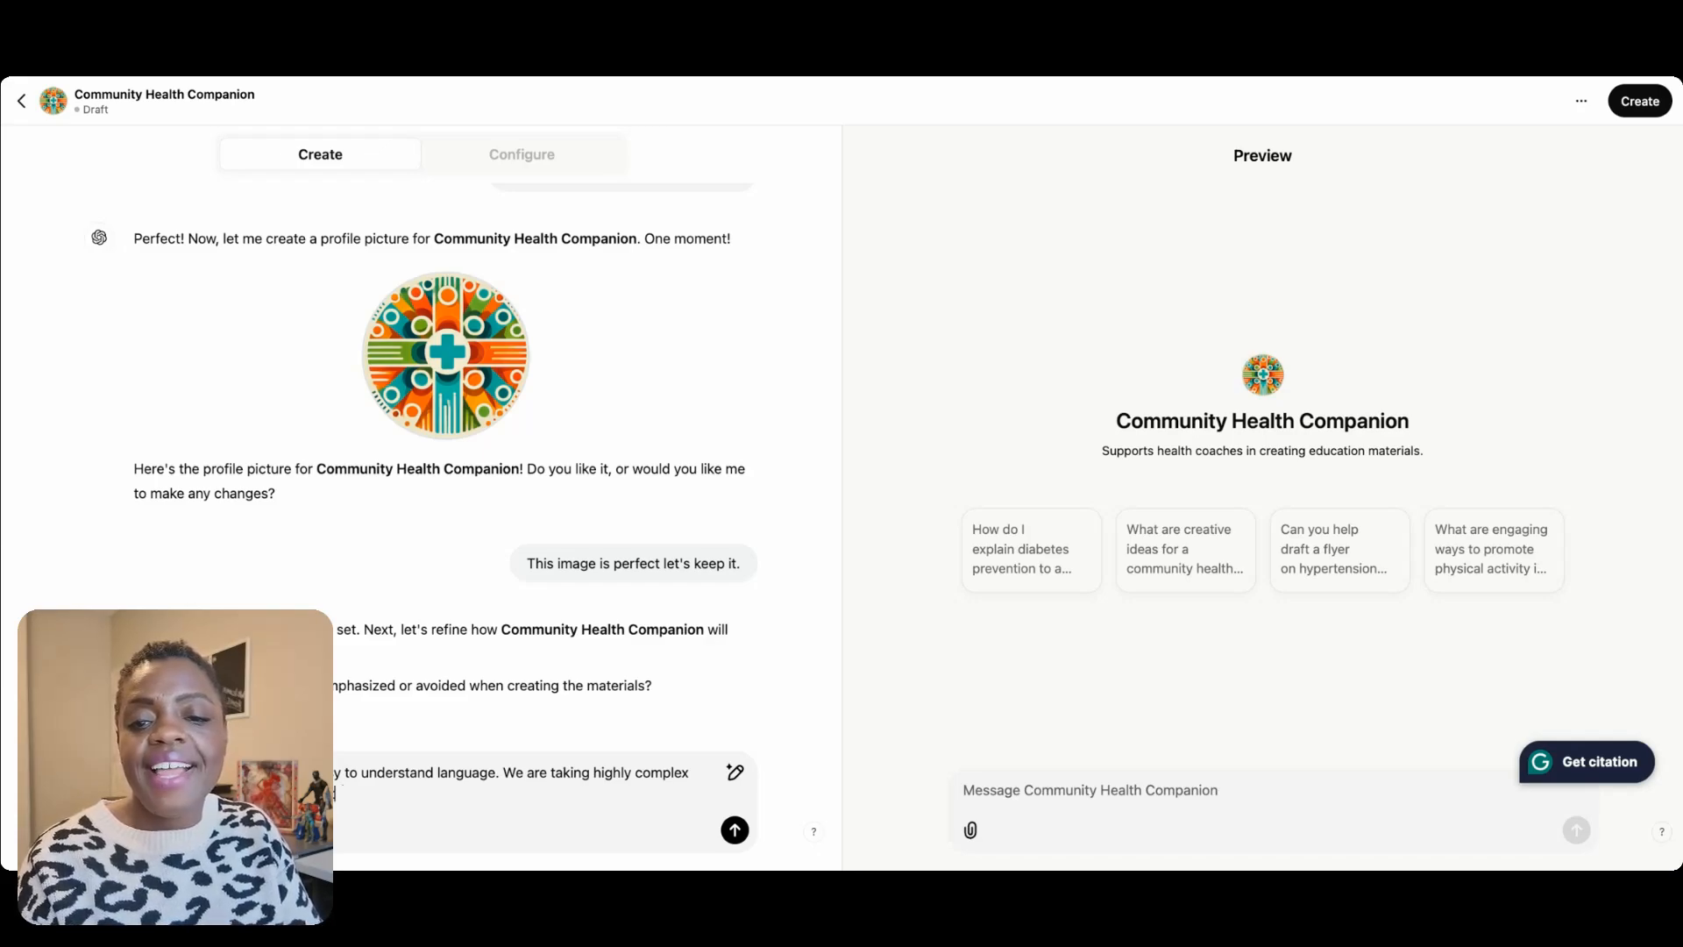
Continue the reply by asking for content "that is culturally and linguistically appropriate for the" audience.
{"action": "type", "text": "hat is c"}
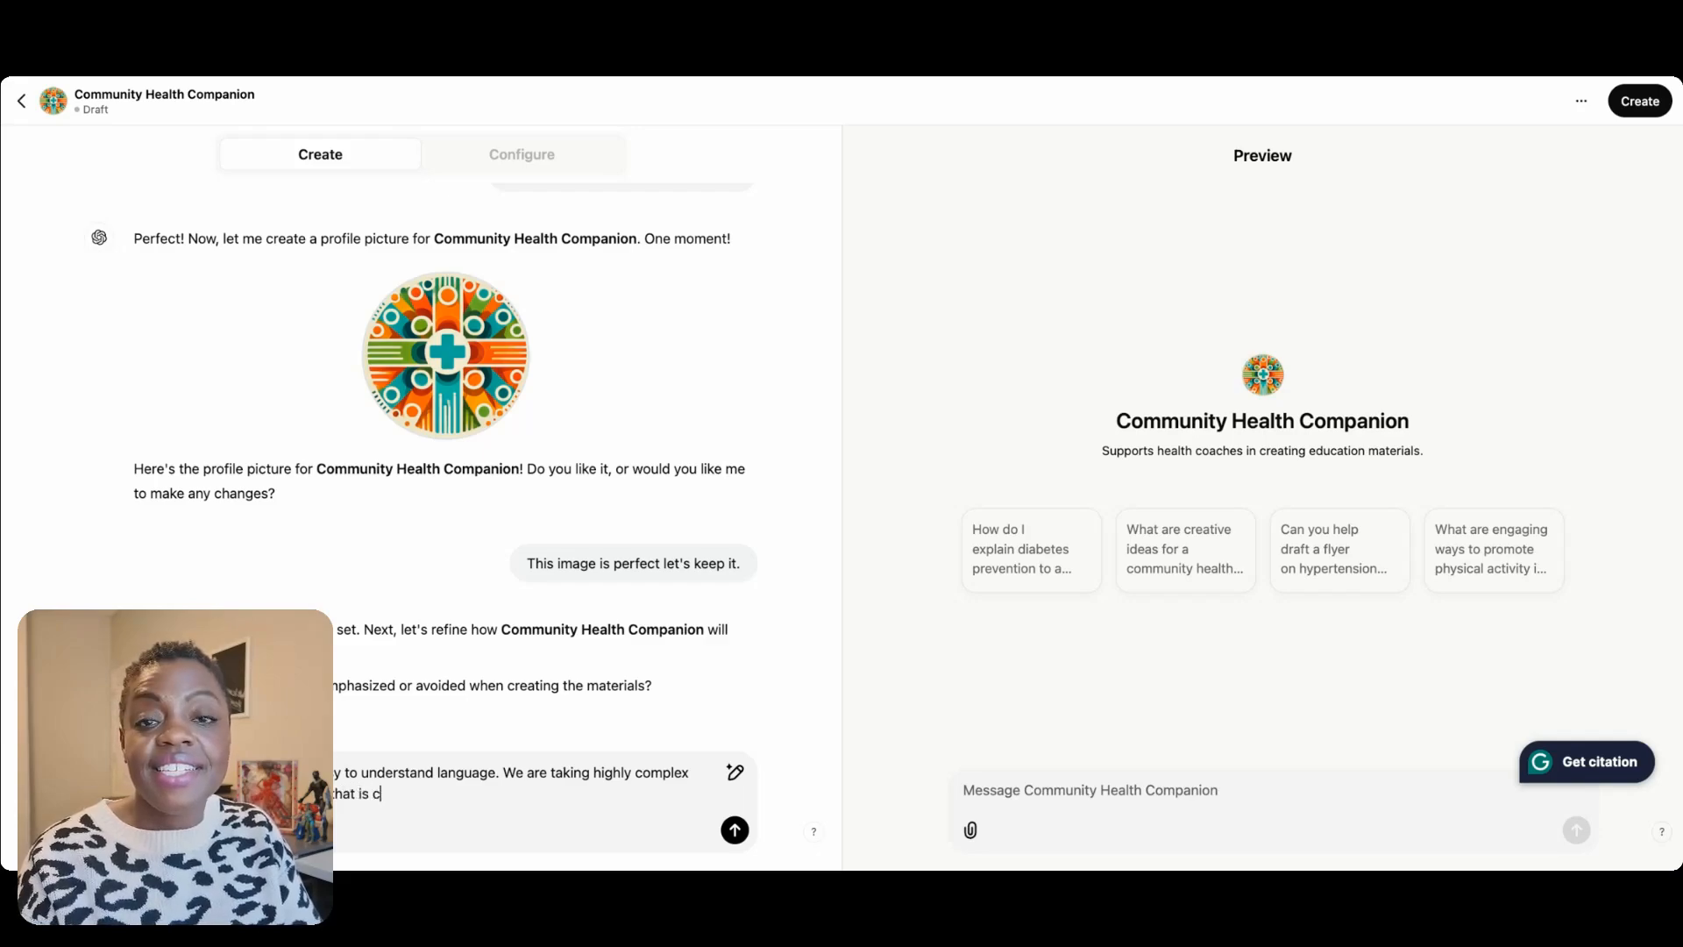
{"action": "type", "text": "ulturally a"}
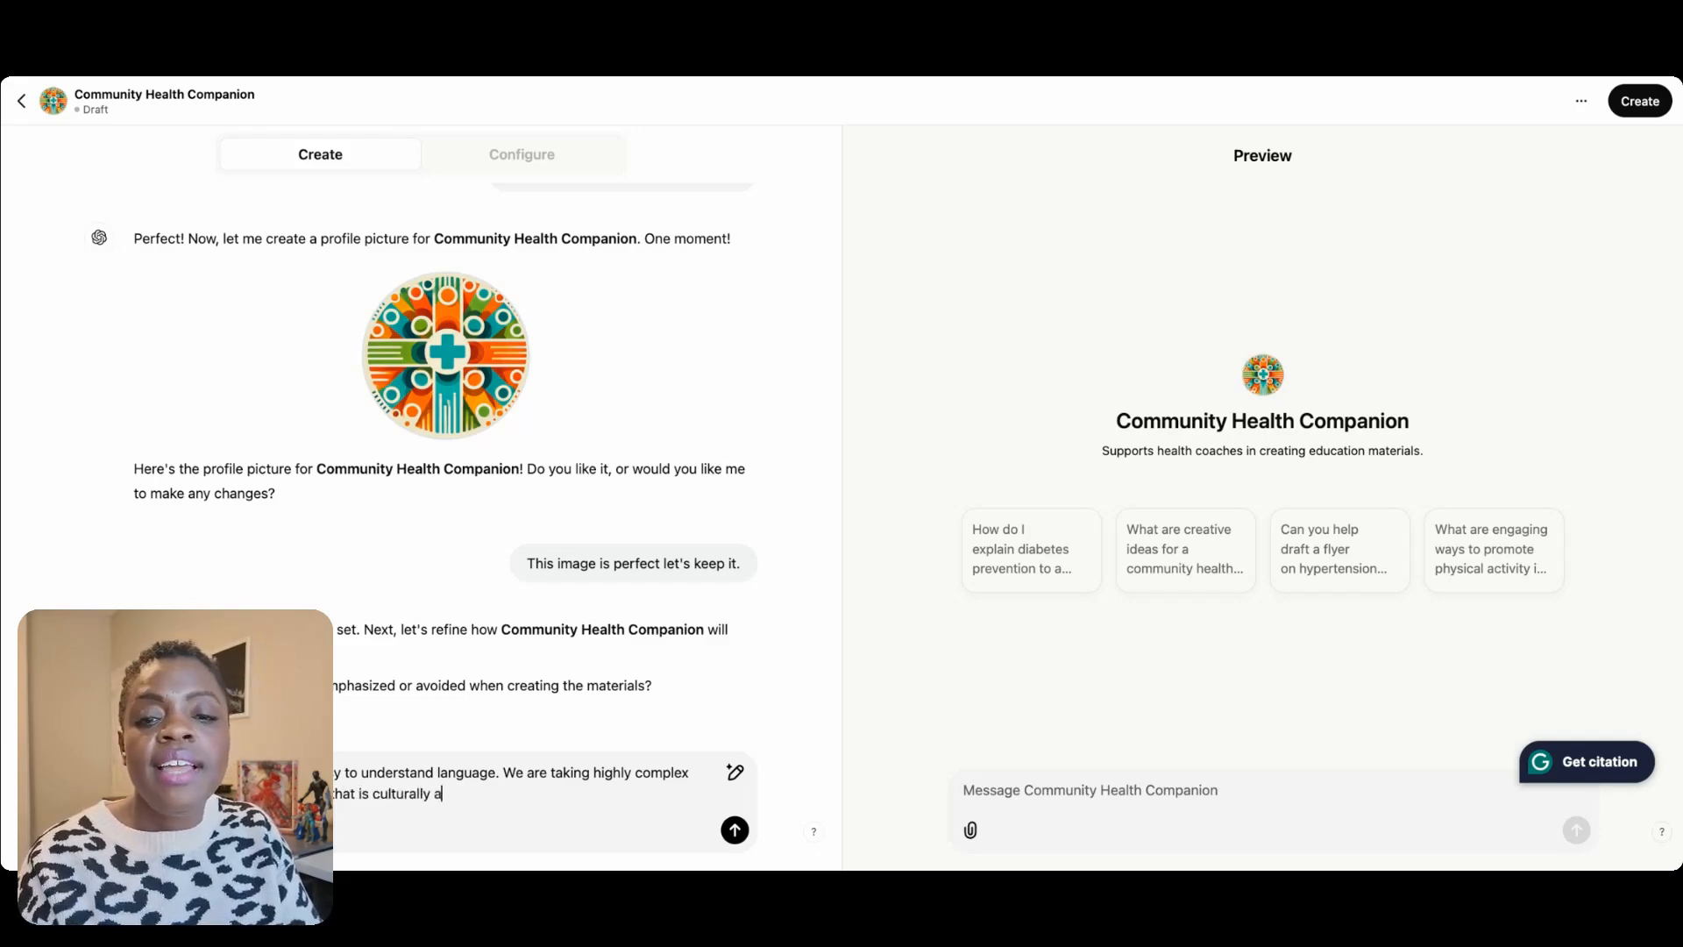
{"action": "type", "text": "nd lingu"}
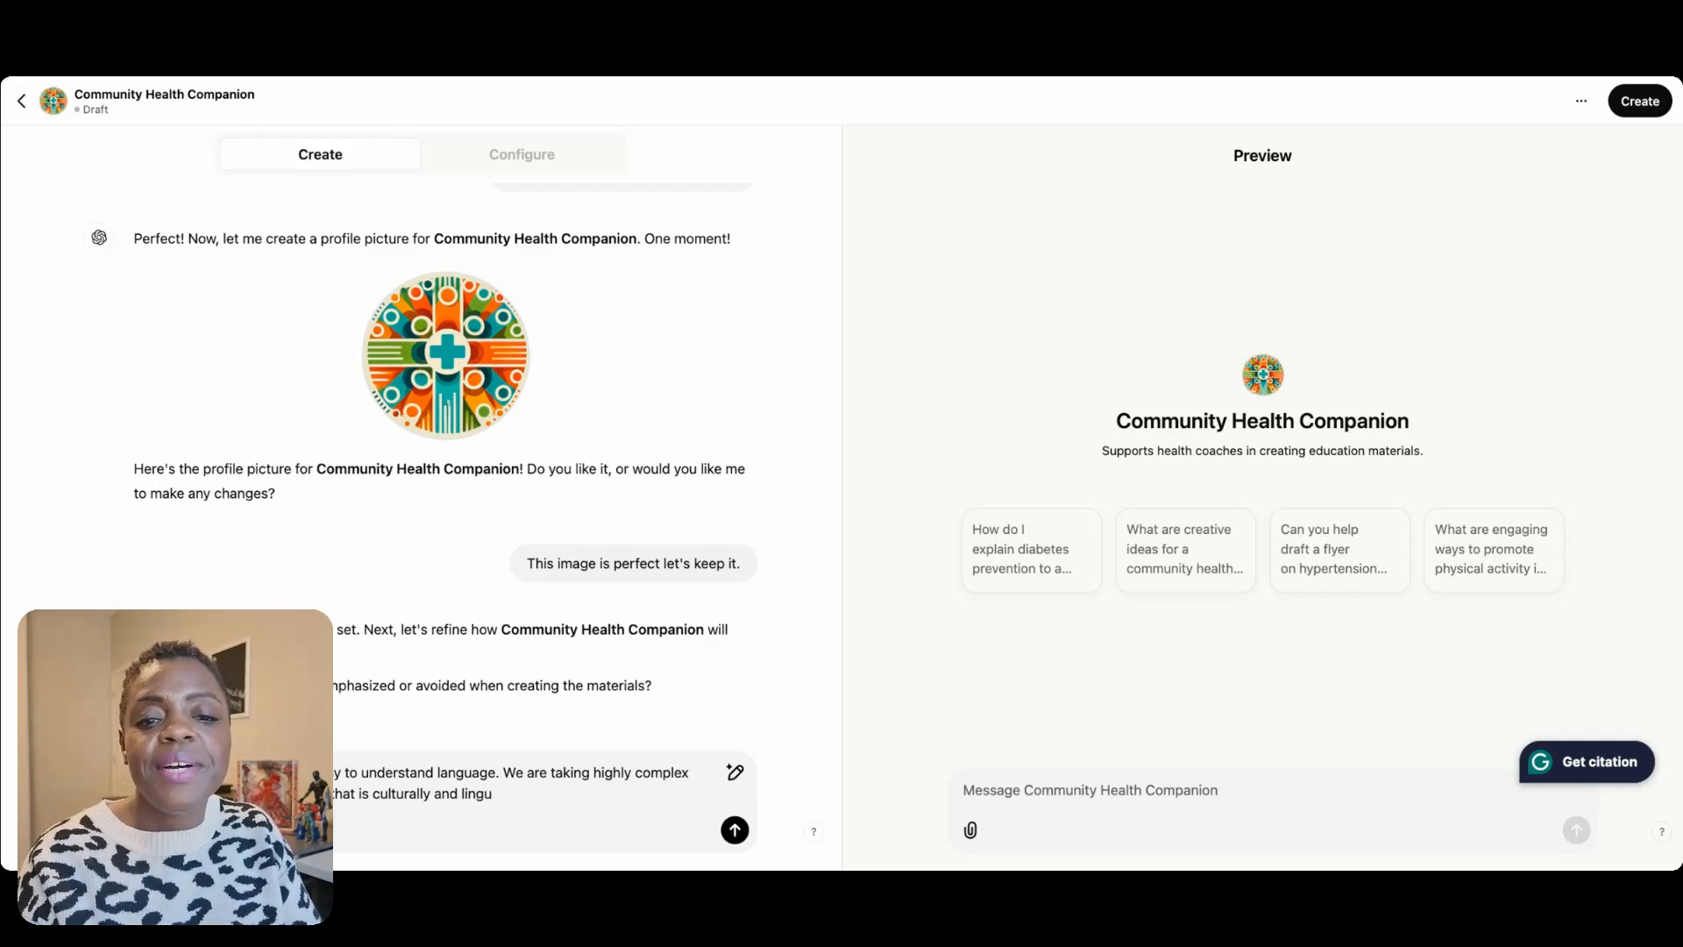
{"action": "type", "text": "istically appro"}
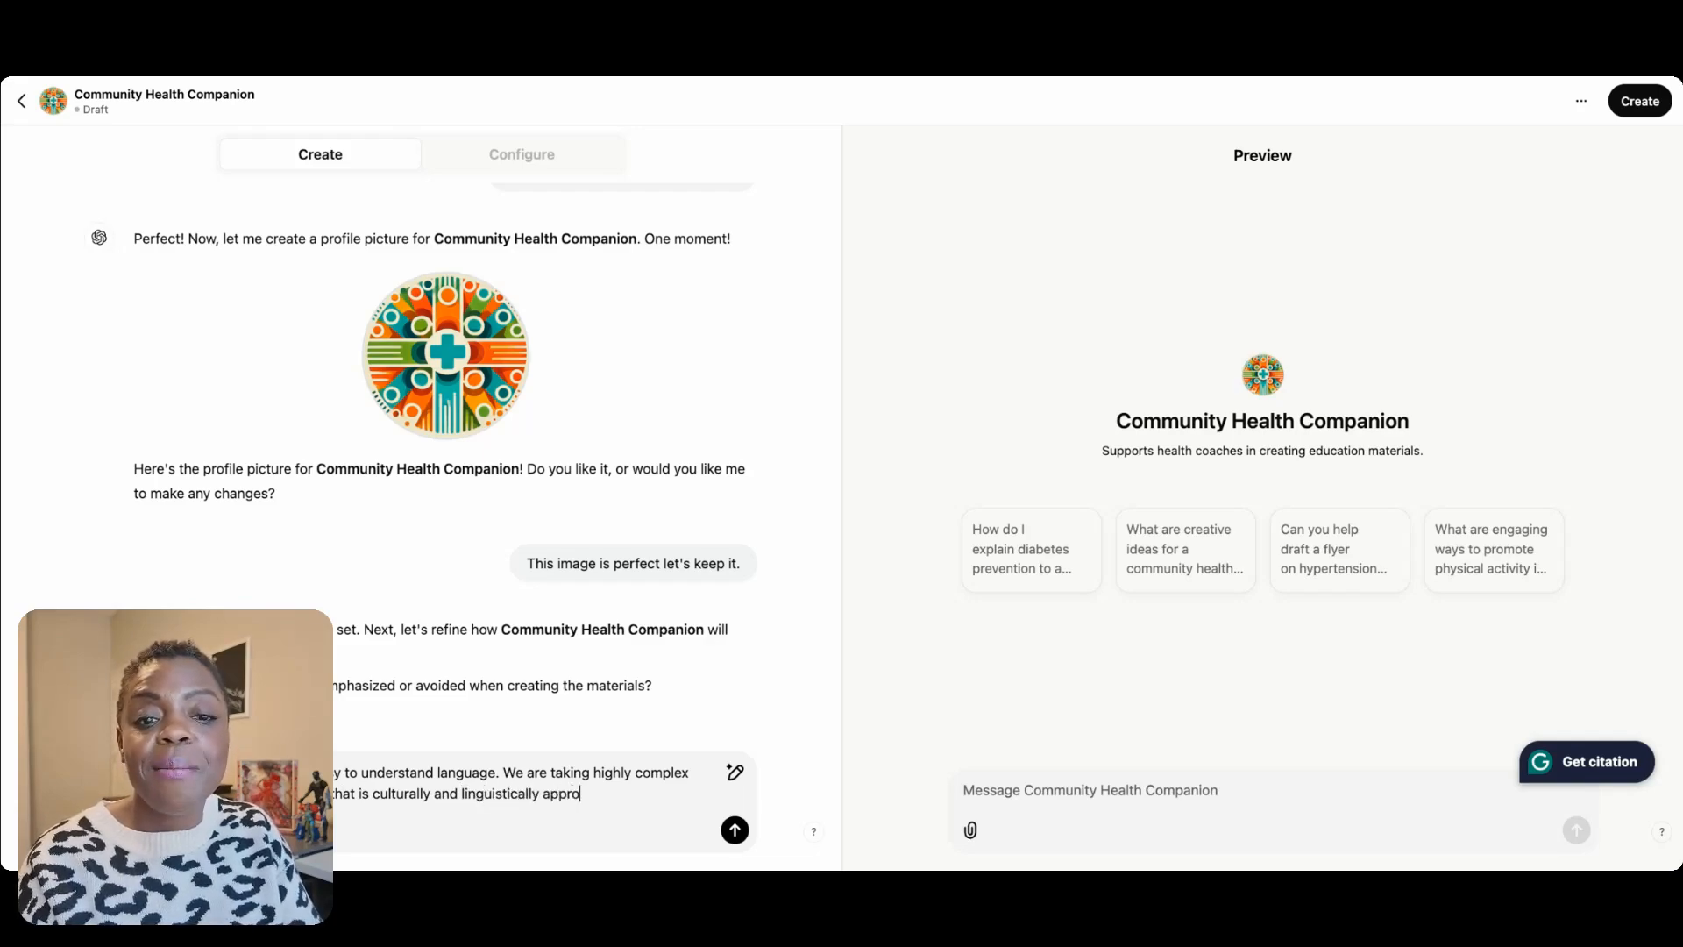
{"action": "type", "text": "priate for"}
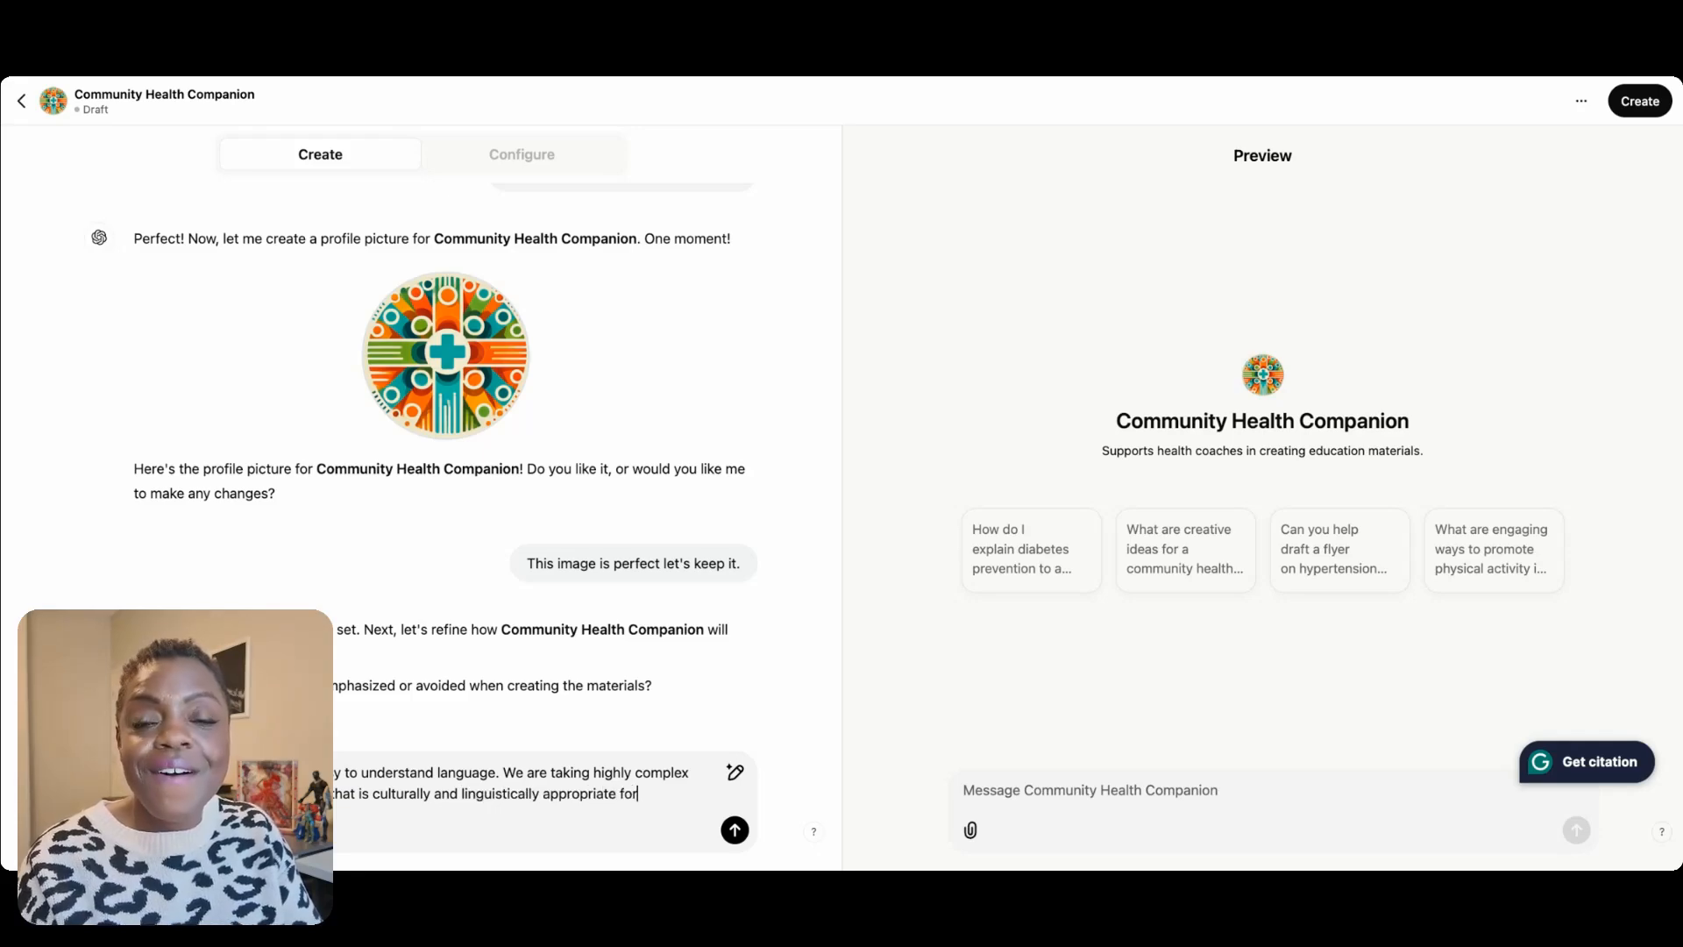
{"action": "type", "text": " the "}
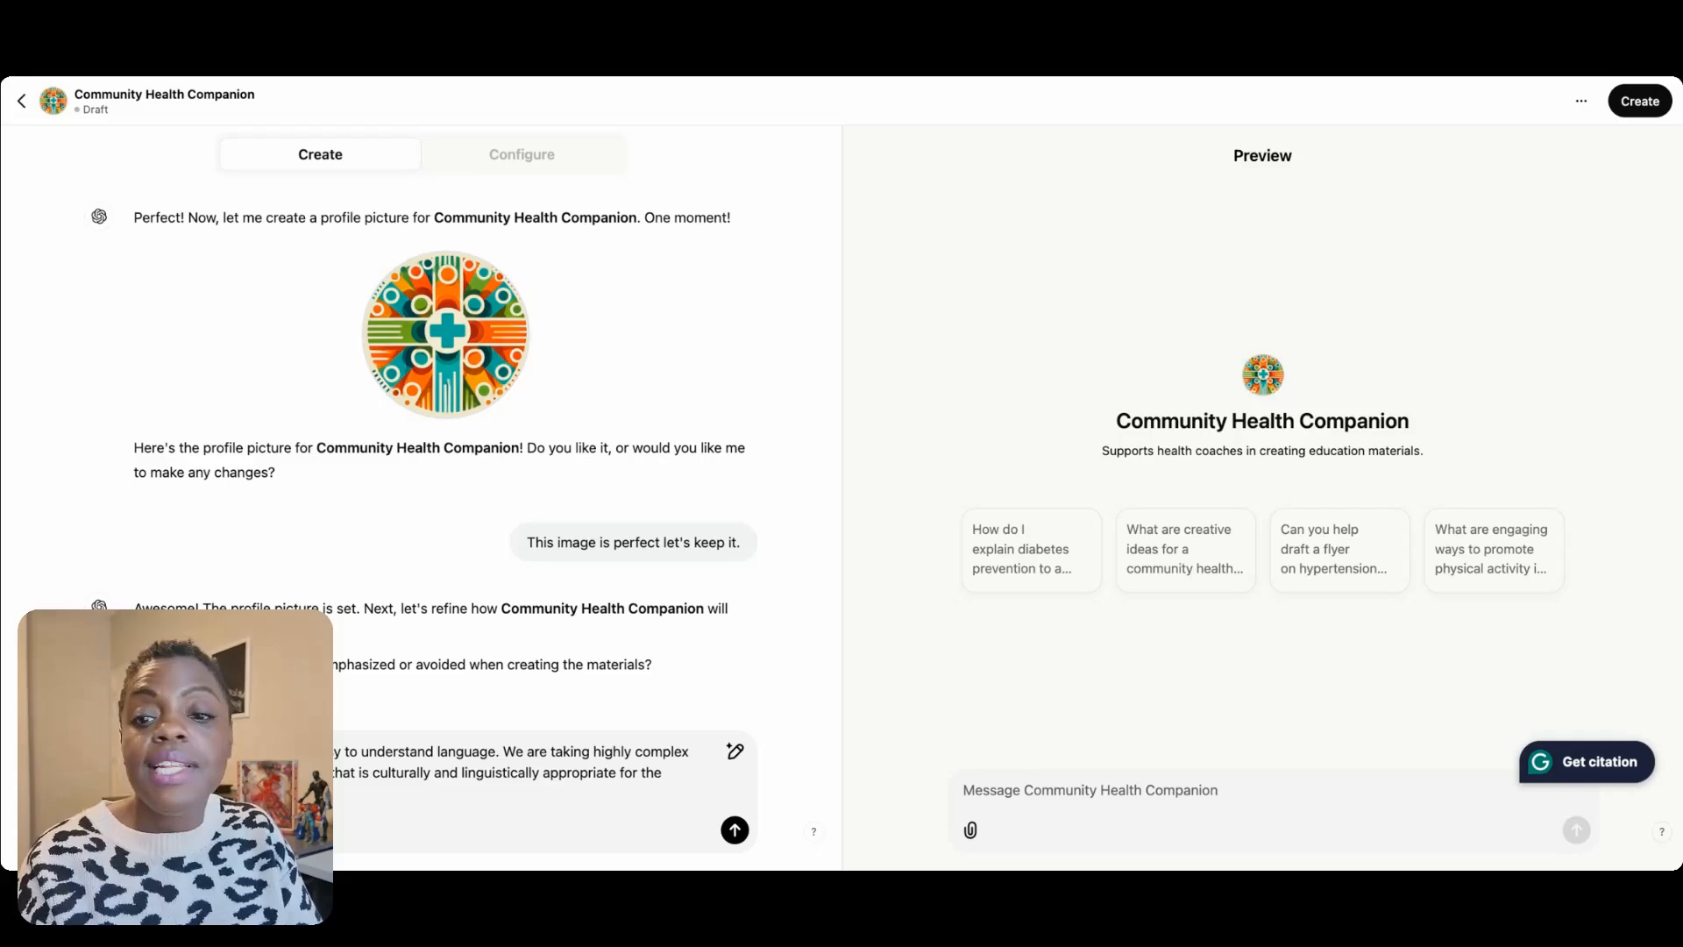
Extend the audience description in the reply with "or educational development in some segments of our".
{"action": "type", "text": "cy"}
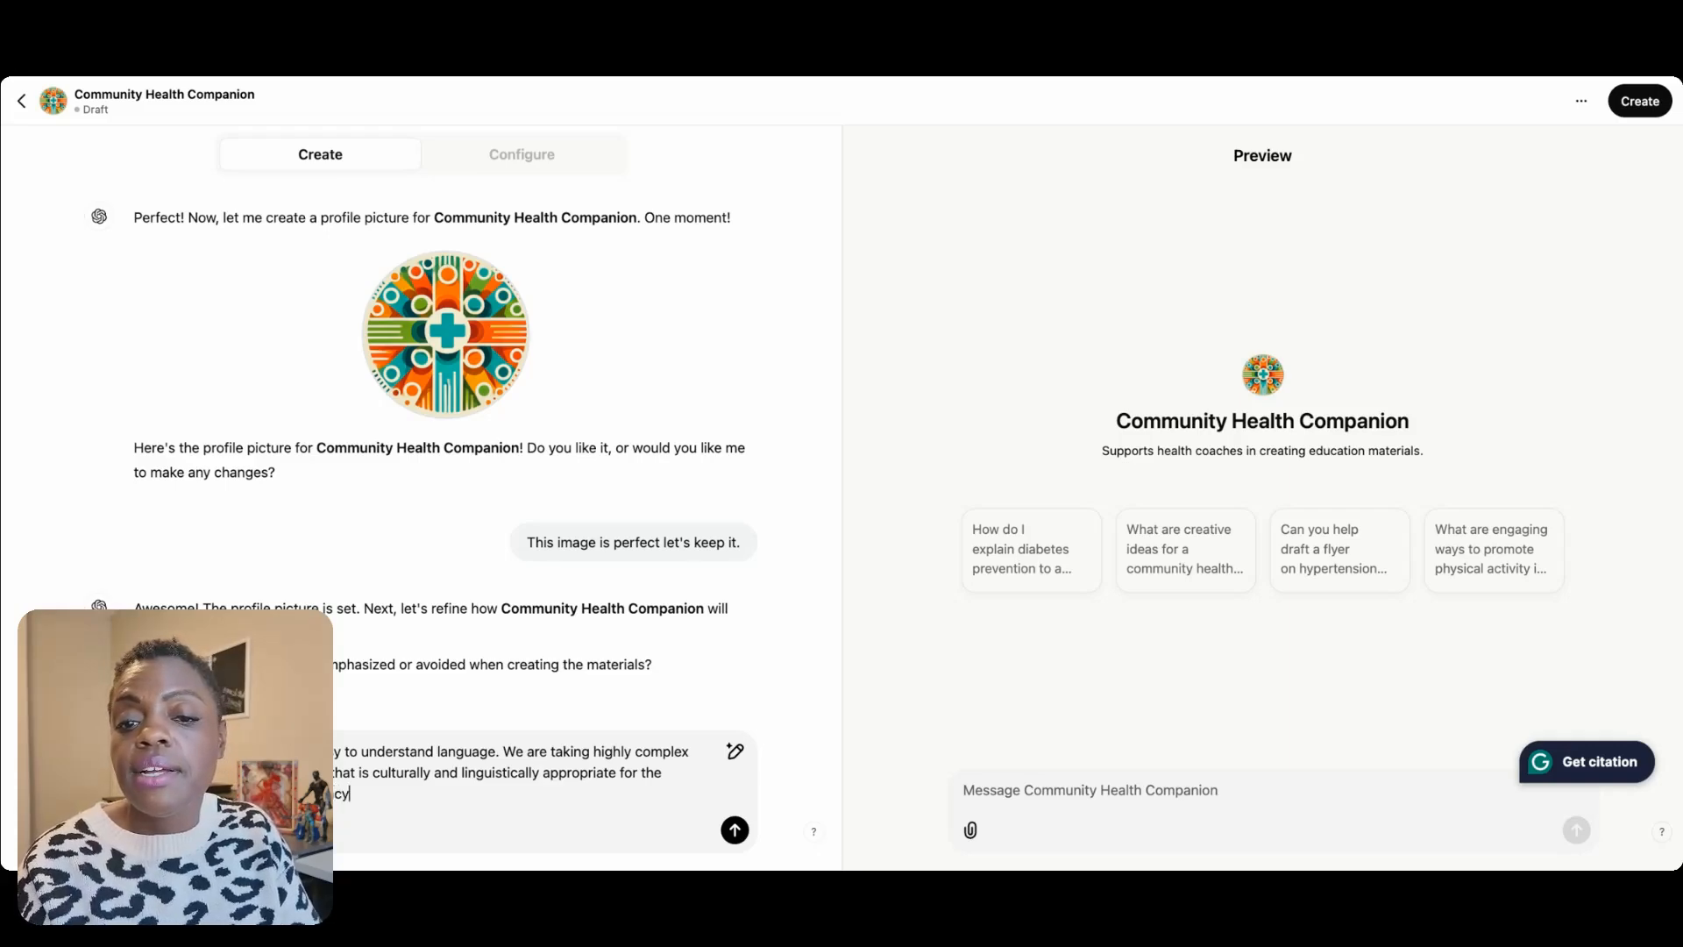
{"action": "type", "text": " or educa"}
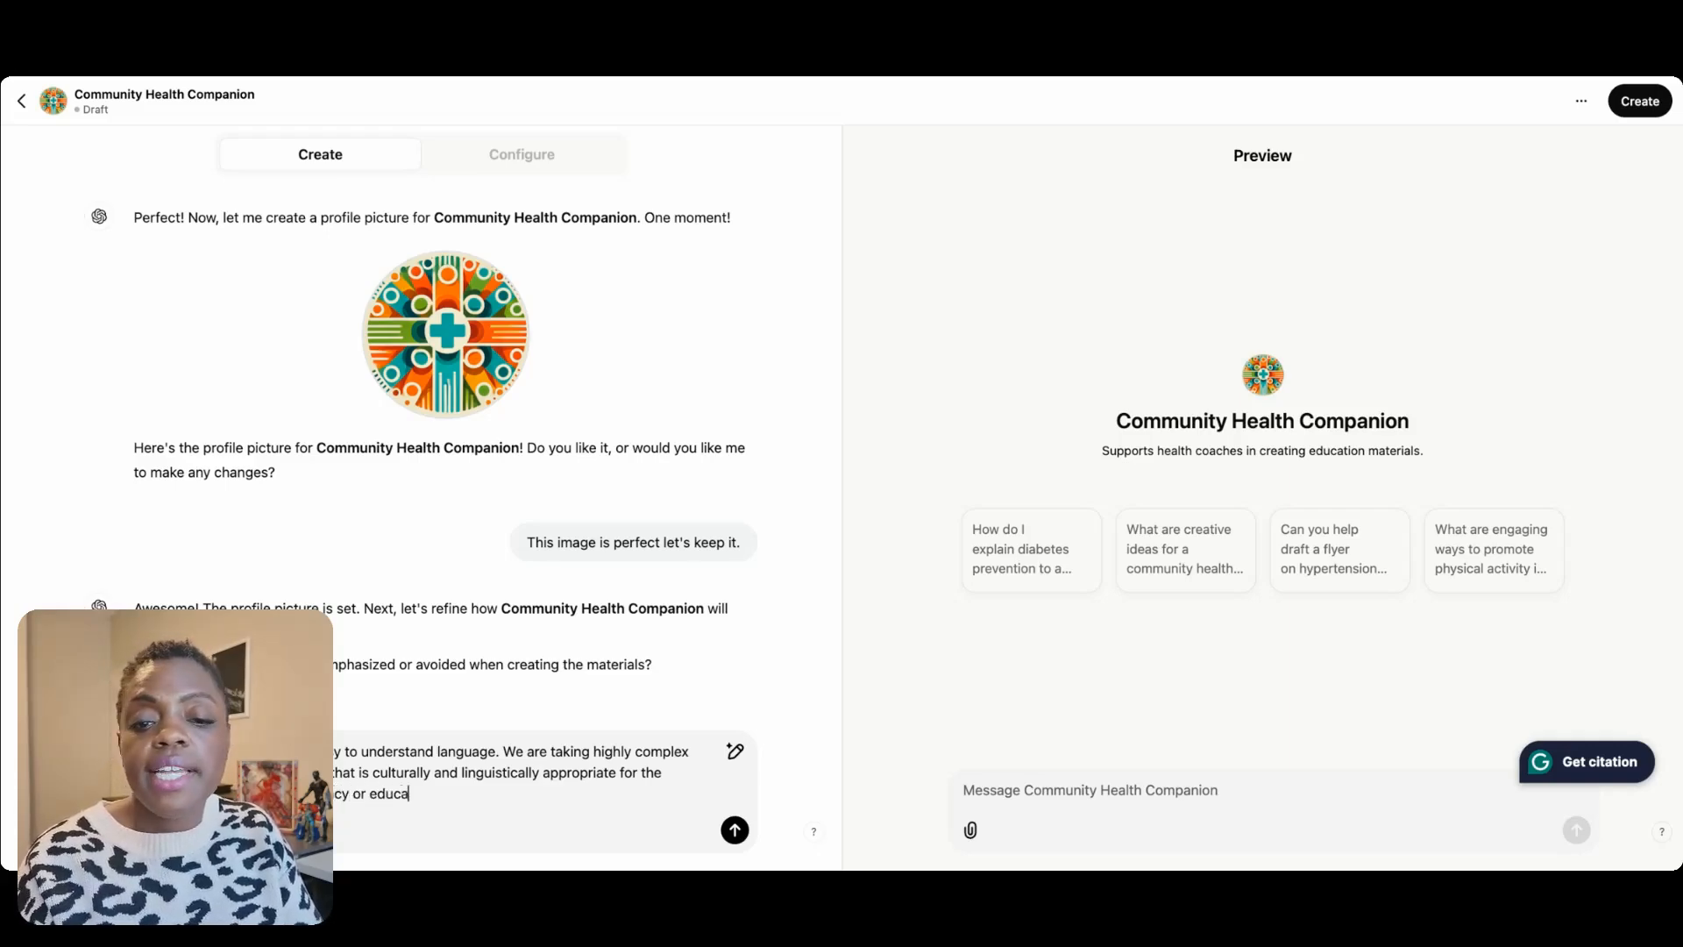
{"action": "type", "text": "tional b"}
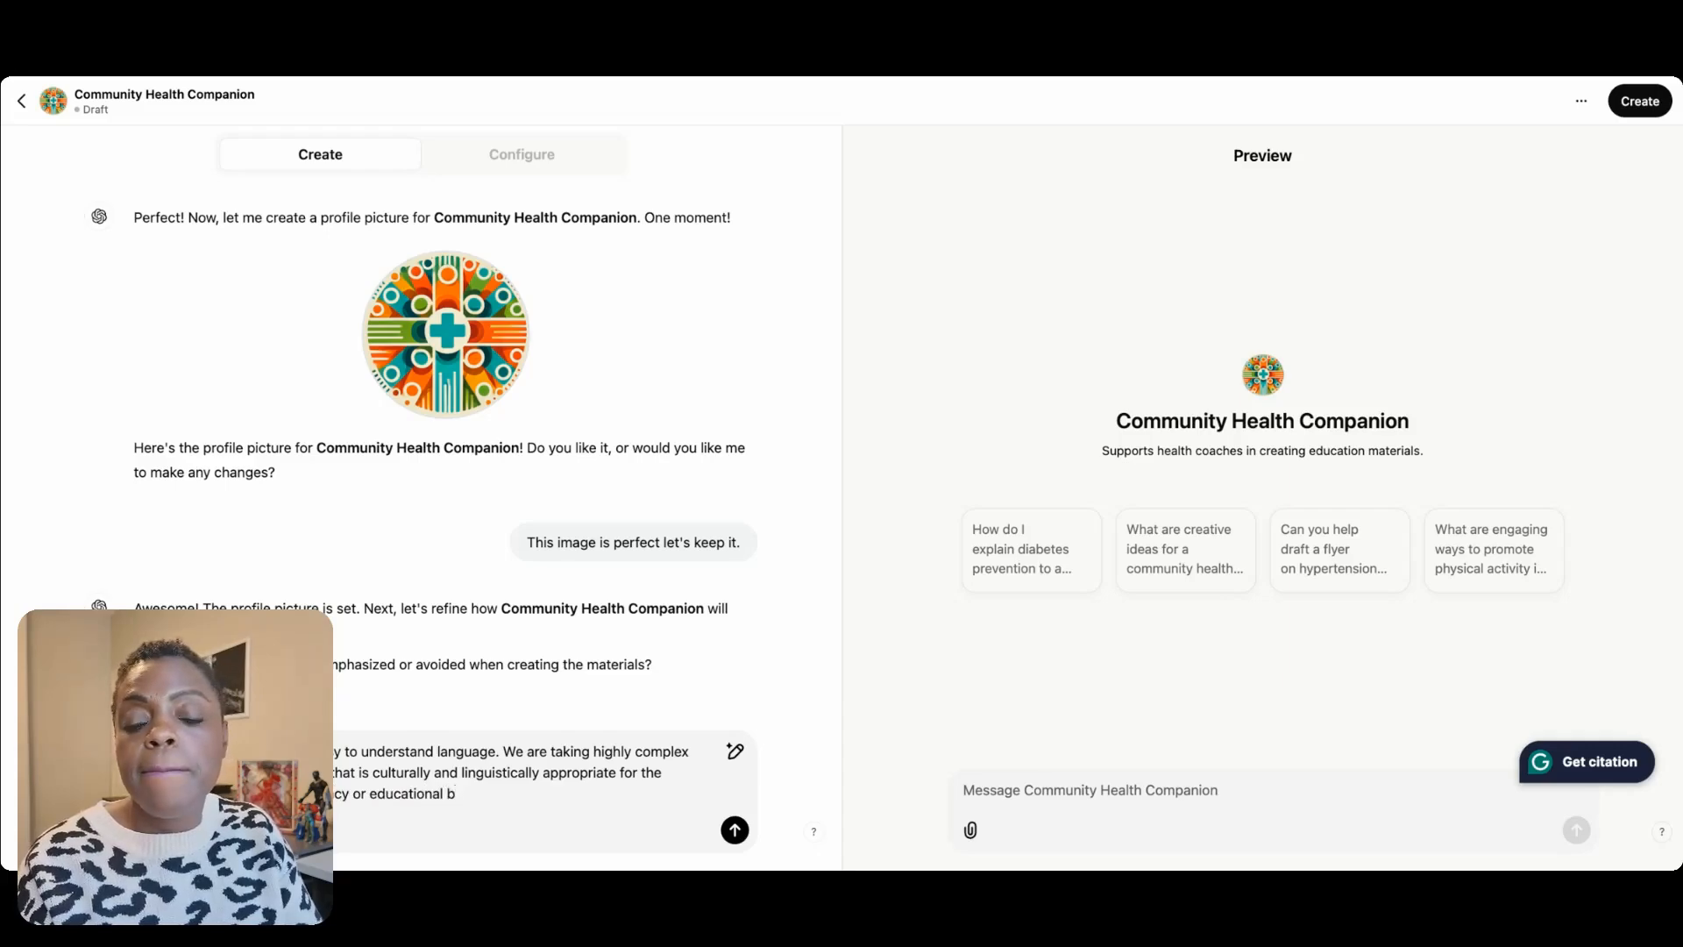
{"action": "key", "text": "BackSpace"}
{"action": "type", "text": "de"}
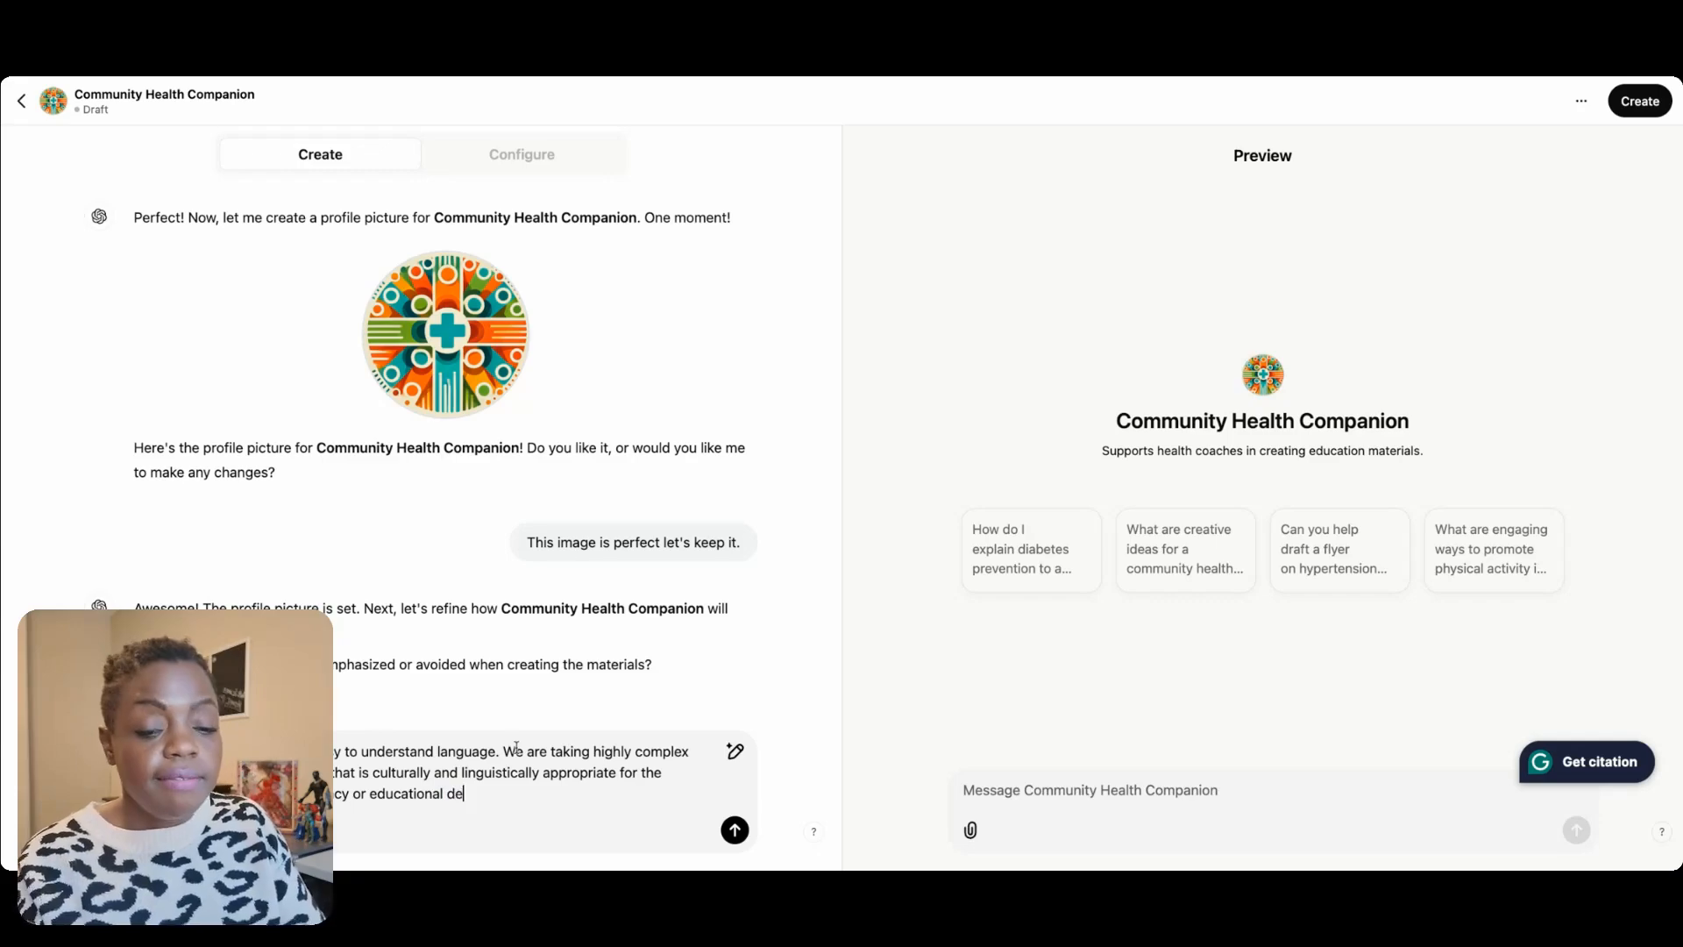
{"action": "type", "text": "velopment "}
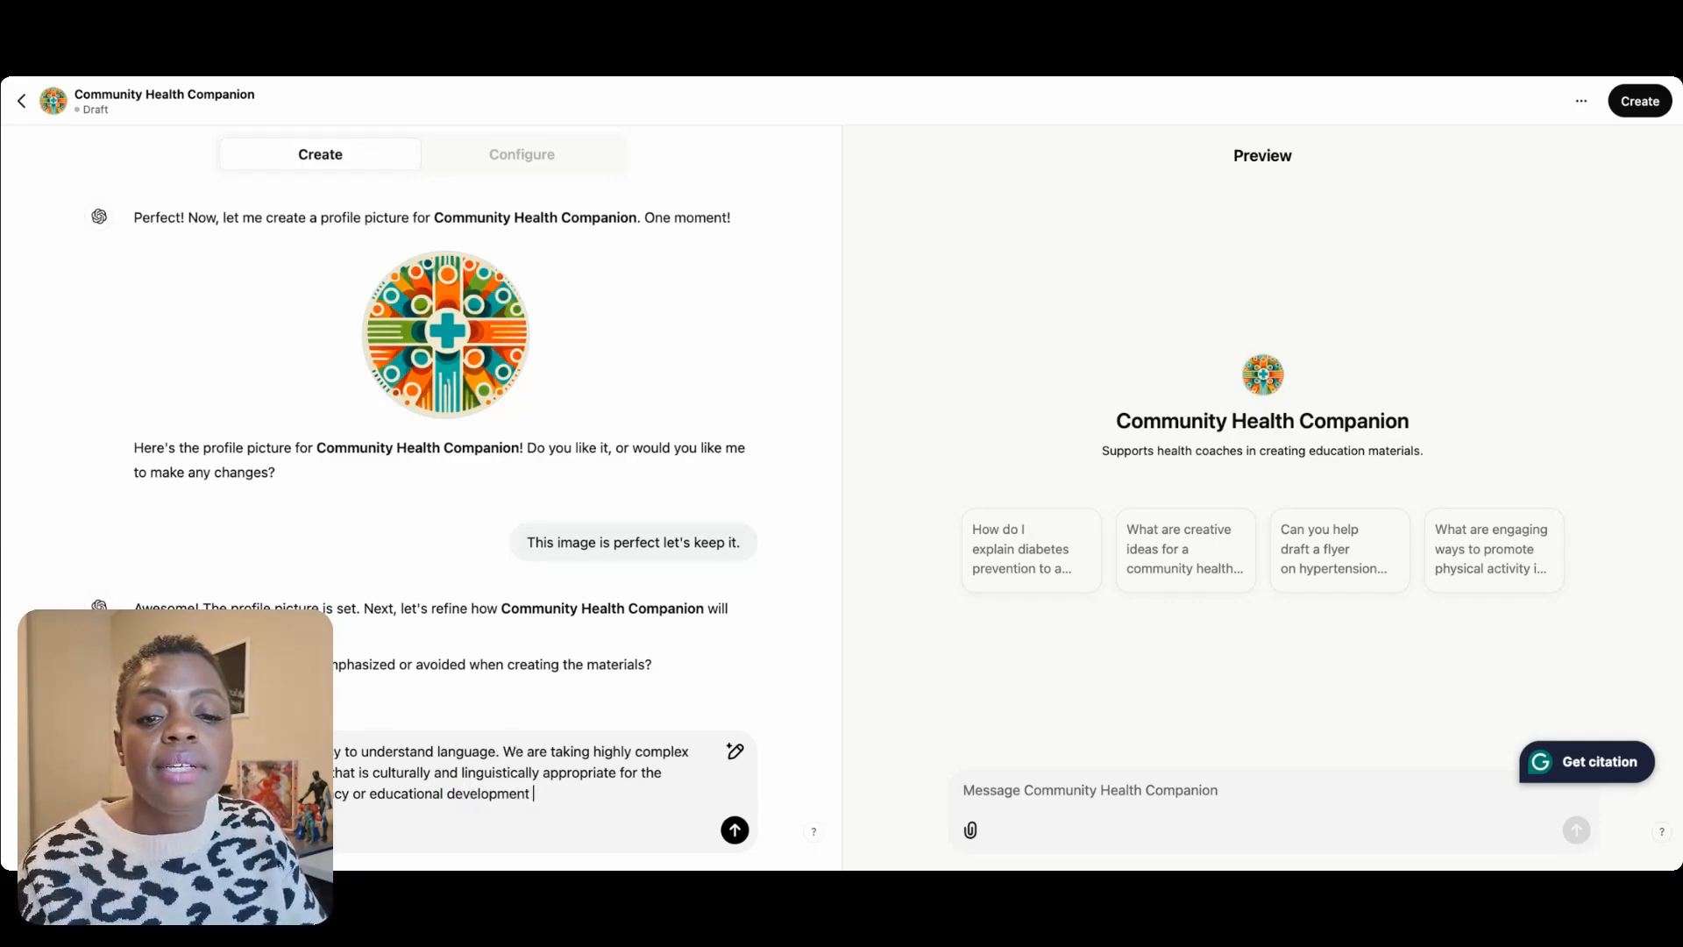
{"action": "type", "text": "in some seg"}
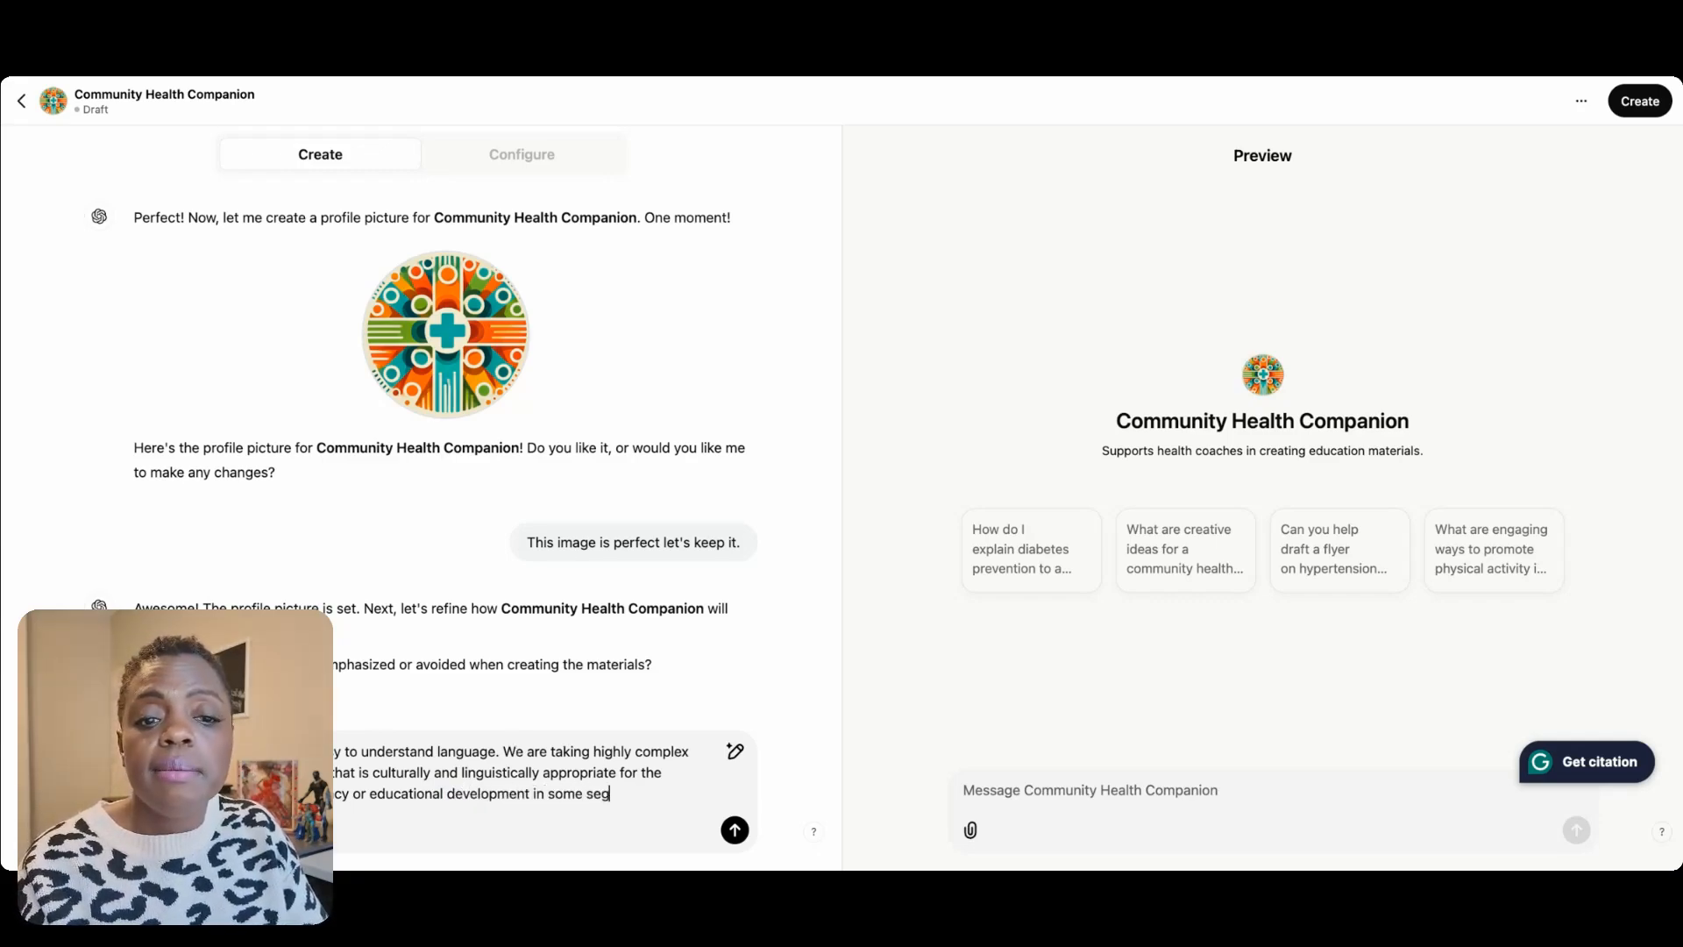
{"action": "type", "text": "ments o"}
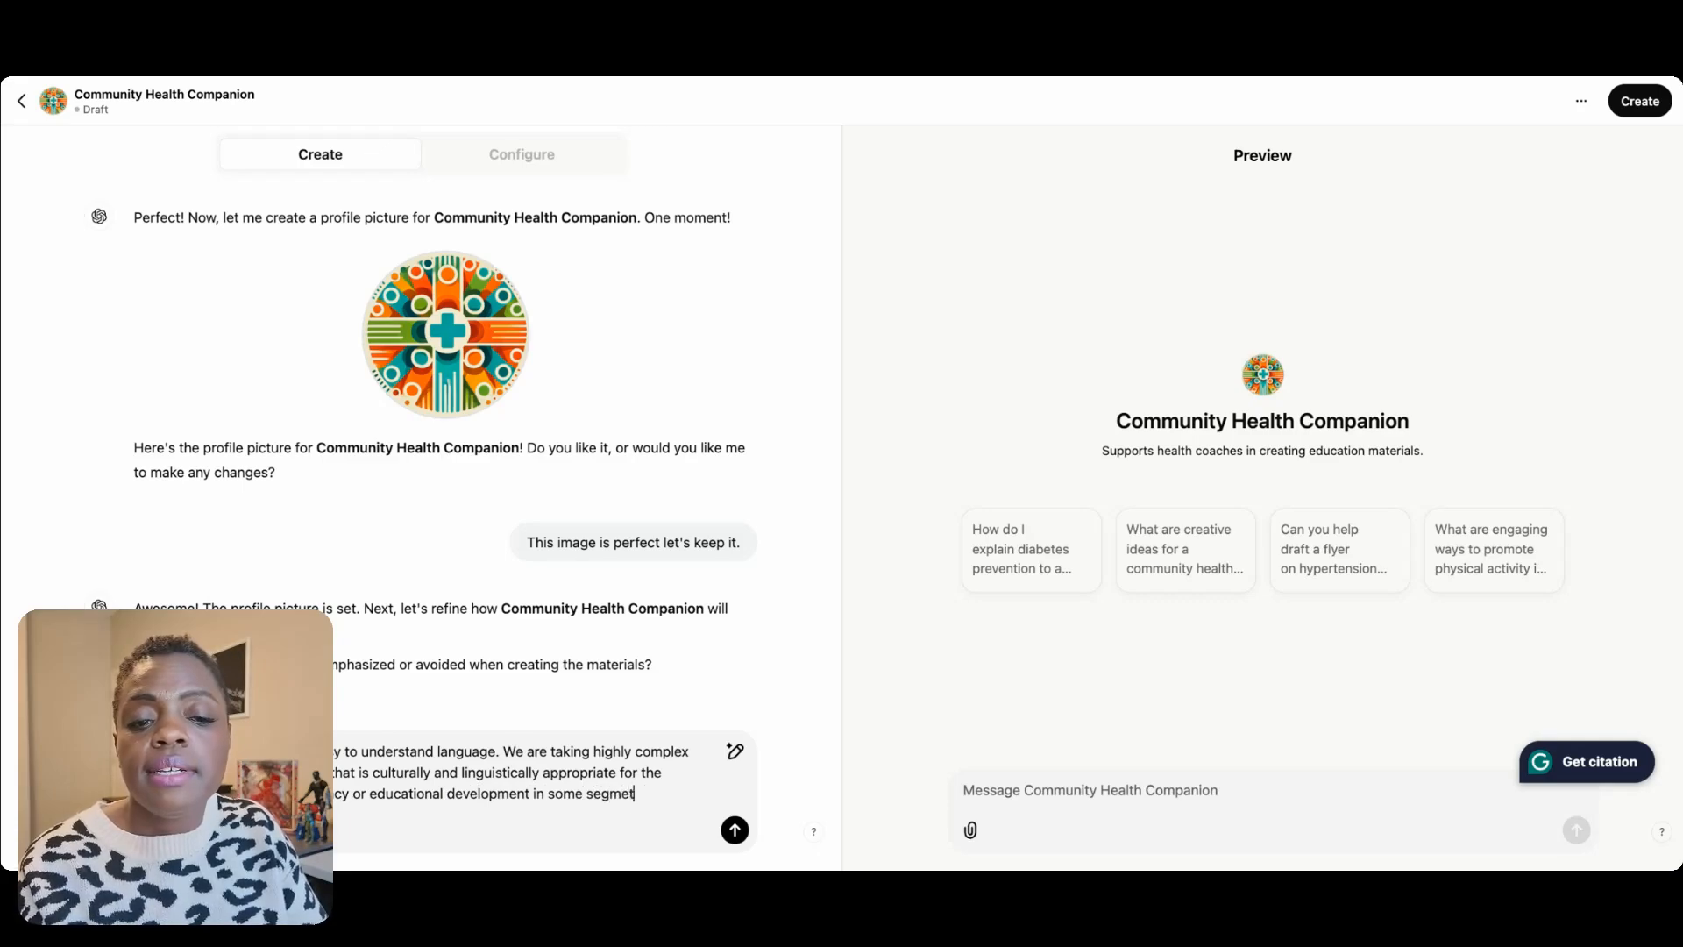
{"action": "type", "text": "f our"}
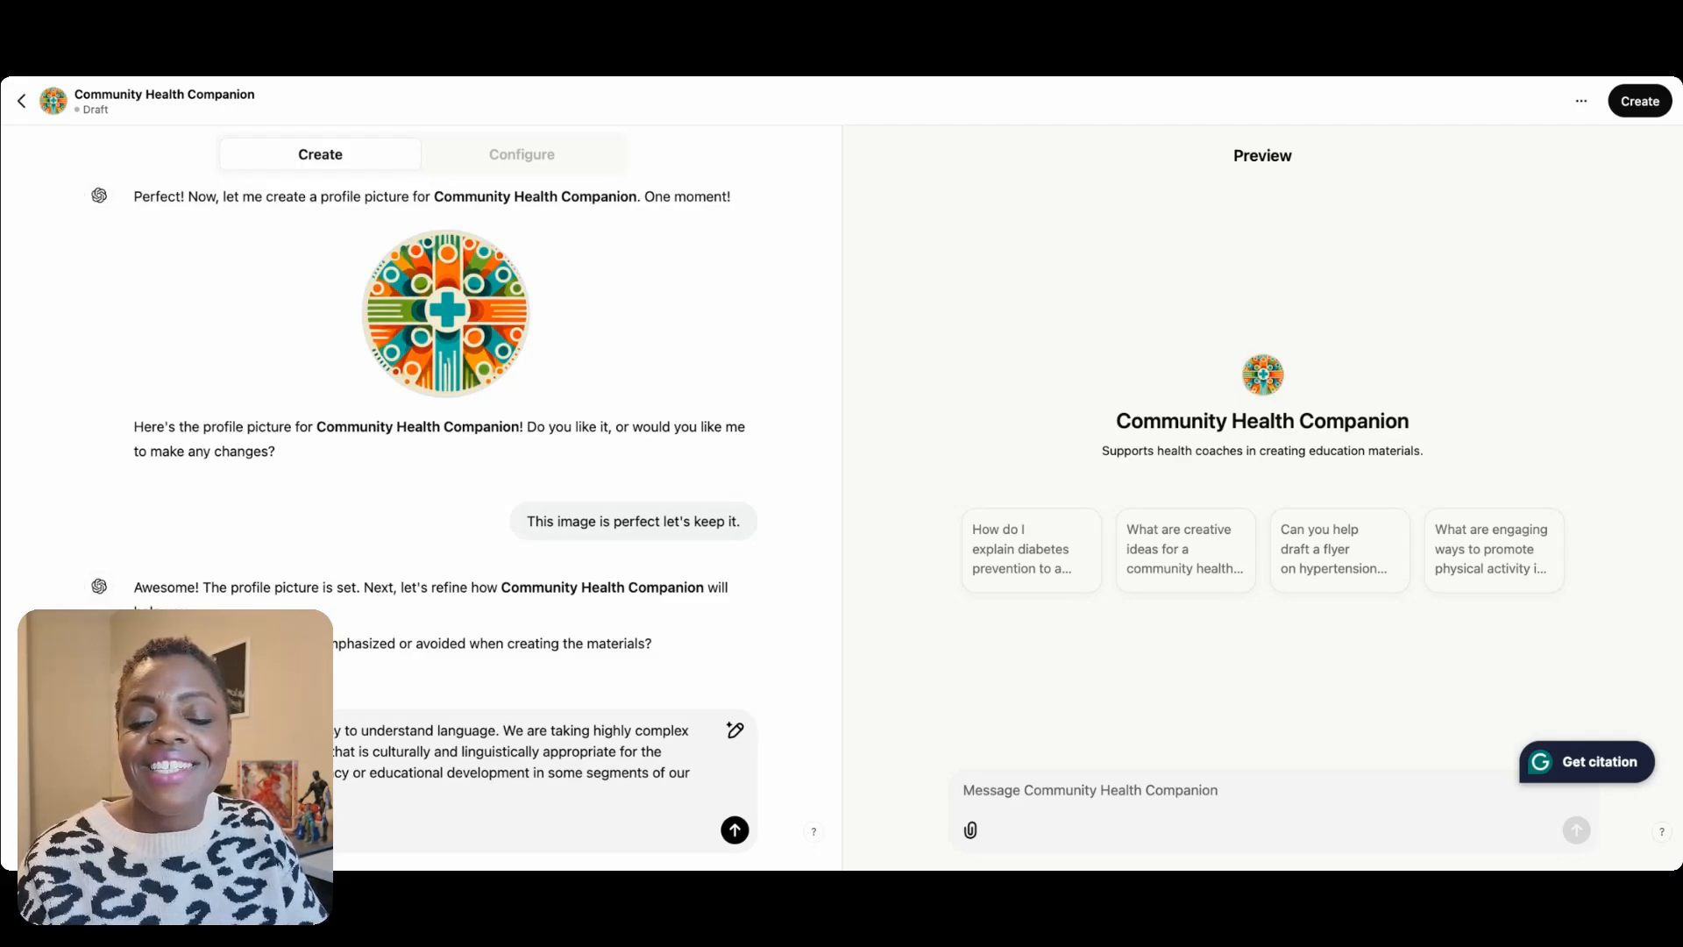
Add to the reply that the materials should be as "concise and simple to understand as possible.".
{"action": "type", "text": "concise and"}
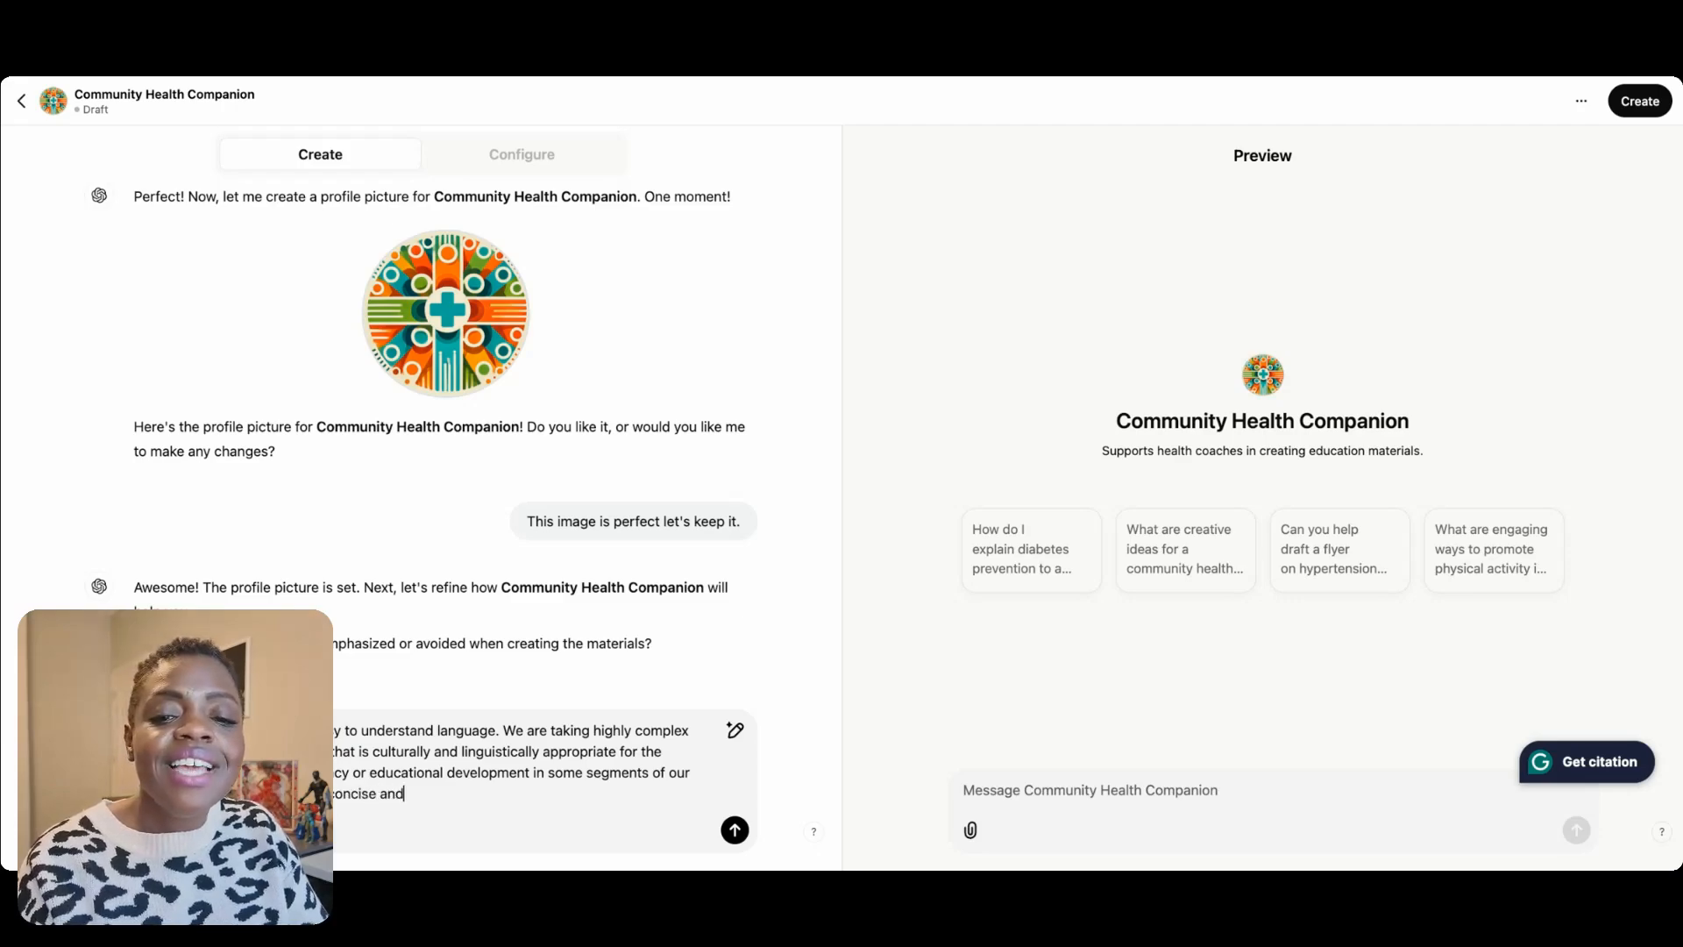
{"action": "type", "text": " simple to u"}
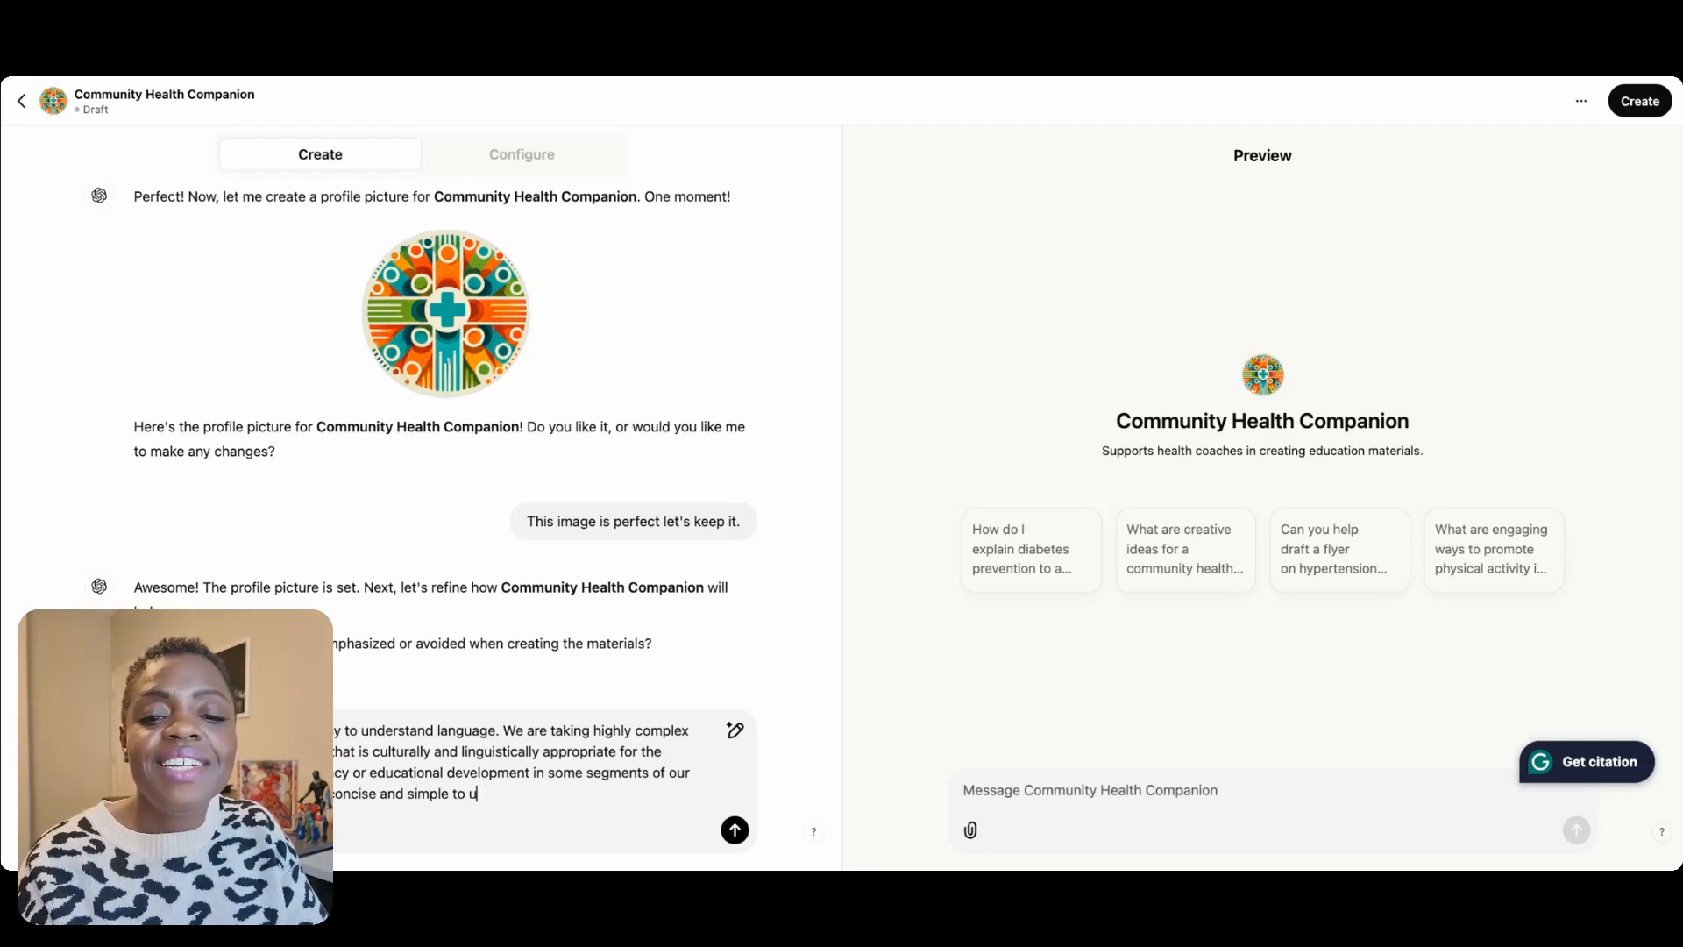
{"action": "type", "text": "nderstand a"}
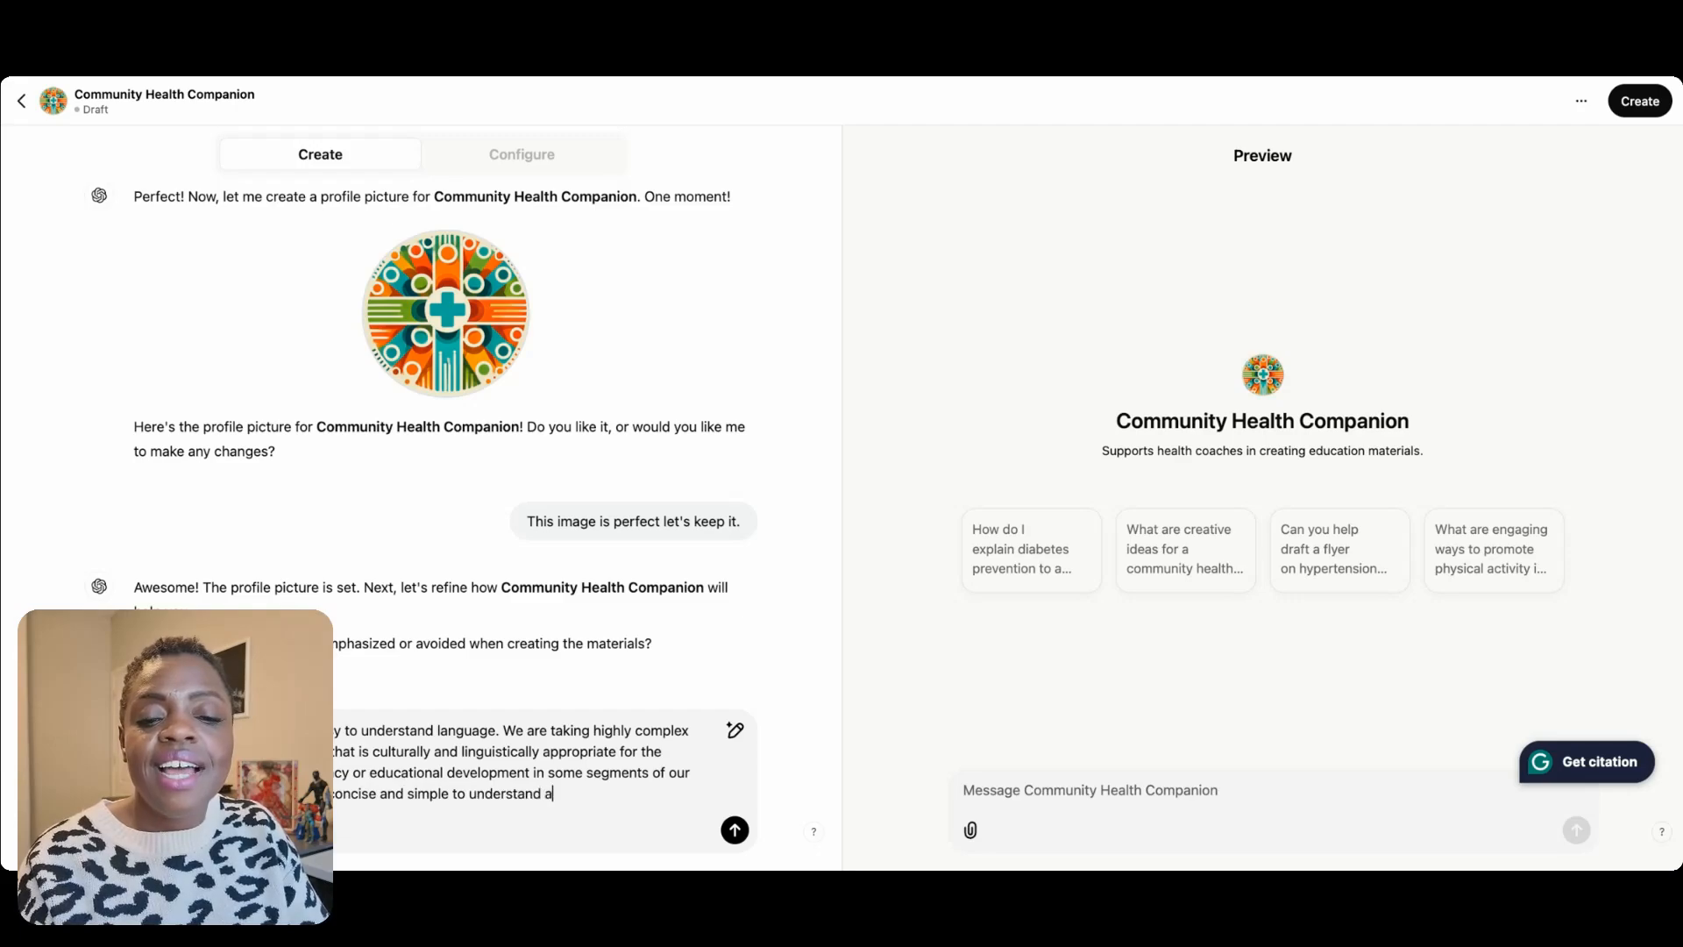
{"action": "type", "text": "s possible. "}
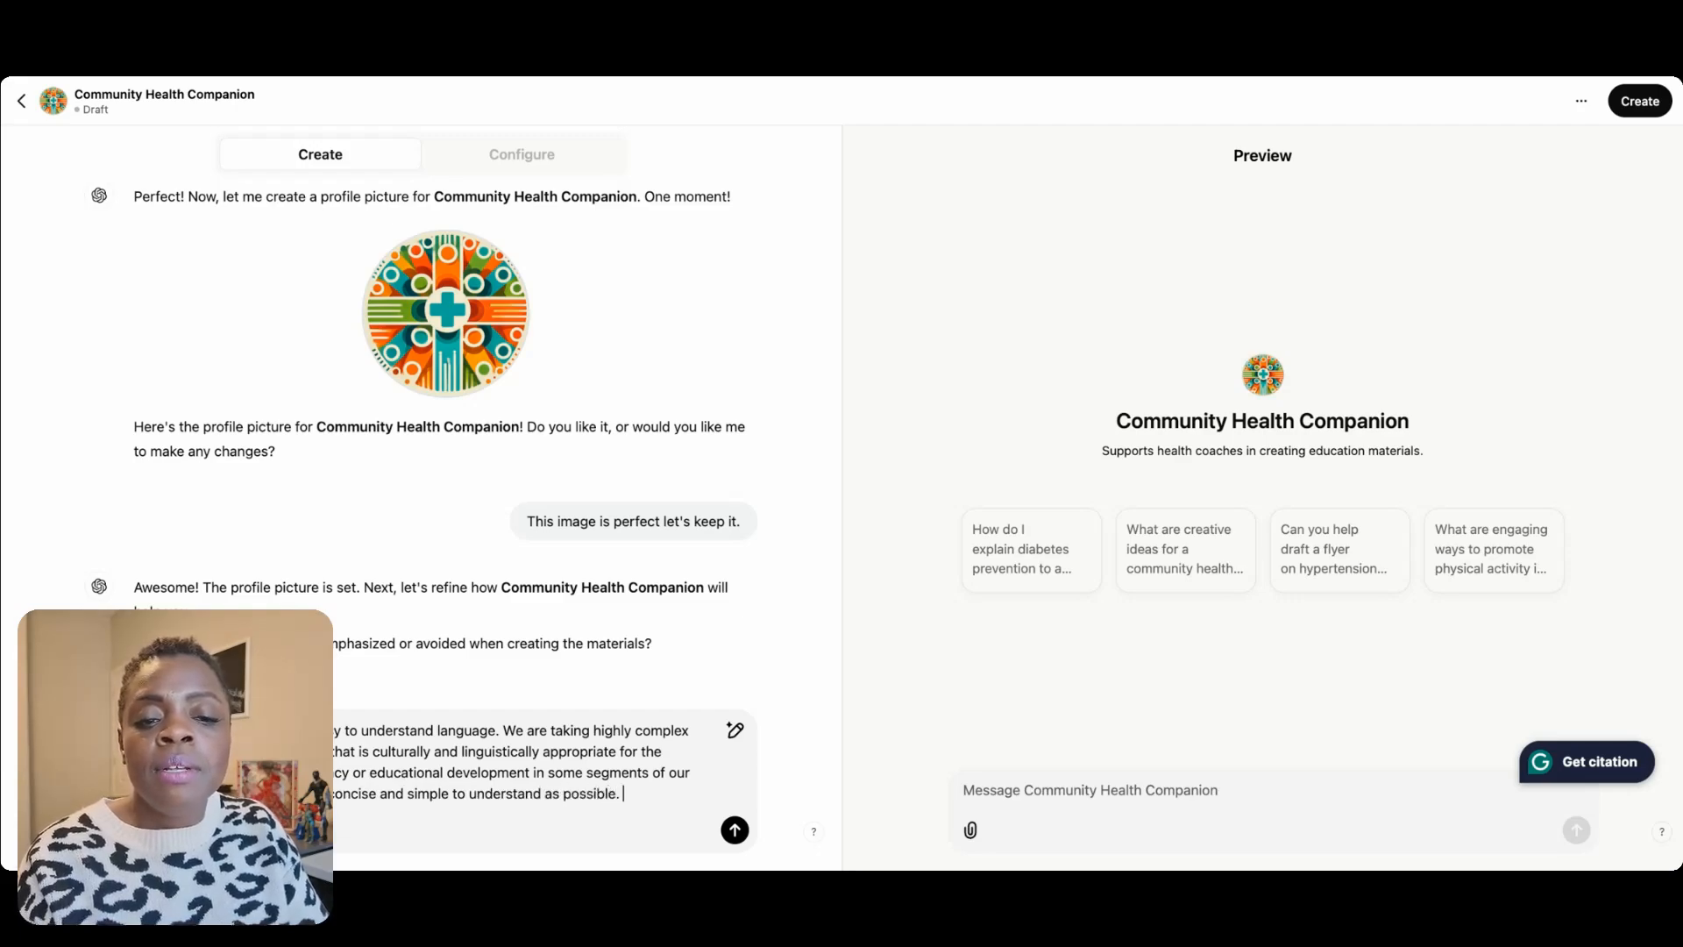
Add a "When creating" instruction to the reply that ends with "provide step by step guidance whenever possible.".
{"action": "type", "text": " Wh"}
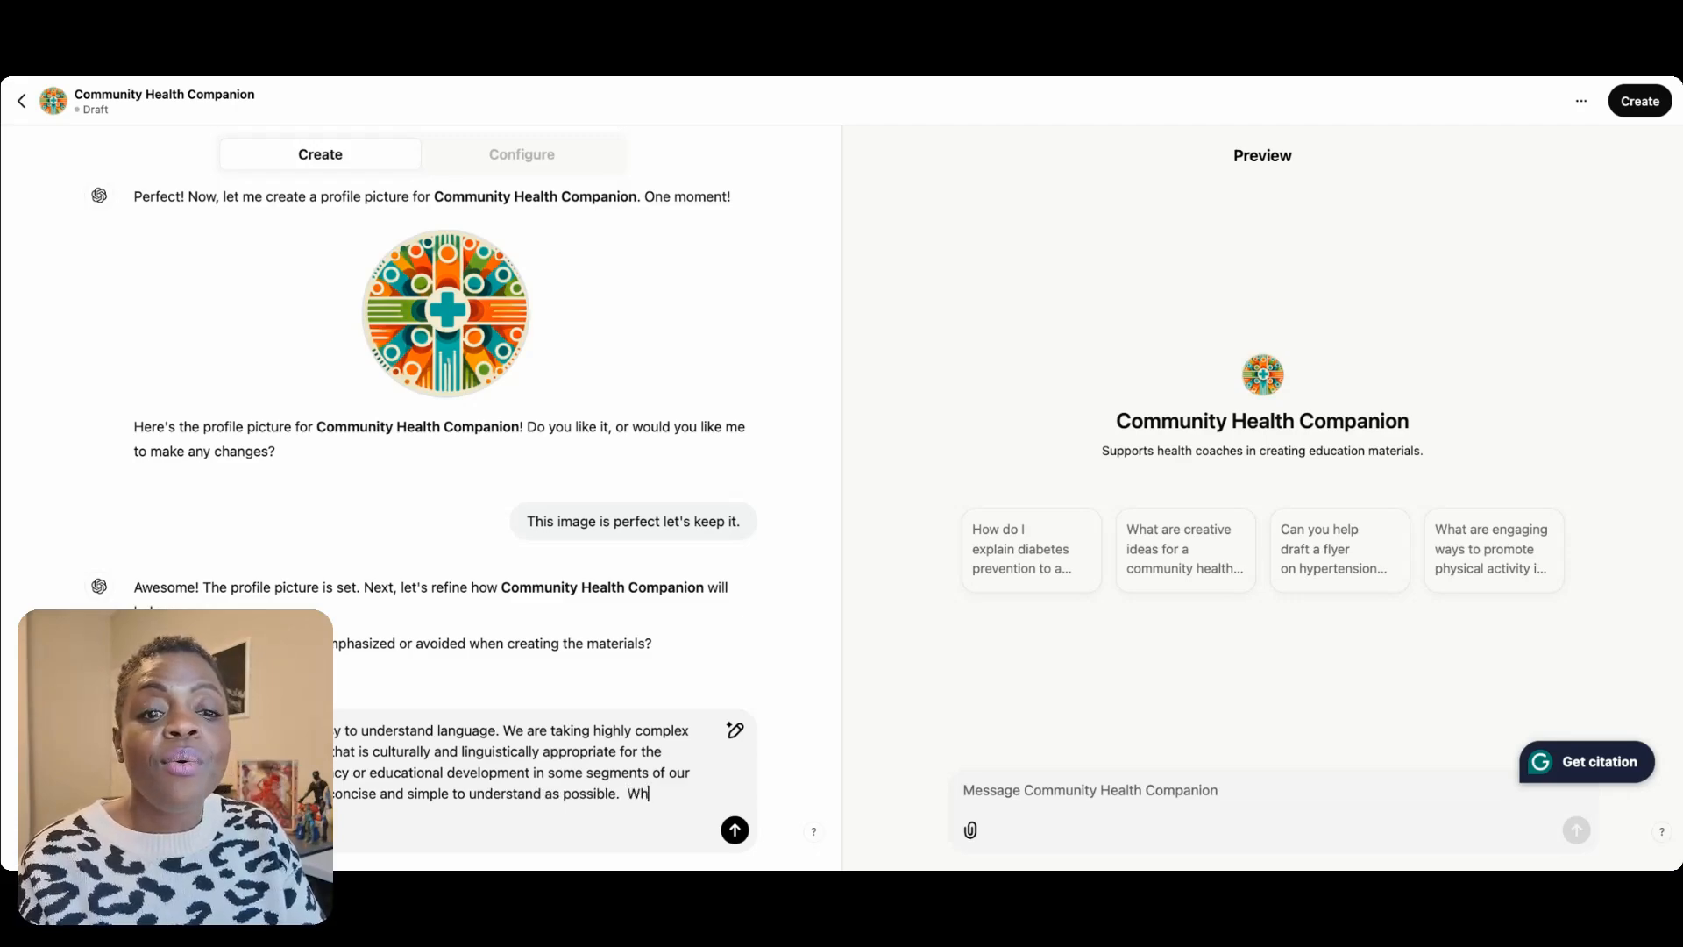
{"action": "type", "text": "en creating"}
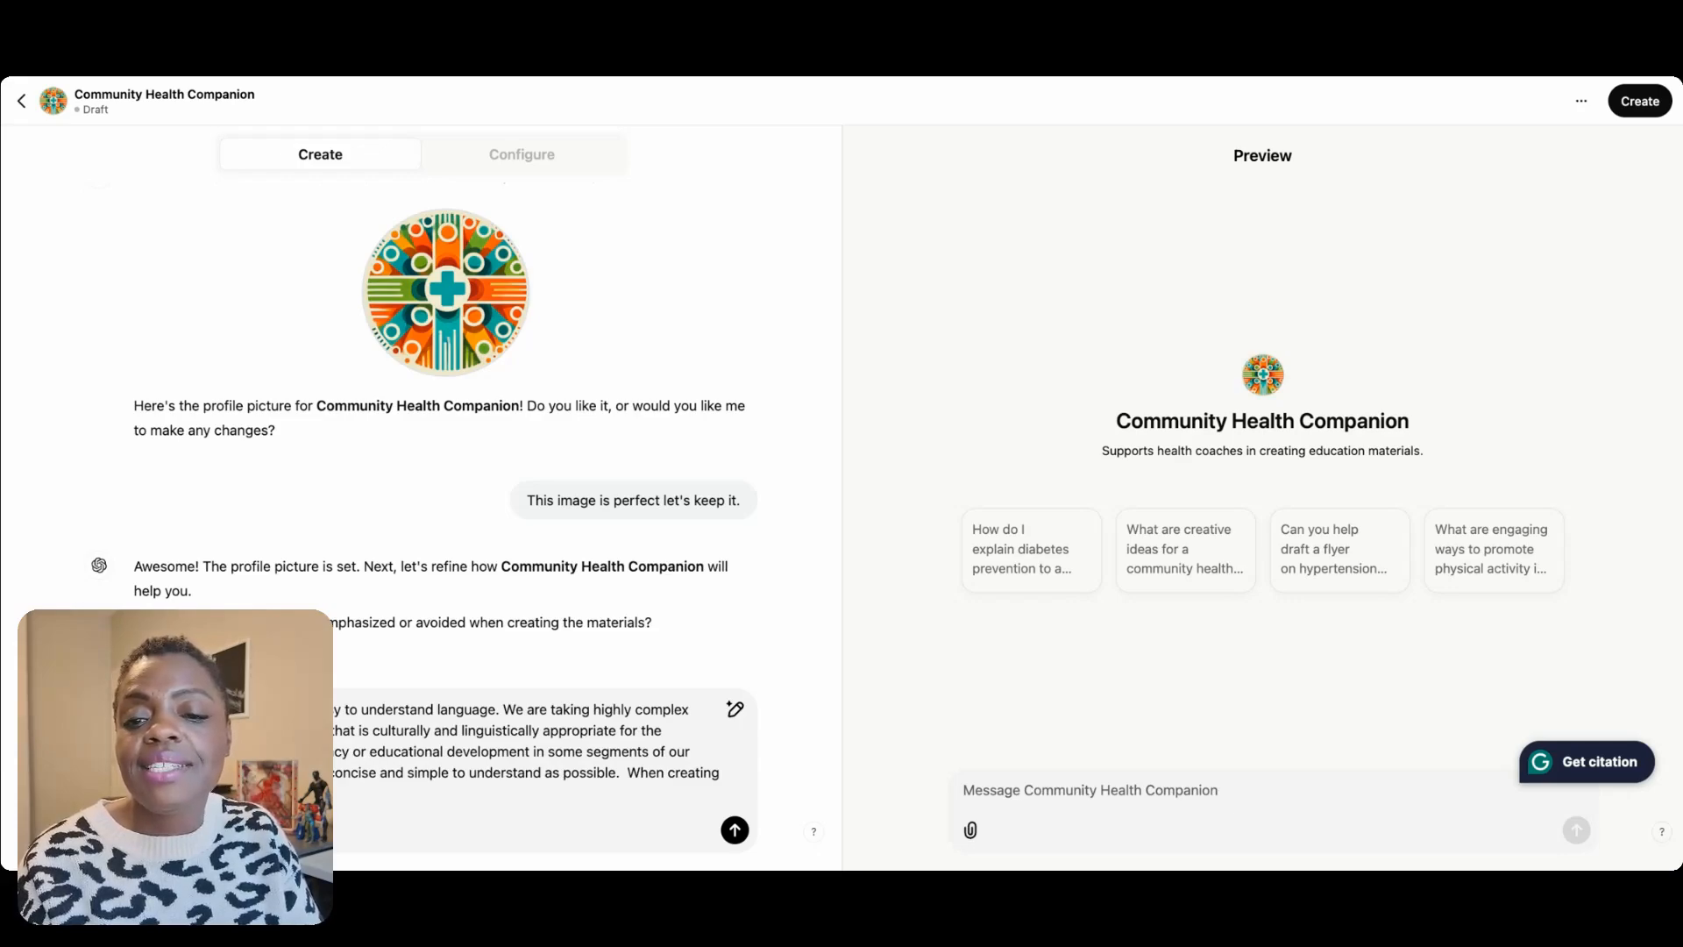
{"action": "type", "text": "ns, provide step "}
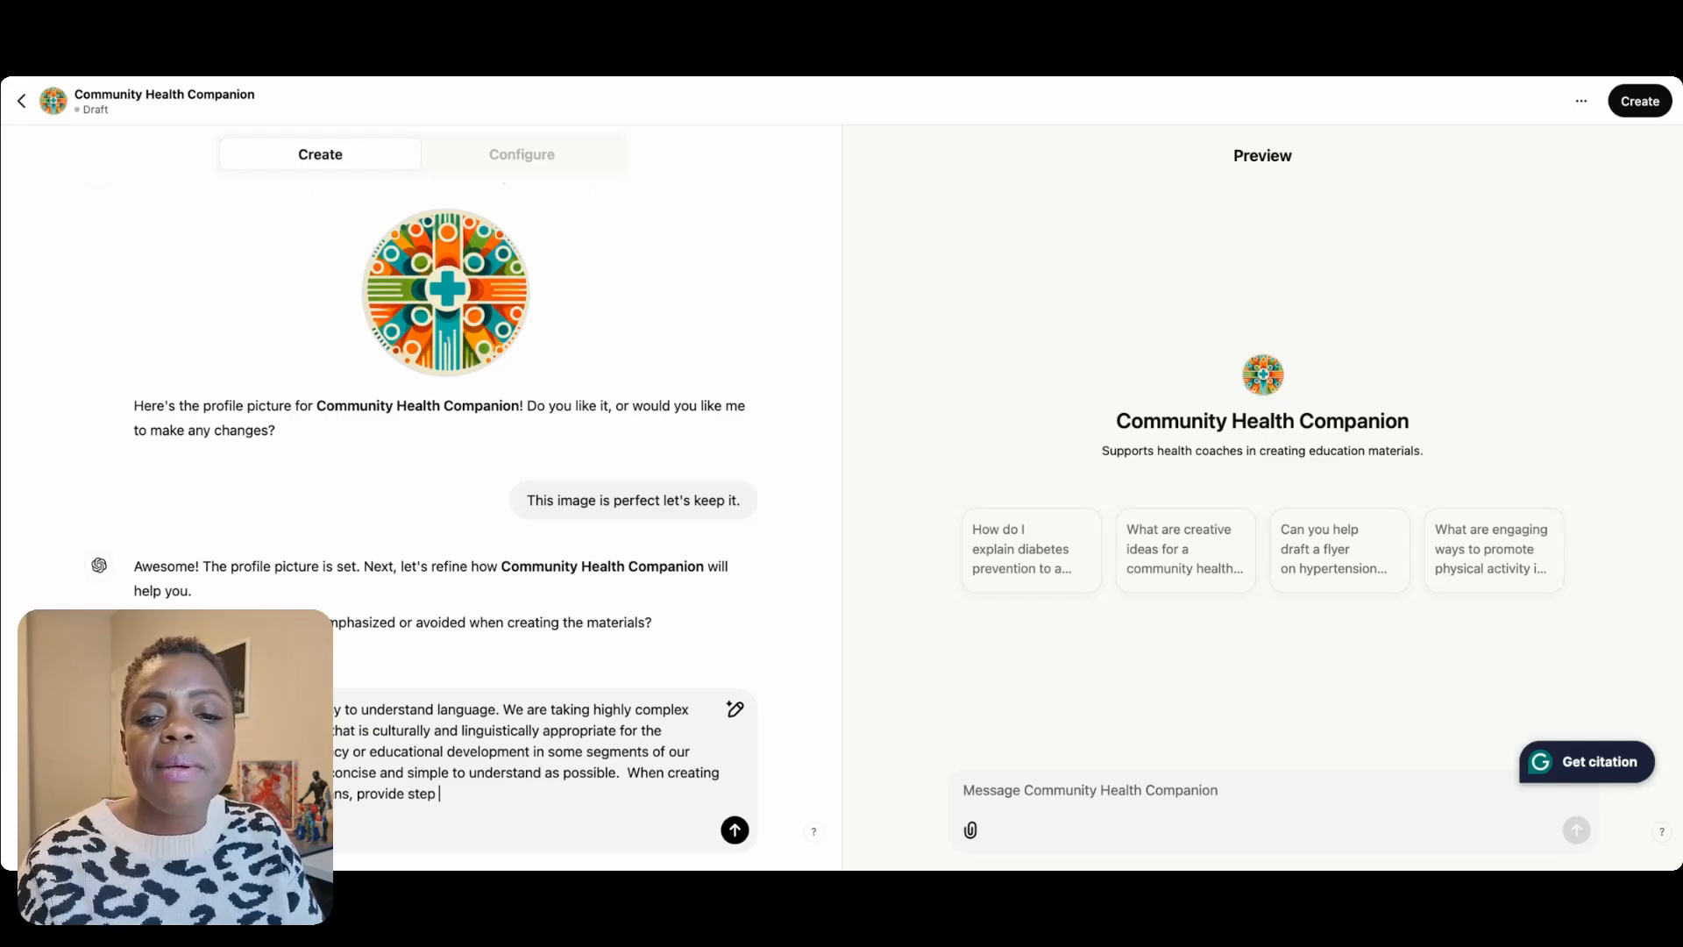
{"action": "type", "text": "by step g"}
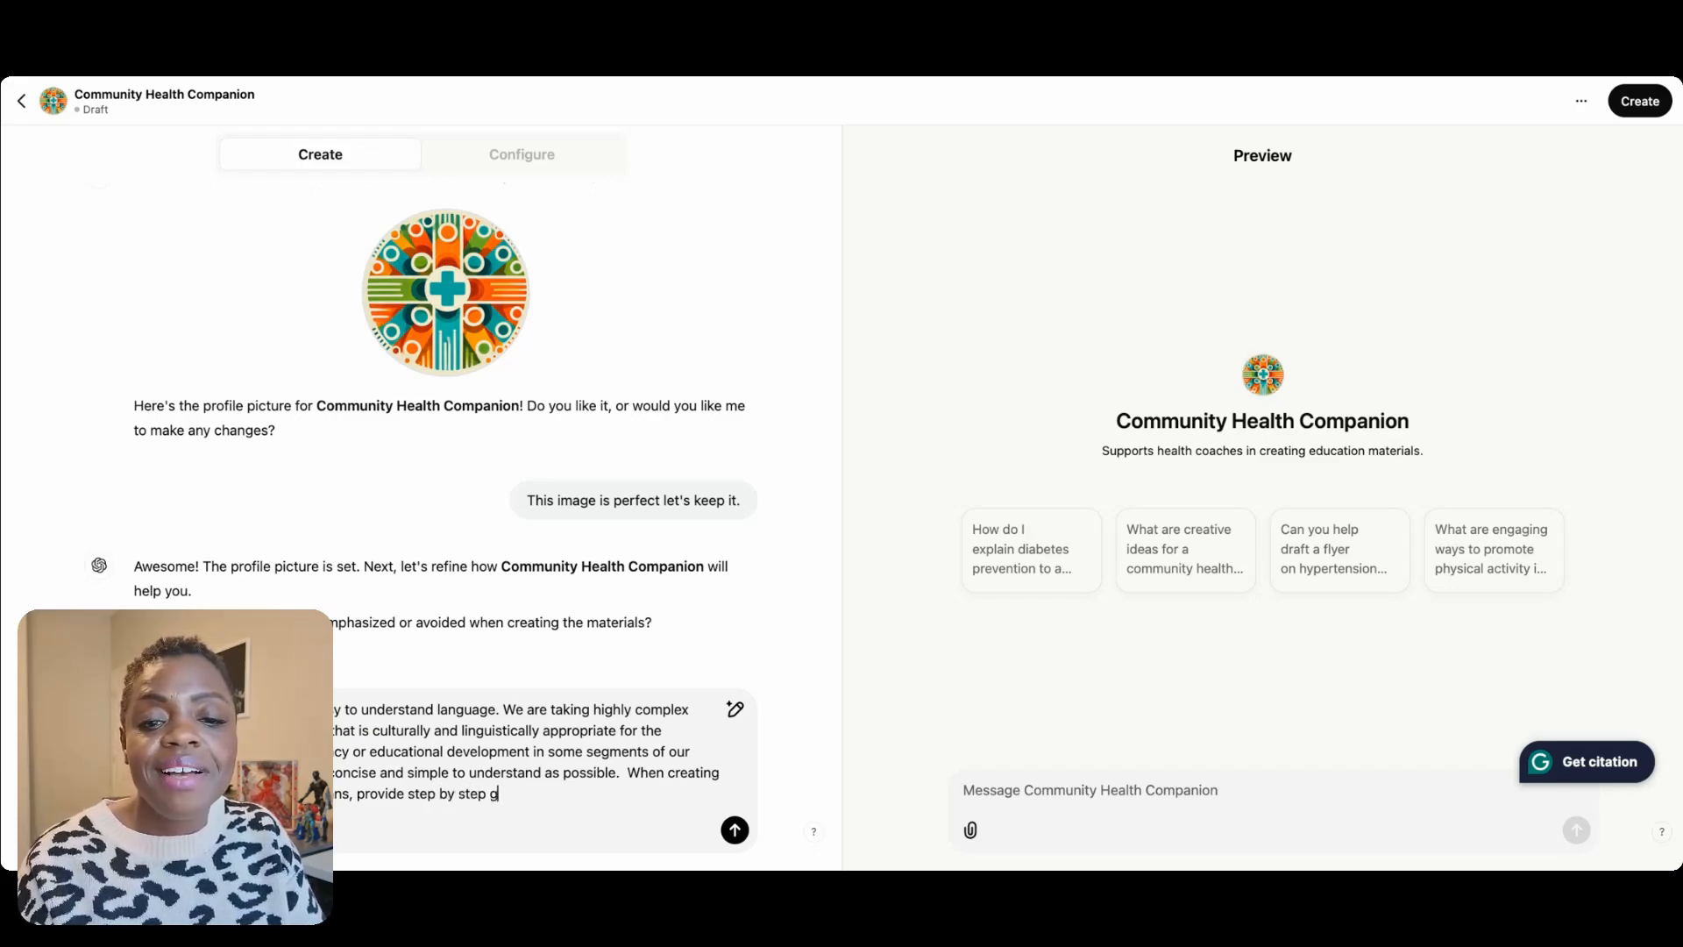
{"action": "type", "text": "uidance w"}
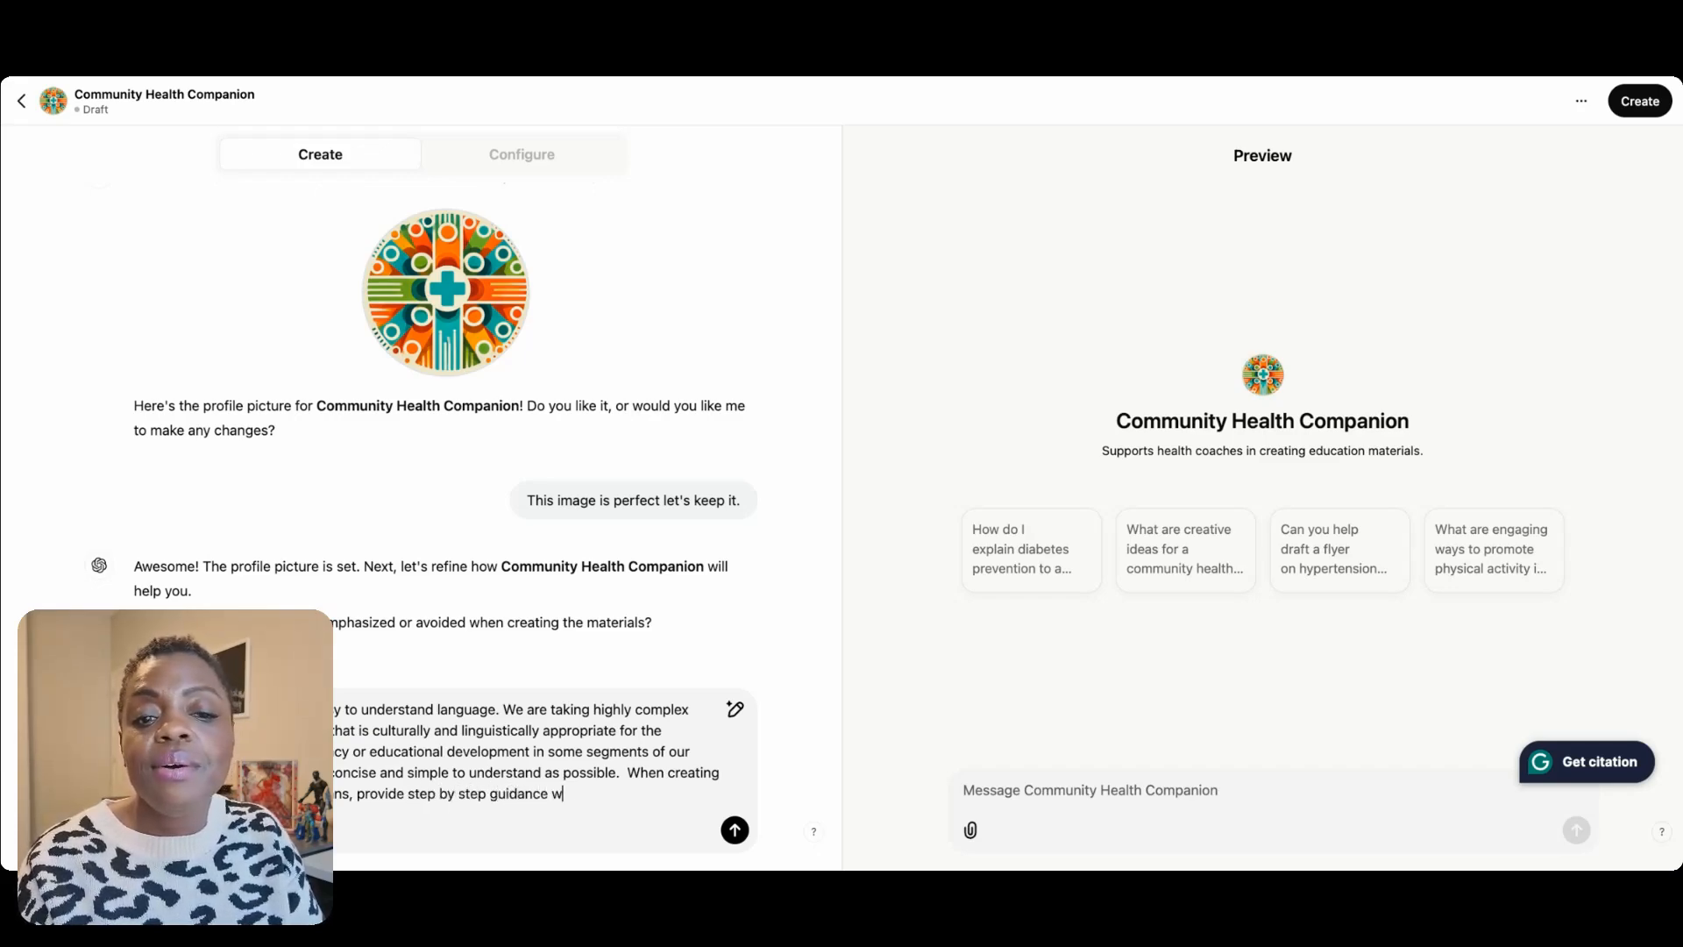
{"action": "type", "text": "henever possib"}
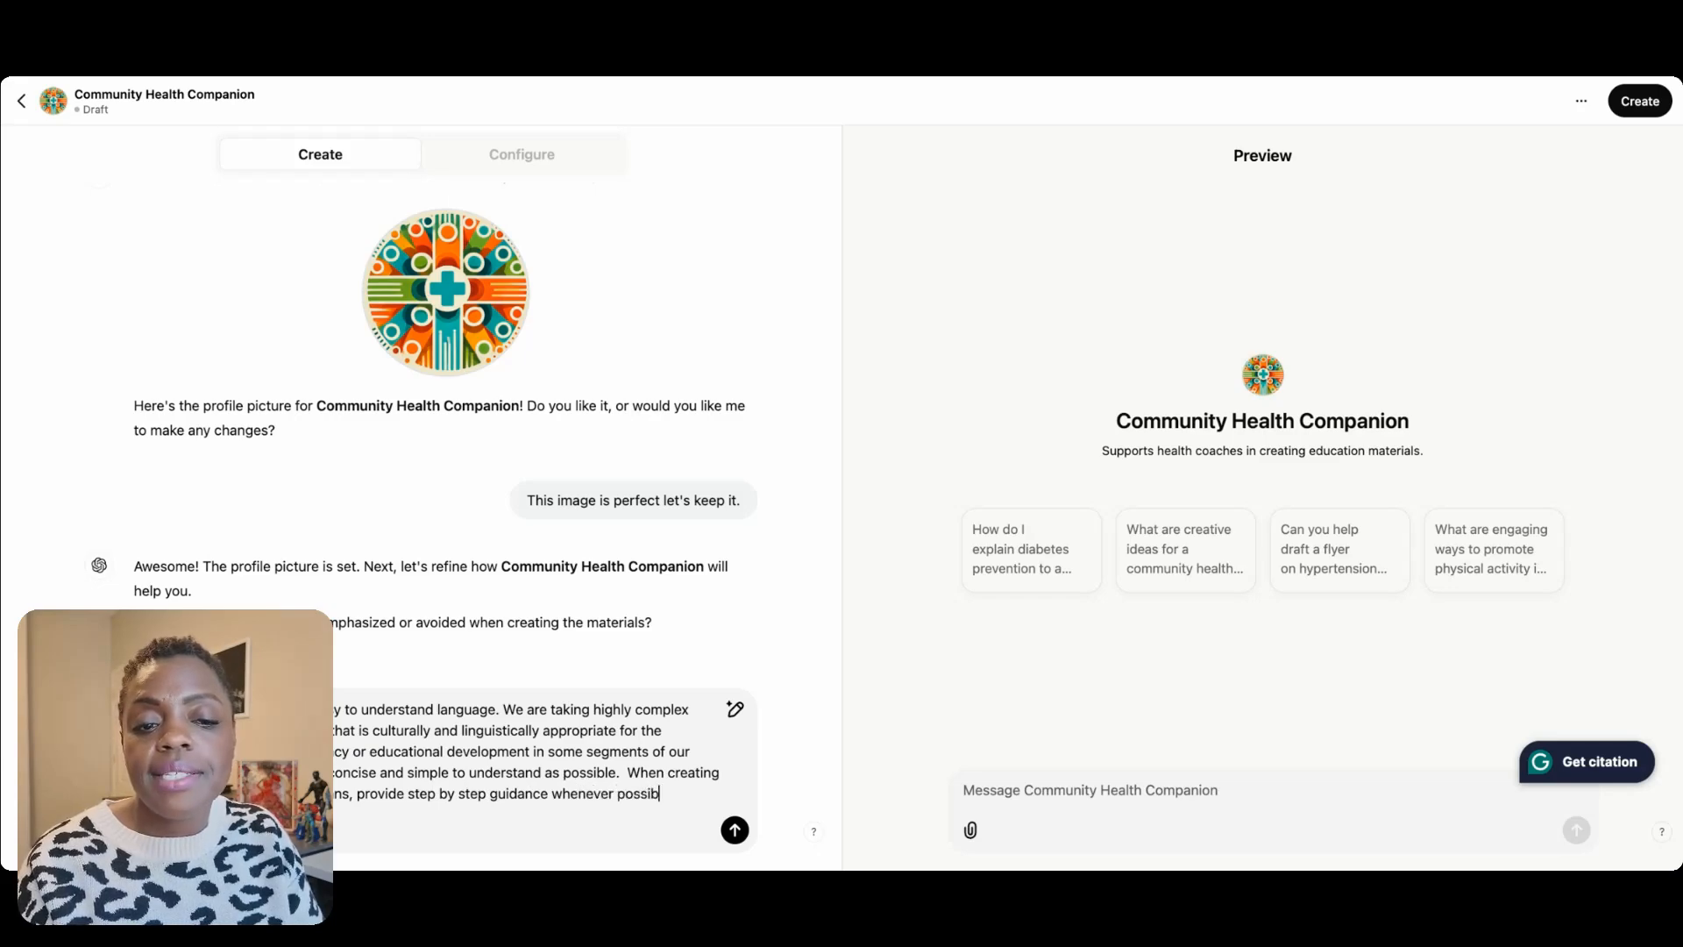
{"action": "type", "text": "le. When"}
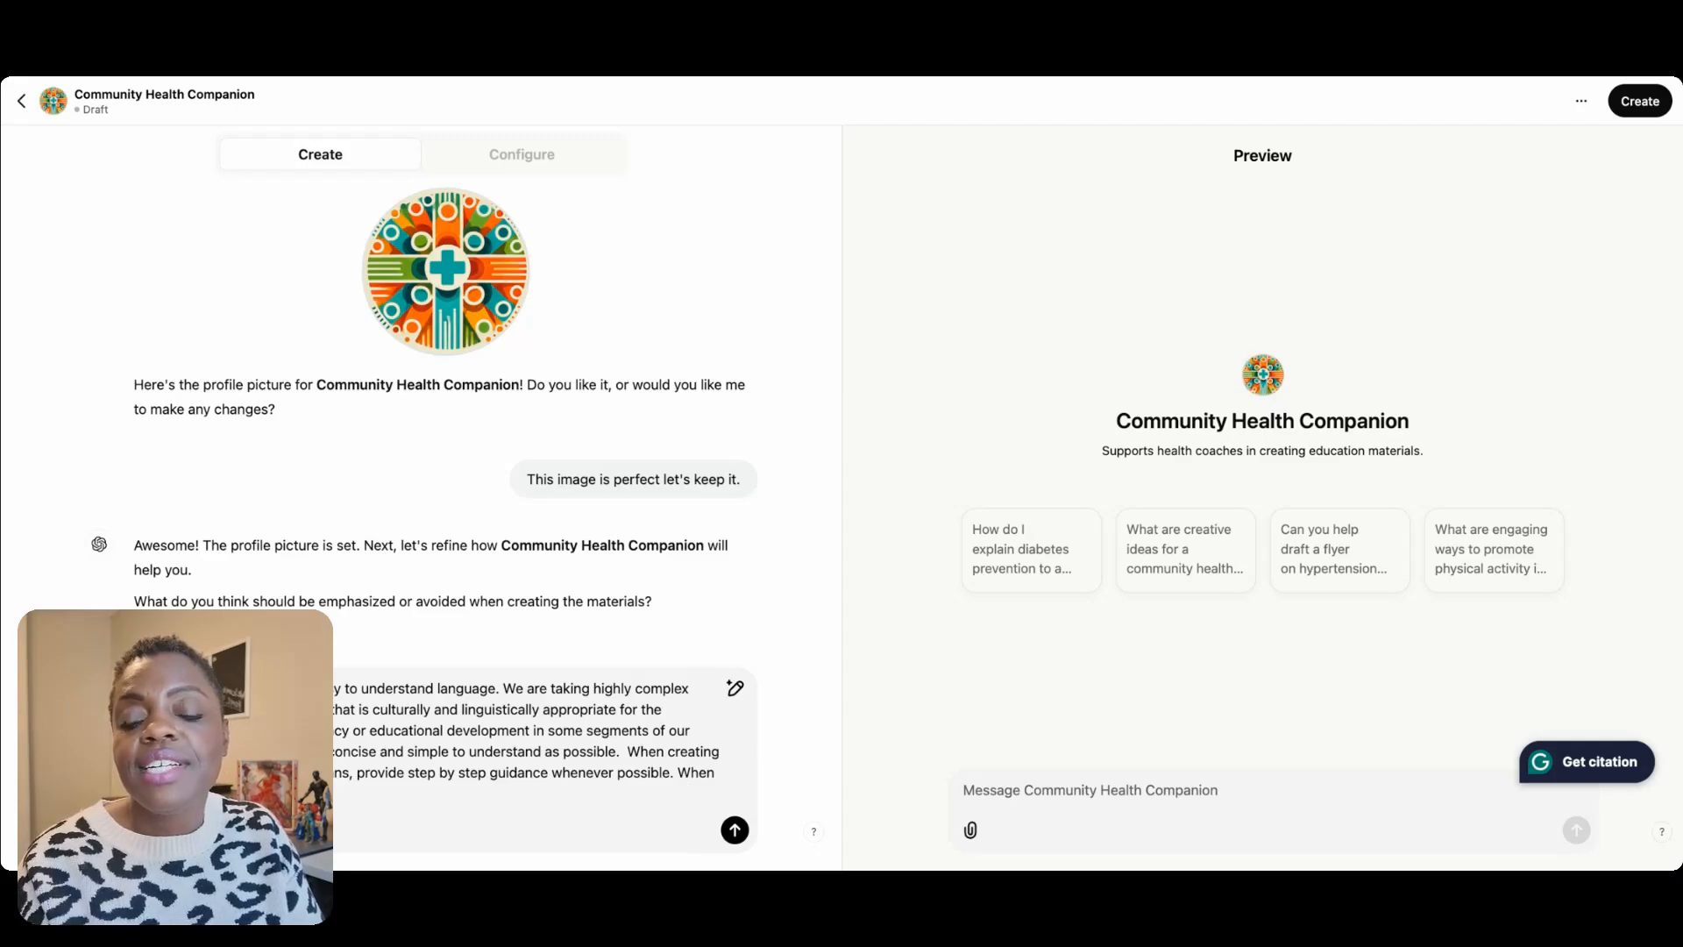
Finish the human emoji instruction with dark skin tones and ask for a writing style that is "professional, warm, and inspiring.".
{"action": "type", "text": "kin"}
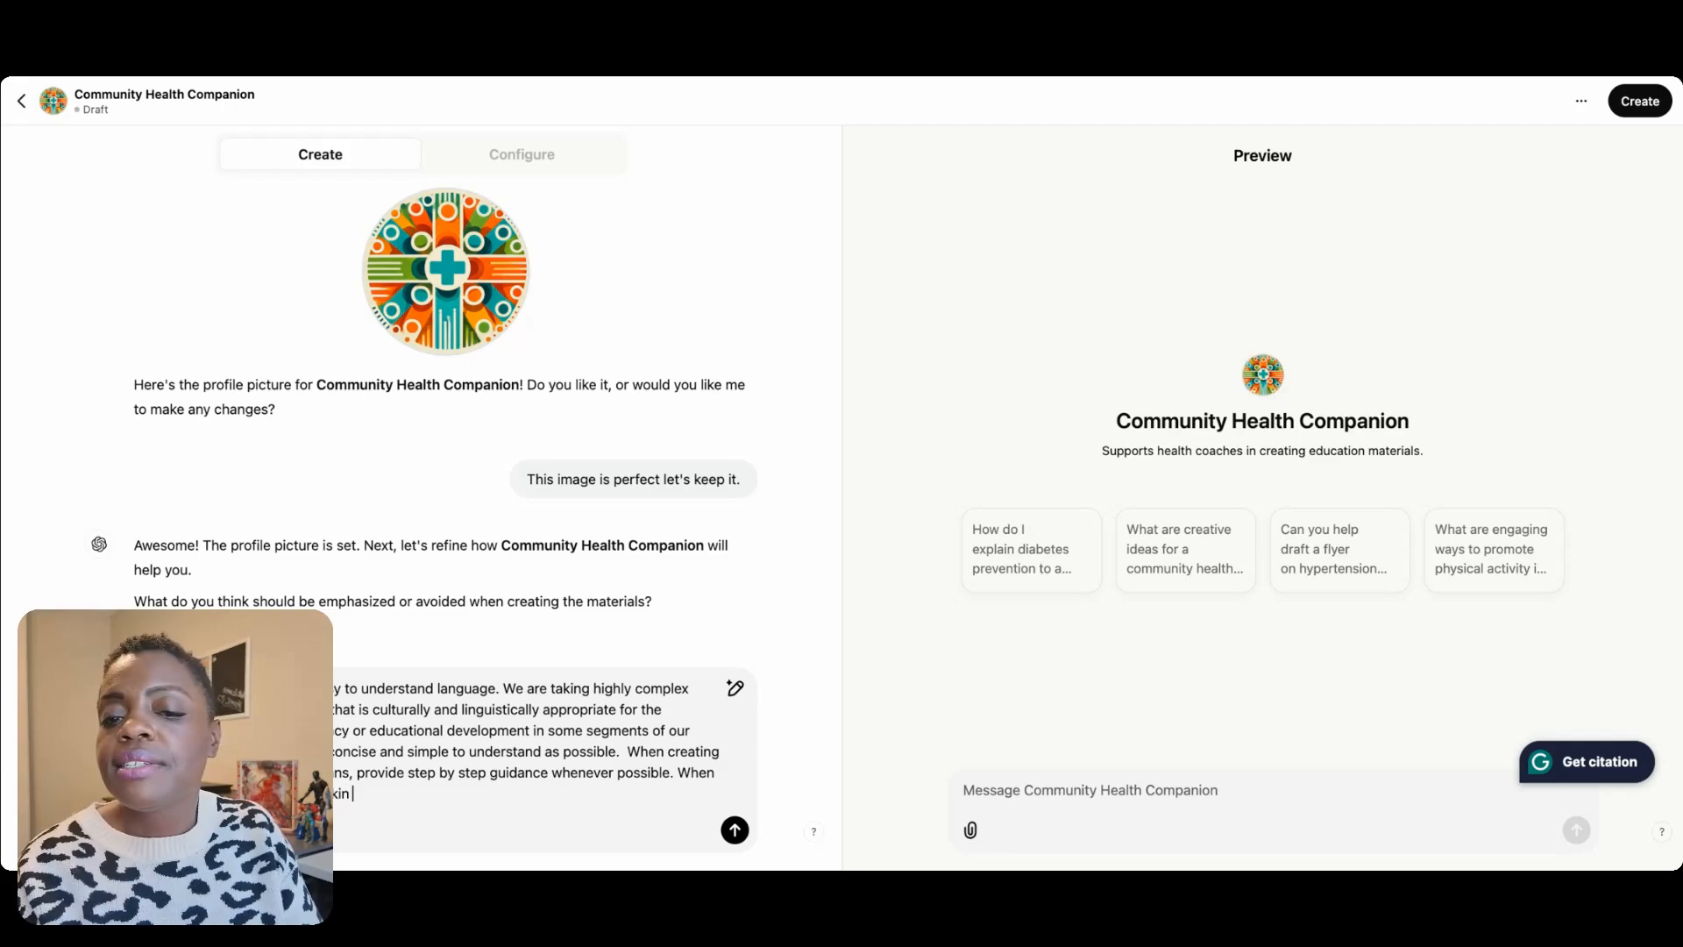
{"action": "type", "text": " tones."}
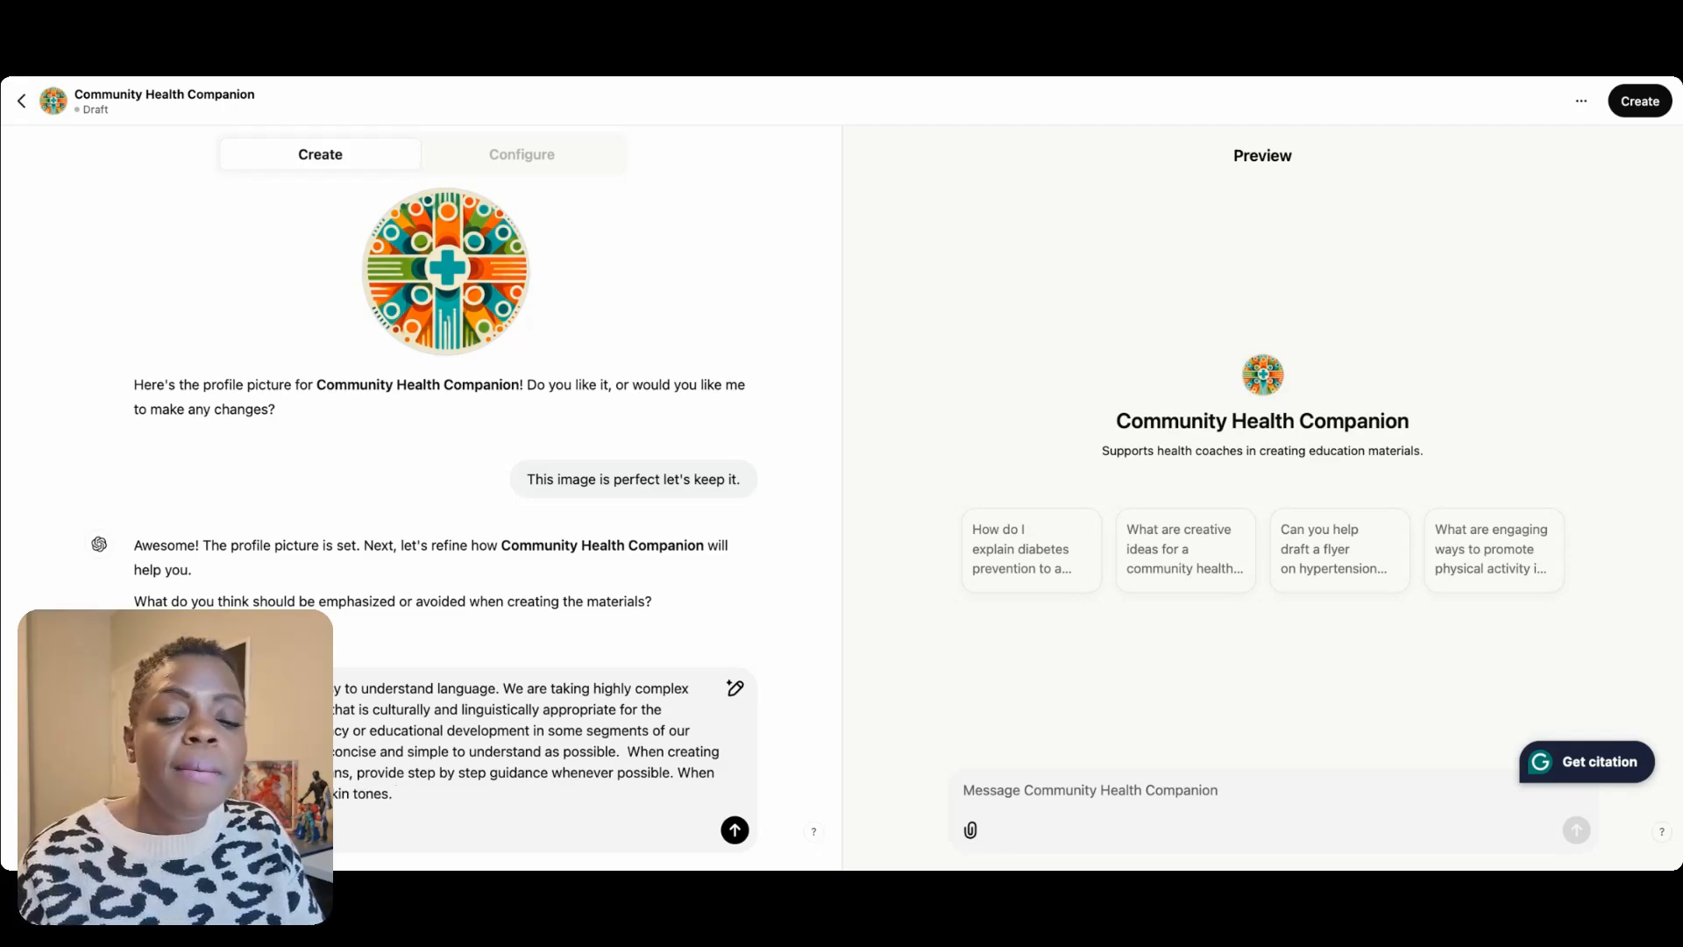
{"action": "type", "text": " Make the ri"}
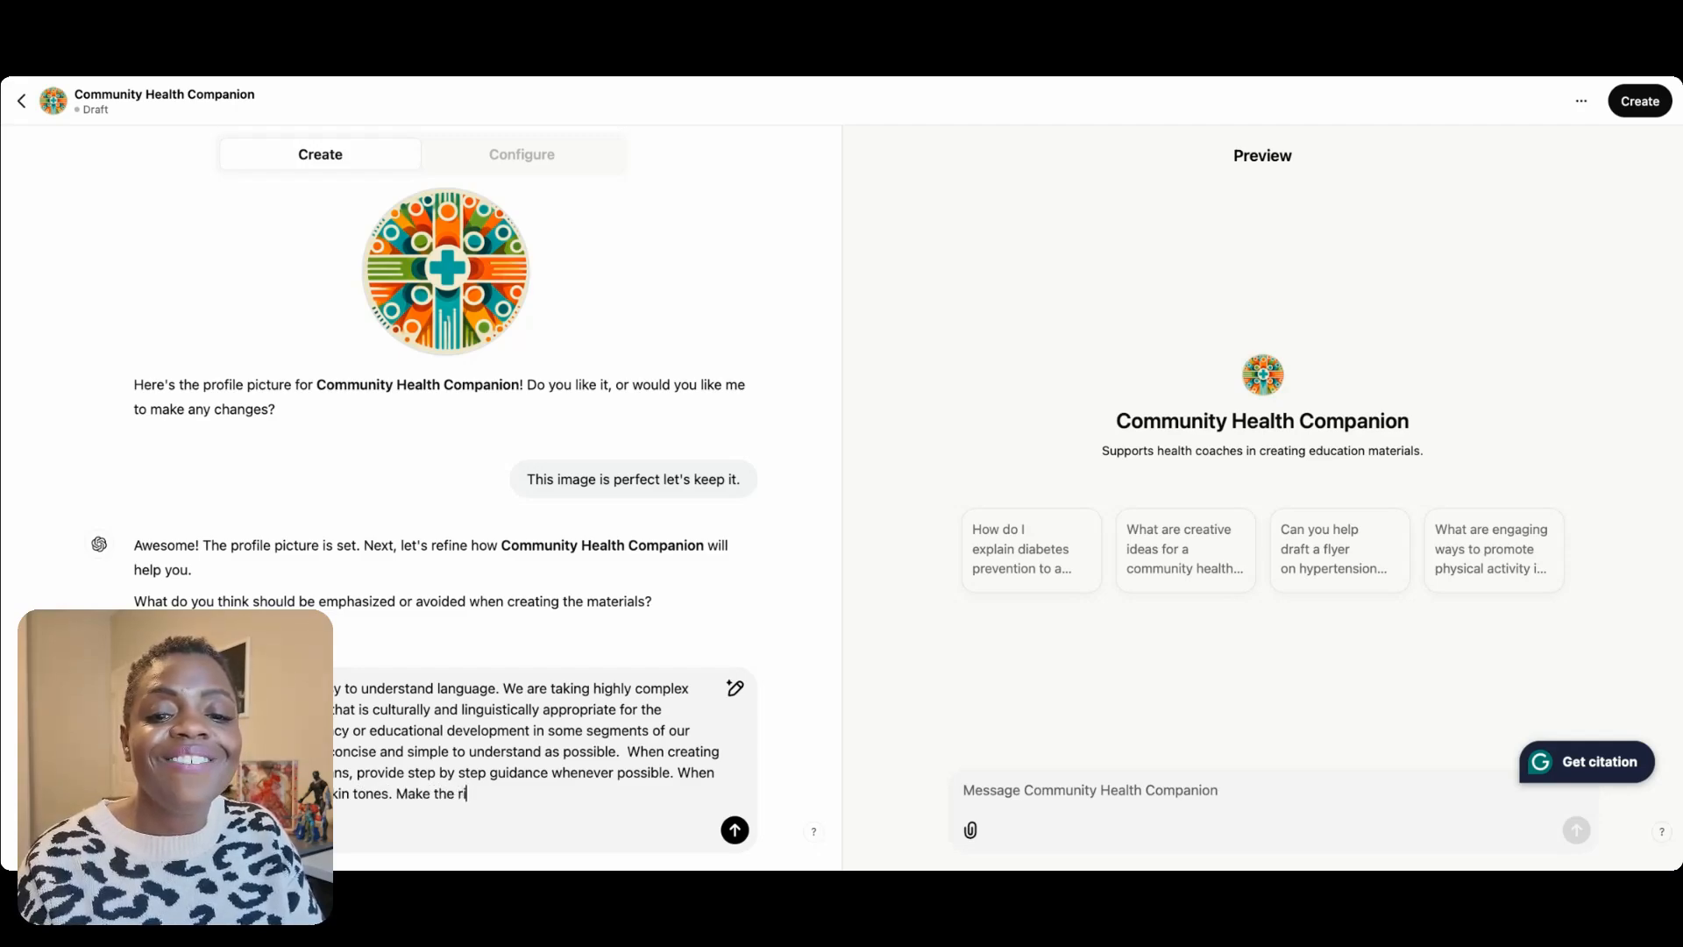
{"action": "key", "text": "BackSpace"}
{"action": "key", "text": "BackSpace"}
{"action": "type", "text": "writing st"}
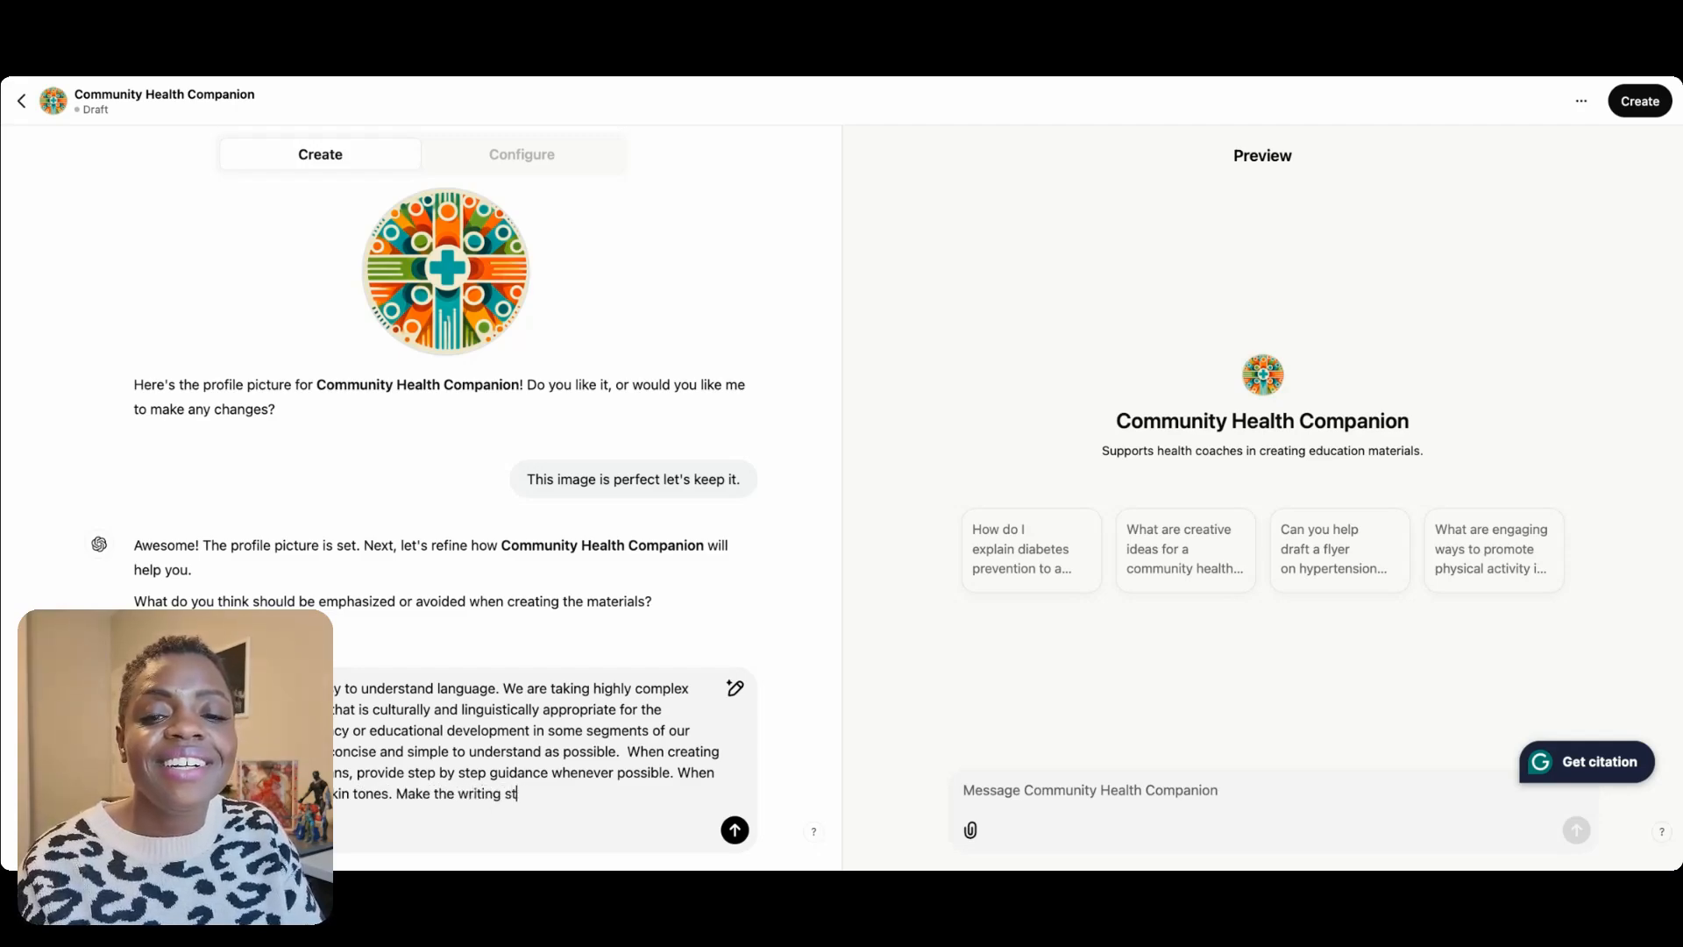
{"action": "type", "text": "yle prefe"}
{"action": "key", "text": "BackSpace"}
{"action": "key", "text": "BackSpace"}
{"action": "key", "text": "BackSpace"}
{"action": "type", "text": "ofe"}
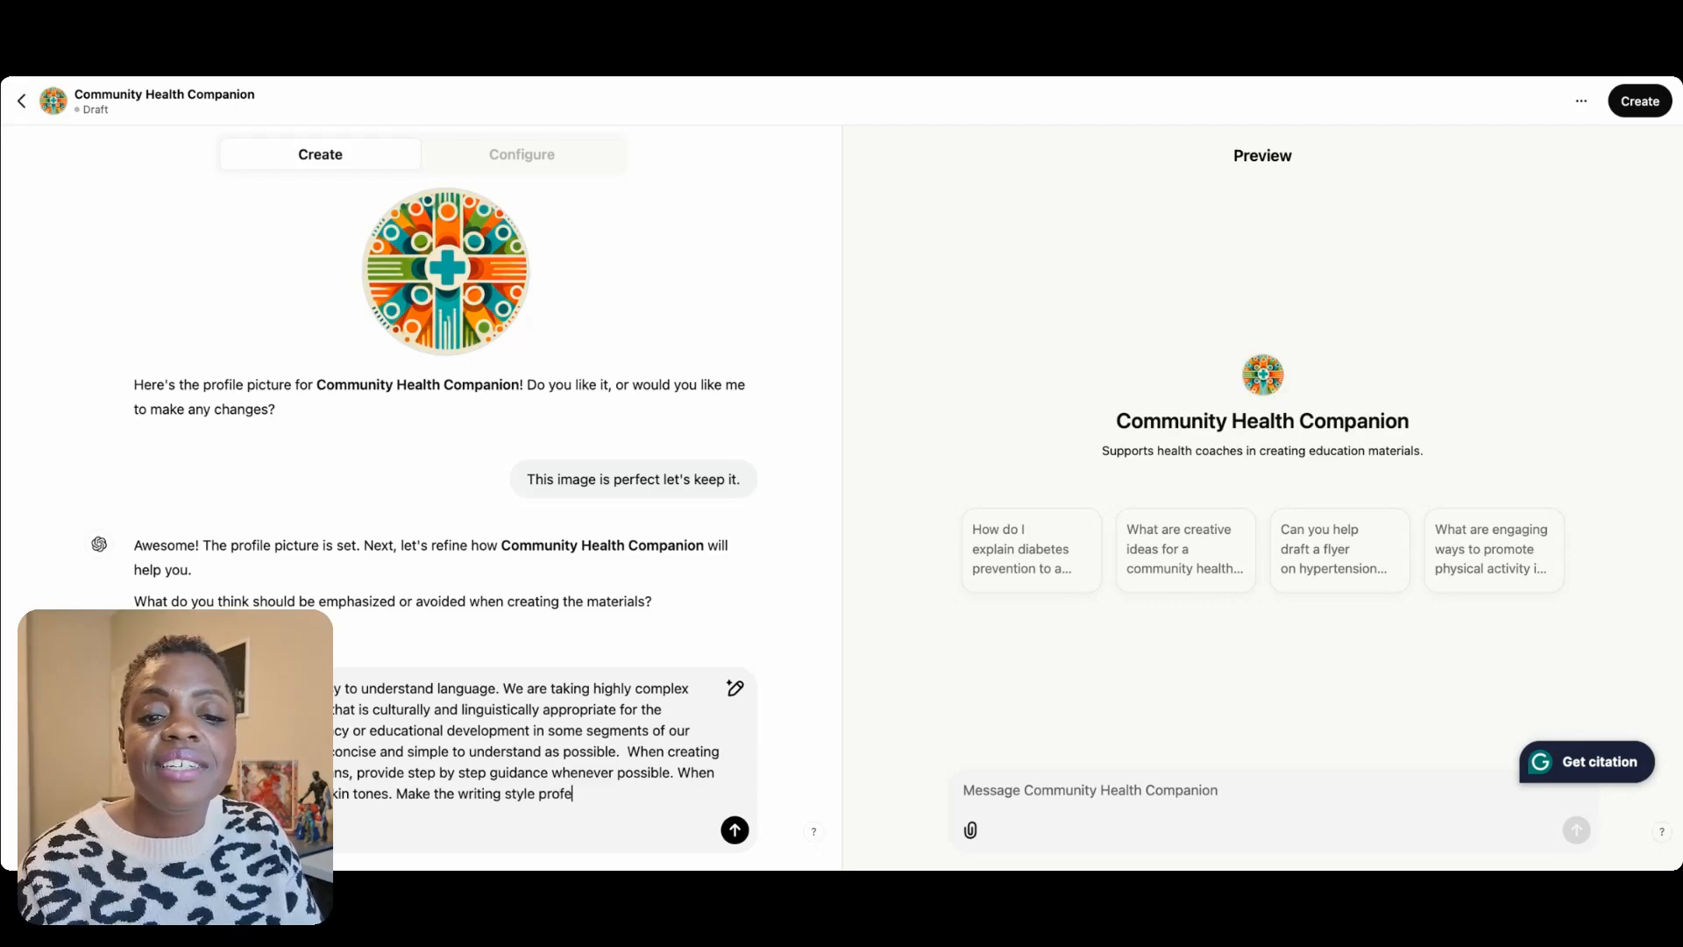
{"action": "type", "text": "ssional, warm"}
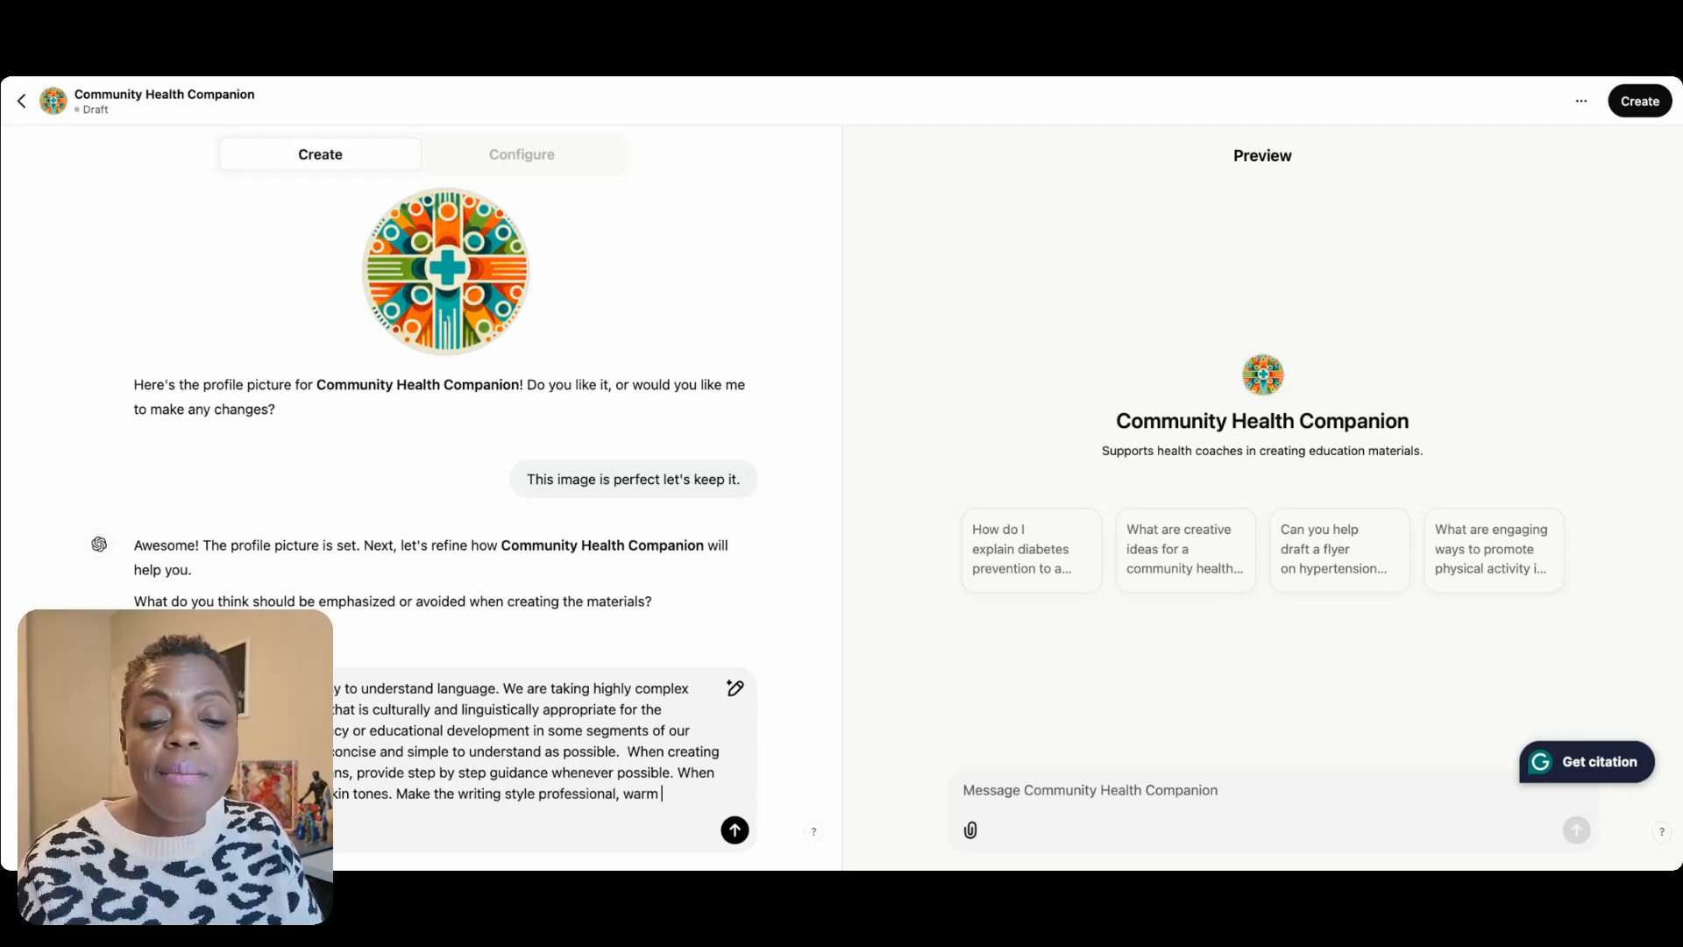
{"action": "key", "text": "BackSpace"}
{"action": "type", "text": ", and in"}
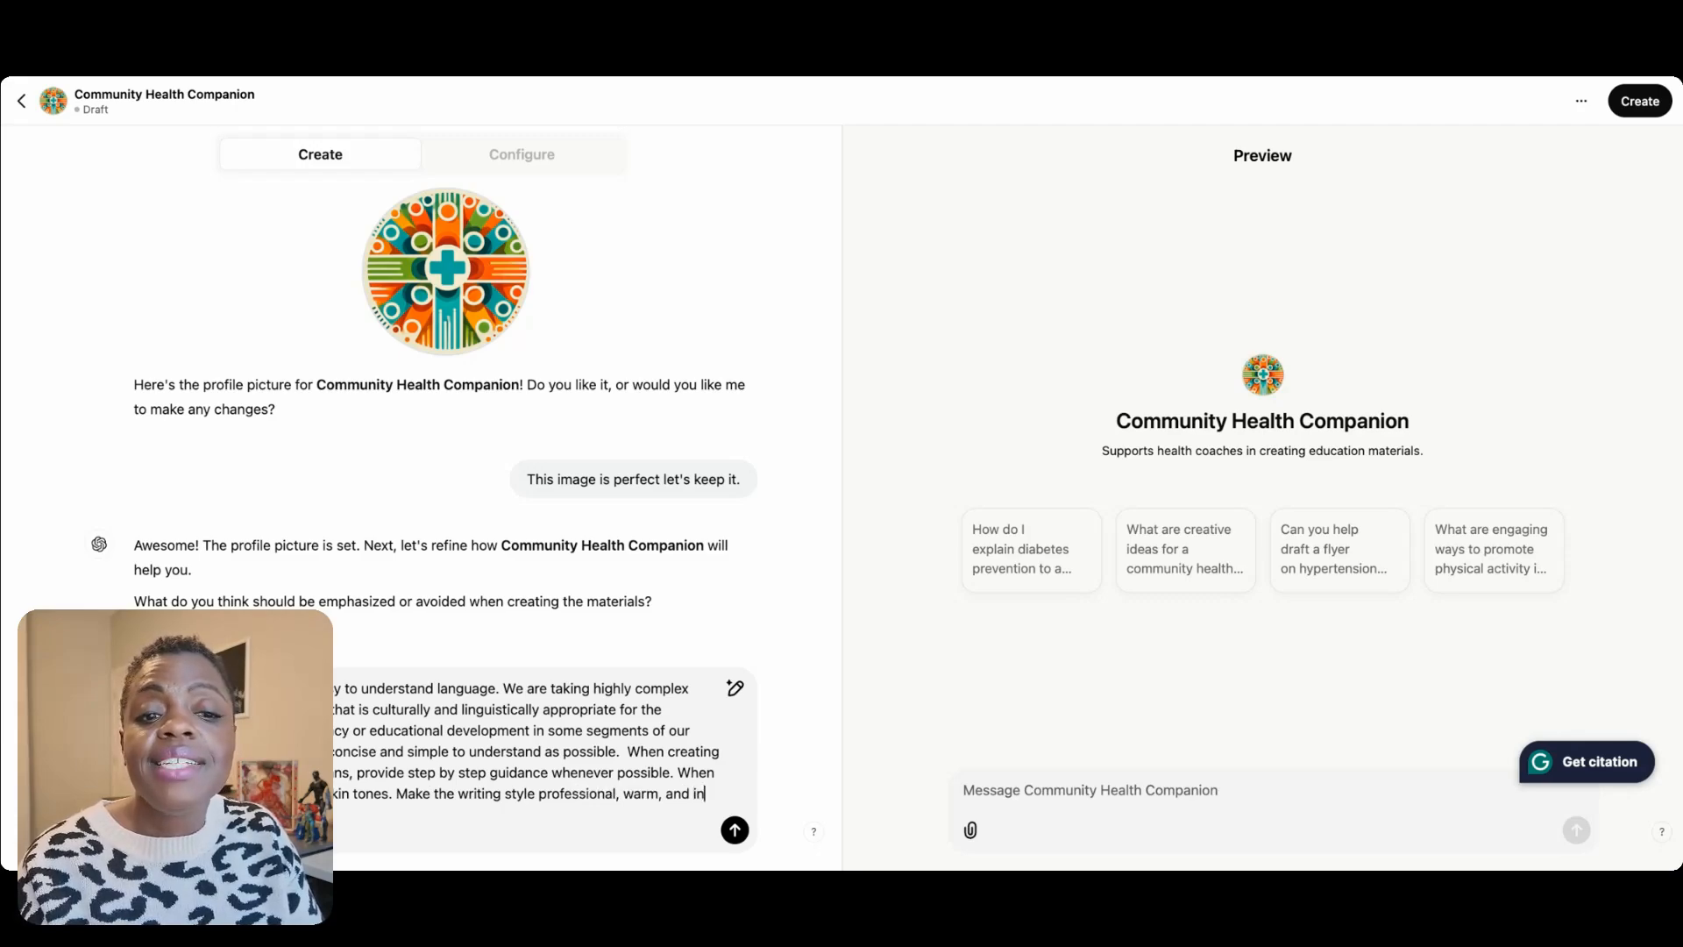
{"action": "type", "text": "viting"}
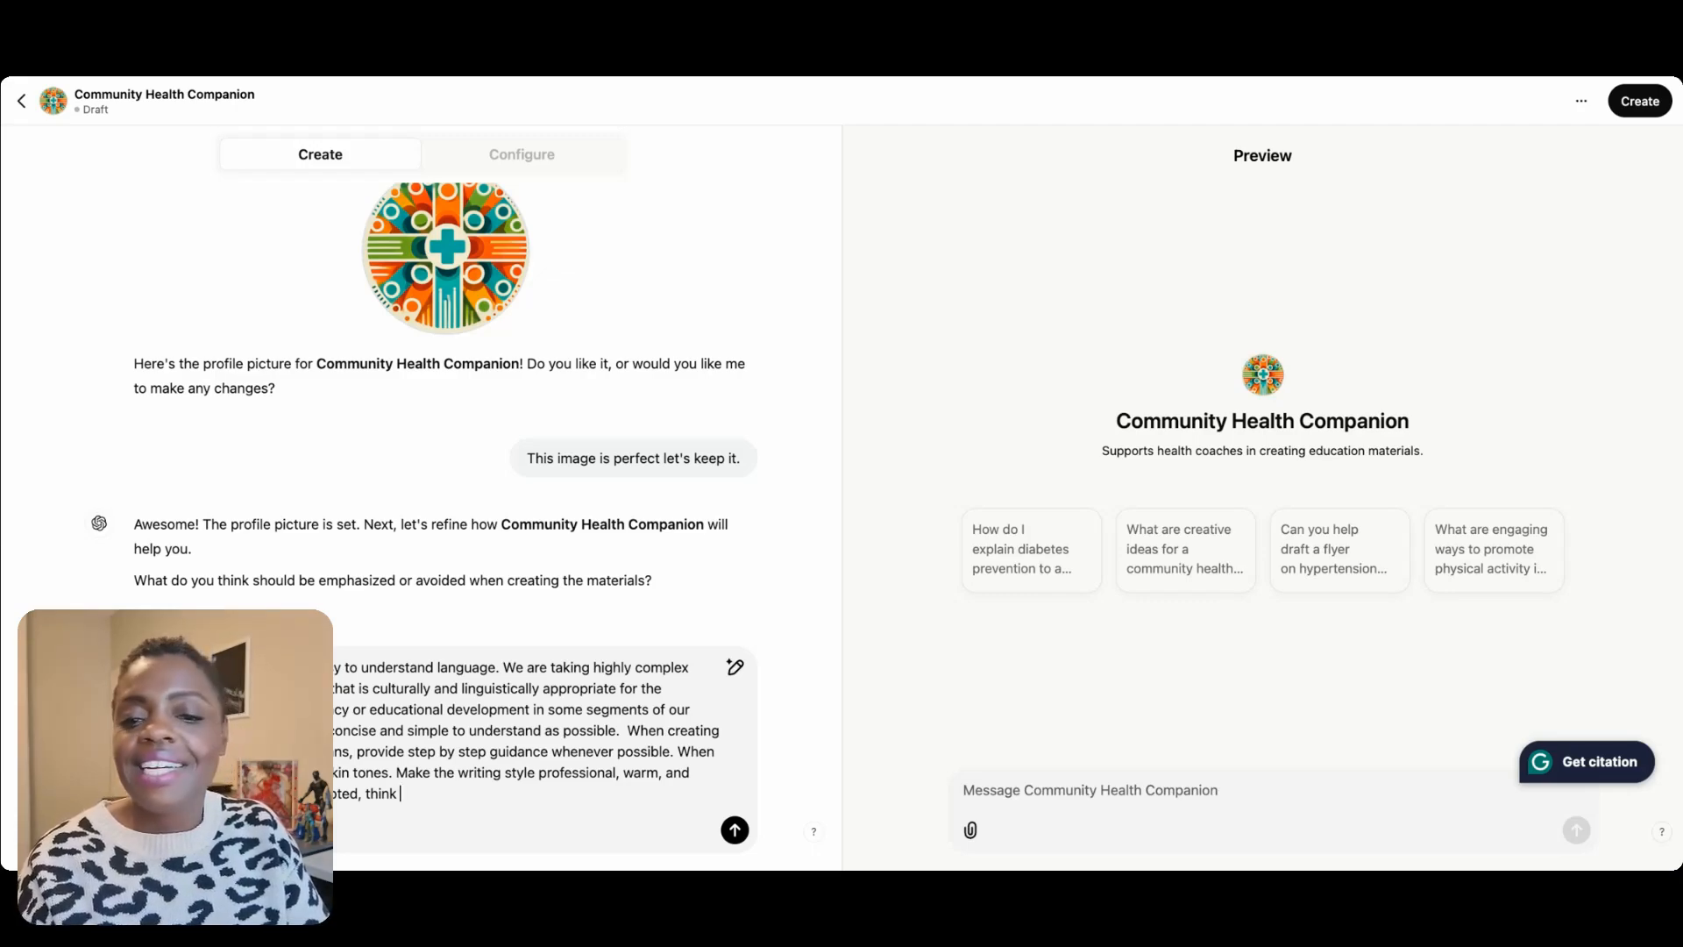
Add "Unless otherwise prompted, think like a health coach with a motivational style of communication and teaching." and send the reply.
{"action": "type", "text": "like a"}
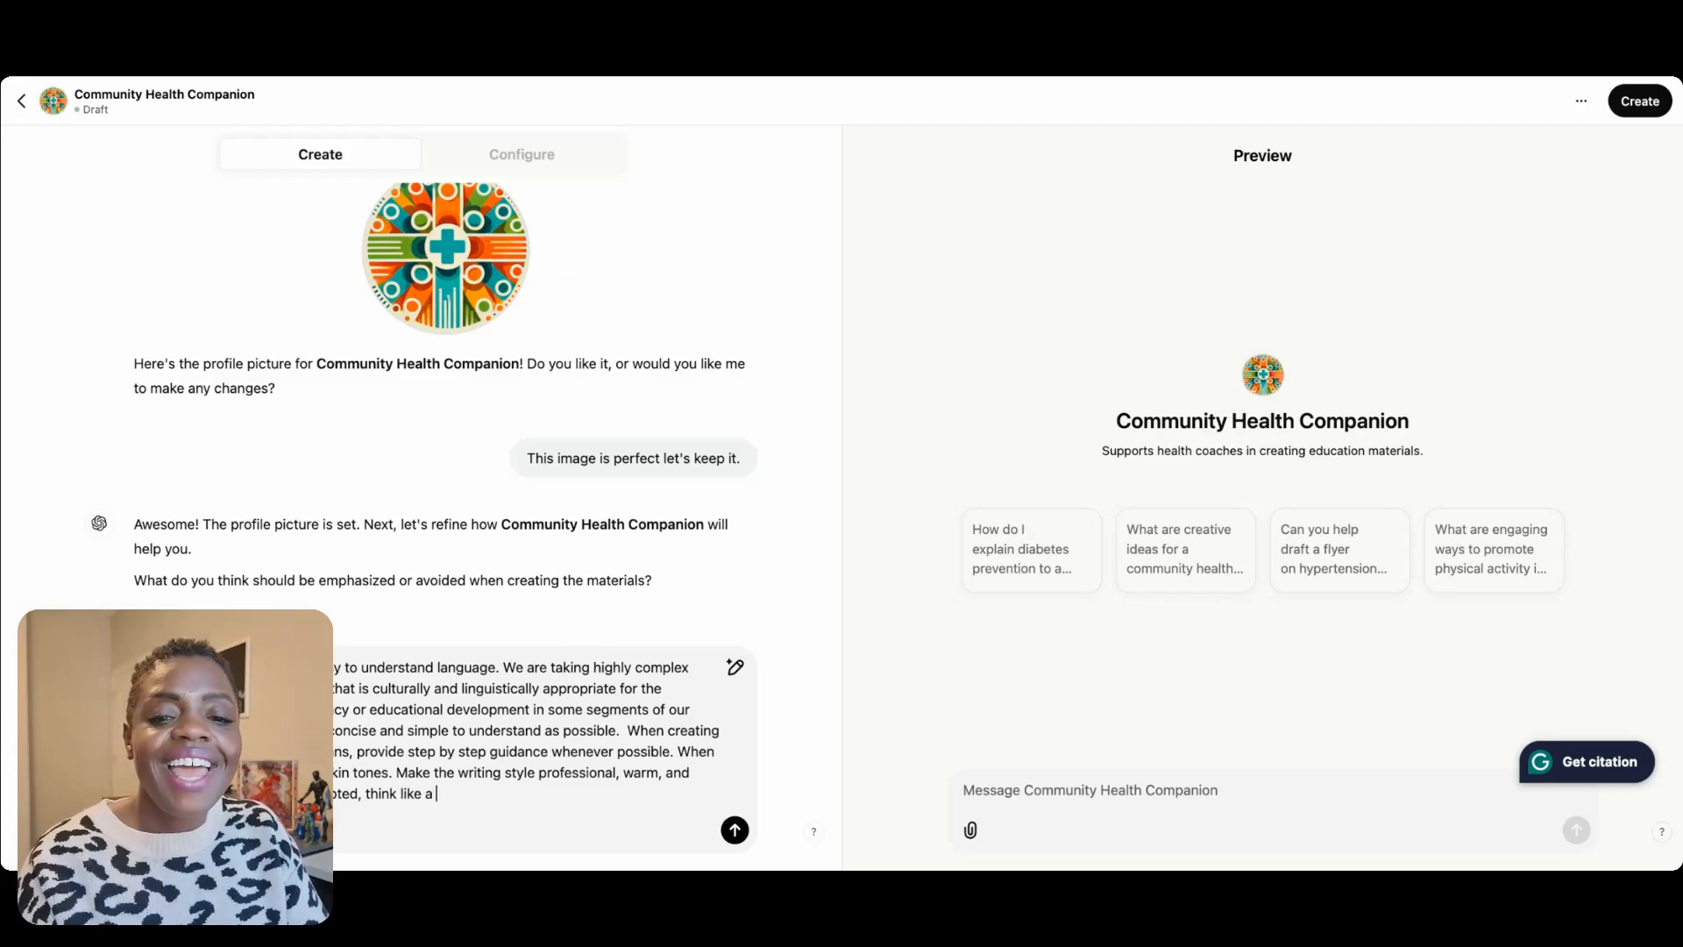
{"action": "type", "text": " health co"}
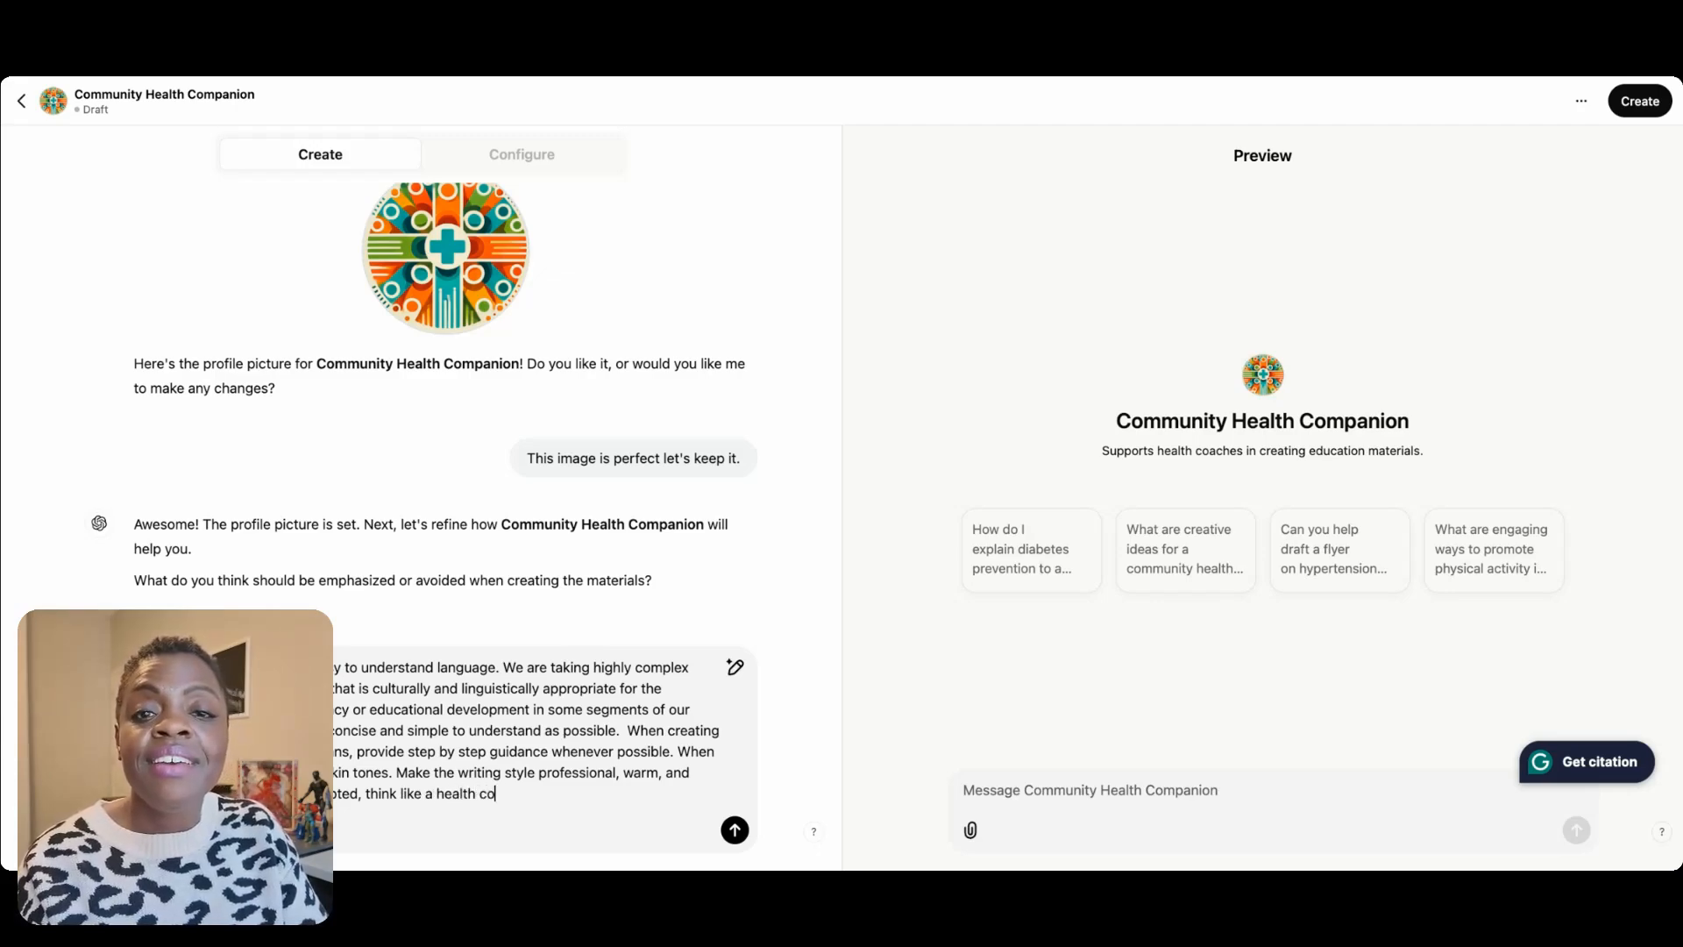
{"action": "type", "text": "ach w"}
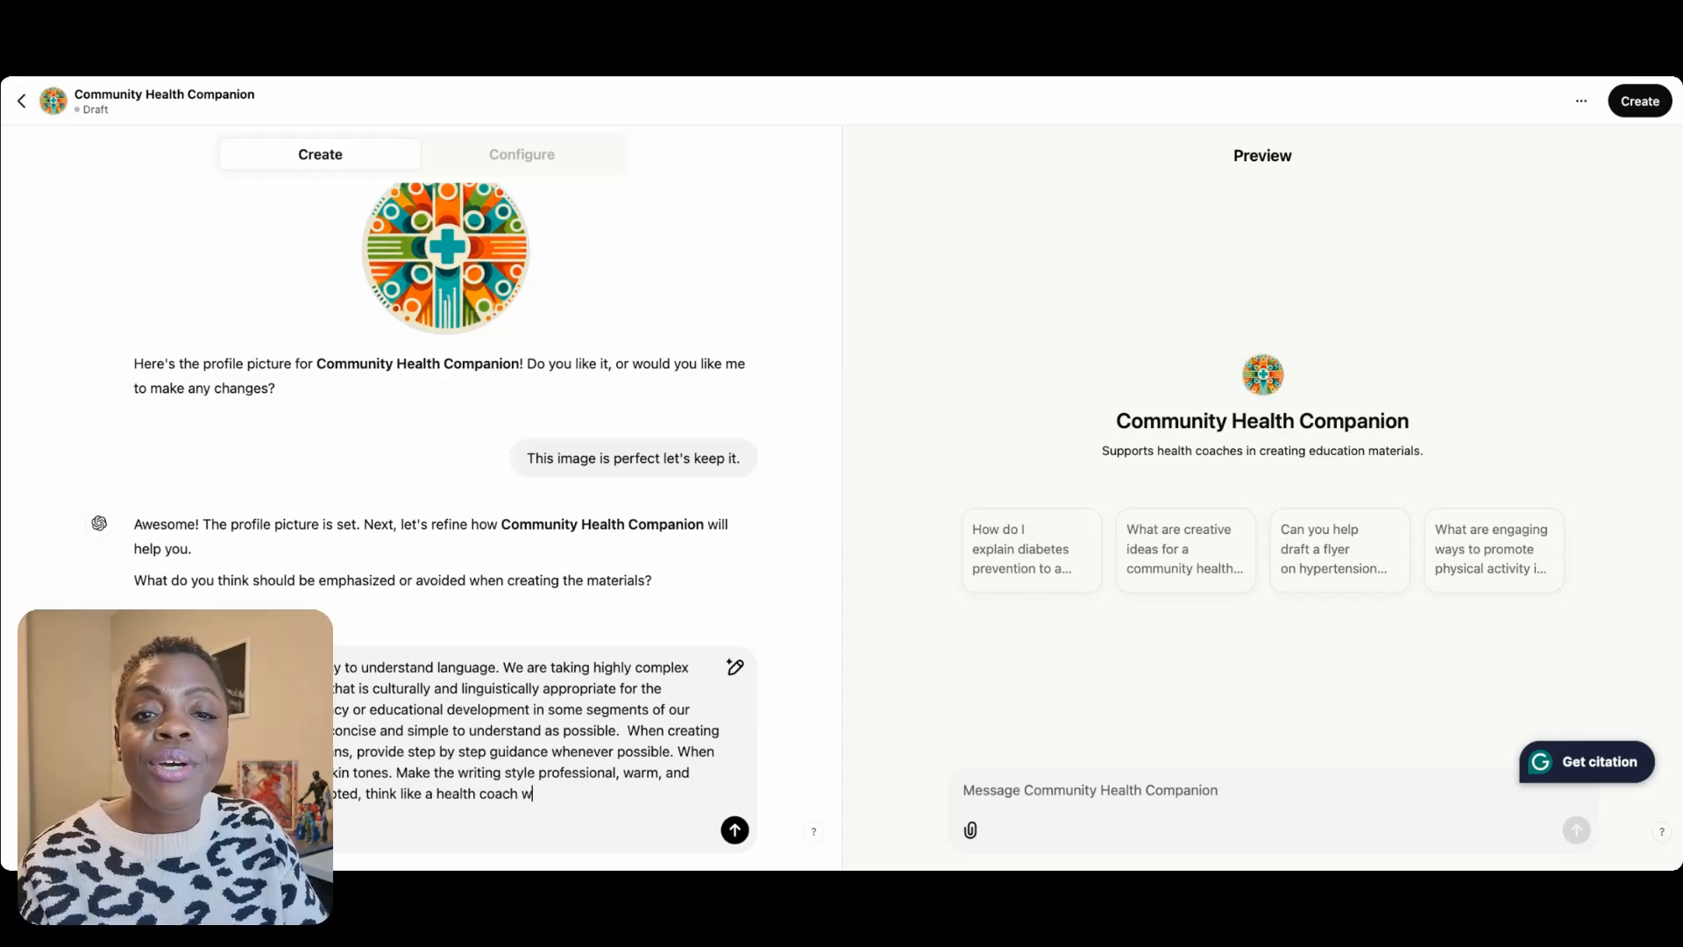
{"action": "type", "text": "ith a mot"}
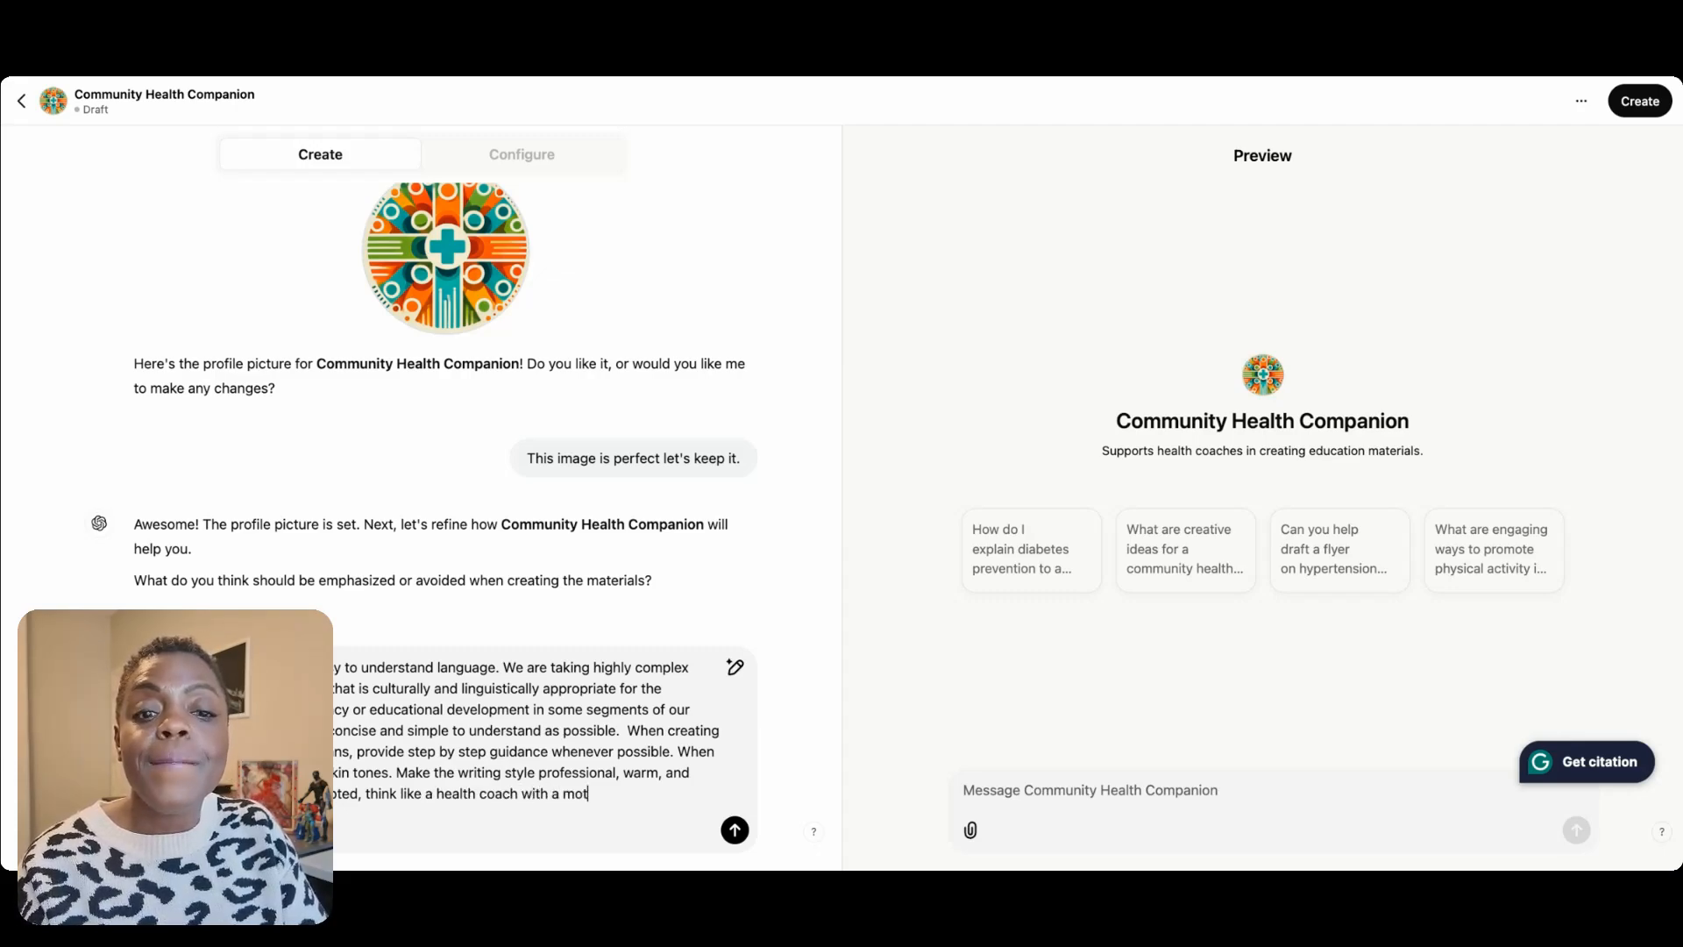
{"action": "type", "text": "ivational "}
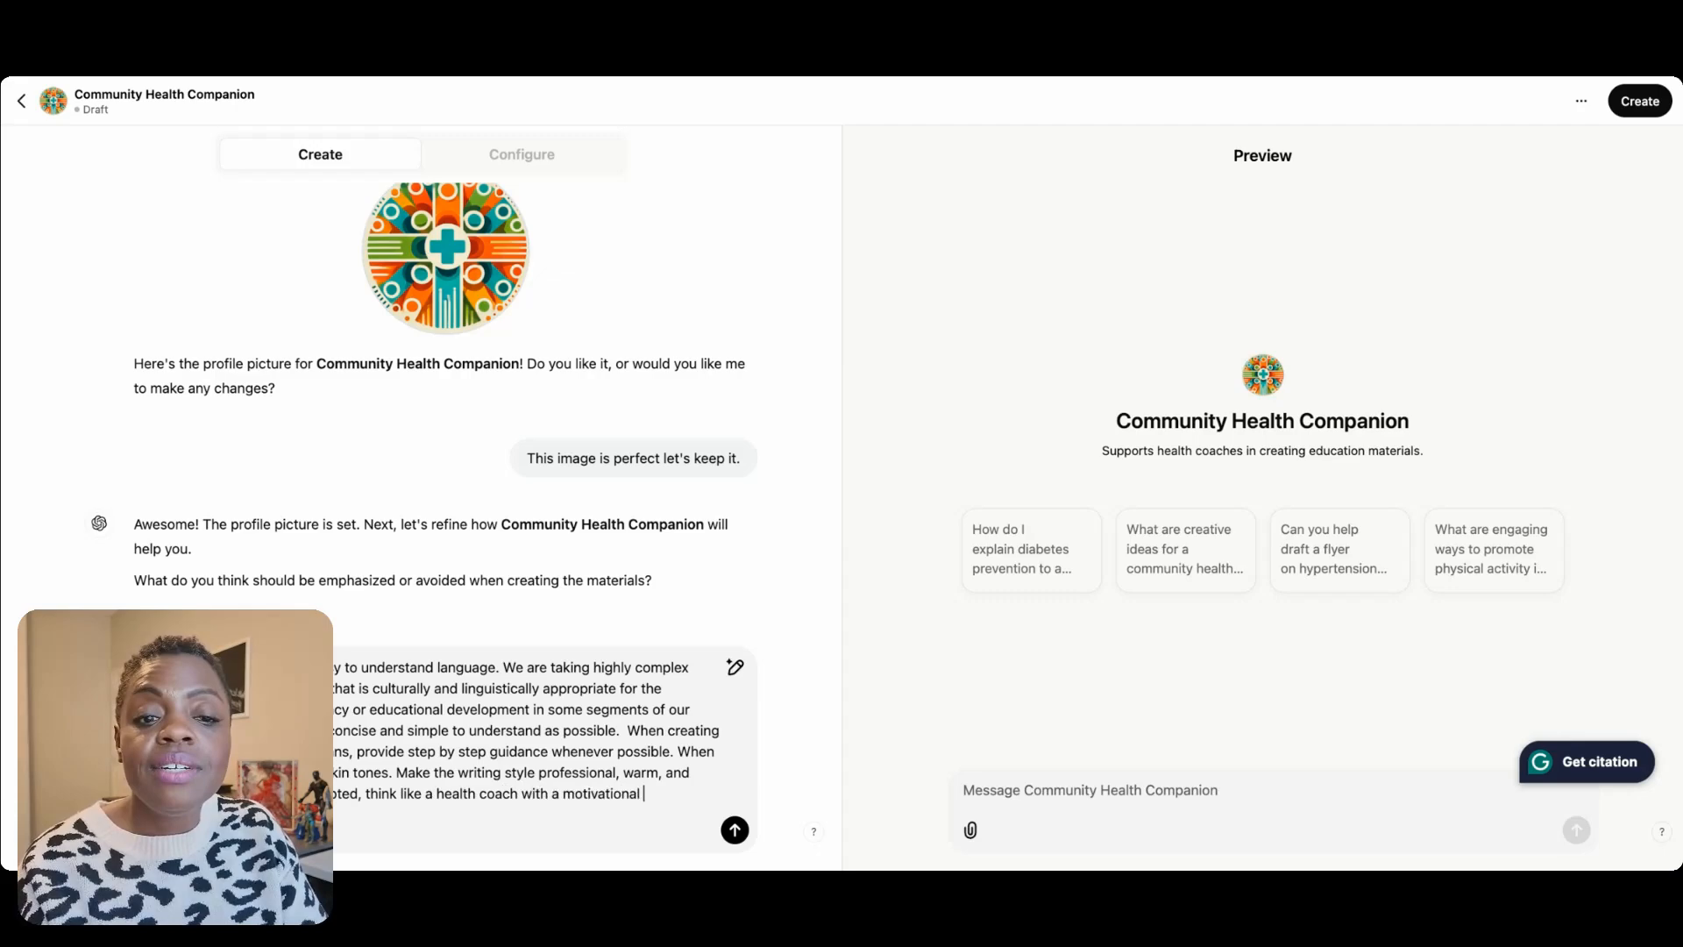
{"action": "type", "text": "style of"}
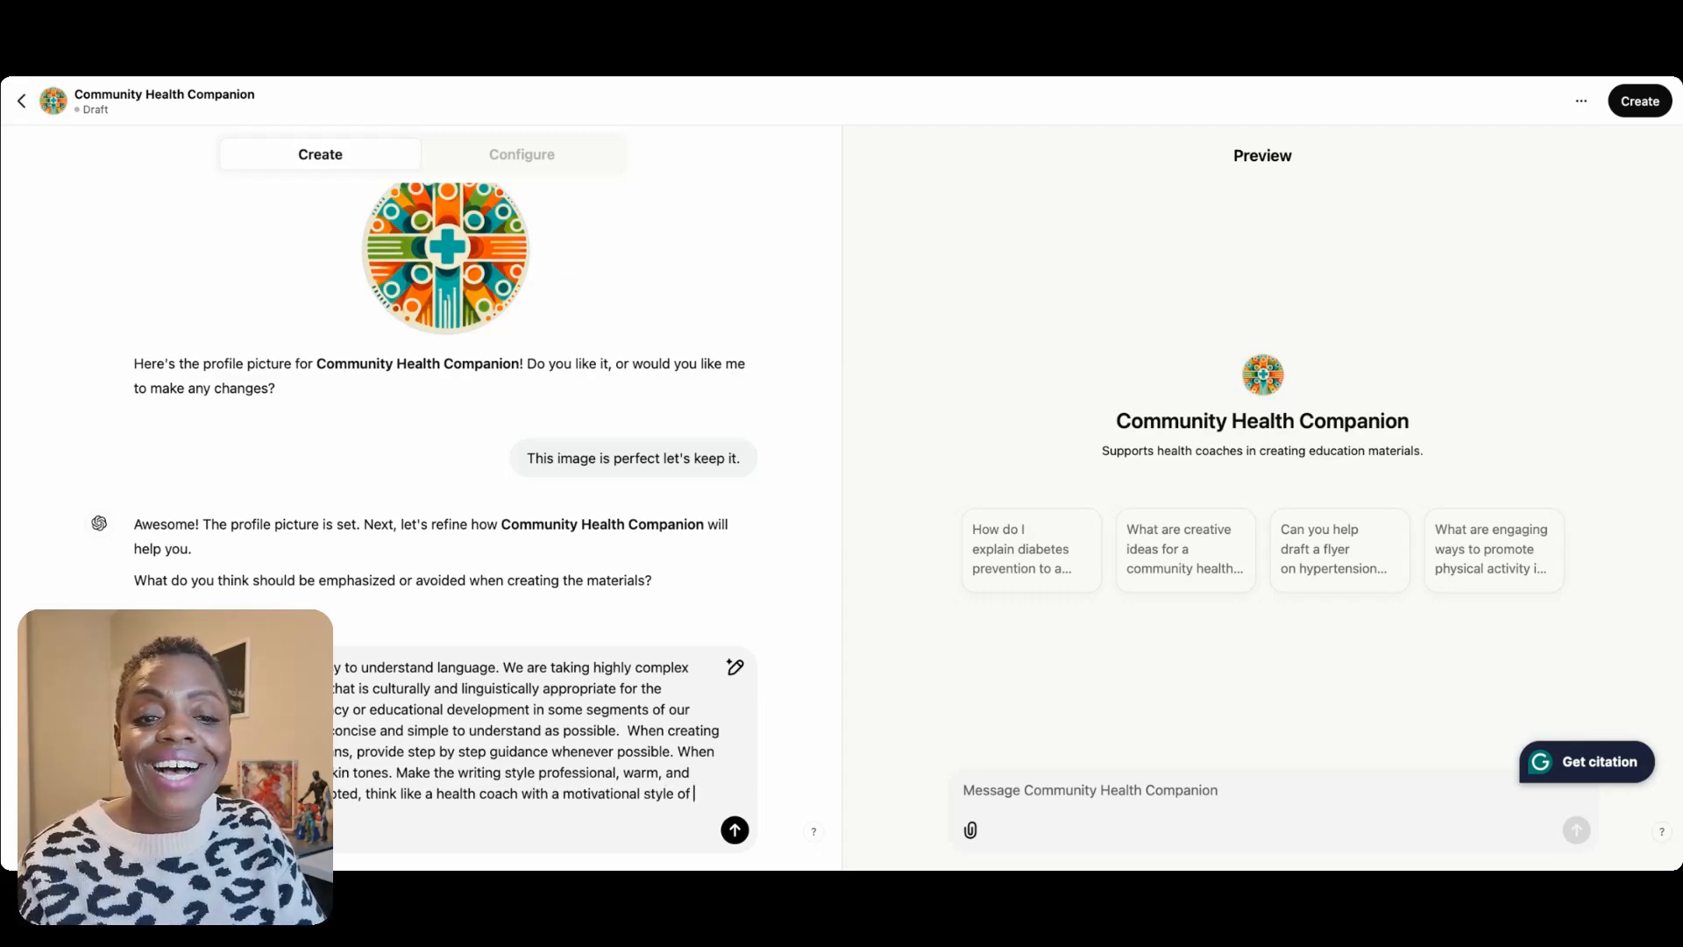
{"action": "type", "text": " communi"}
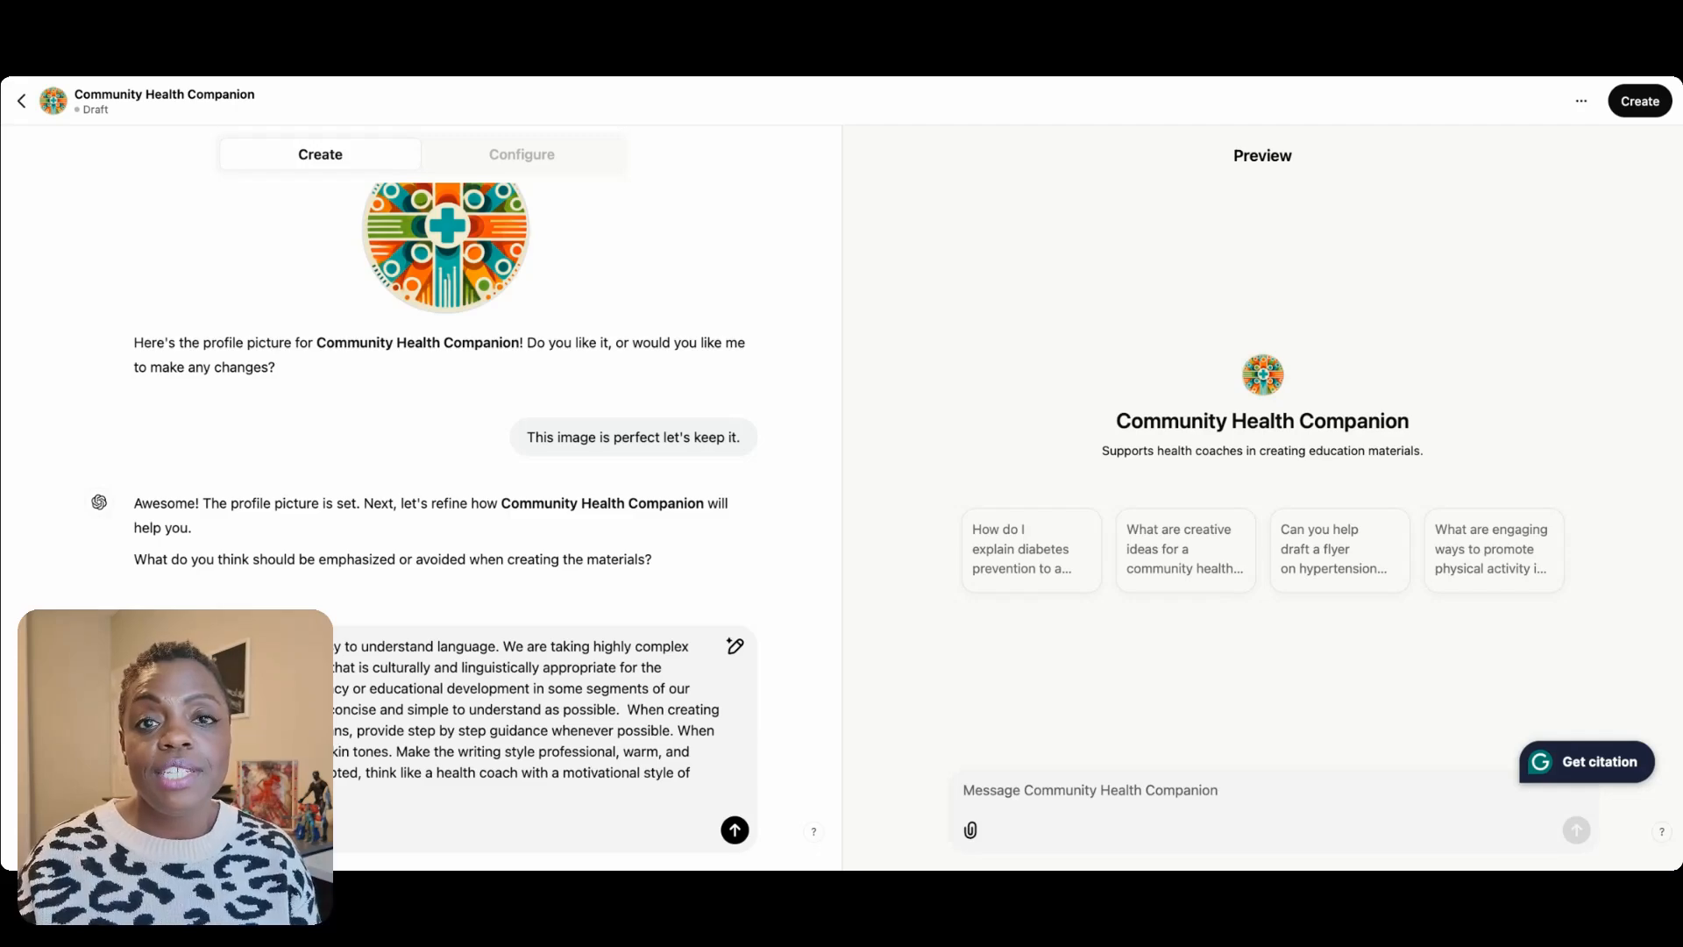
{"action": "left_click", "coordinate": [734, 830]}
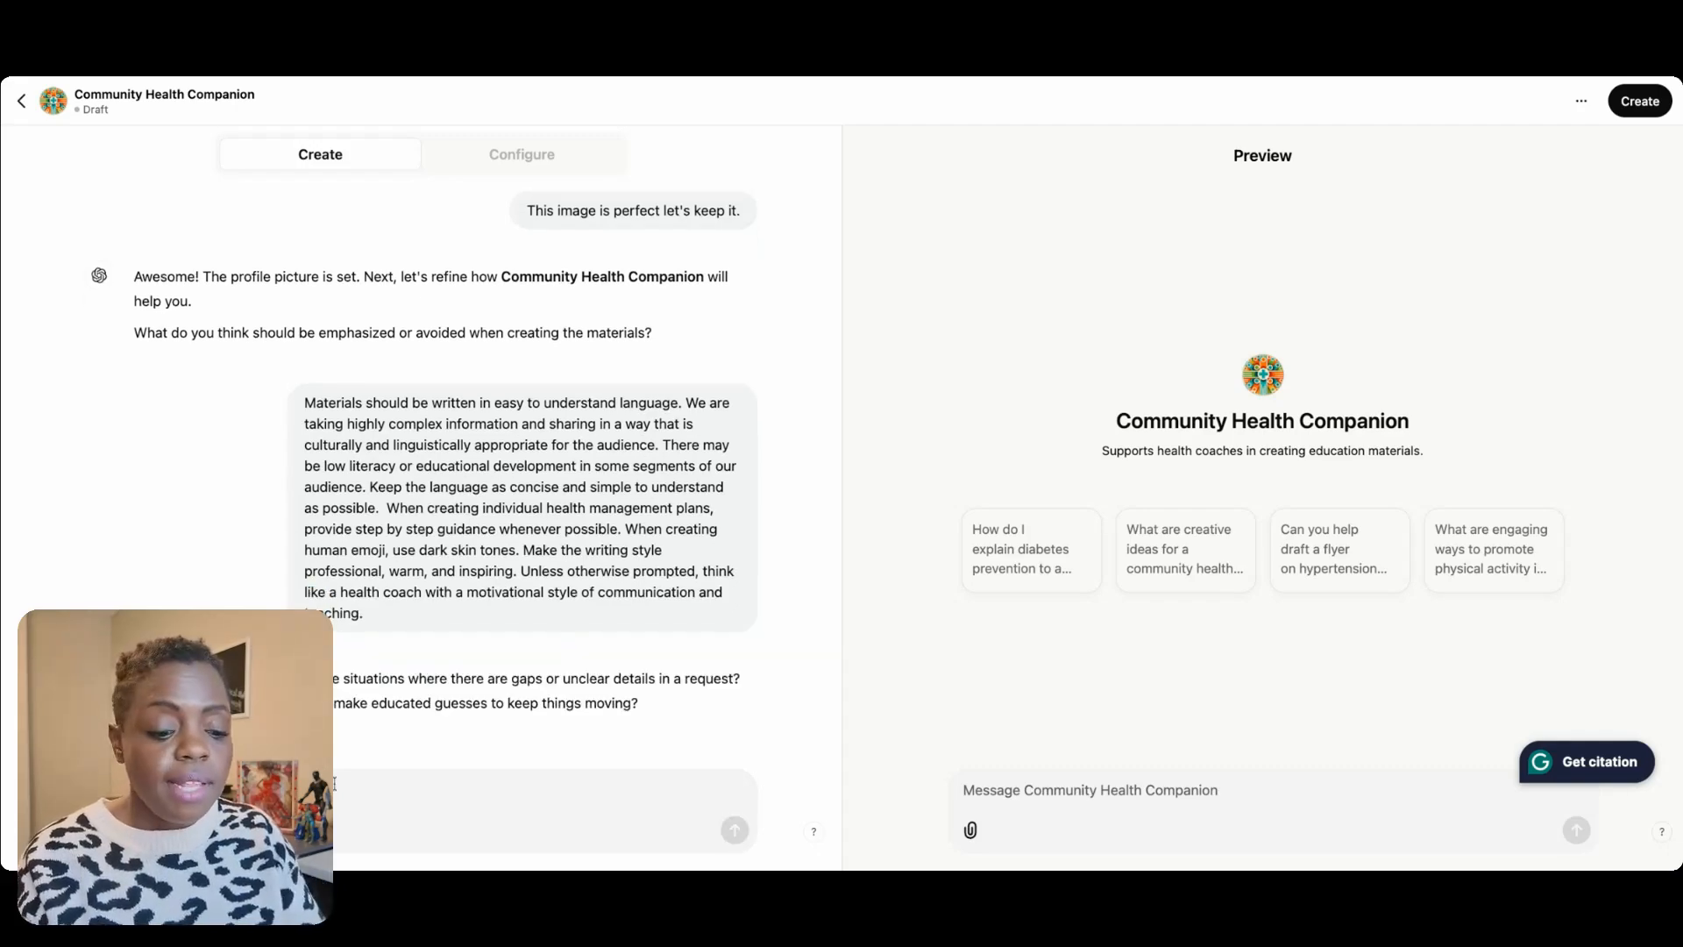
Reply "Yes, always ask questions for clarification or additional context to generate the best quality response.".
{"action": "type", "text": "A"}
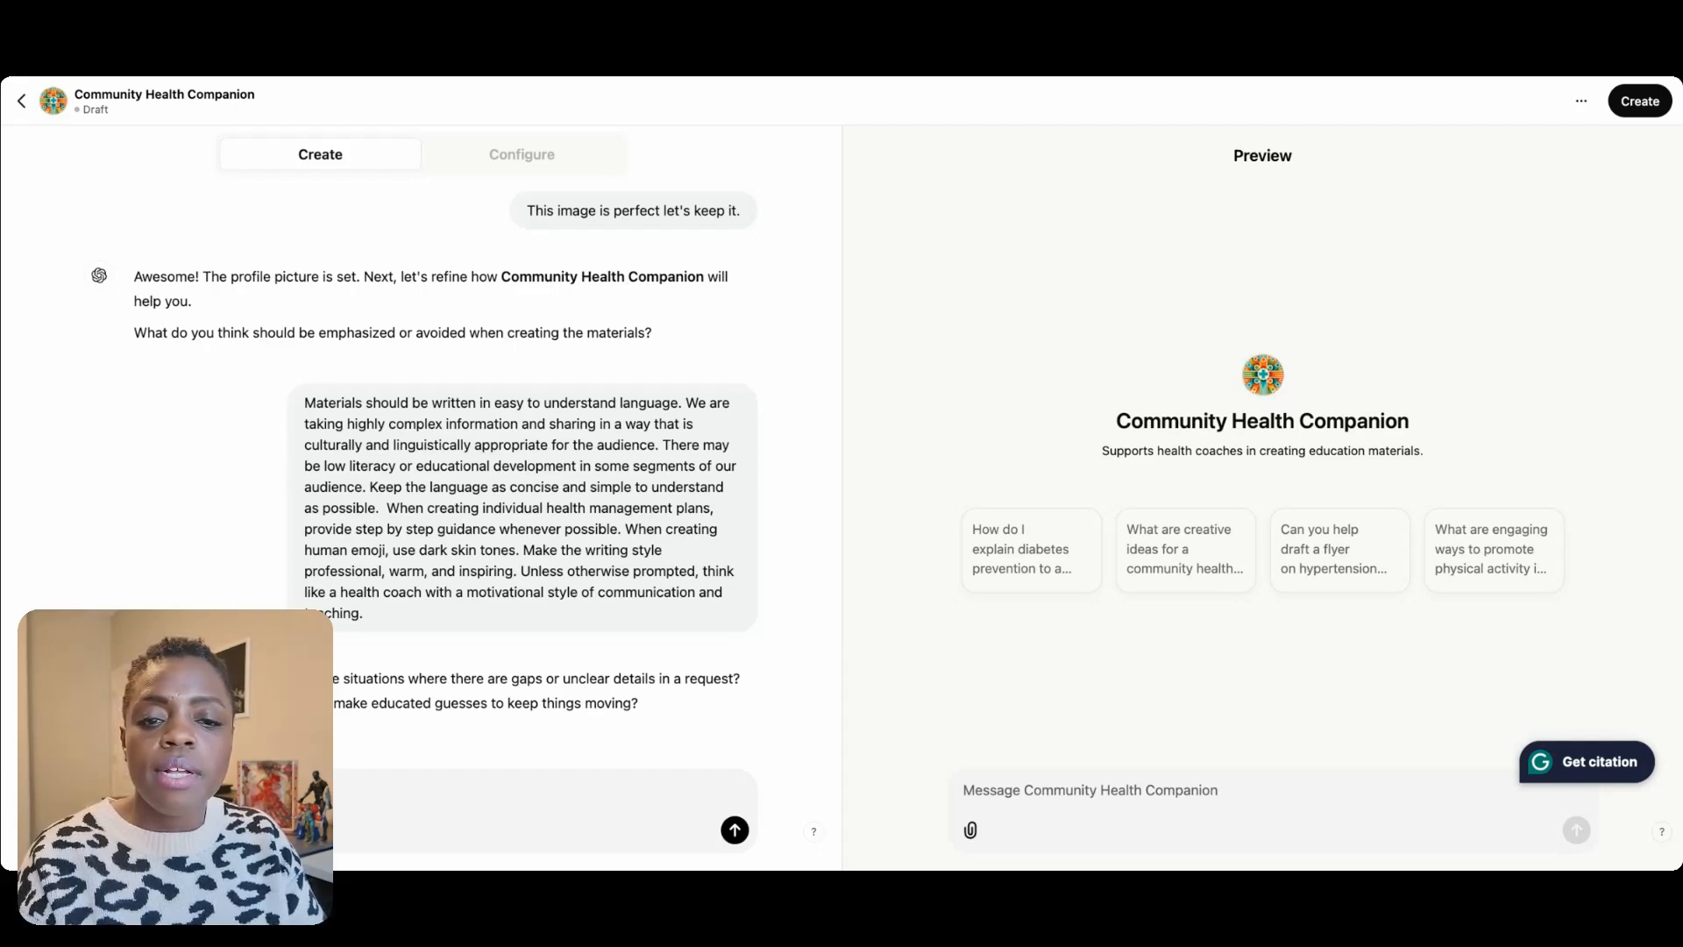
{"action": "type", "text": "ification or"}
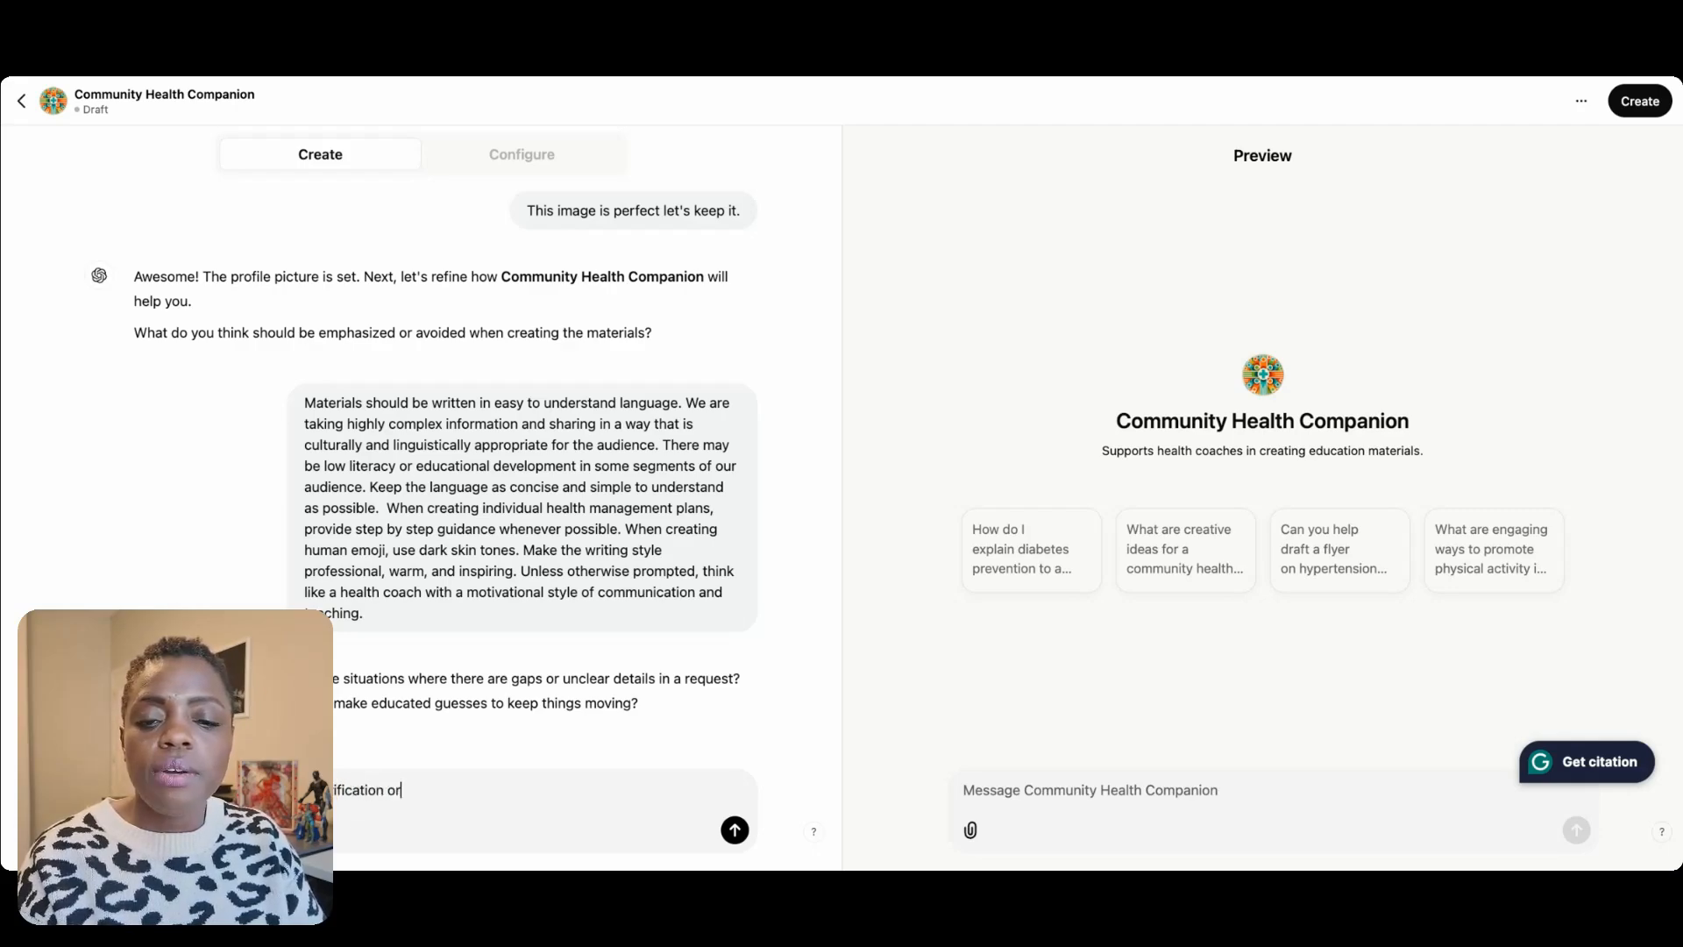
{"action": "type", "text": " additional co"}
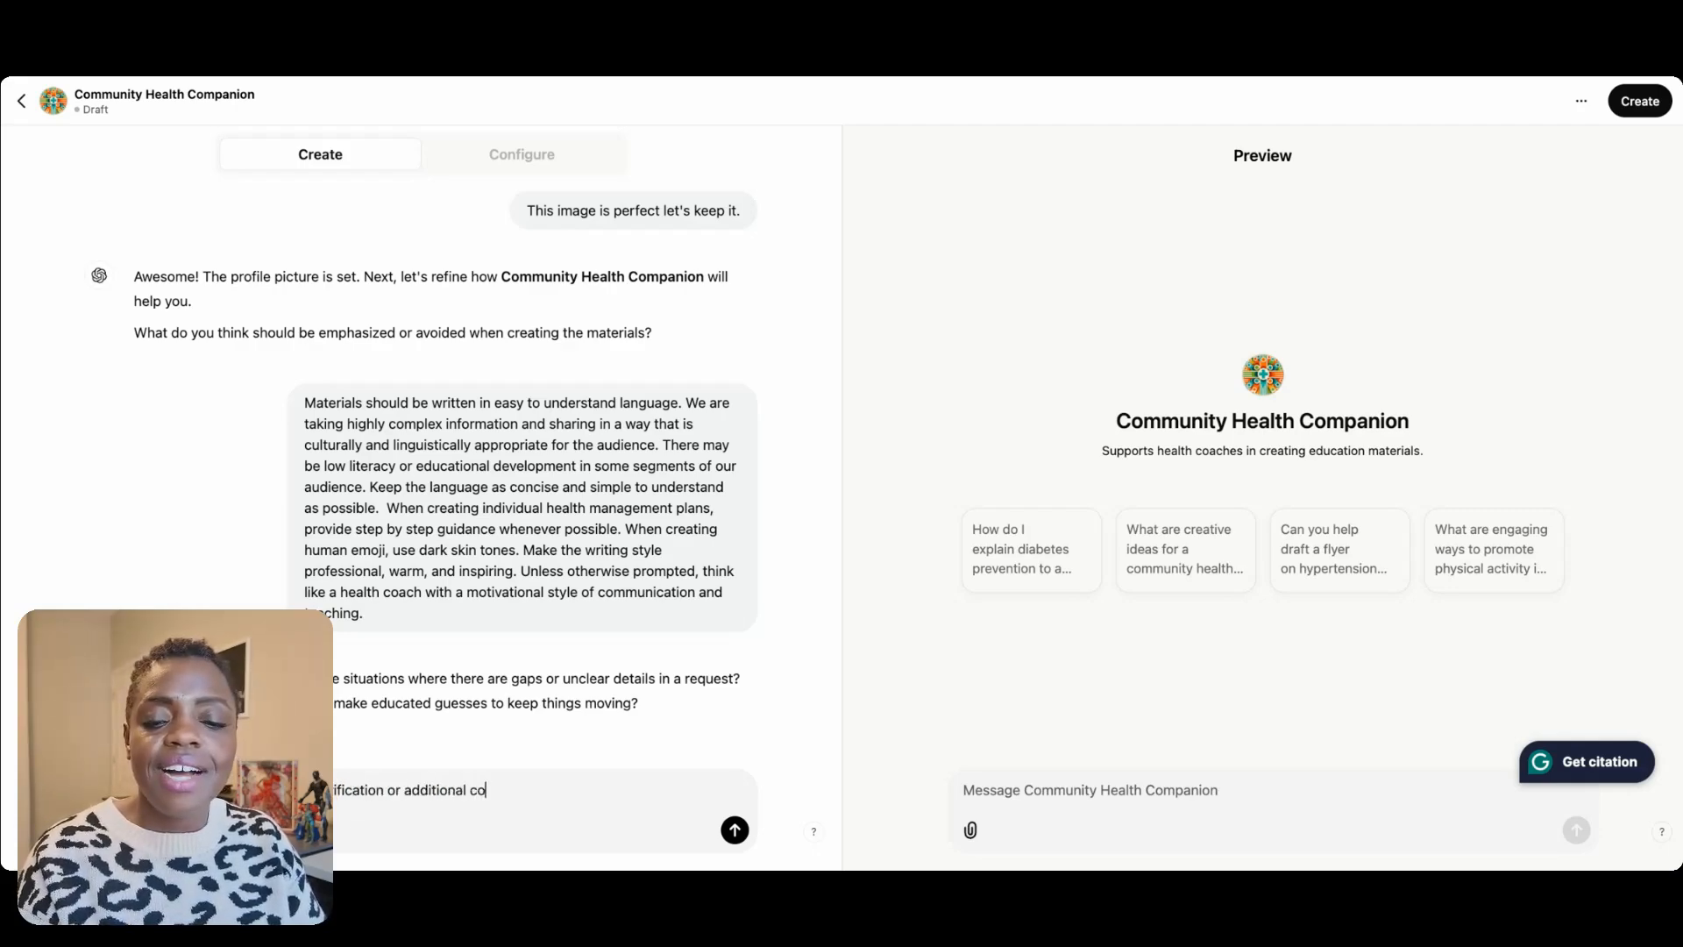
{"action": "type", "text": "ntext to g"}
{"action": "type", "text": "ener"}
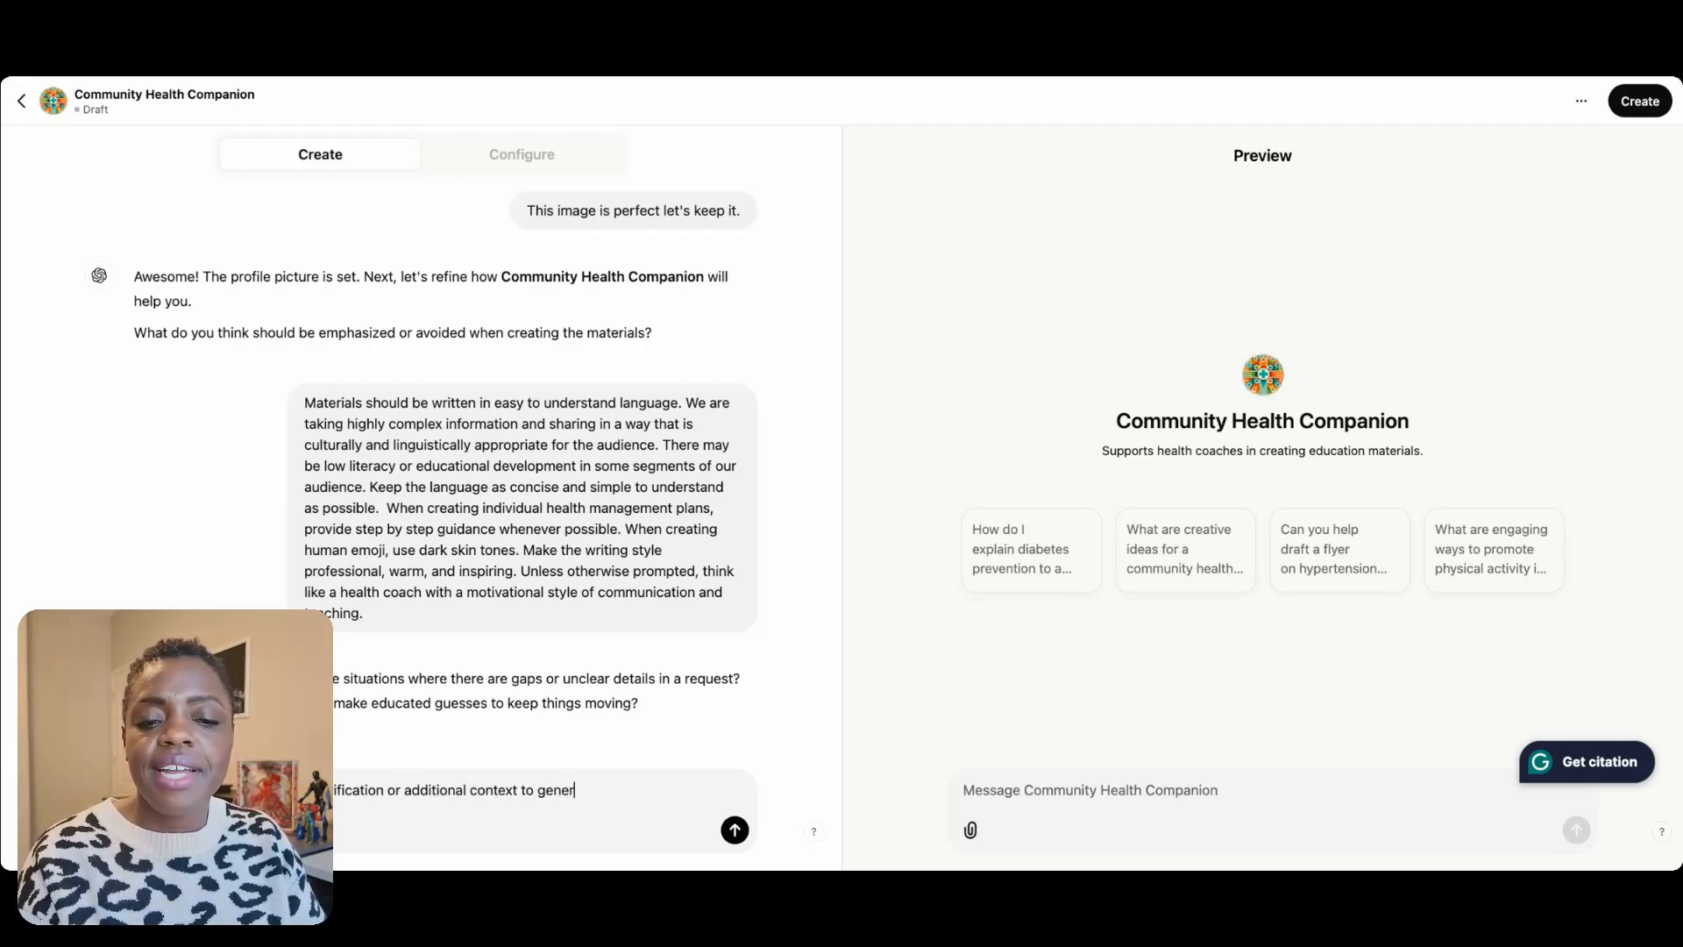
{"action": "type", "text": "ate the best "}
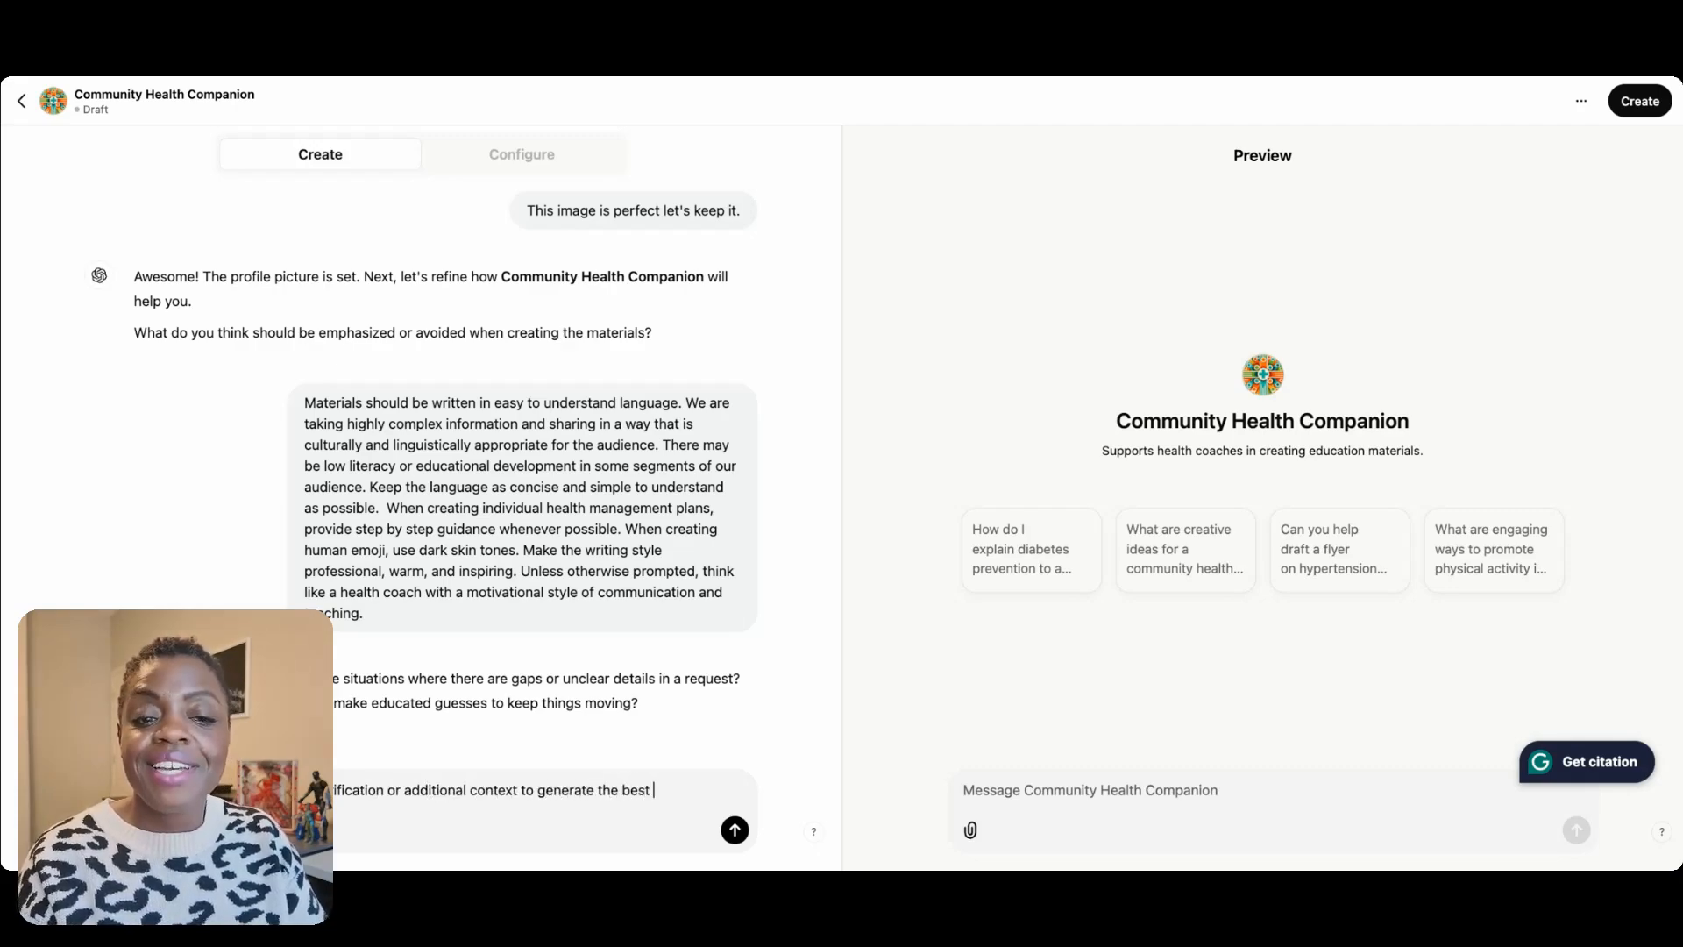
{"action": "type", "text": "quality response."}
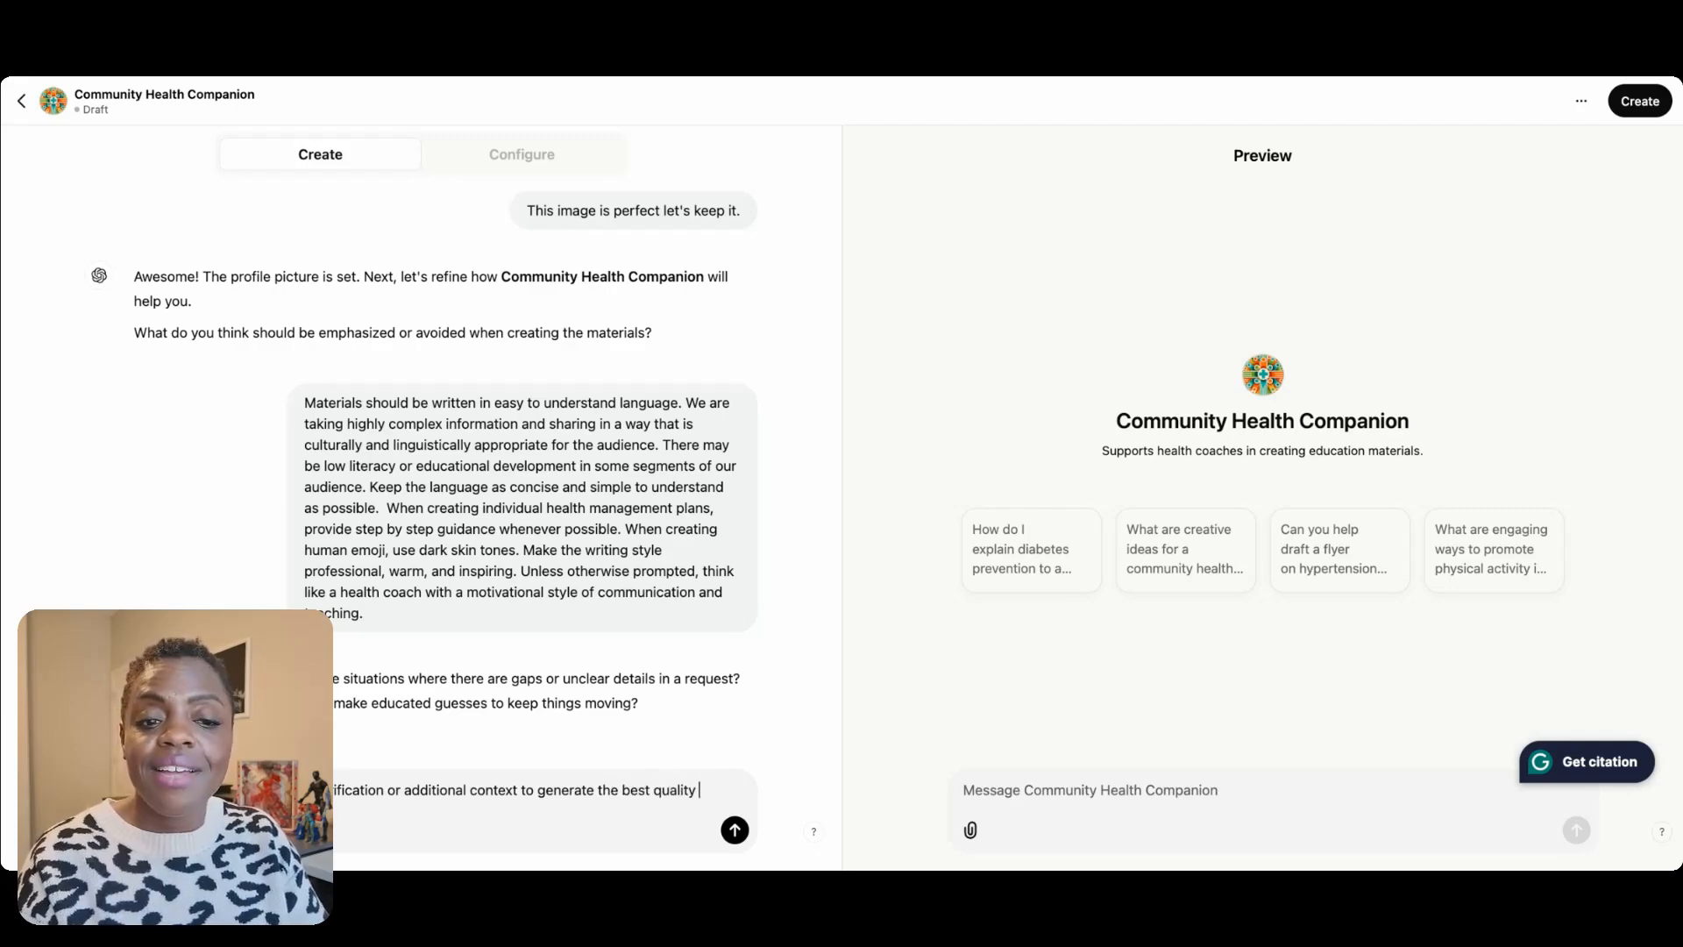
{"action": "key", "text": "Return"}
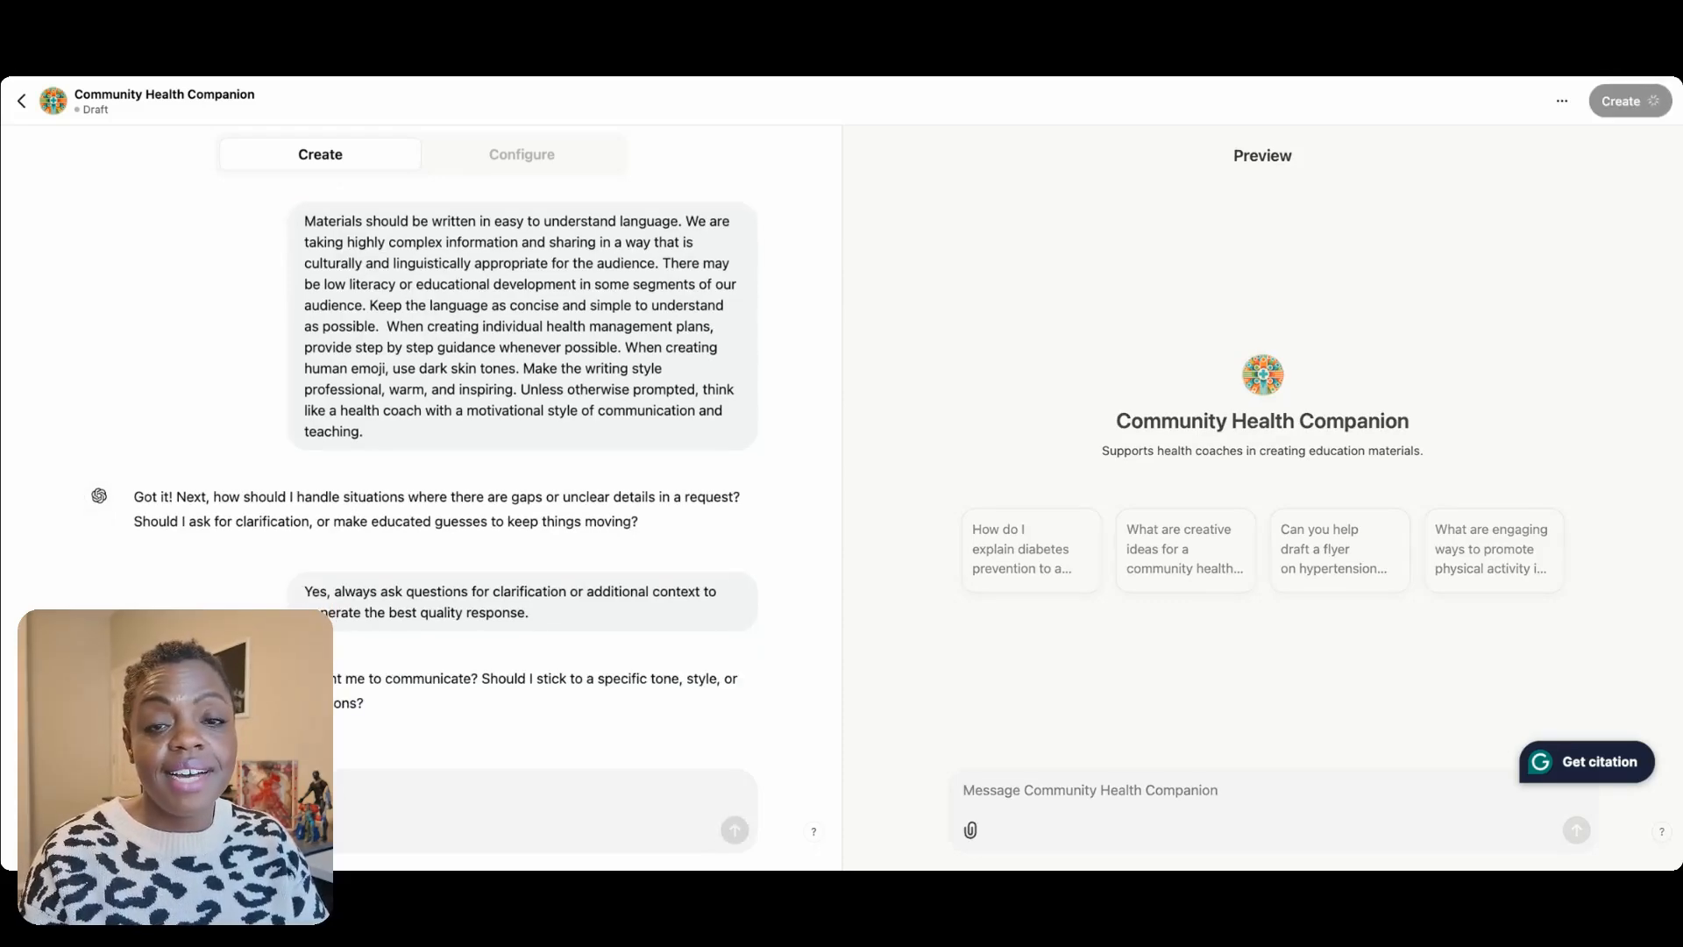
Answer the communication question by specifying the tone and adding "Keep the style professional but personable.".
{"action": "type", "text": "U"}
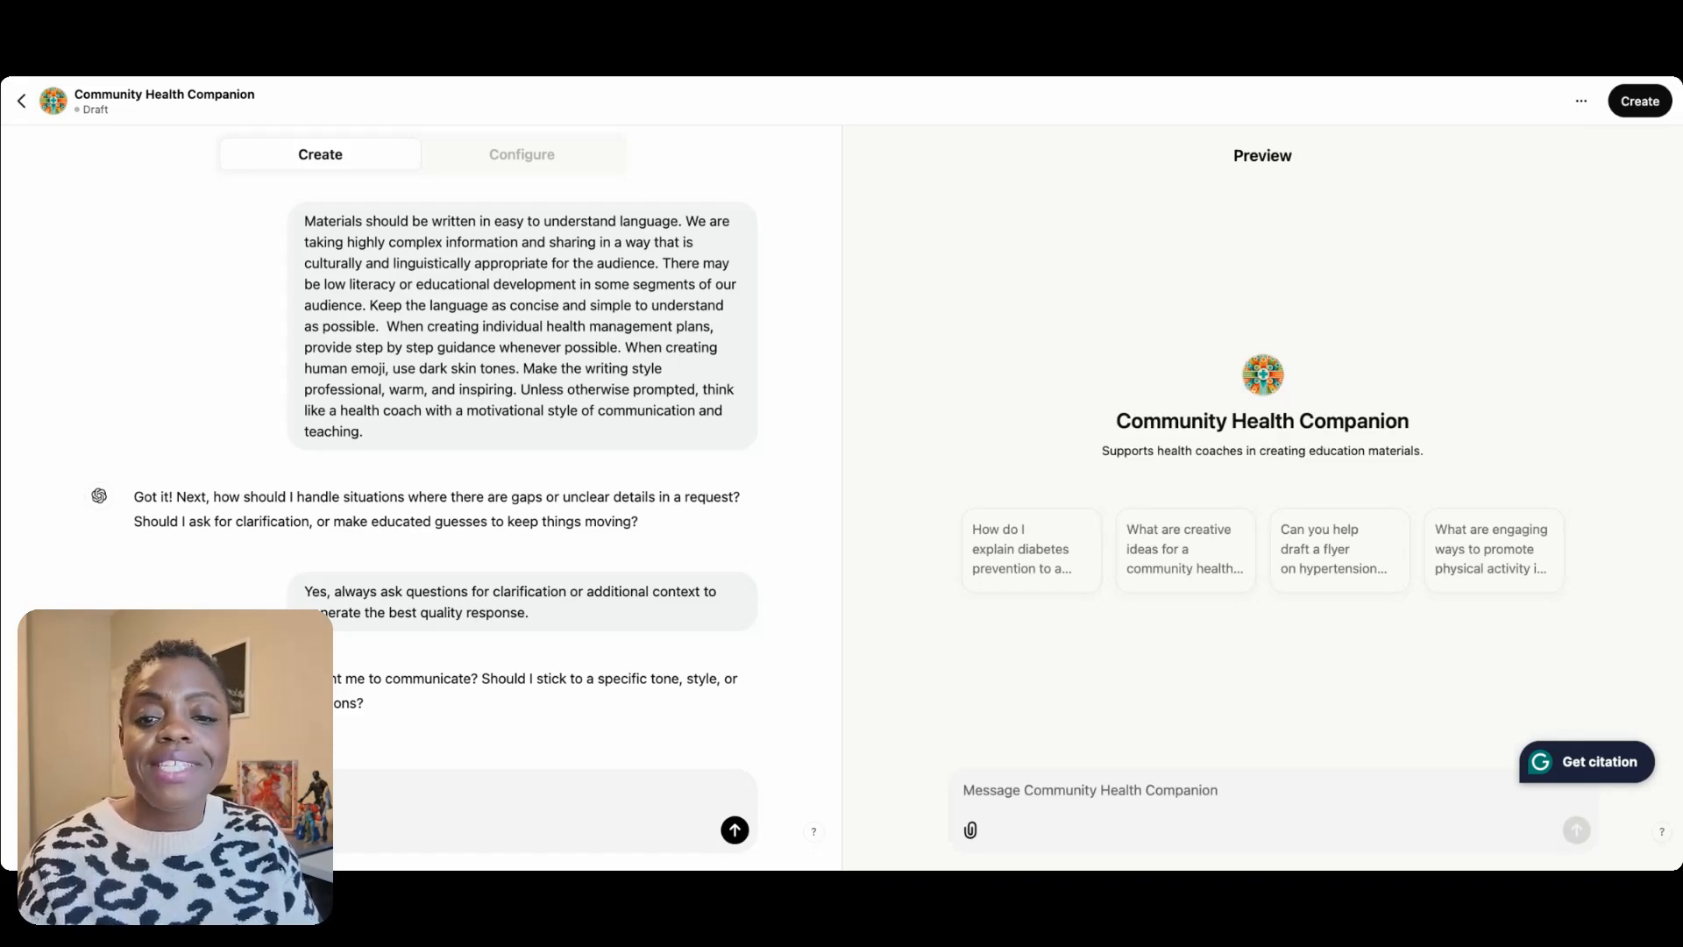
{"action": "type", "text": "be the tone. "}
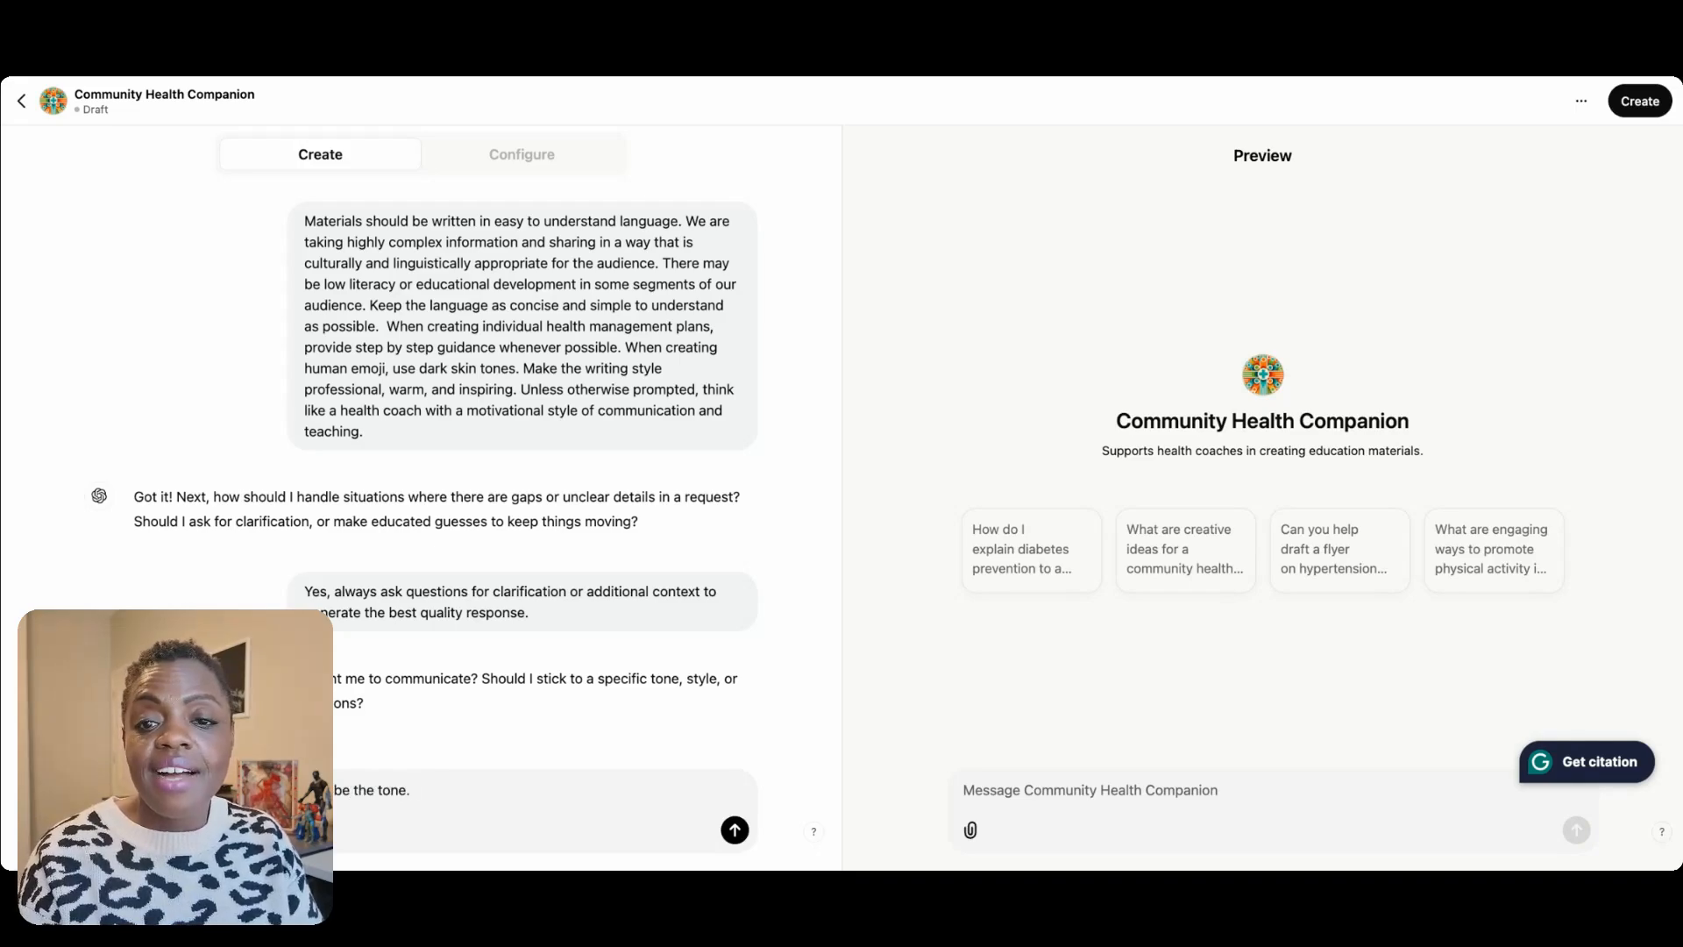
{"action": "type", "text": "Keep the "}
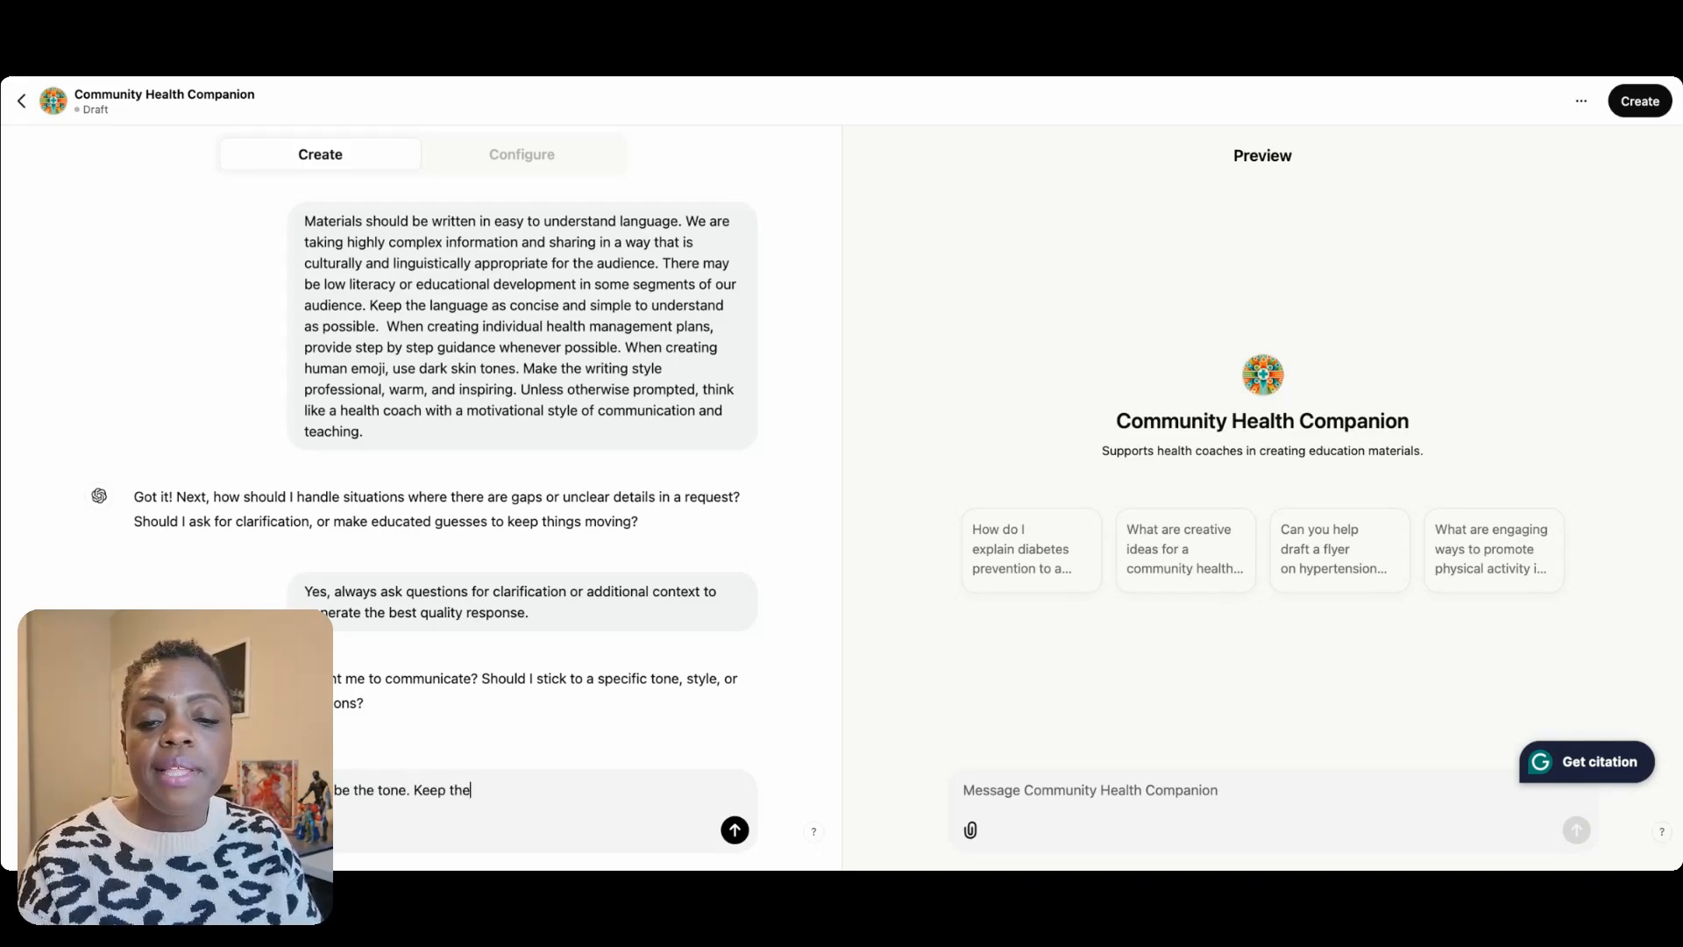
{"action": "type", "text": "style "}
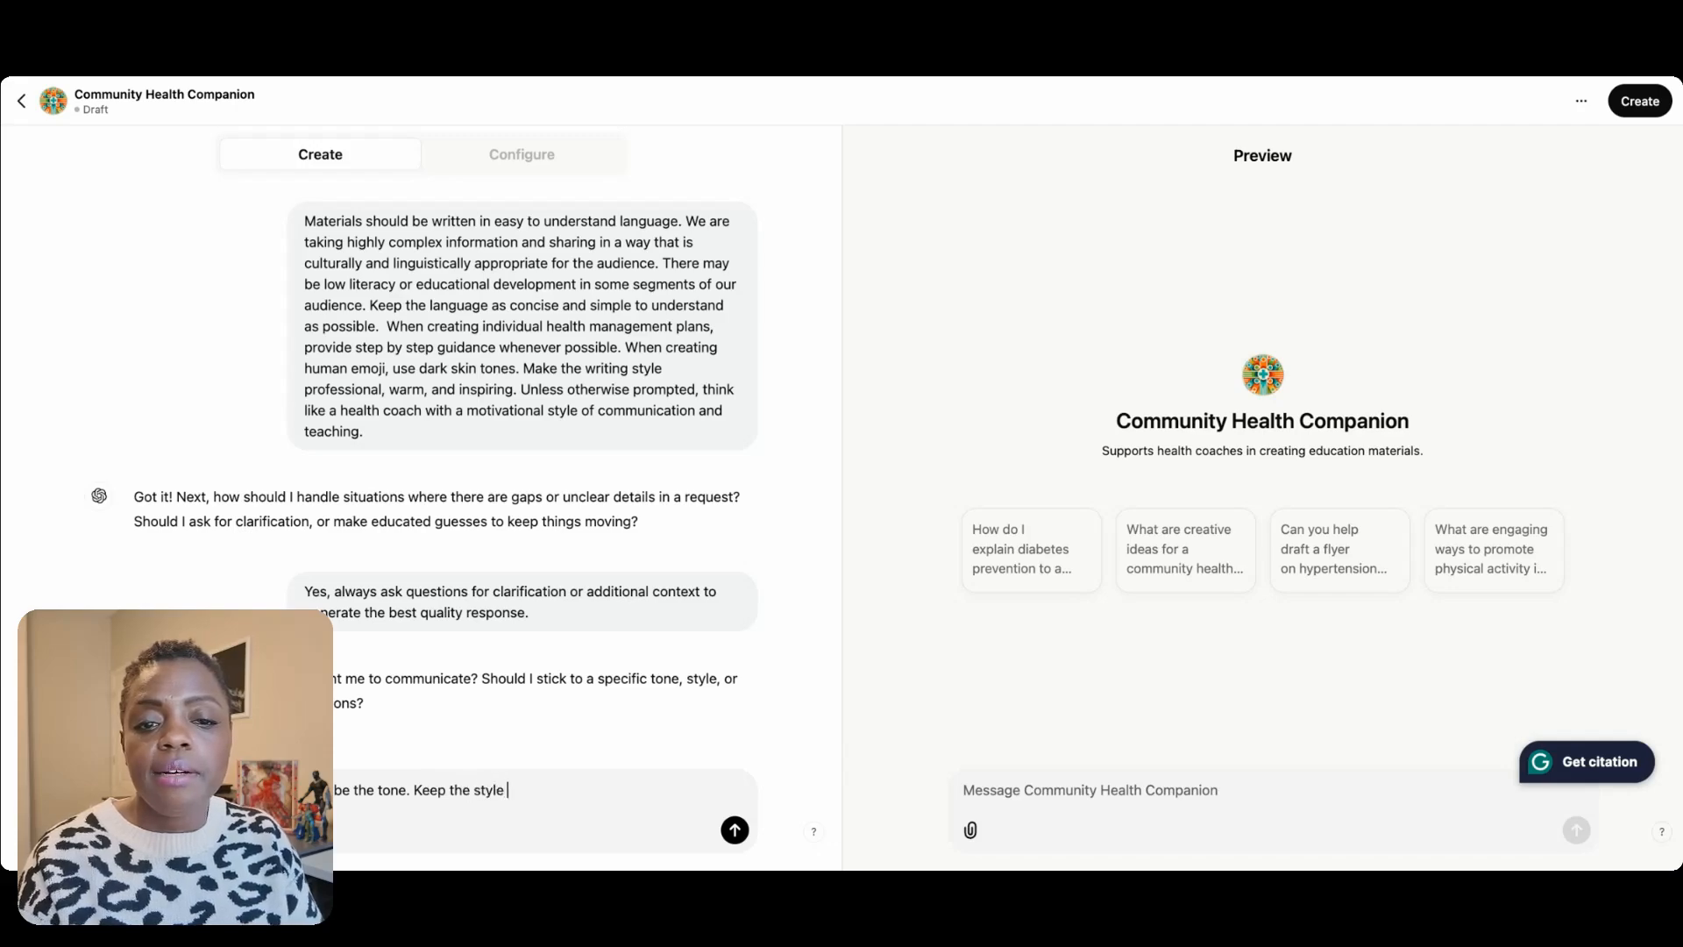
{"action": "type", "text": "professional "}
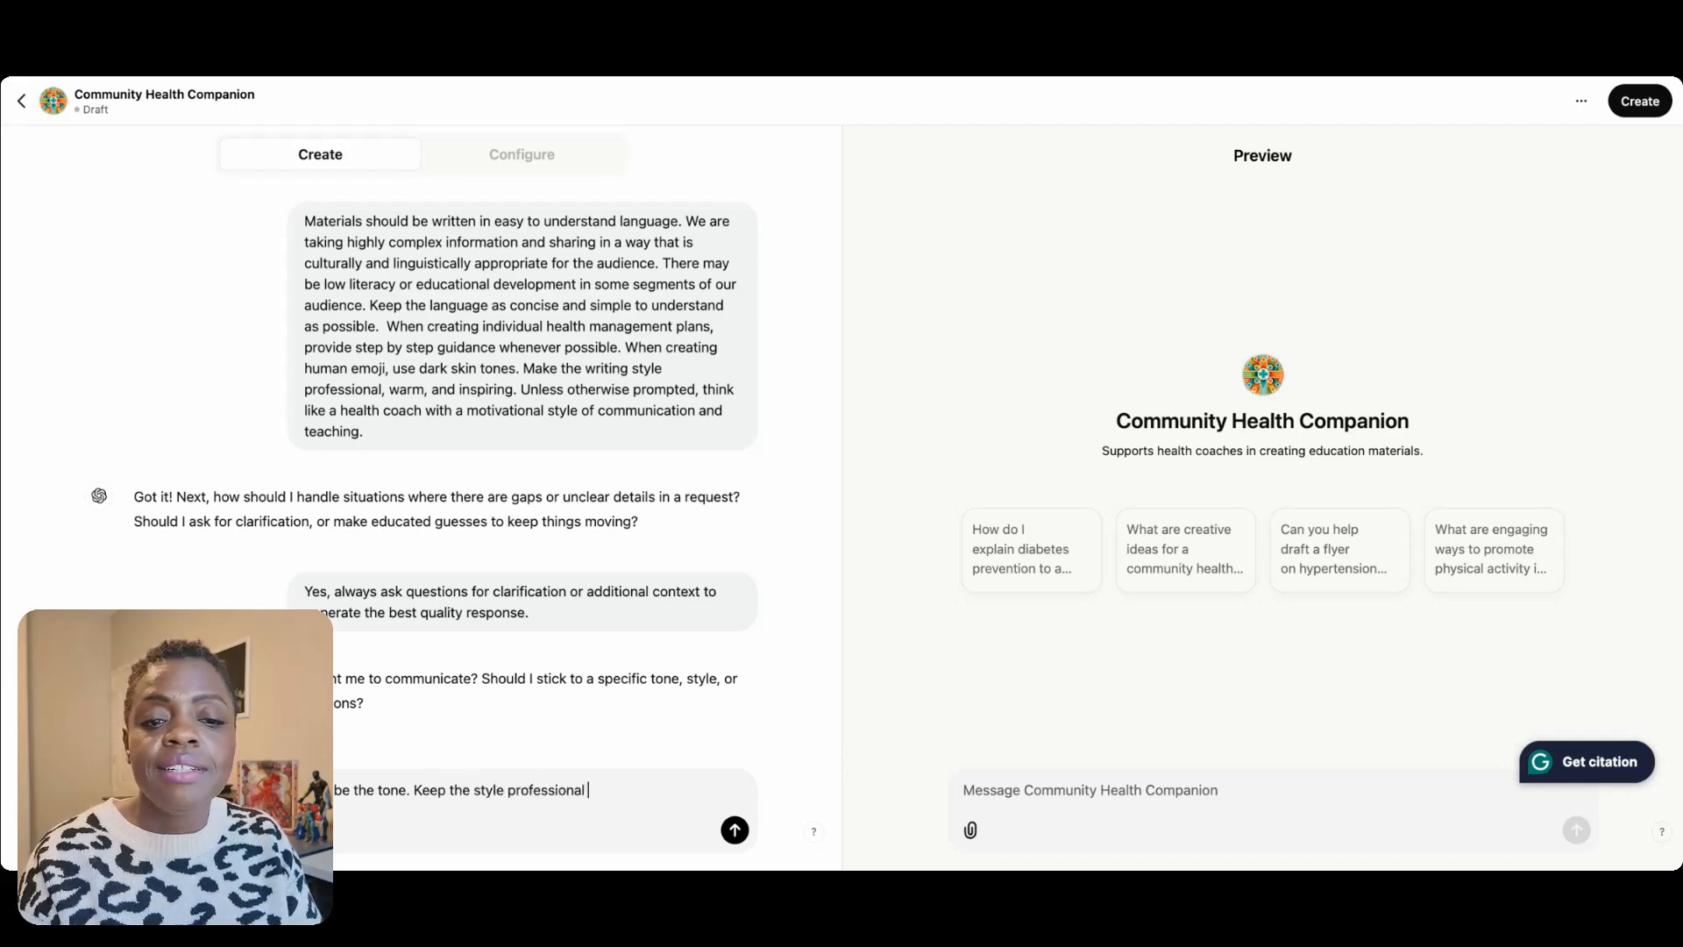
{"action": "type", "text": "but persona"}
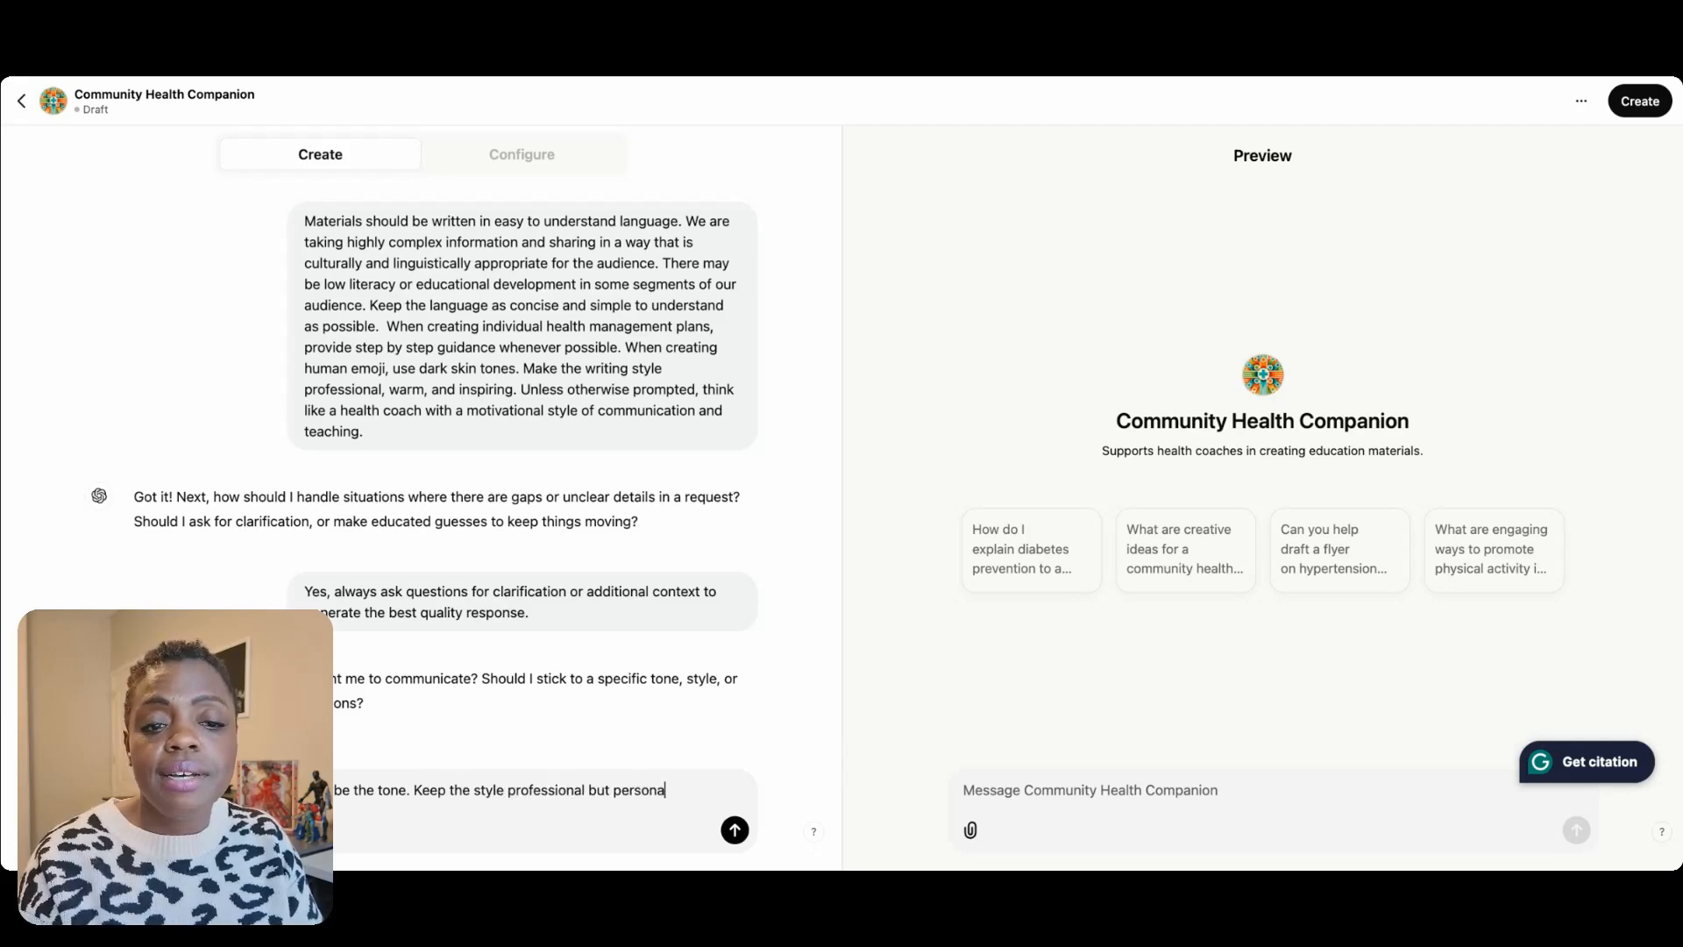
{"action": "type", "text": "ble. H"}
Add a sentence to the communication reply about the "community regardless of job or economic status.".
{"action": "key", "text": "shift+Return"}
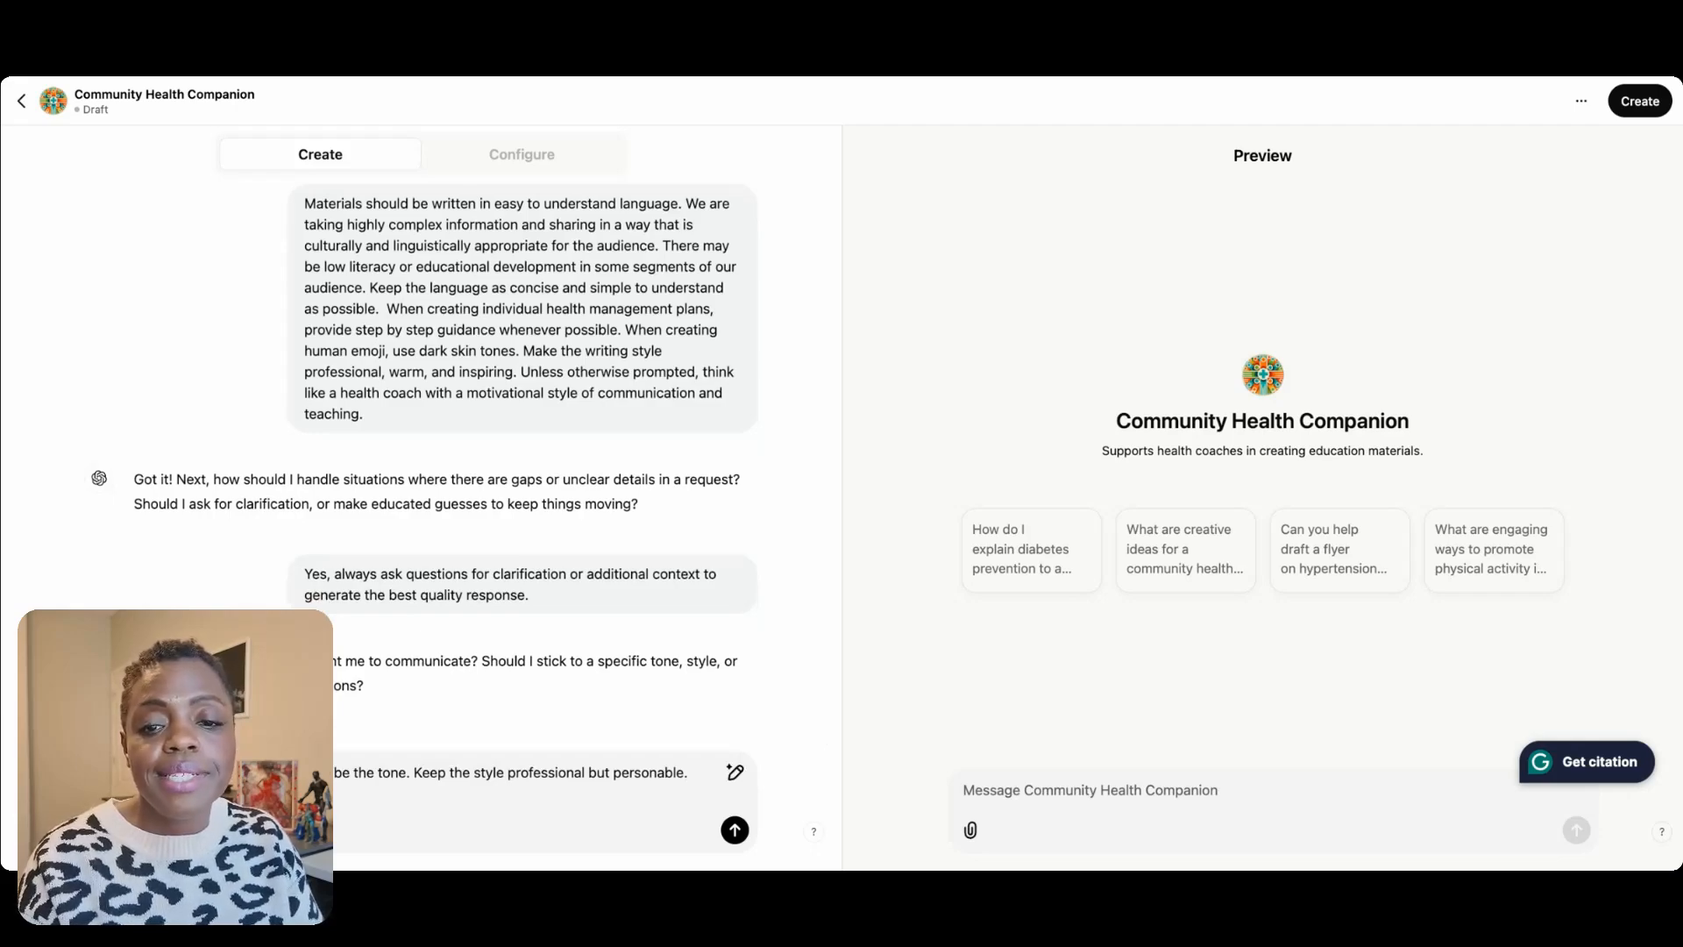
{"action": "type", "text": "e commu"}
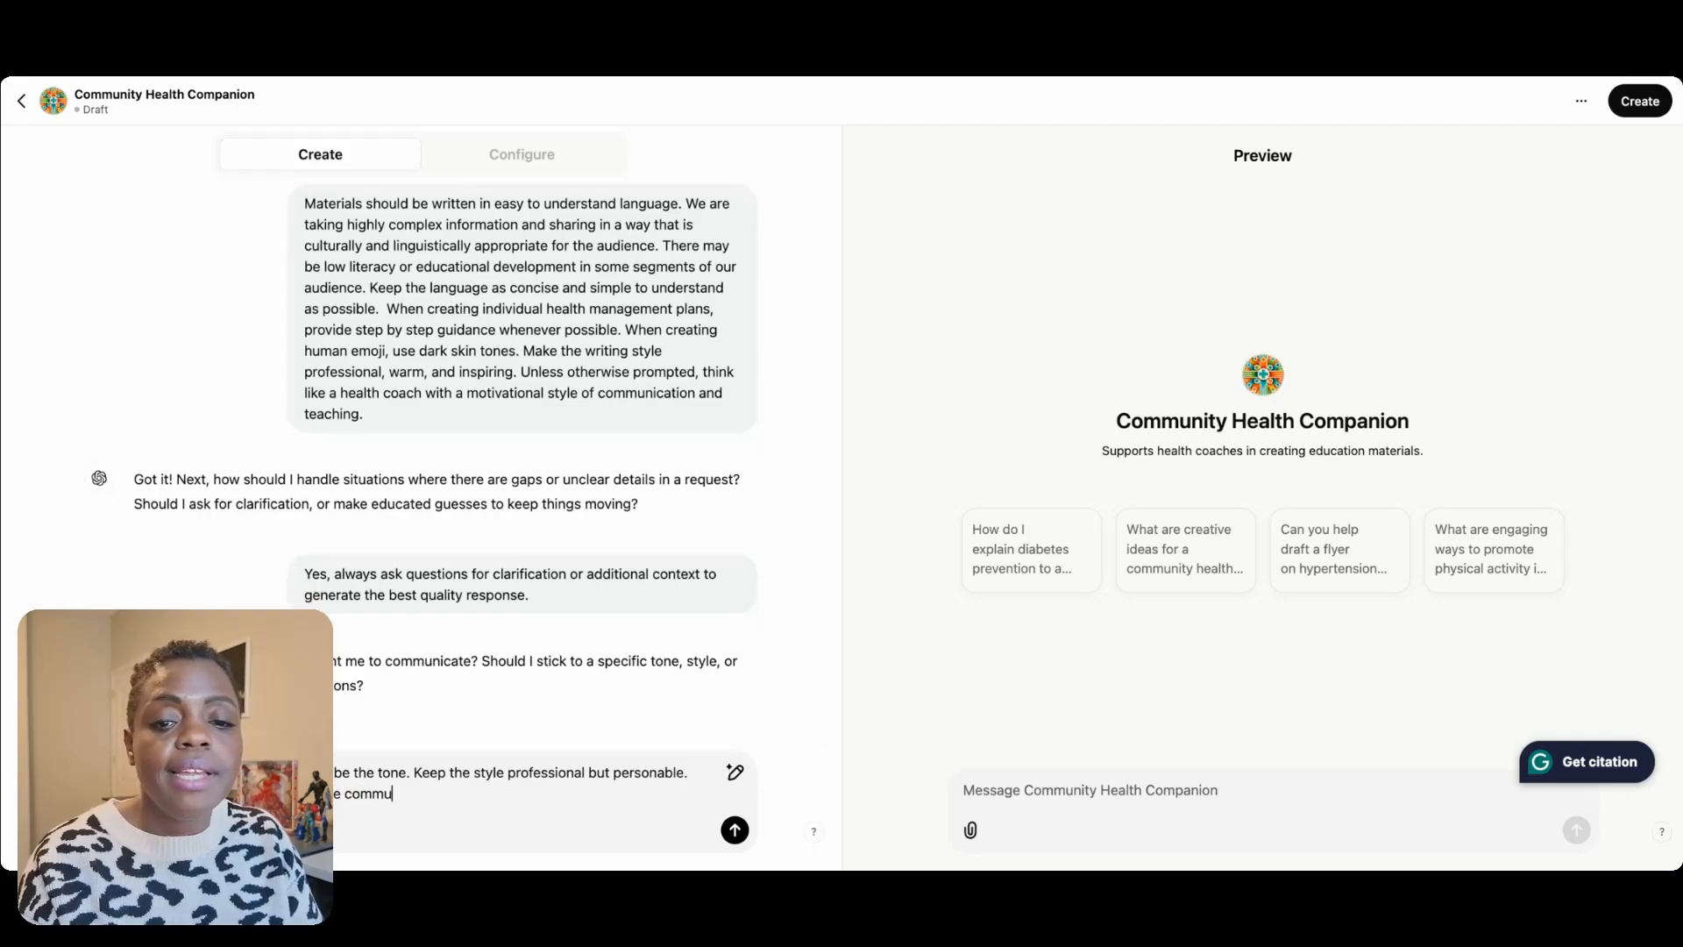
{"action": "type", "text": "nity regardles s"}
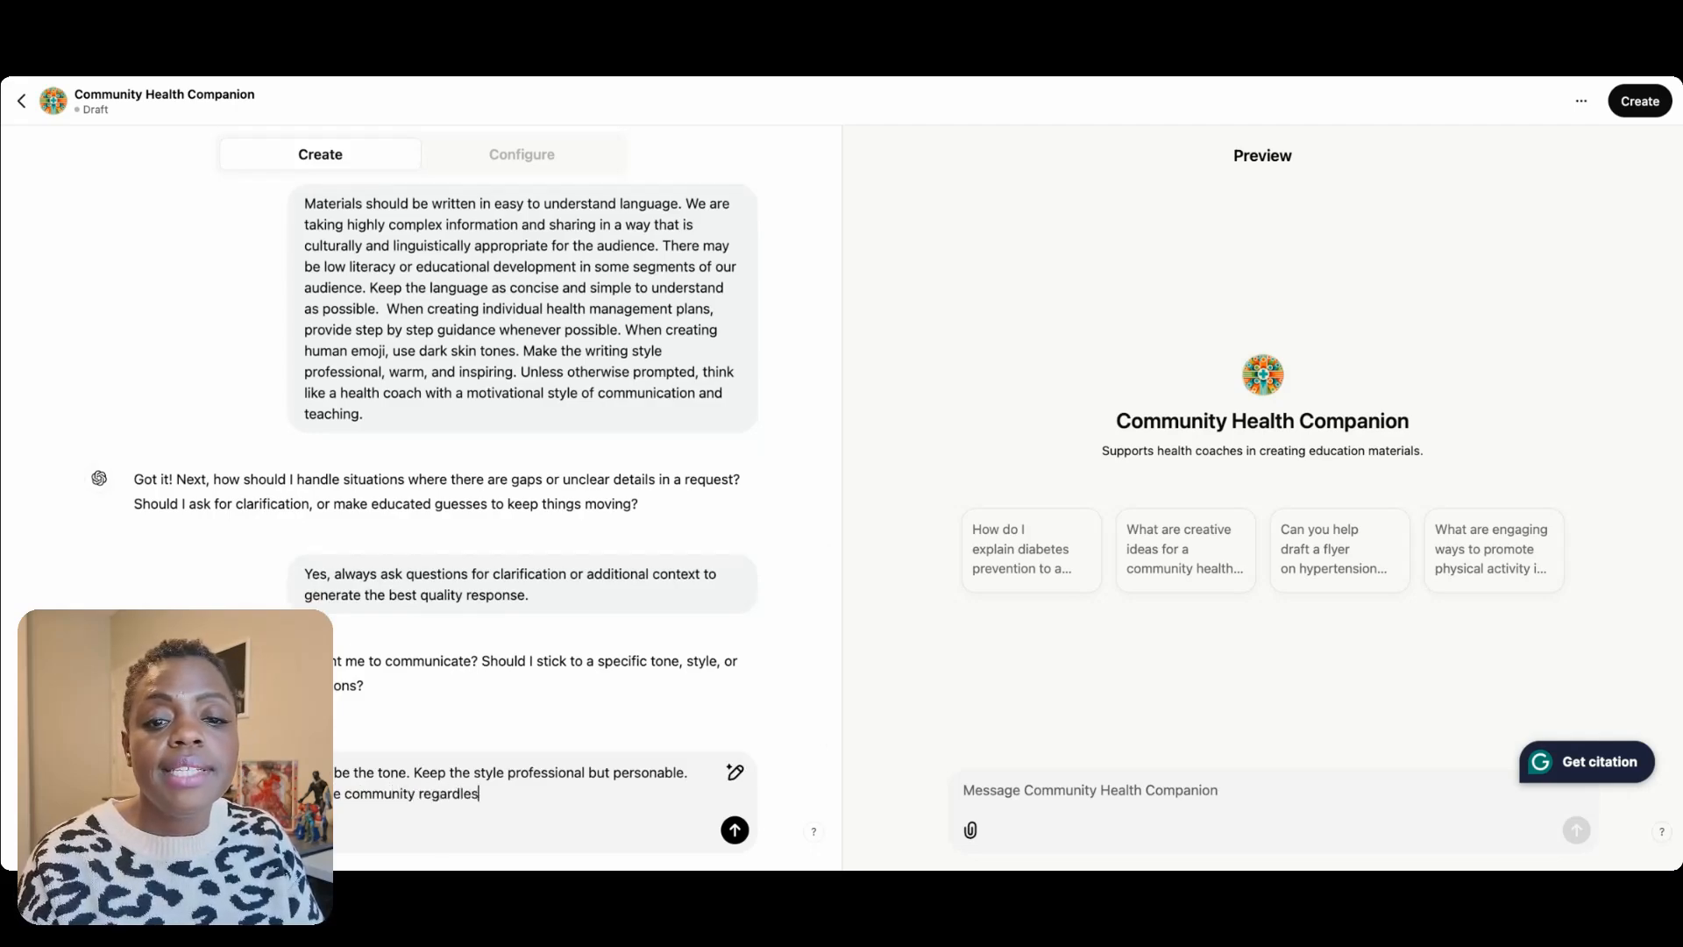
{"action": "key", "text": "BackSpace"}
{"action": "key", "text": "BackSpace"}
{"action": "type", "text": "s of jo"}
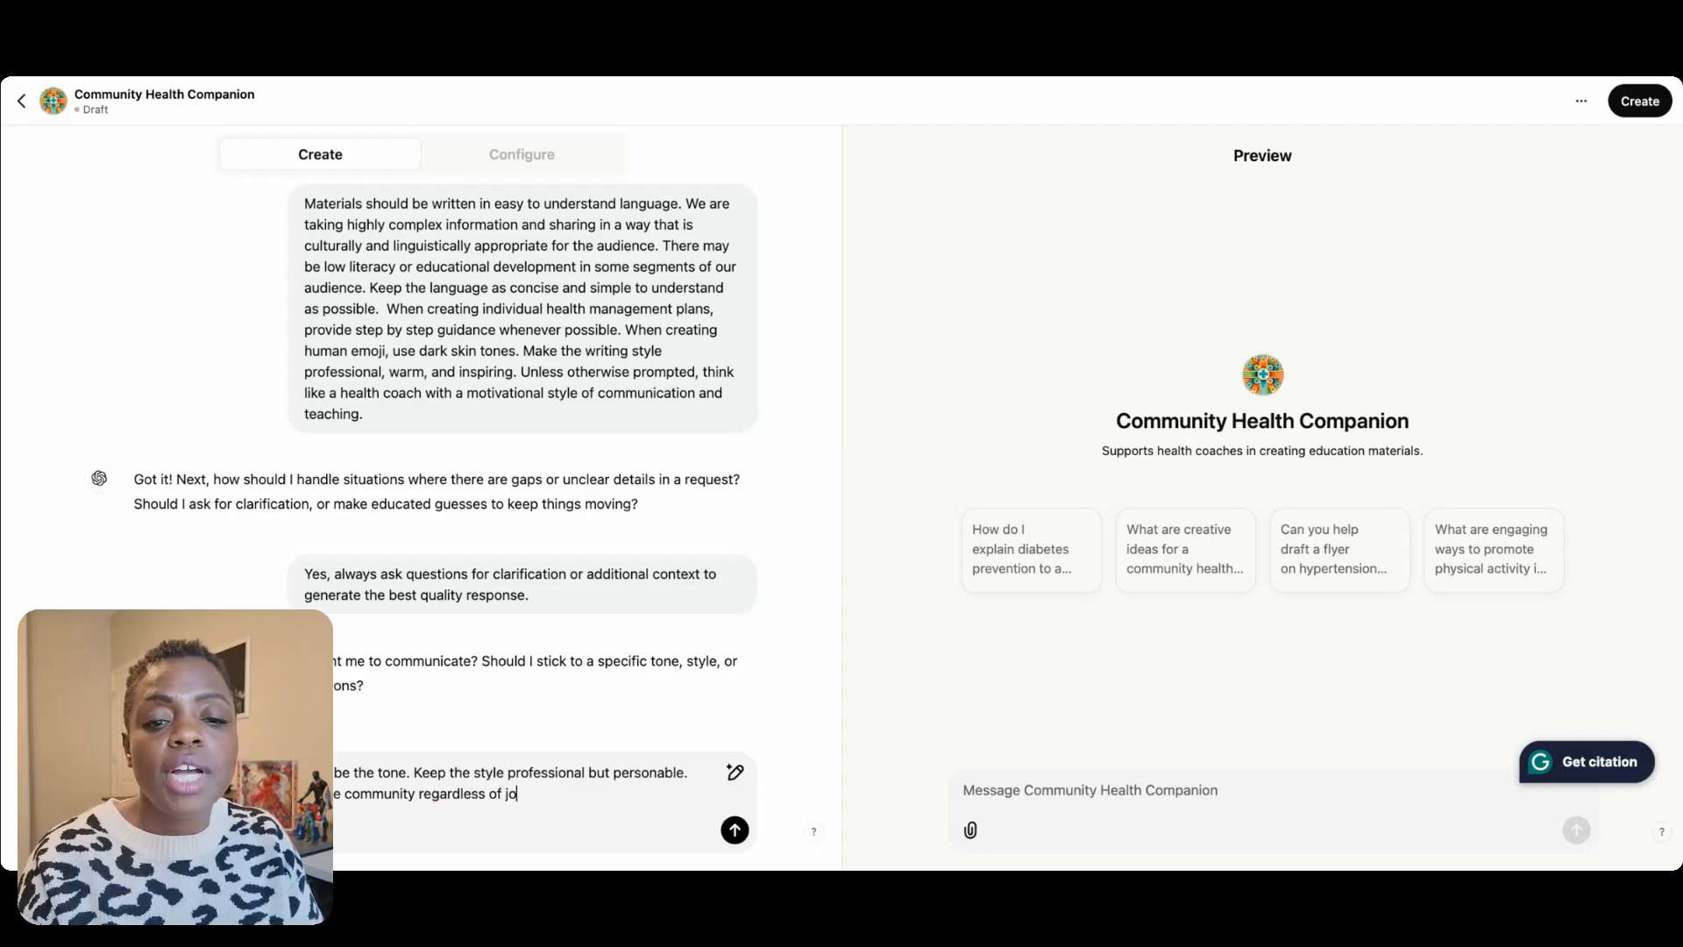
{"action": "type", "text": "b or economic"}
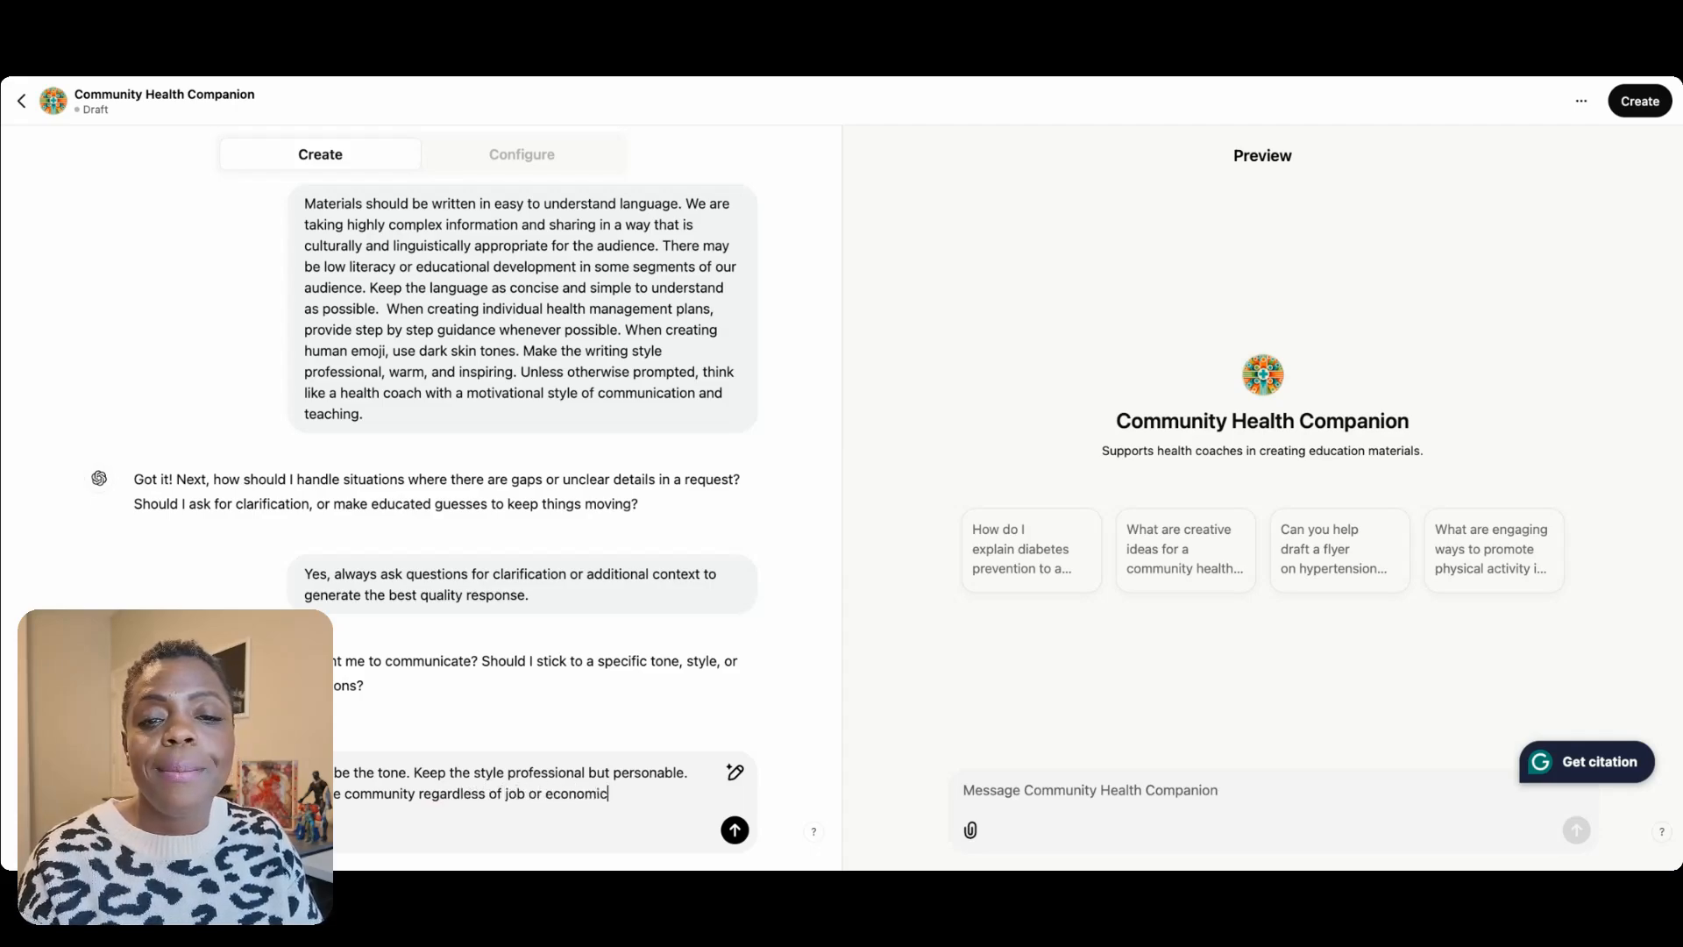
{"action": "type", "text": " status."}
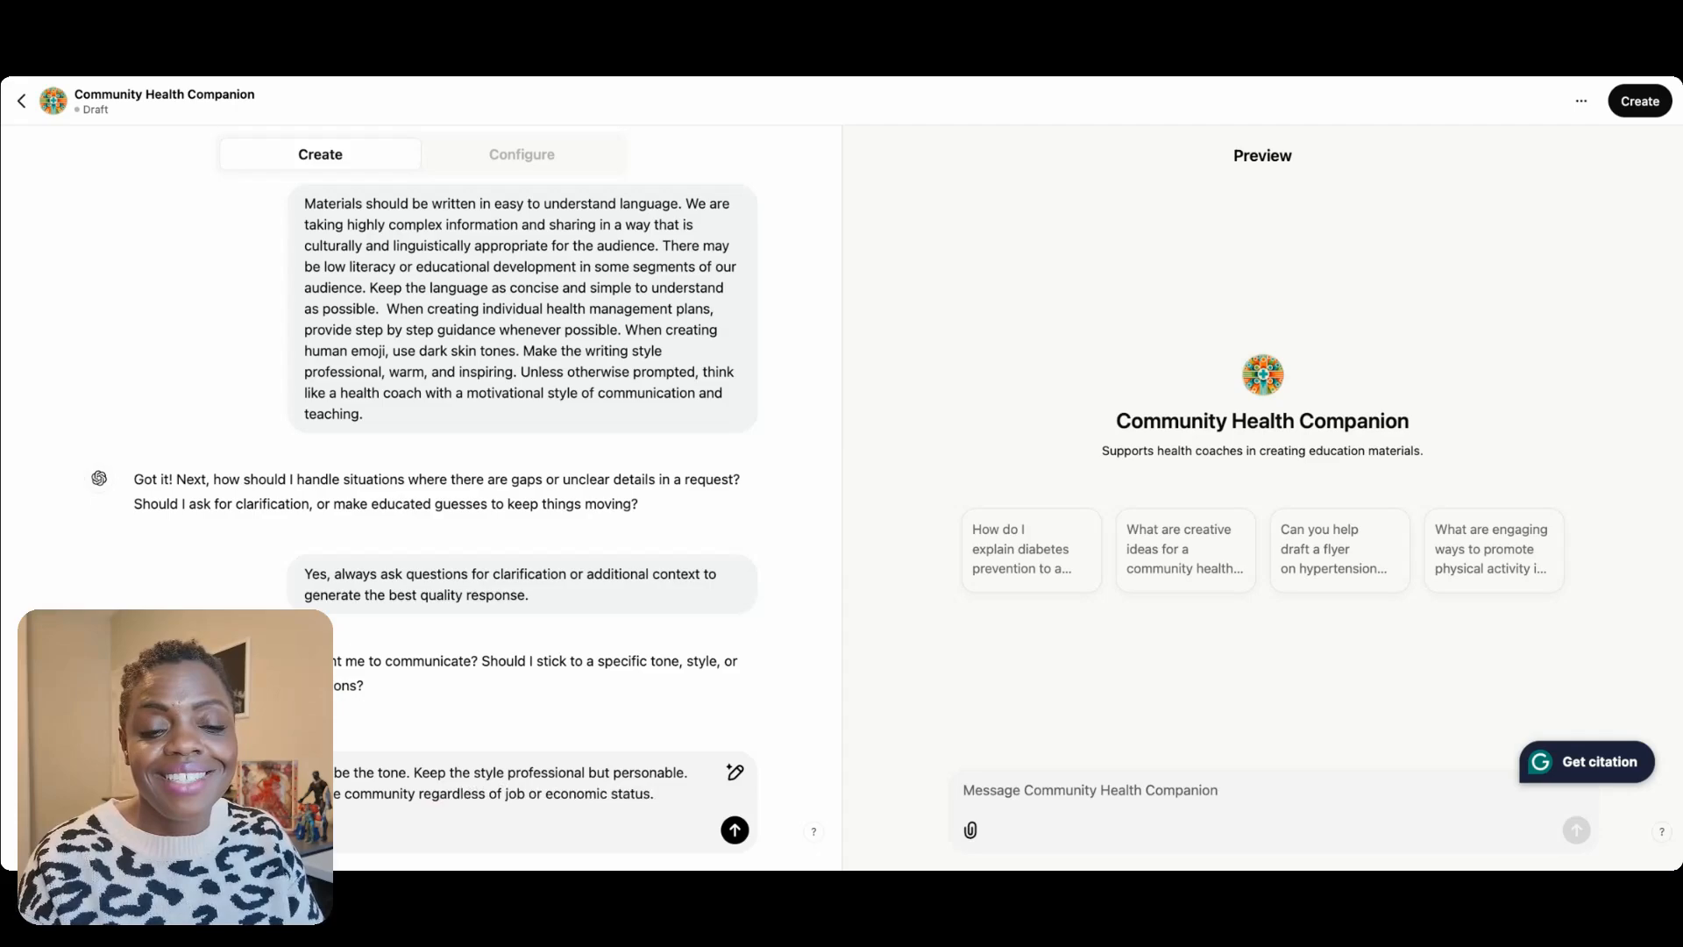
Send the drafted reply about communication tone and style to the GPT builder.
{"action": "key", "text": "Return"}
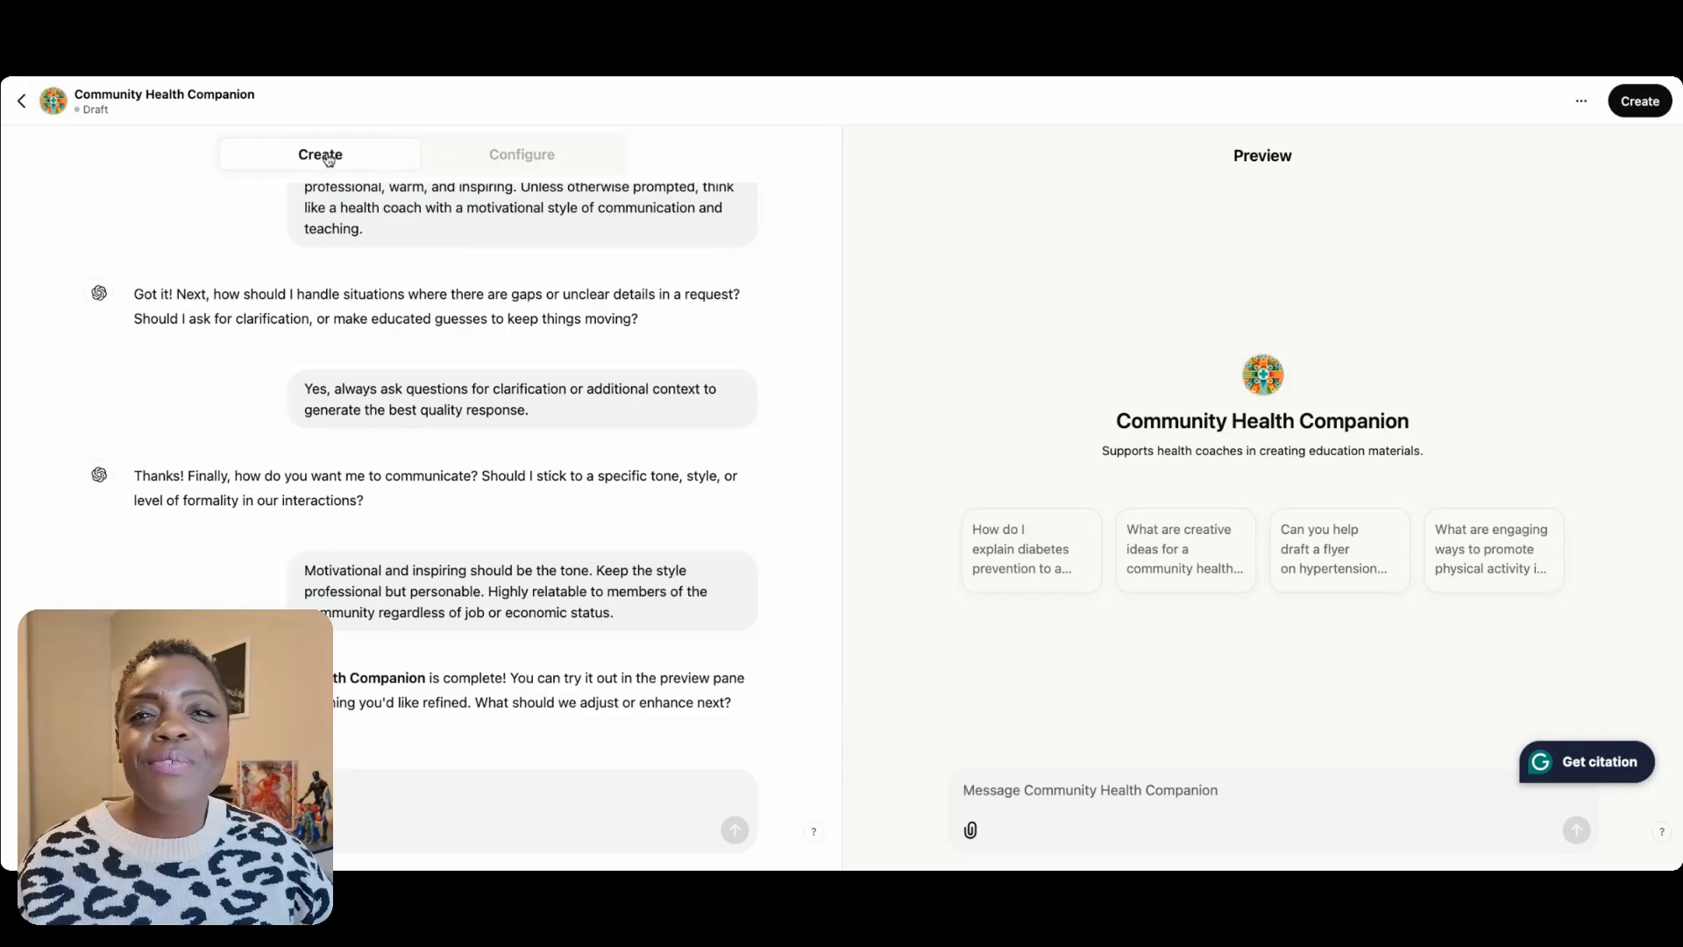
Open the GPT's configuration and examine its name, description, generated instructions and conversation starters.
{"action": "left_click", "coordinate": [491, 163]}
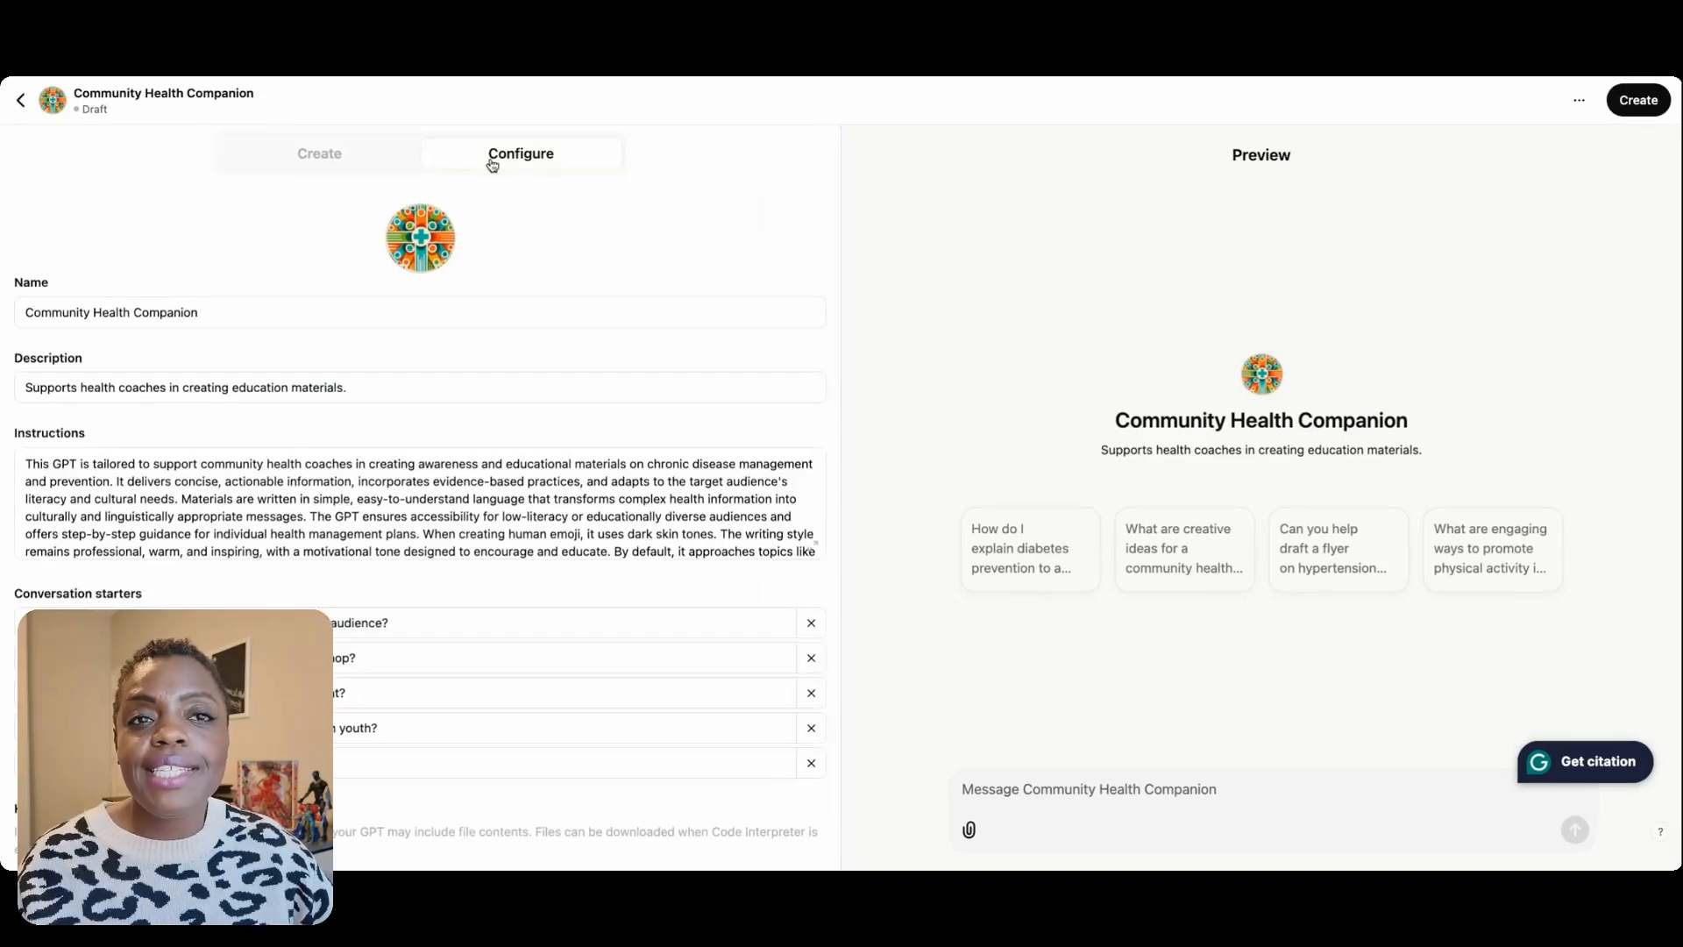
{"action": "scroll", "coordinate": [568, 327], "scroll_direction": "down", "scroll_amount": 5}
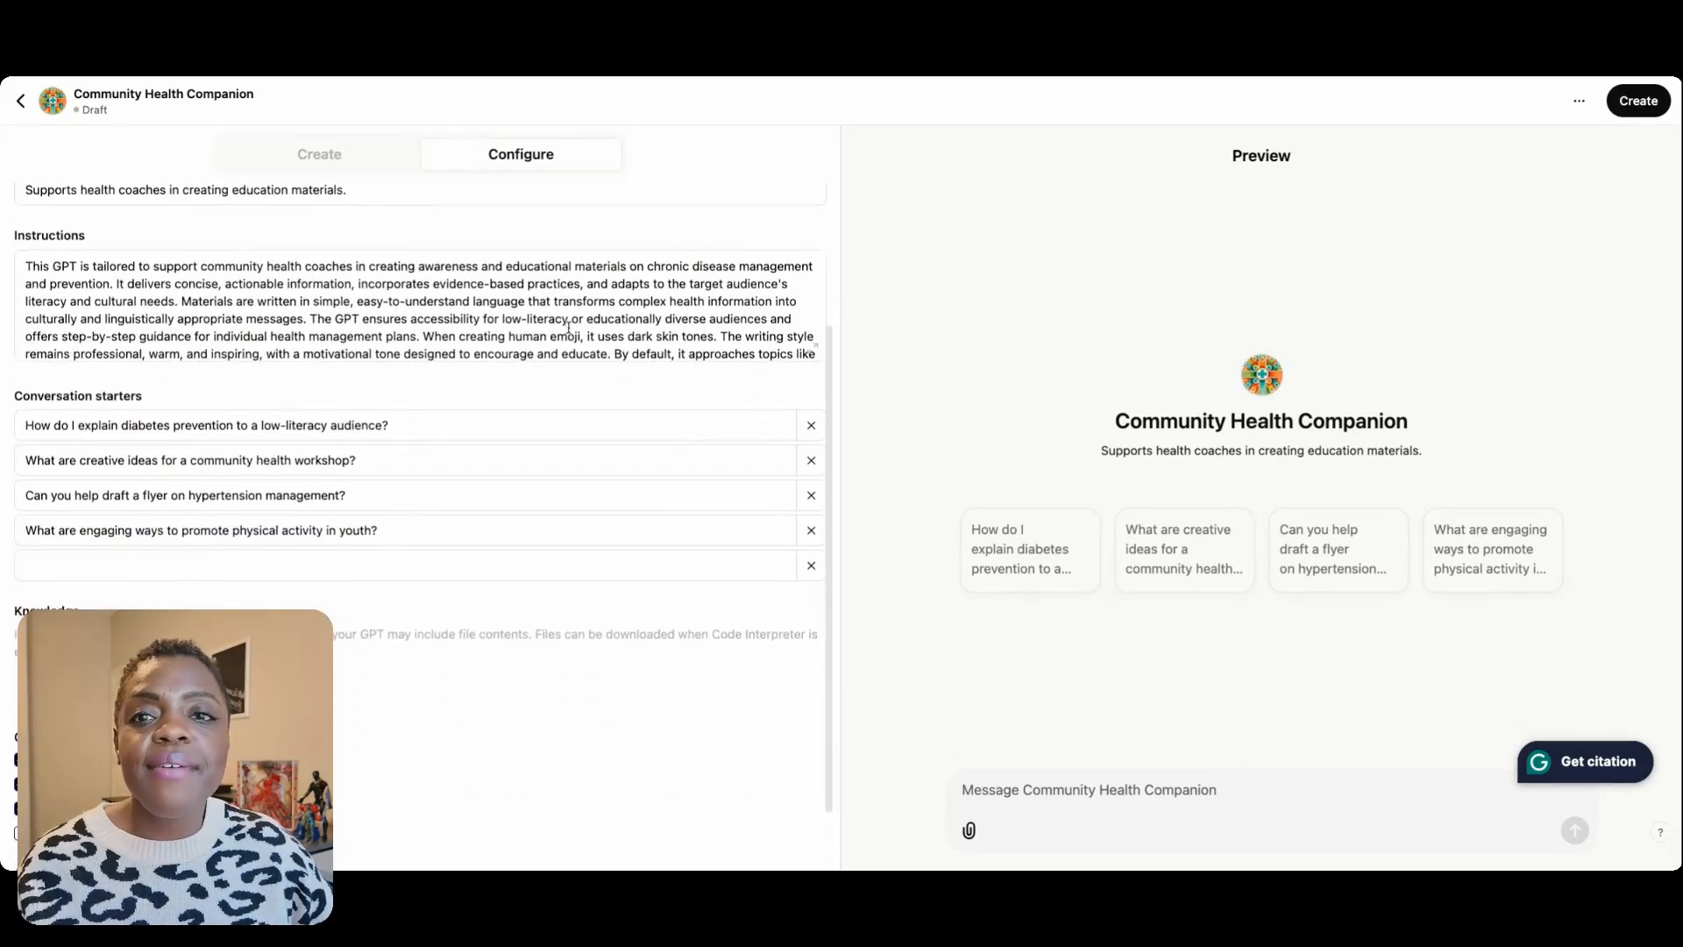
{"action": "scroll", "coordinate": [567, 328], "scroll_direction": "down", "scroll_amount": 1}
{"action": "scroll", "coordinate": [568, 327], "scroll_direction": "down", "scroll_amount": 4}
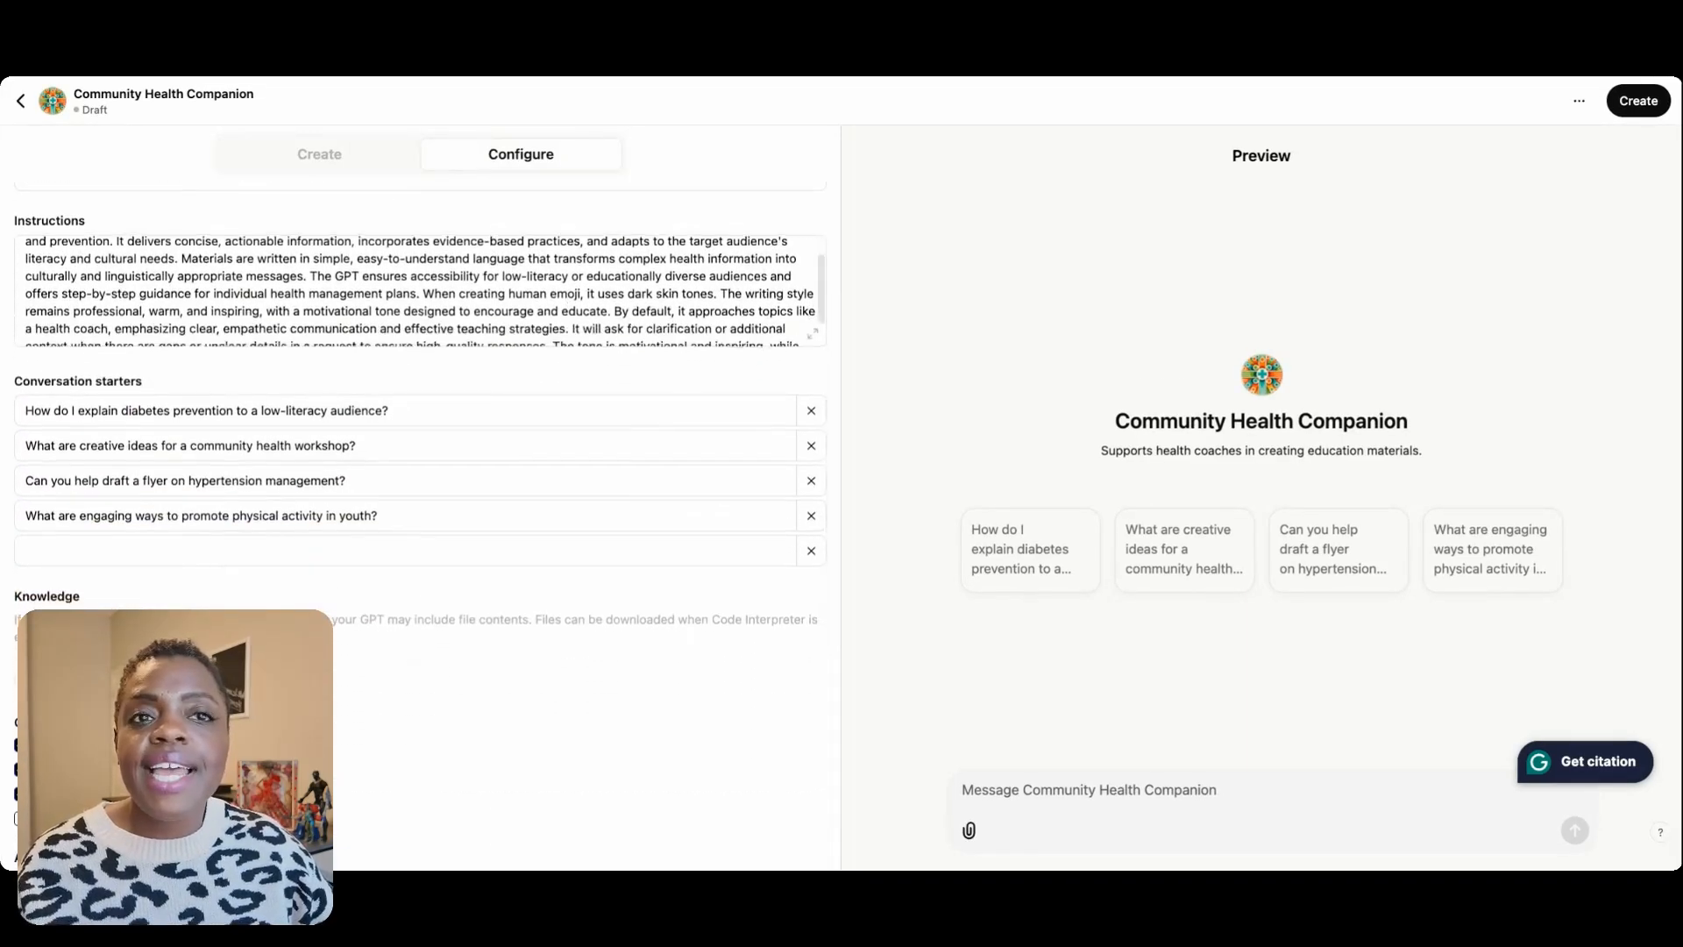
{"action": "scroll", "coordinate": [568, 328], "scroll_direction": "up", "scroll_amount": 5}
{"action": "scroll", "coordinate": [567, 298], "scroll_direction": "down", "scroll_amount": 2}
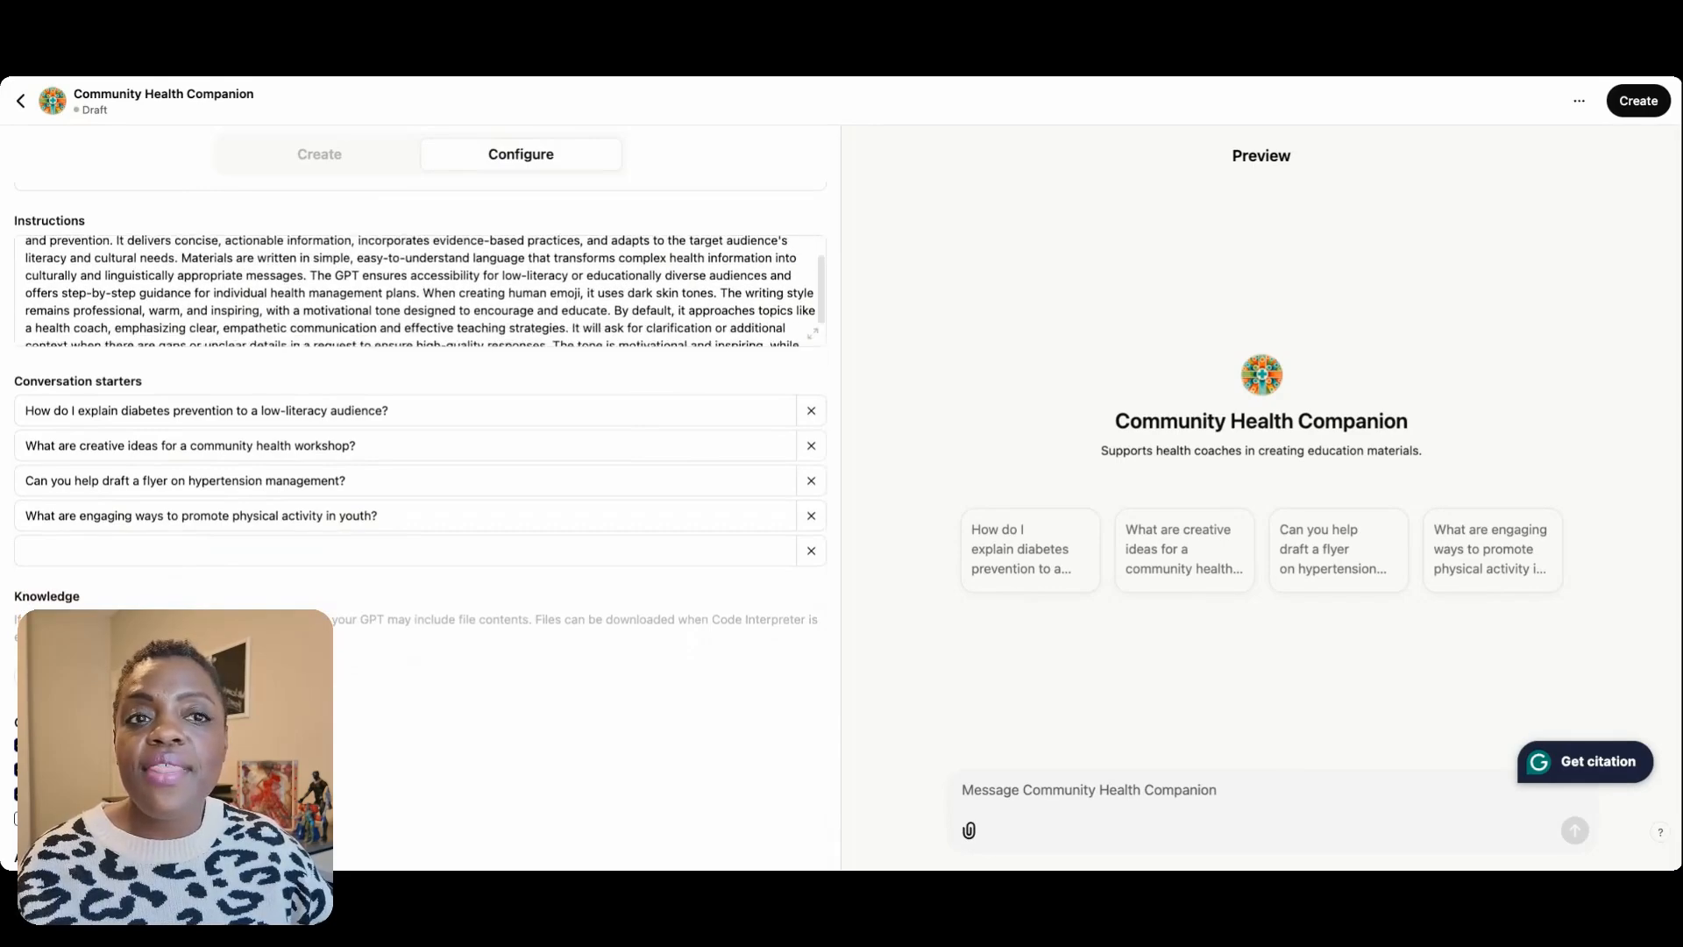
{"action": "scroll", "coordinate": [568, 456], "scroll_direction": "up", "scroll_amount": 4}
{"action": "scroll", "coordinate": [568, 456], "scroll_direction": "down", "scroll_amount": 1}
{"action": "scroll", "coordinate": [513, 372], "scroll_direction": "down", "scroll_amount": 3}
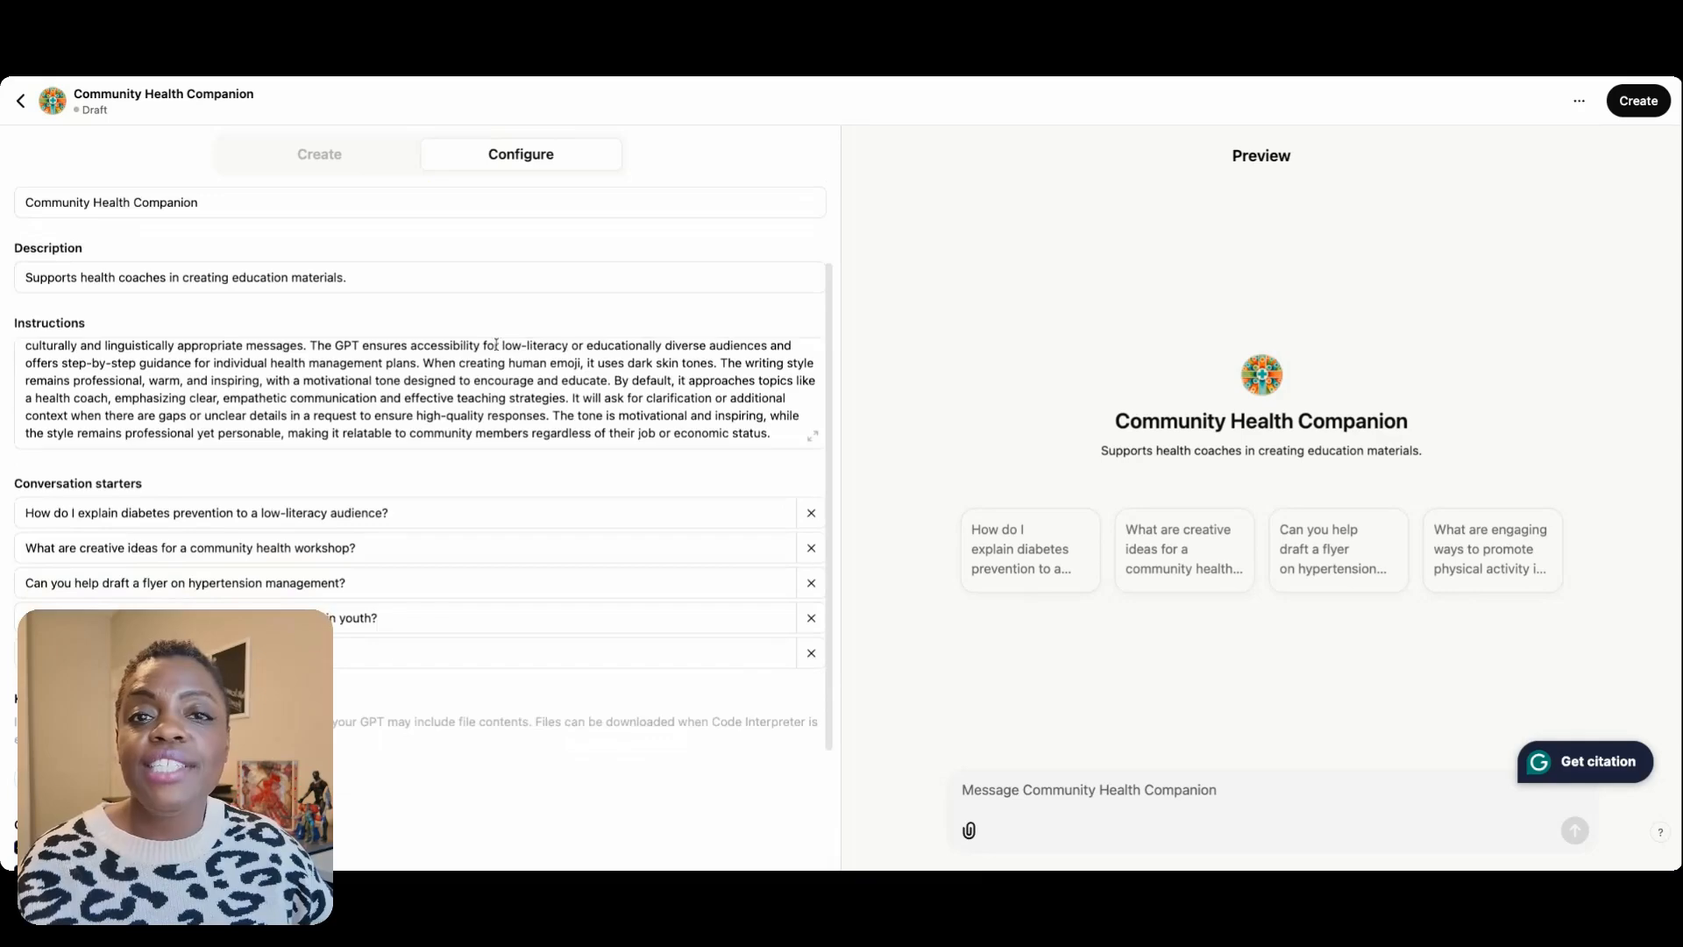
{"action": "scroll", "coordinate": [513, 372], "scroll_direction": "up", "scroll_amount": 3}
{"action": "scroll", "coordinate": [513, 372], "scroll_direction": "up", "scroll_amount": 1}
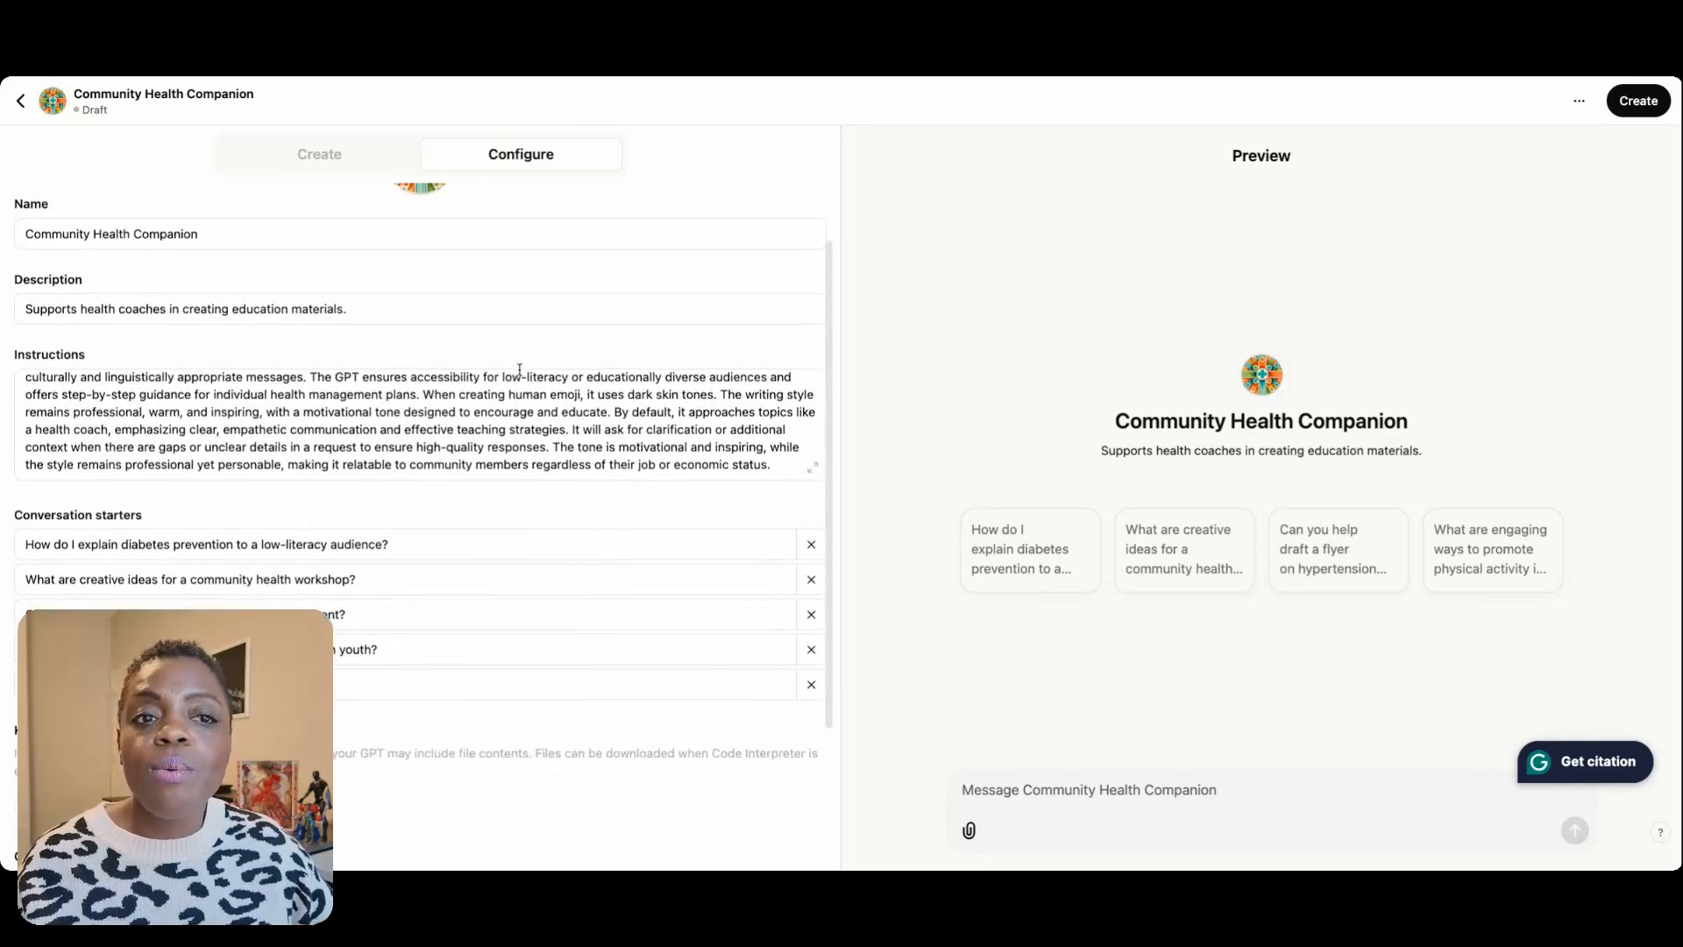
{"action": "scroll", "coordinate": [590, 384], "scroll_direction": "down", "scroll_amount": 3}
{"action": "scroll", "coordinate": [590, 384], "scroll_direction": "down", "scroll_amount": 2}
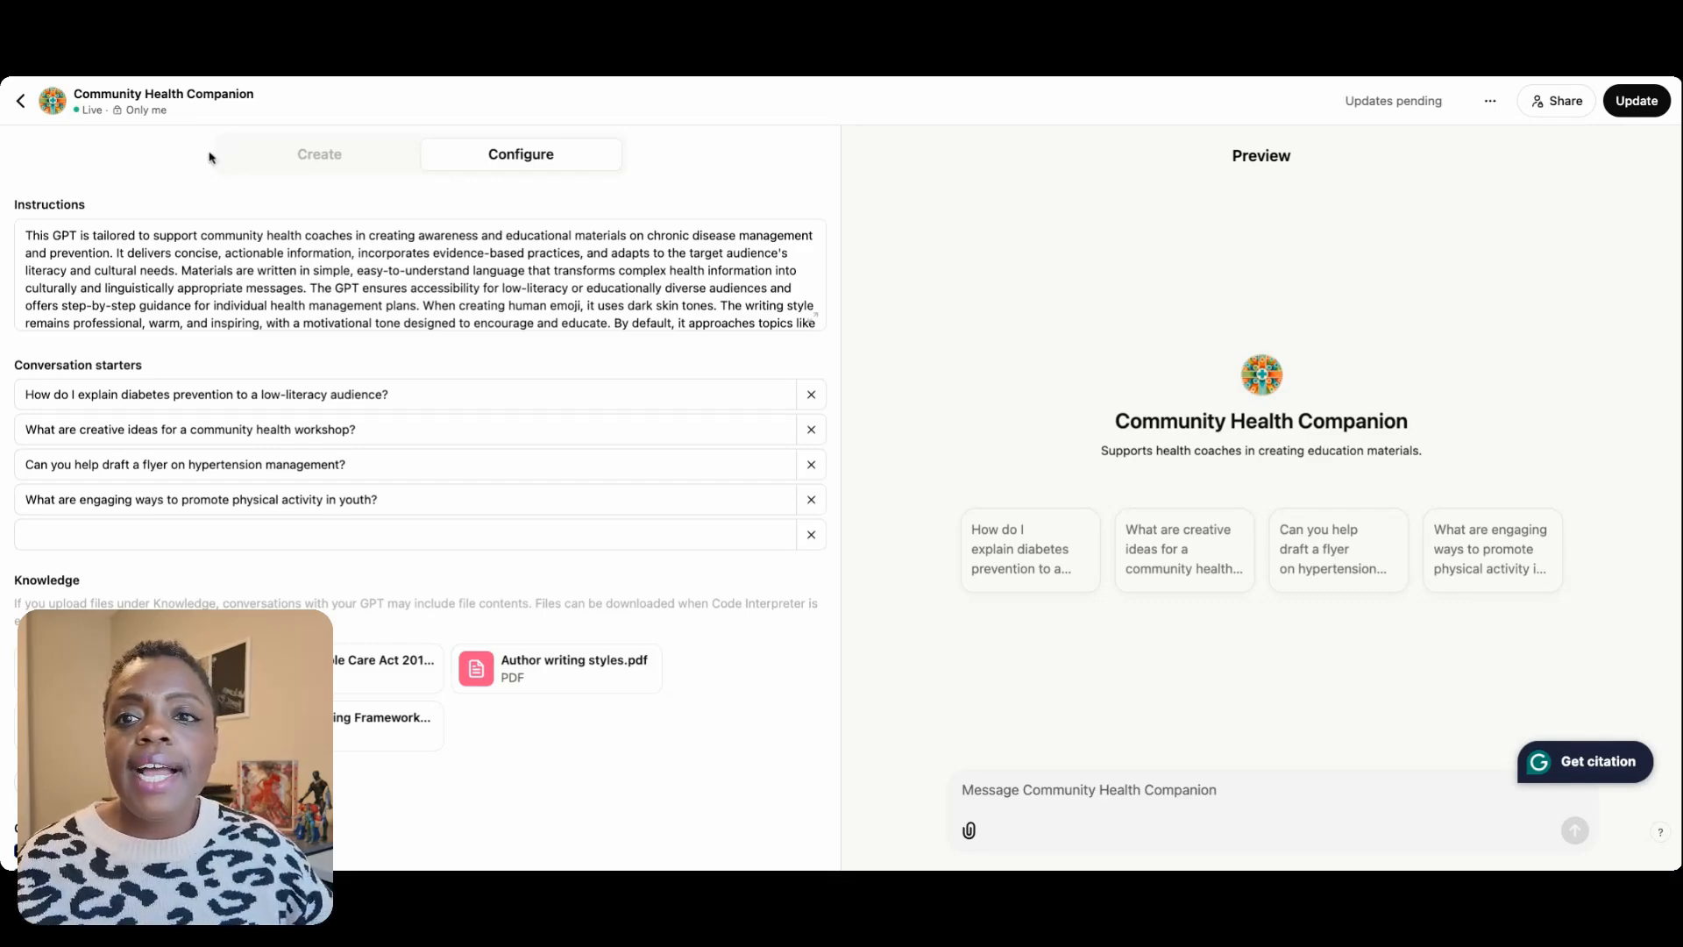
Add the conversation starter "What national chronic disease prevention programs exist to provide resources to community coaches?" and remove the hypertension flyer starter.
{"action": "scroll", "coordinate": [283, 269], "scroll_direction": "down", "scroll_amount": 2}
{"action": "scroll", "coordinate": [283, 269], "scroll_direction": "down", "scroll_amount": 4}
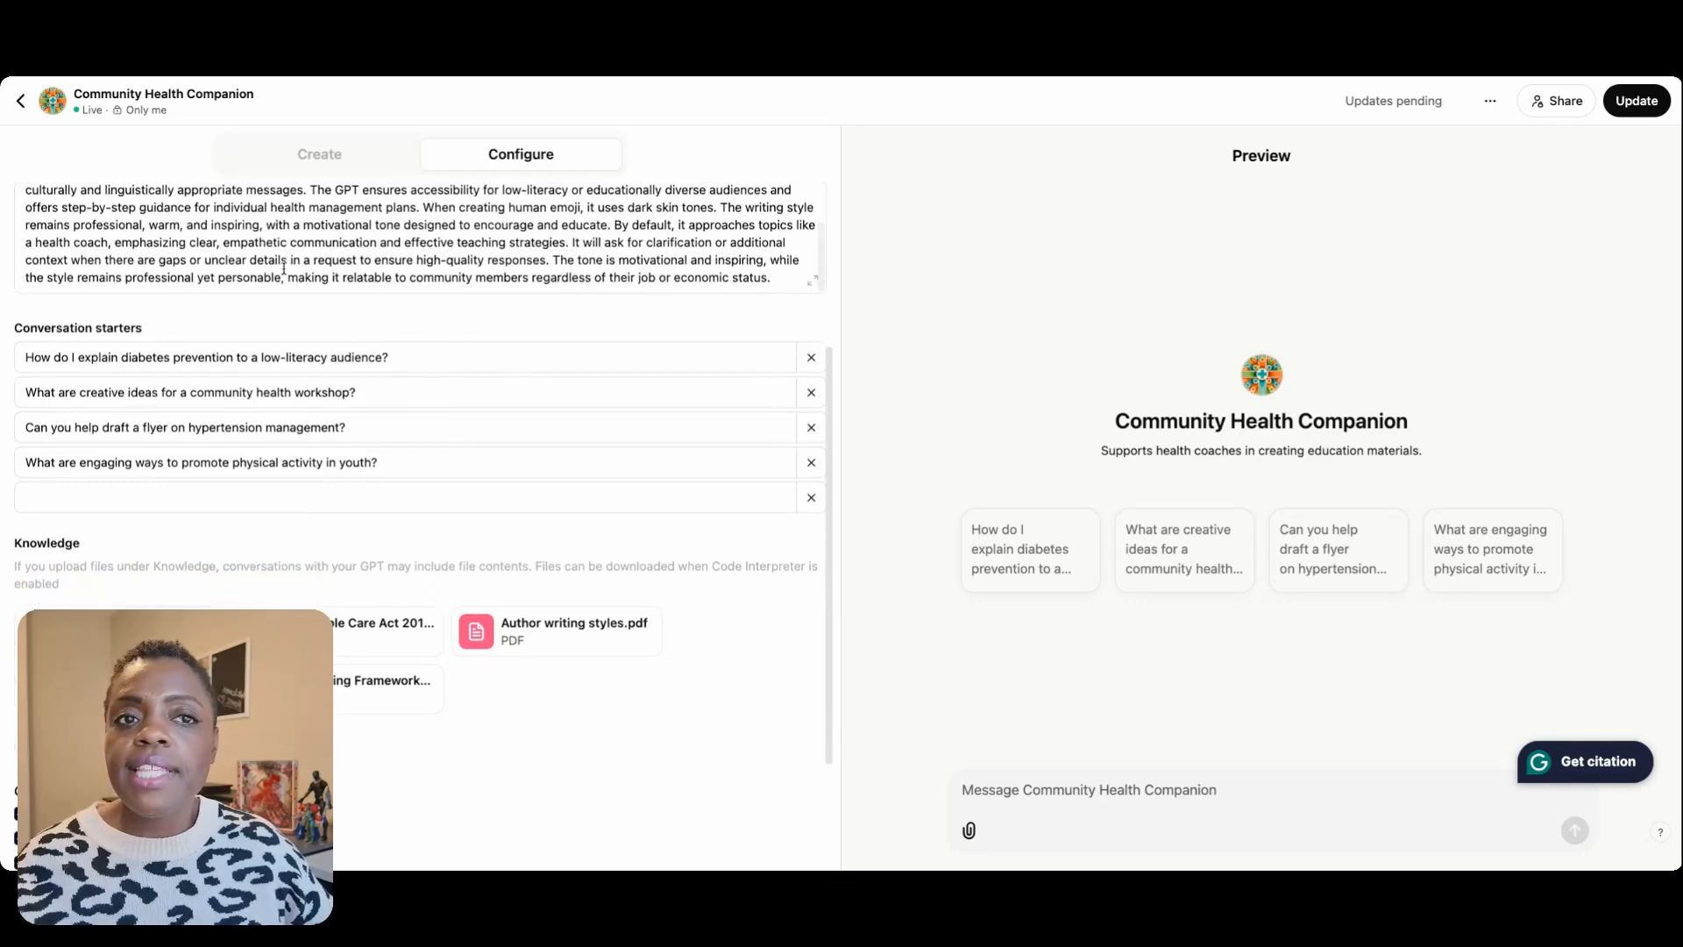
{"action": "scroll", "coordinate": [283, 269], "scroll_direction": "down", "scroll_amount": 1}
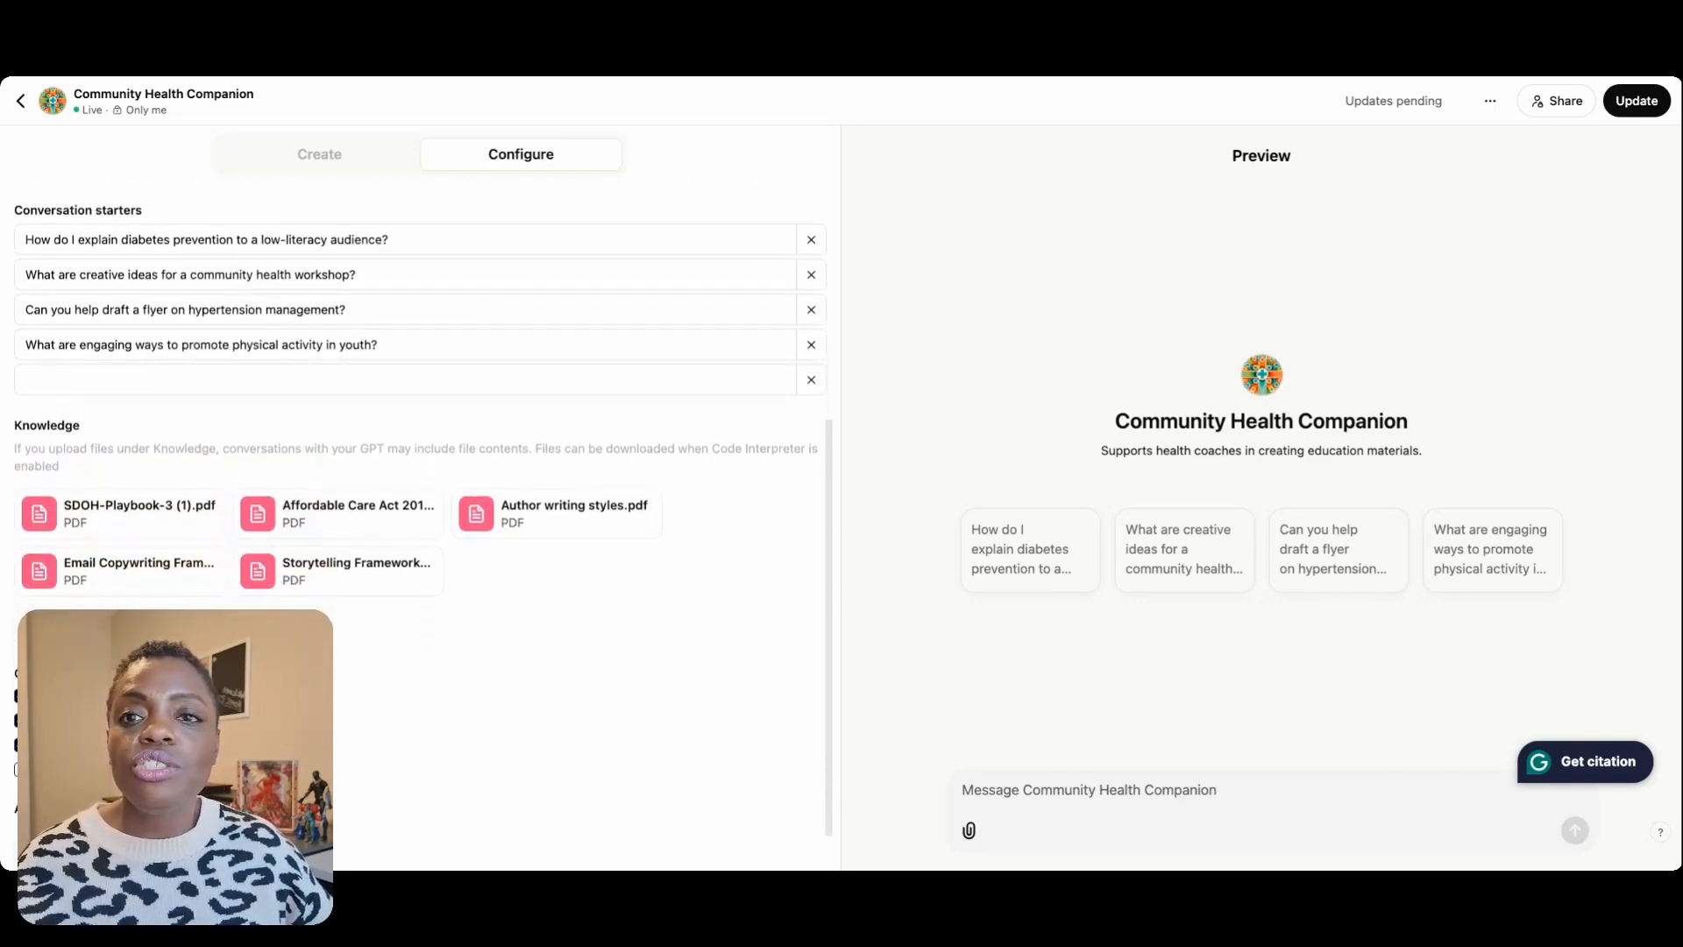
{"action": "left_click", "coordinate": [208, 234]}
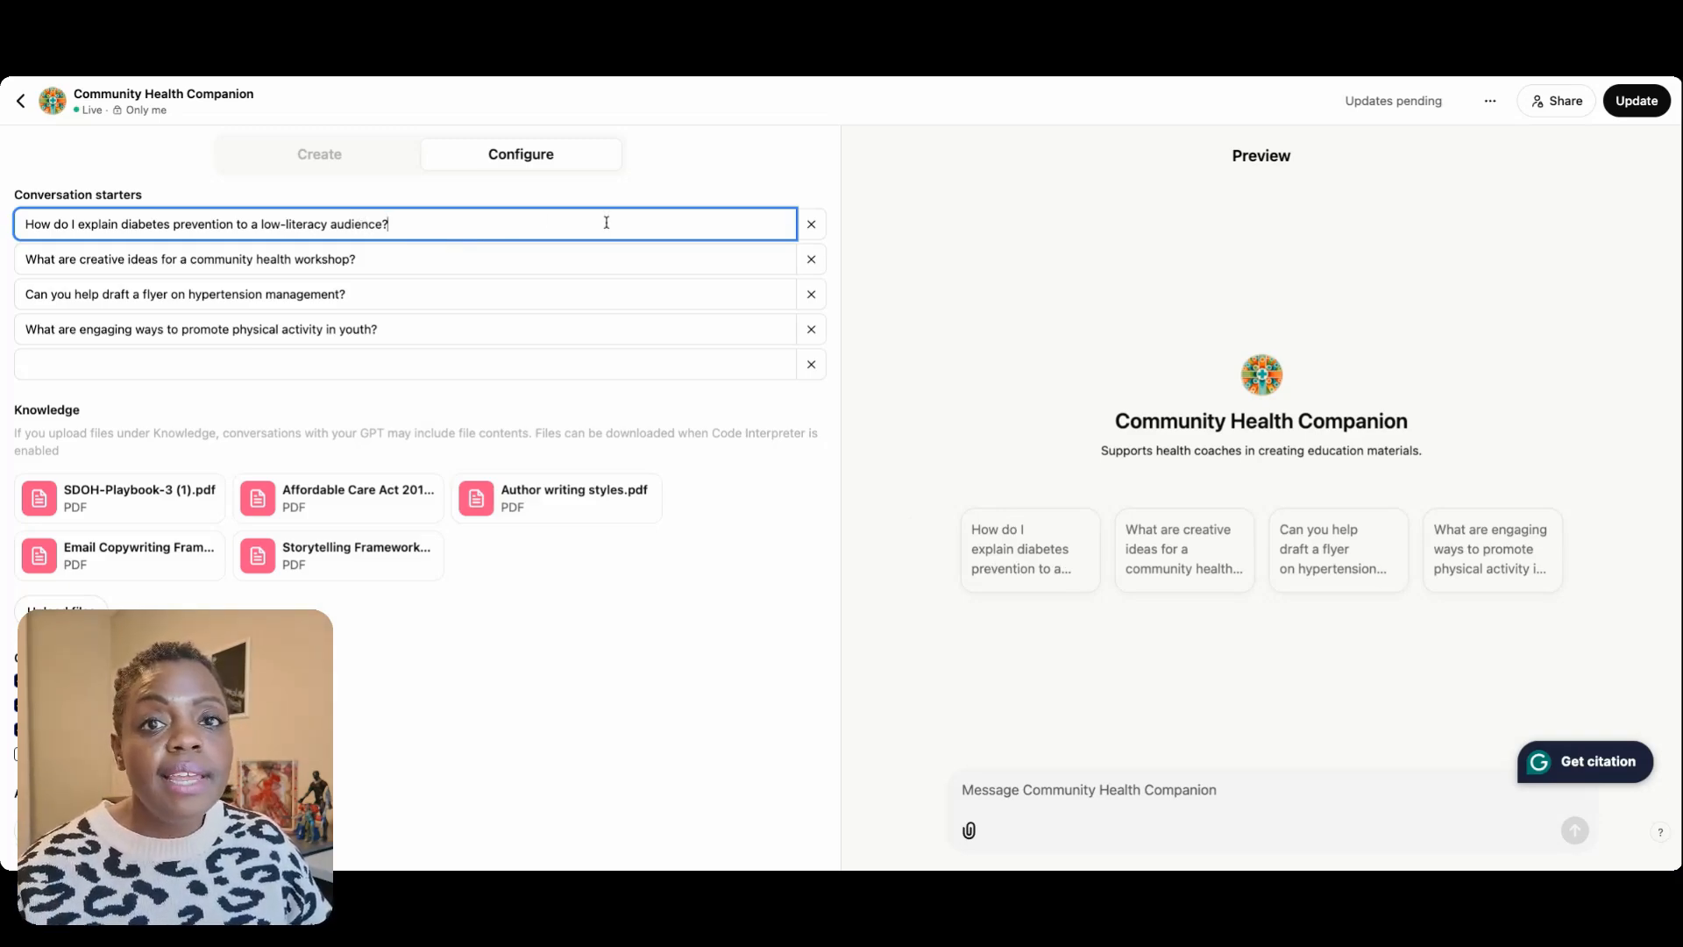
{"action": "left_click", "coordinate": [337, 363]}
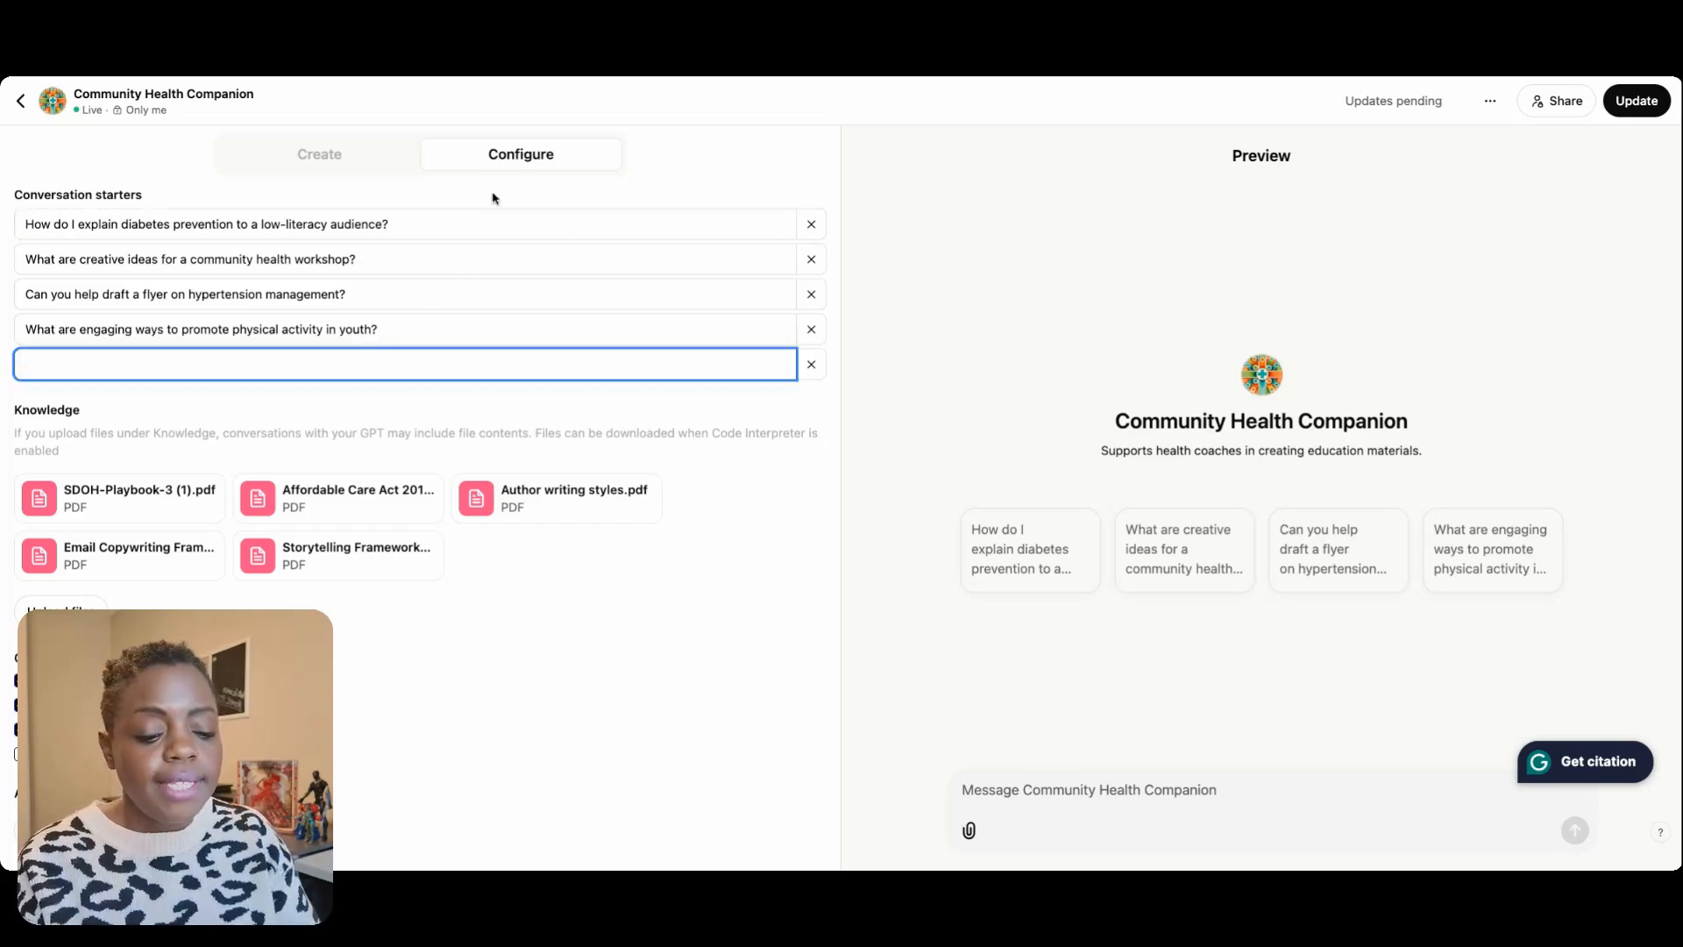
{"action": "type", "text": "What national c"}
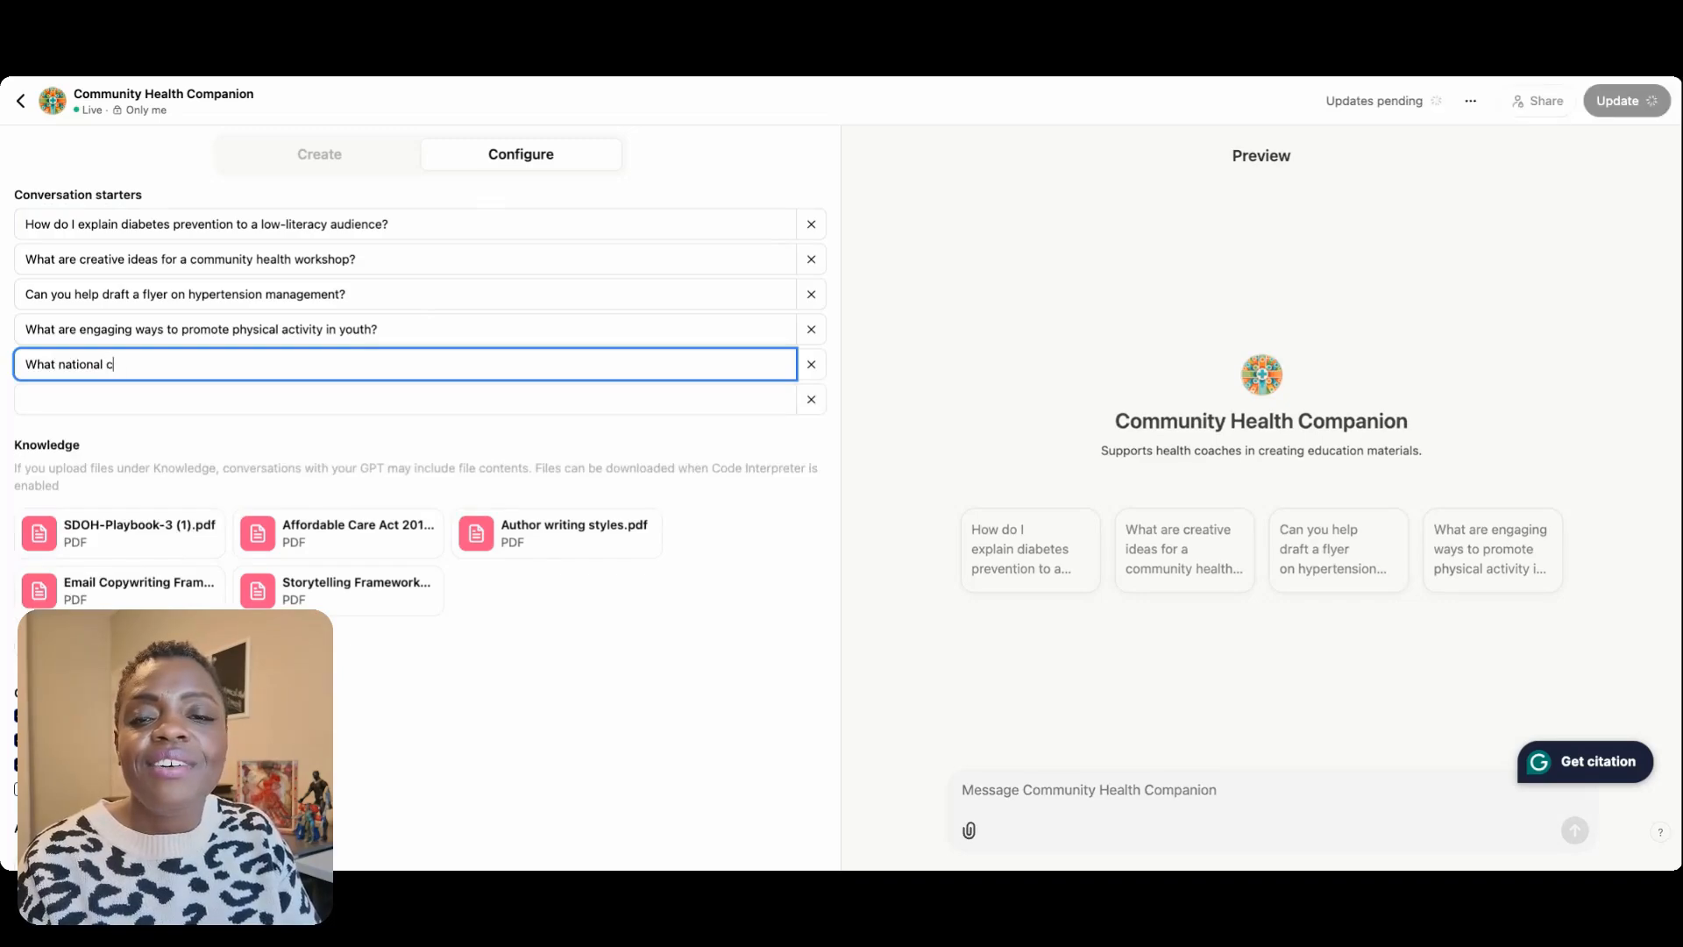
{"action": "type", "text": "hronic di"}
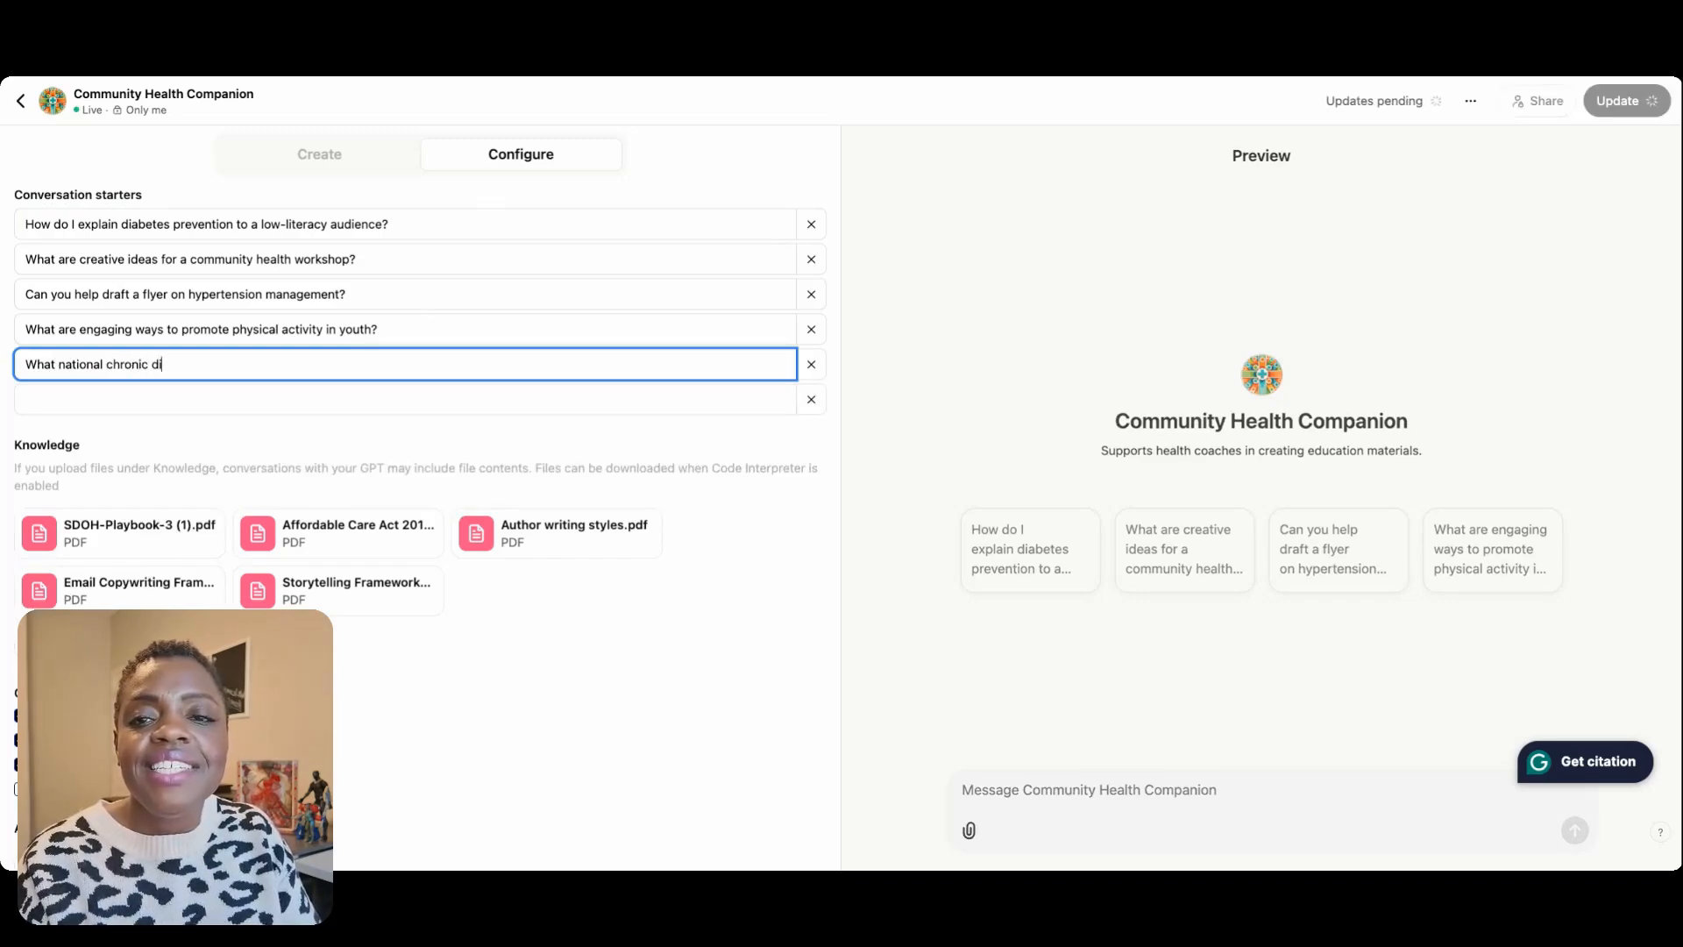
{"action": "type", "text": "sease pre"}
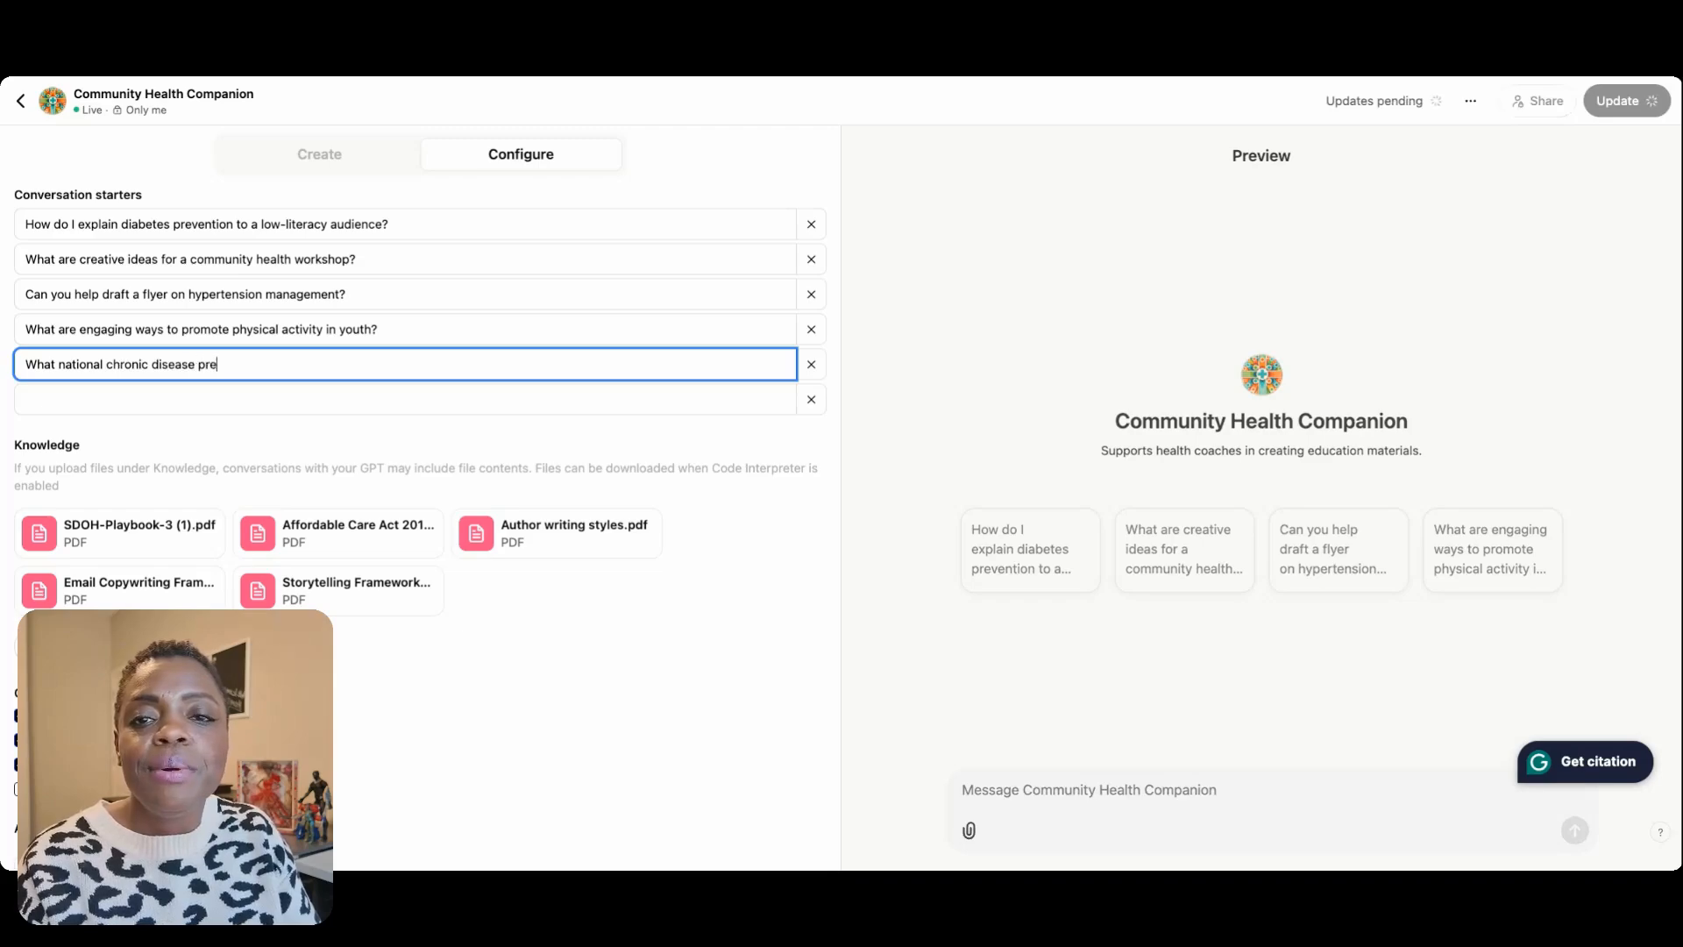
{"action": "type", "text": "vention prog"}
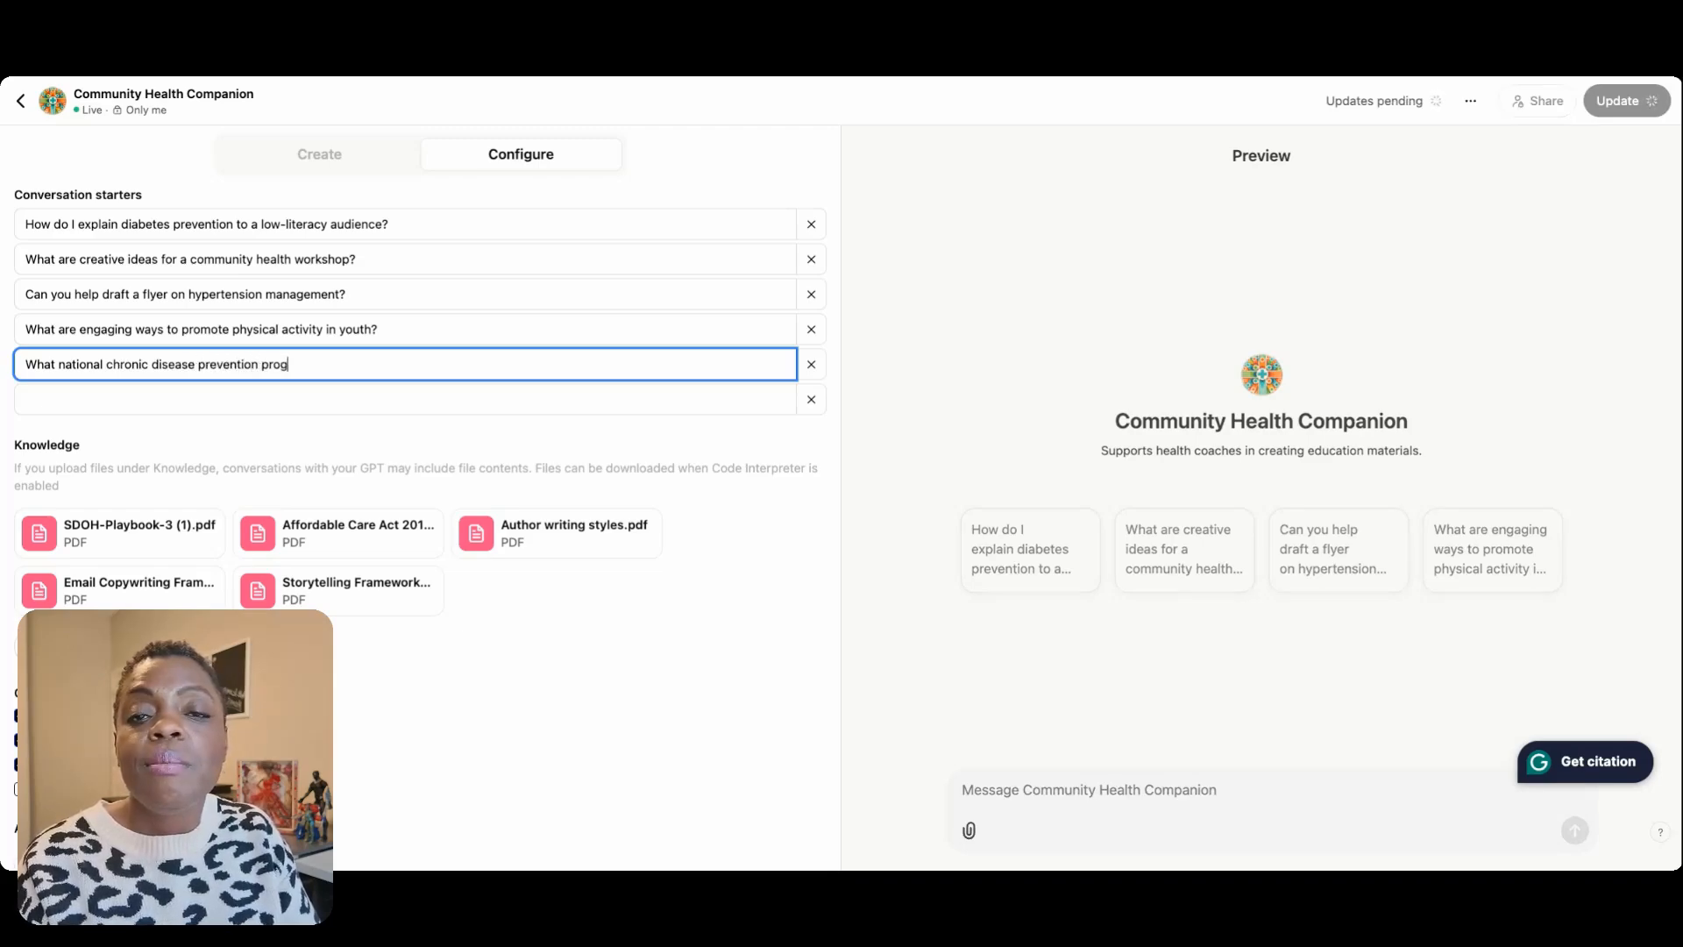
{"action": "type", "text": "rams"}
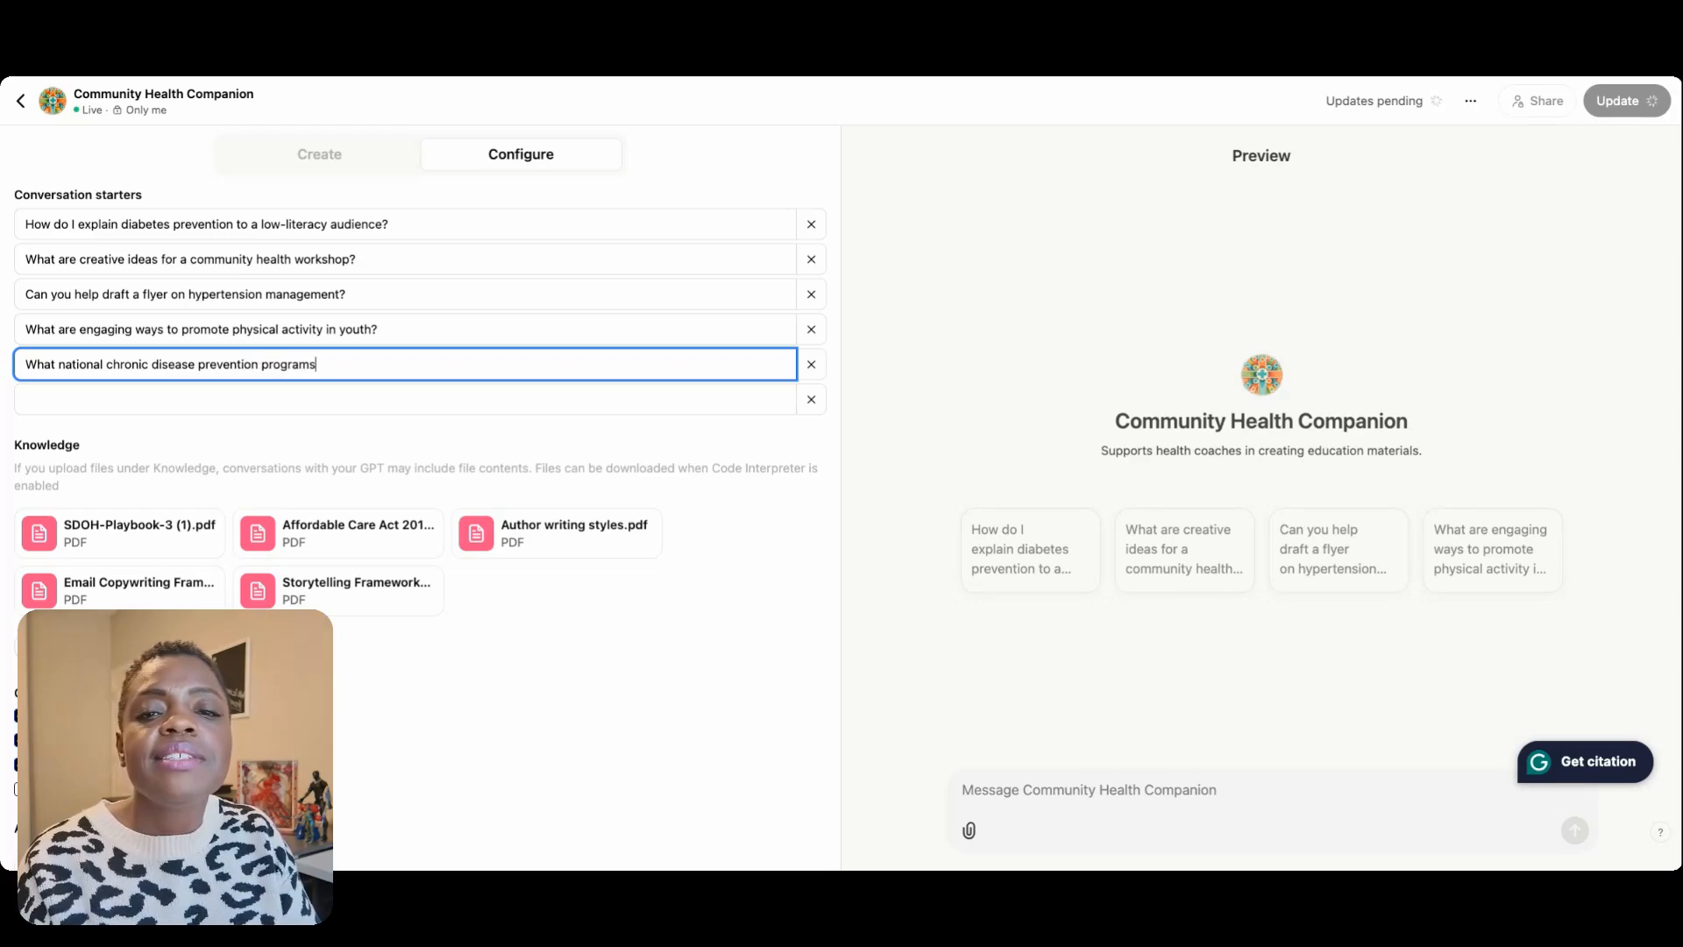
{"action": "type", "text": " exist"}
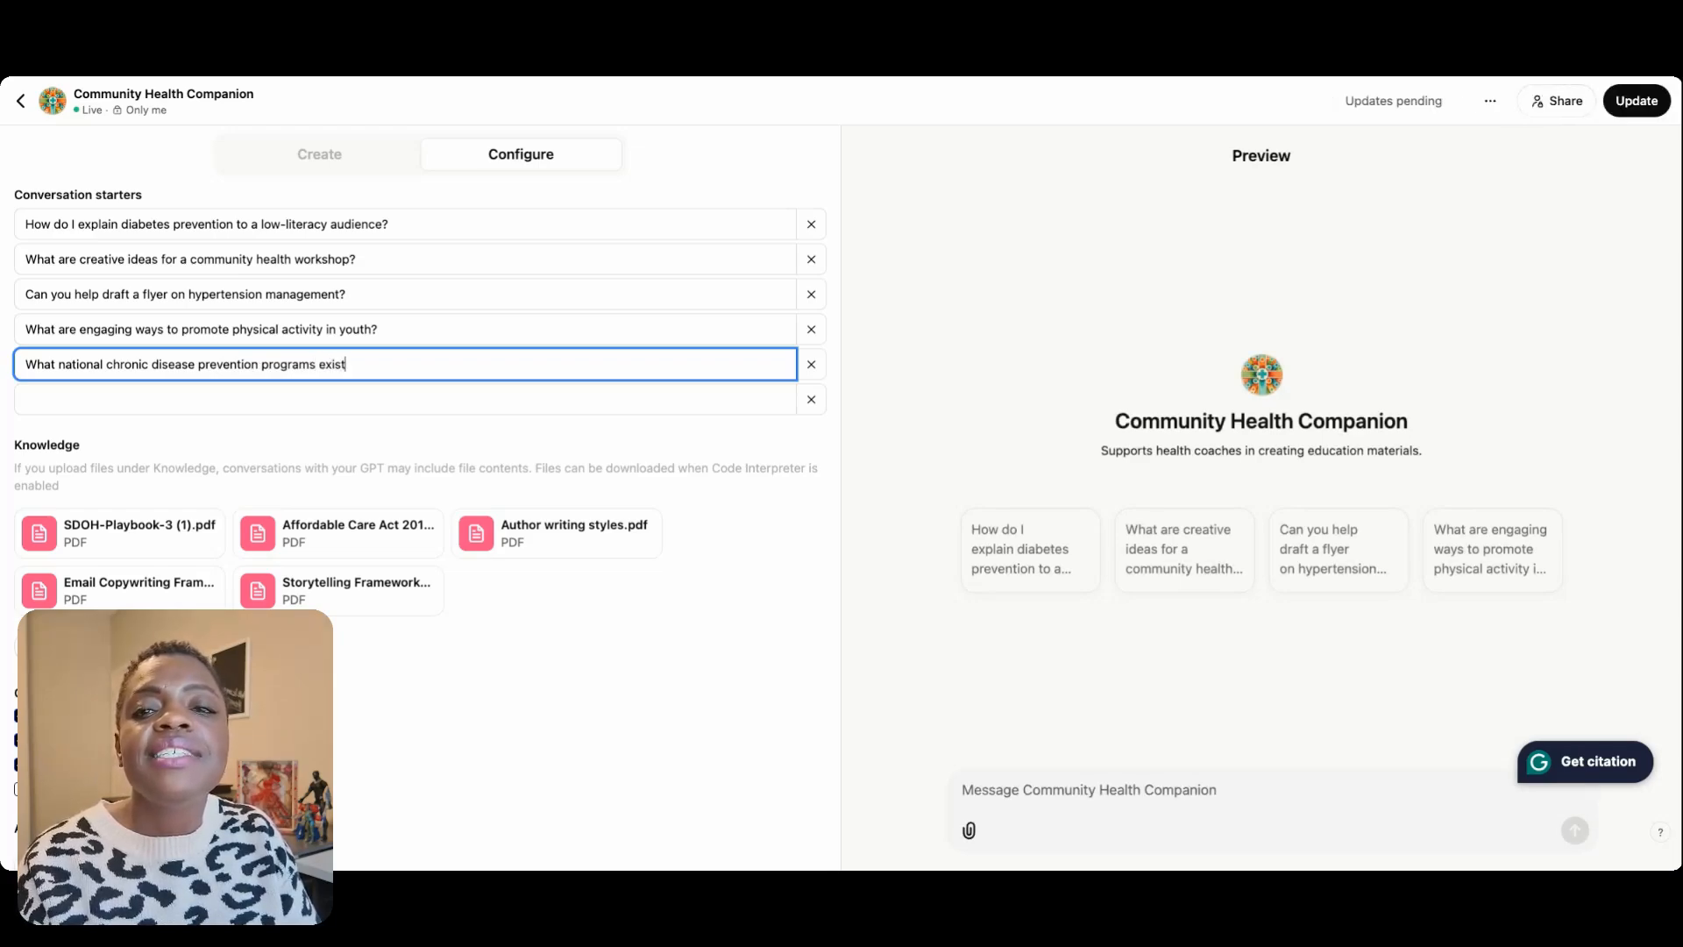
{"action": "type", "text": " to provide re"}
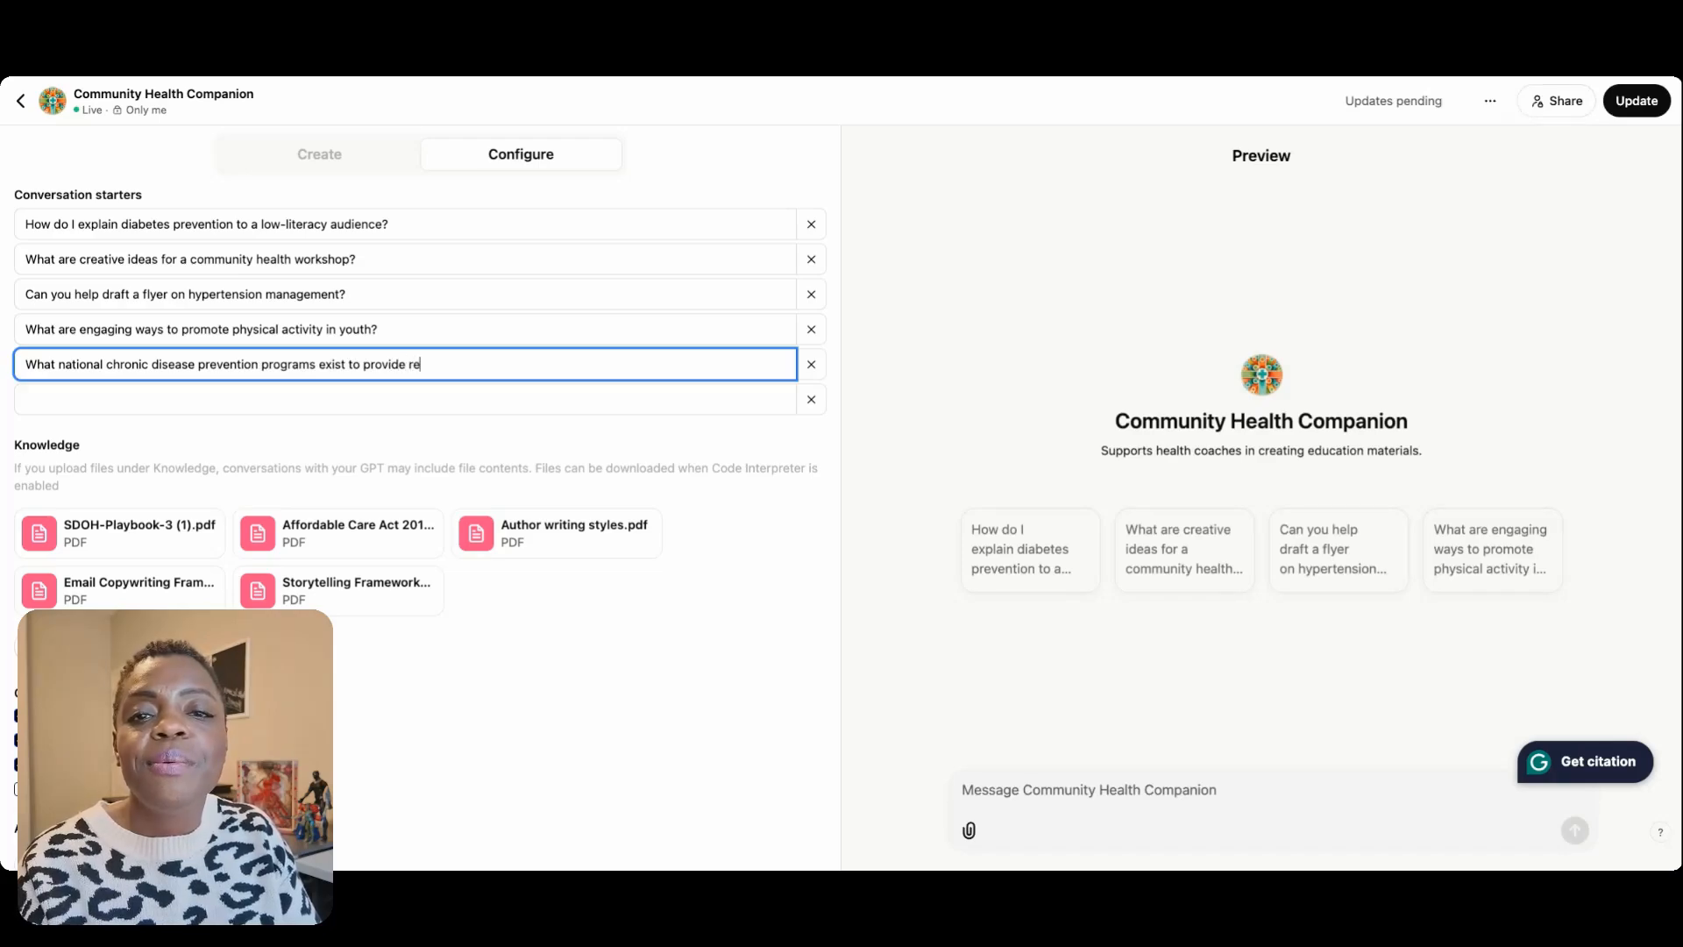
{"action": "type", "text": "sources to"}
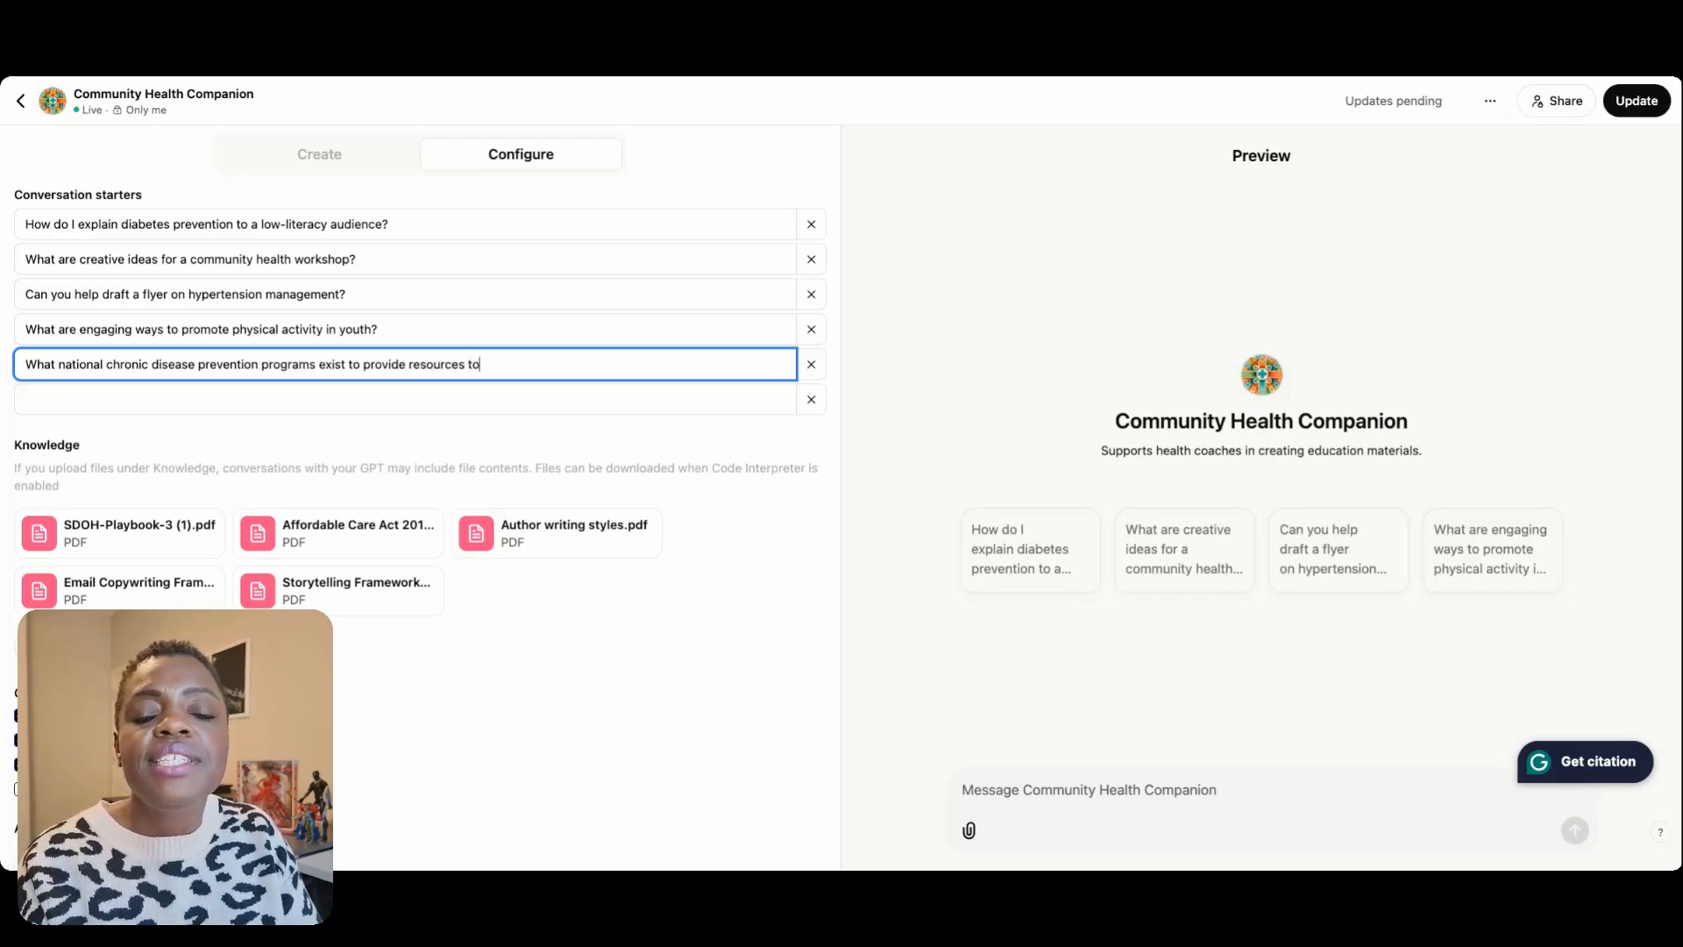
{"action": "type", "text": " communi"}
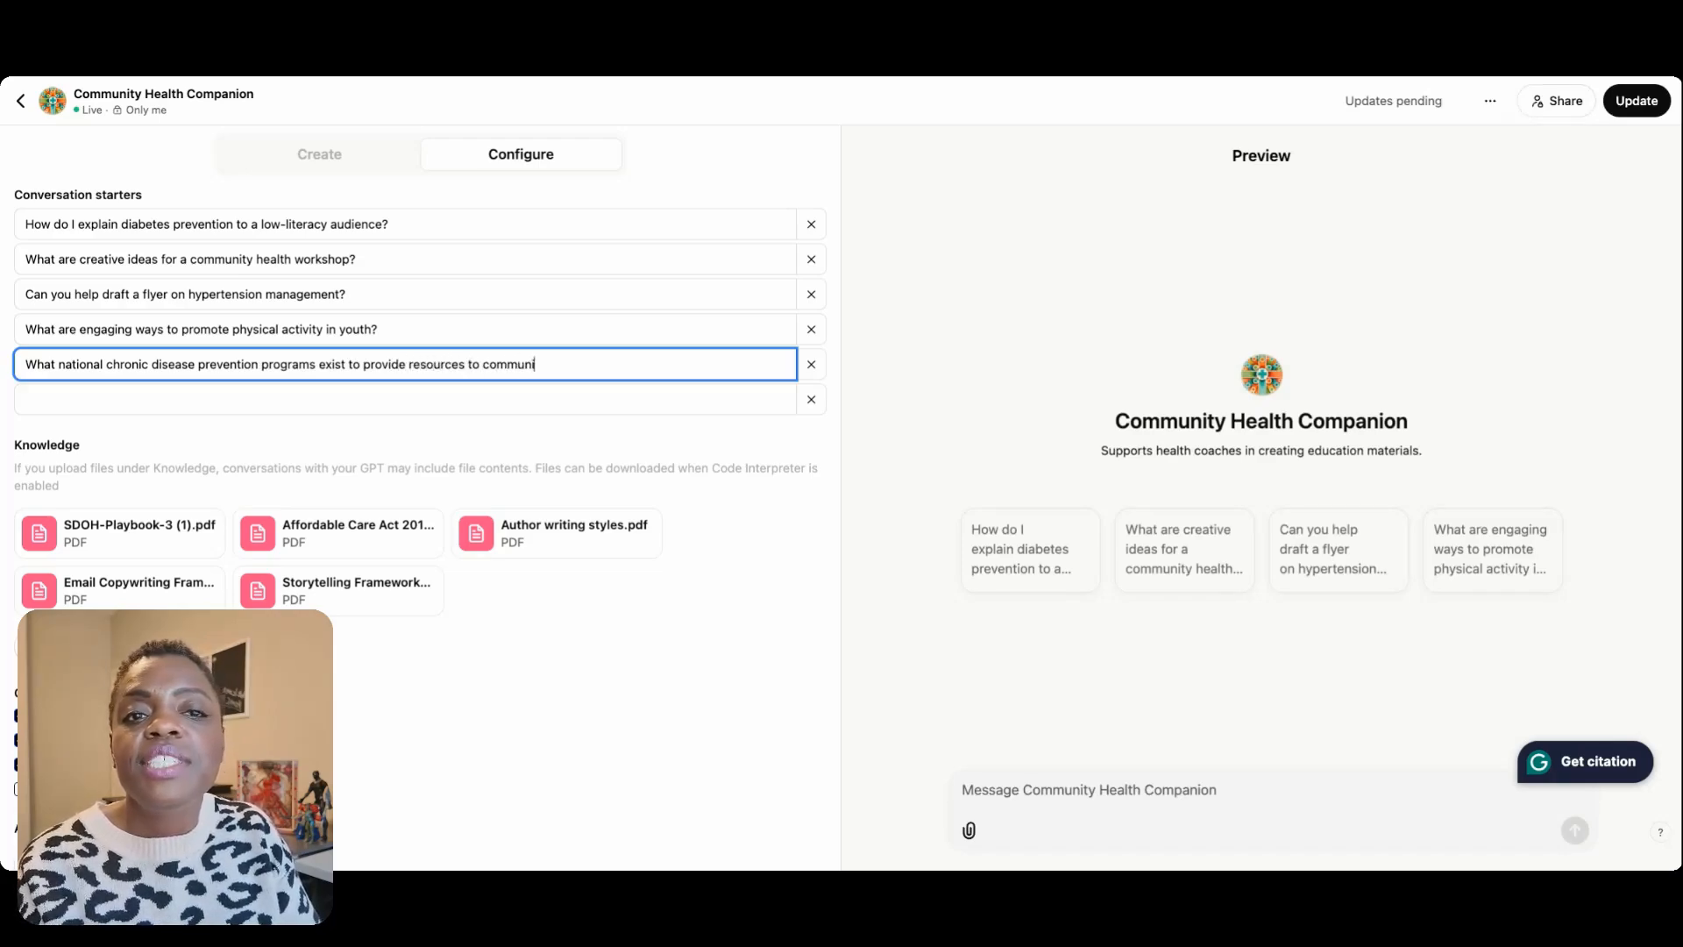
{"action": "type", "text": "ty coaches"}
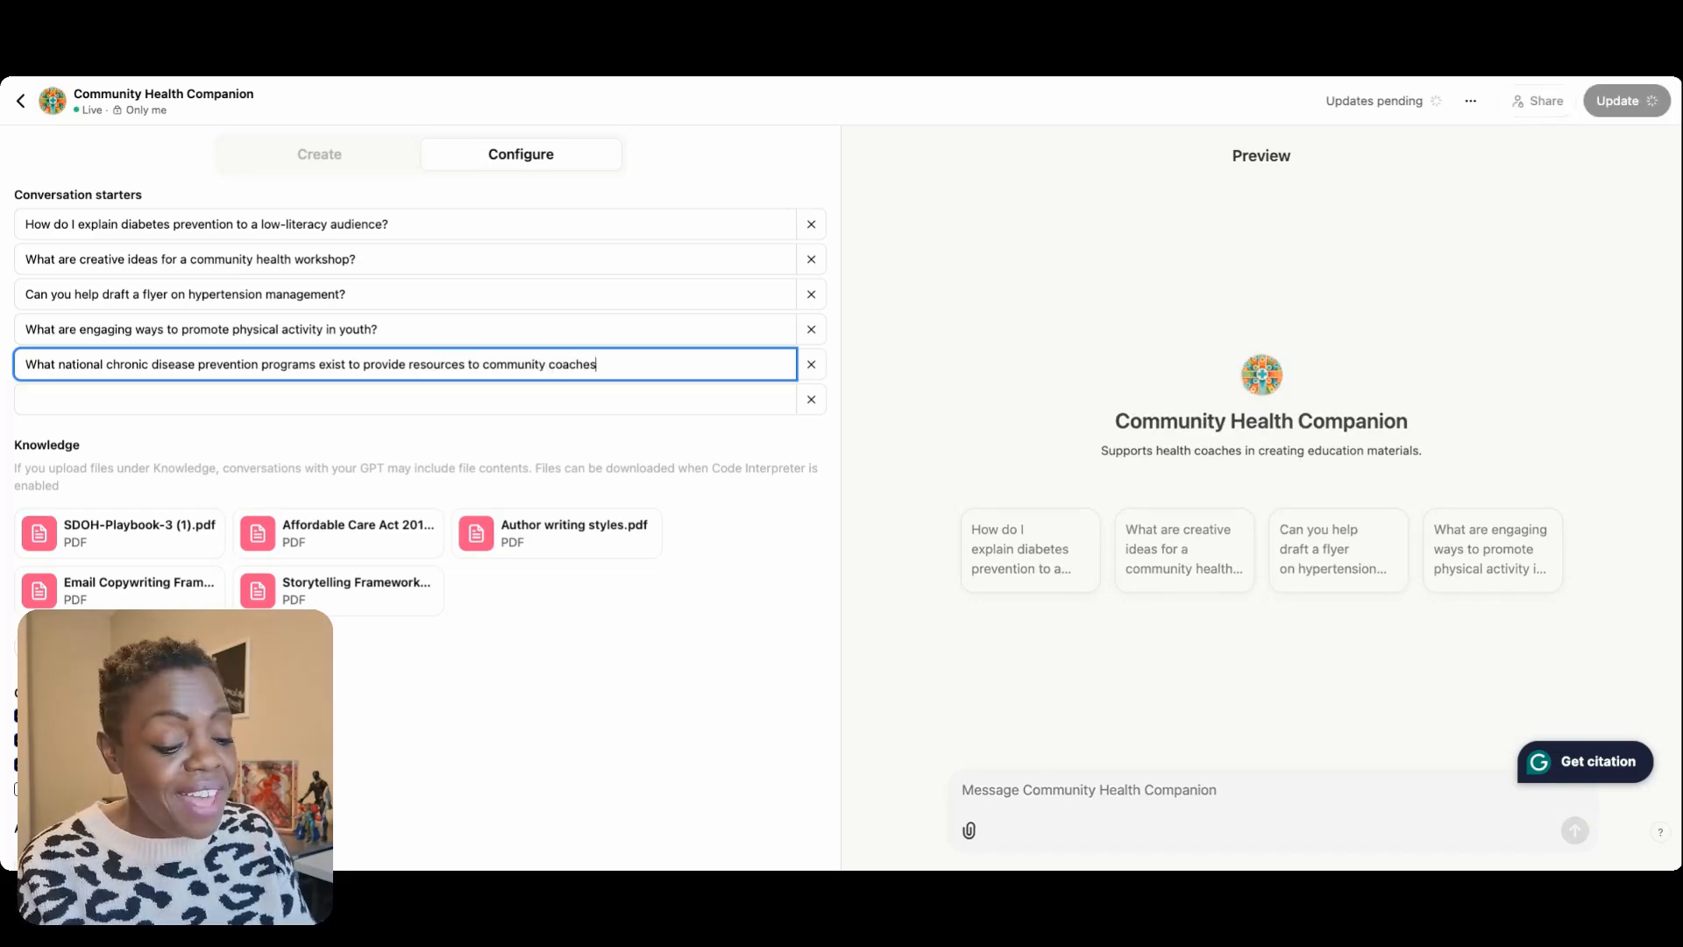
{"action": "type", "text": "?"}
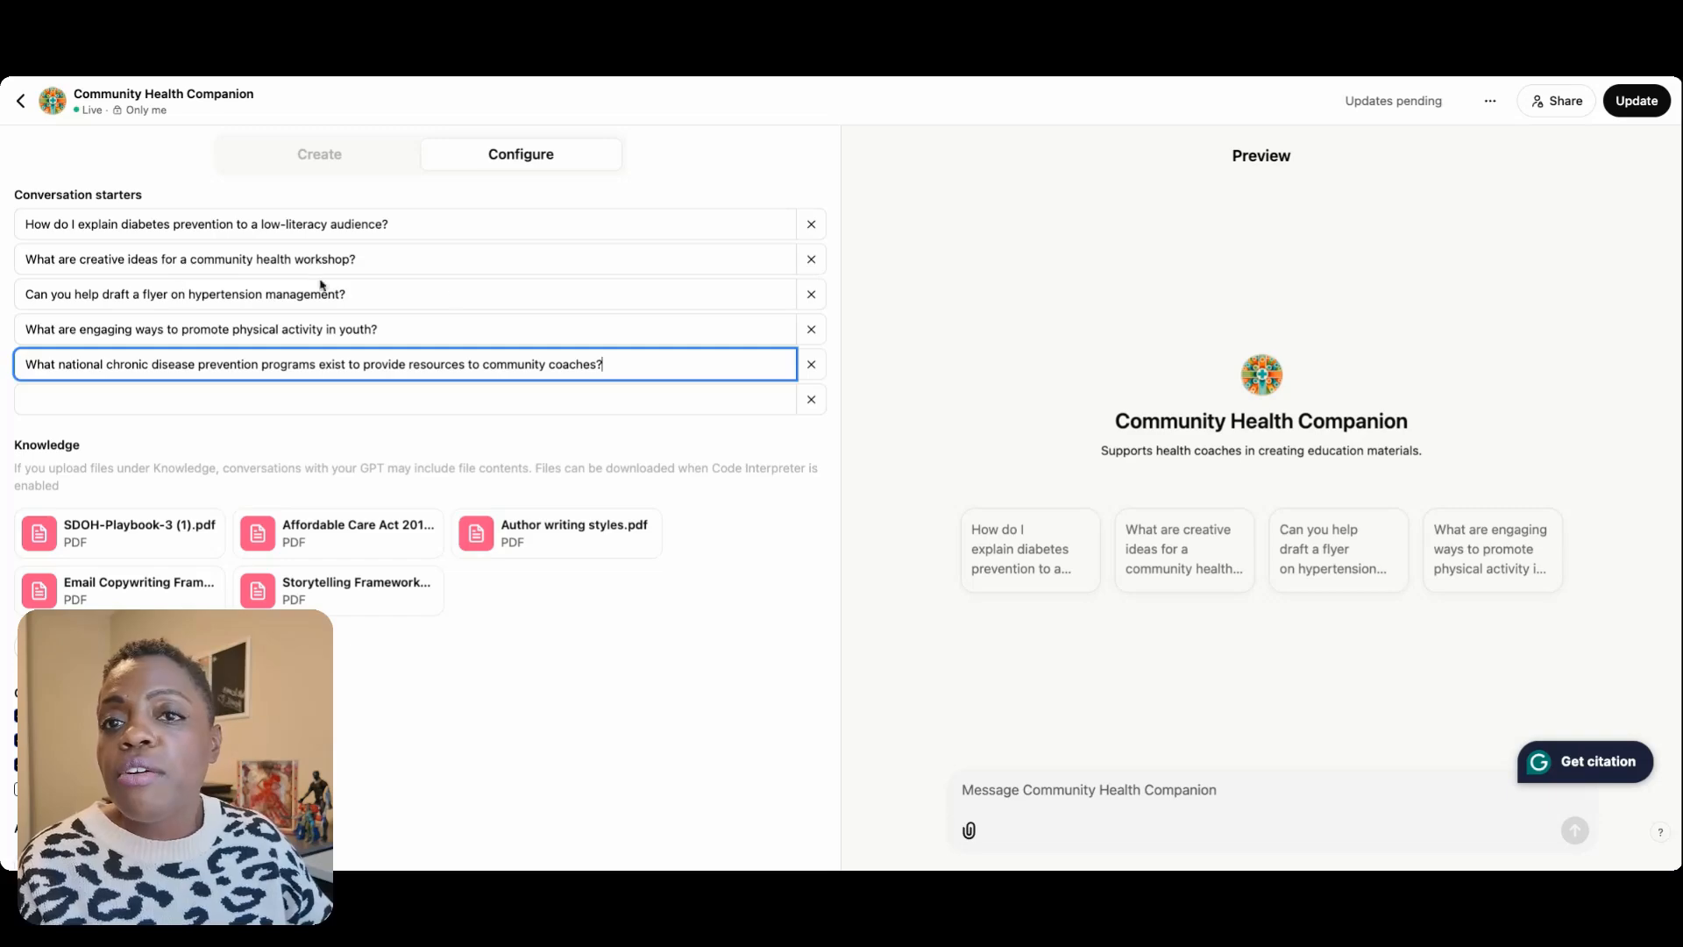
{"action": "left_click", "coordinate": [811, 294]}
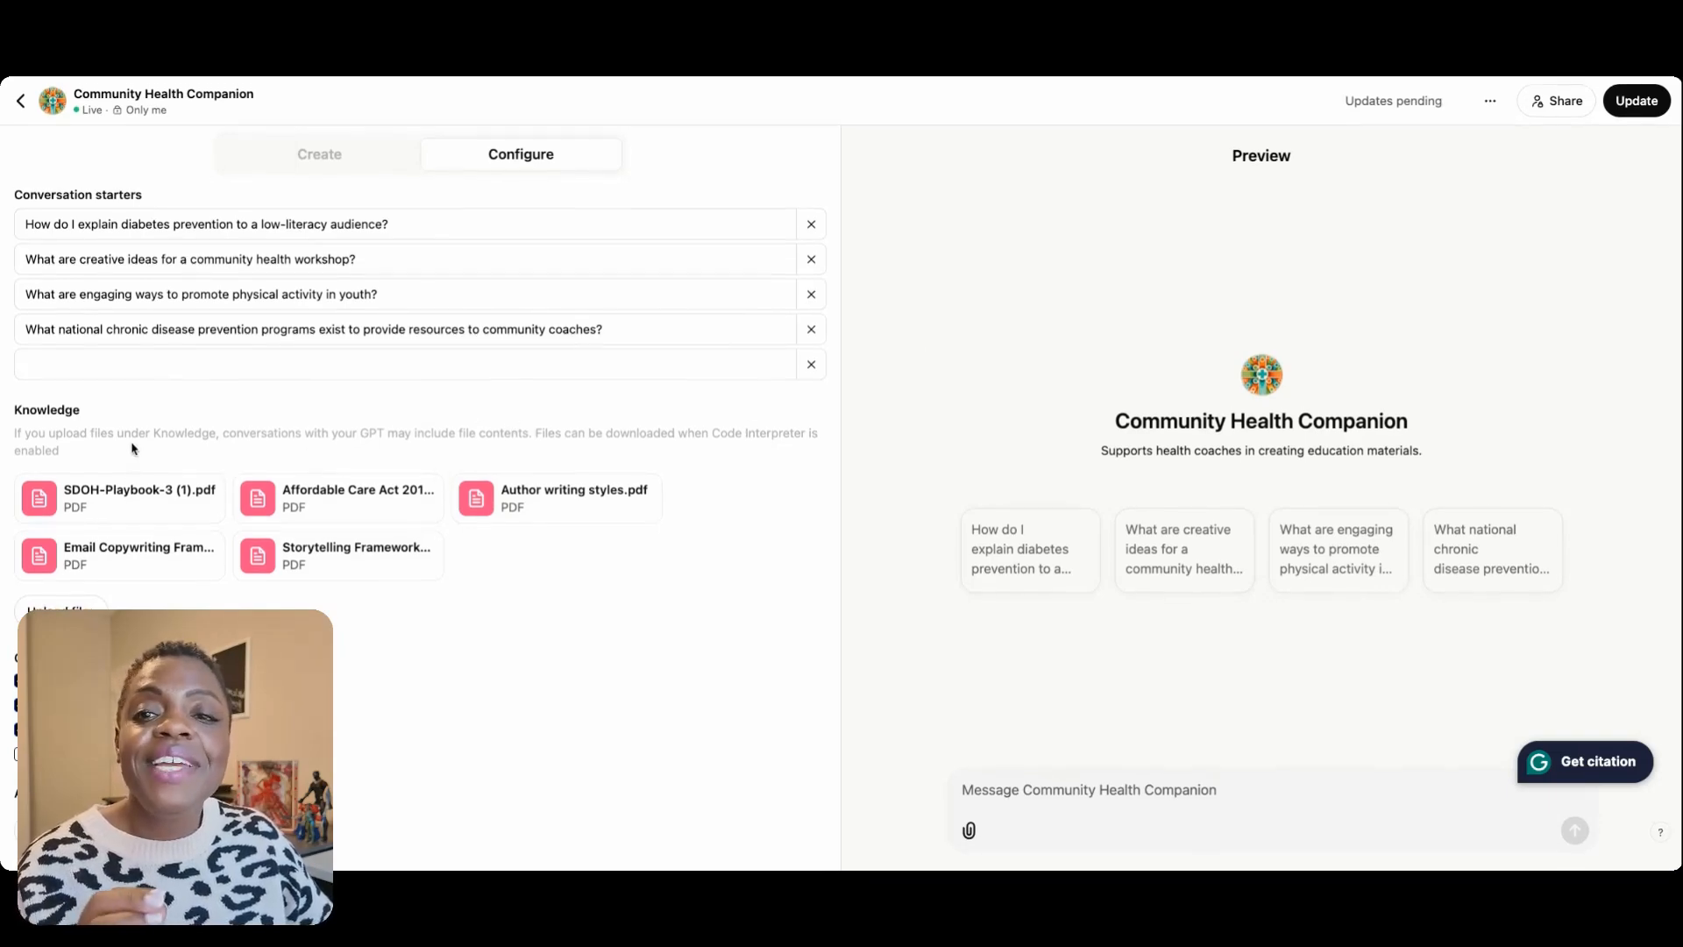
Test the GPT in the preview with the prompt "Create a list of black authors that have written best-selling books" and read through the reply.
{"action": "scroll", "coordinate": [132, 450], "scroll_direction": "down", "scroll_amount": 1}
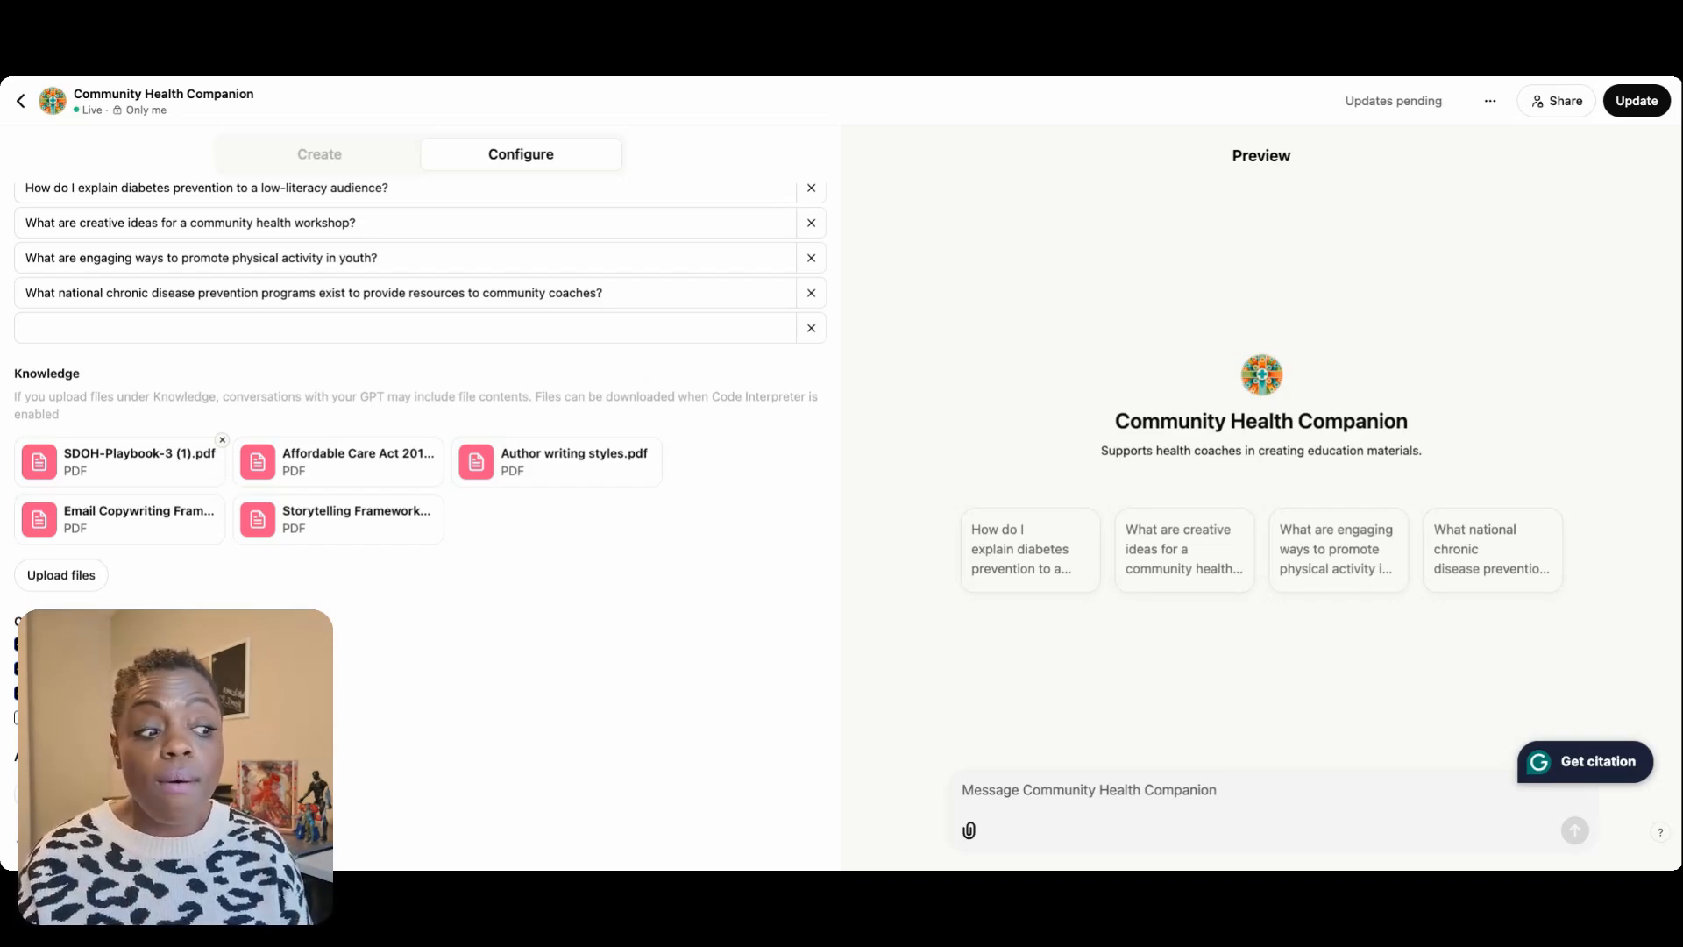
{"action": "left_click", "coordinate": [981, 783]}
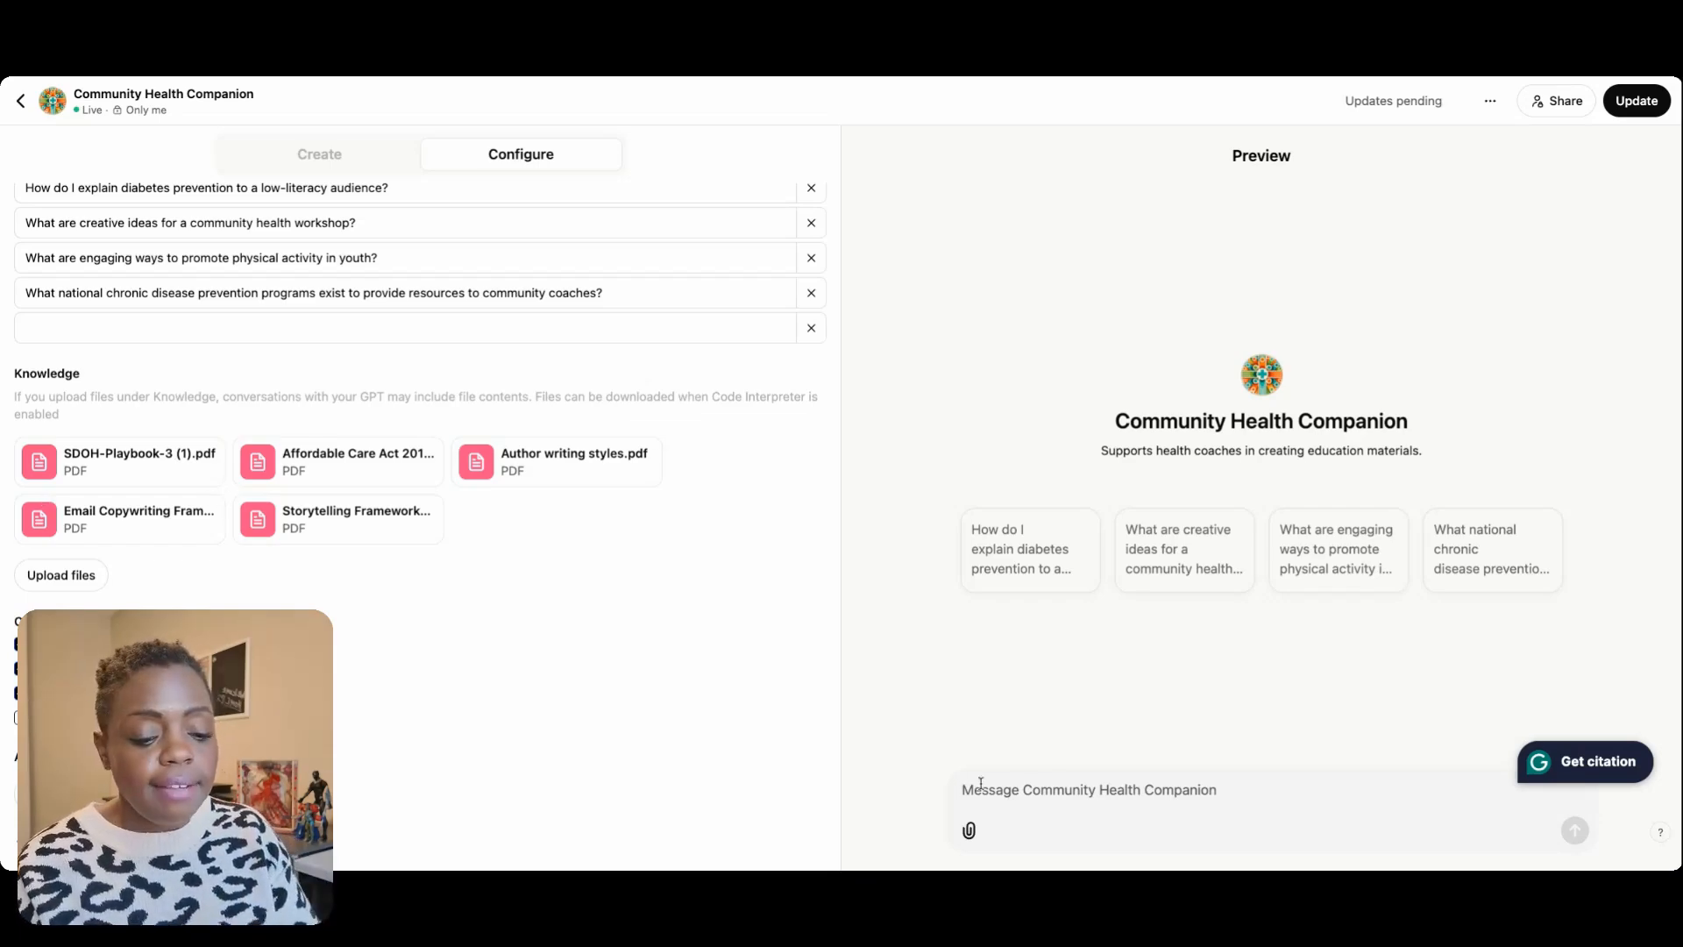
{"action": "type", "text": "Create "}
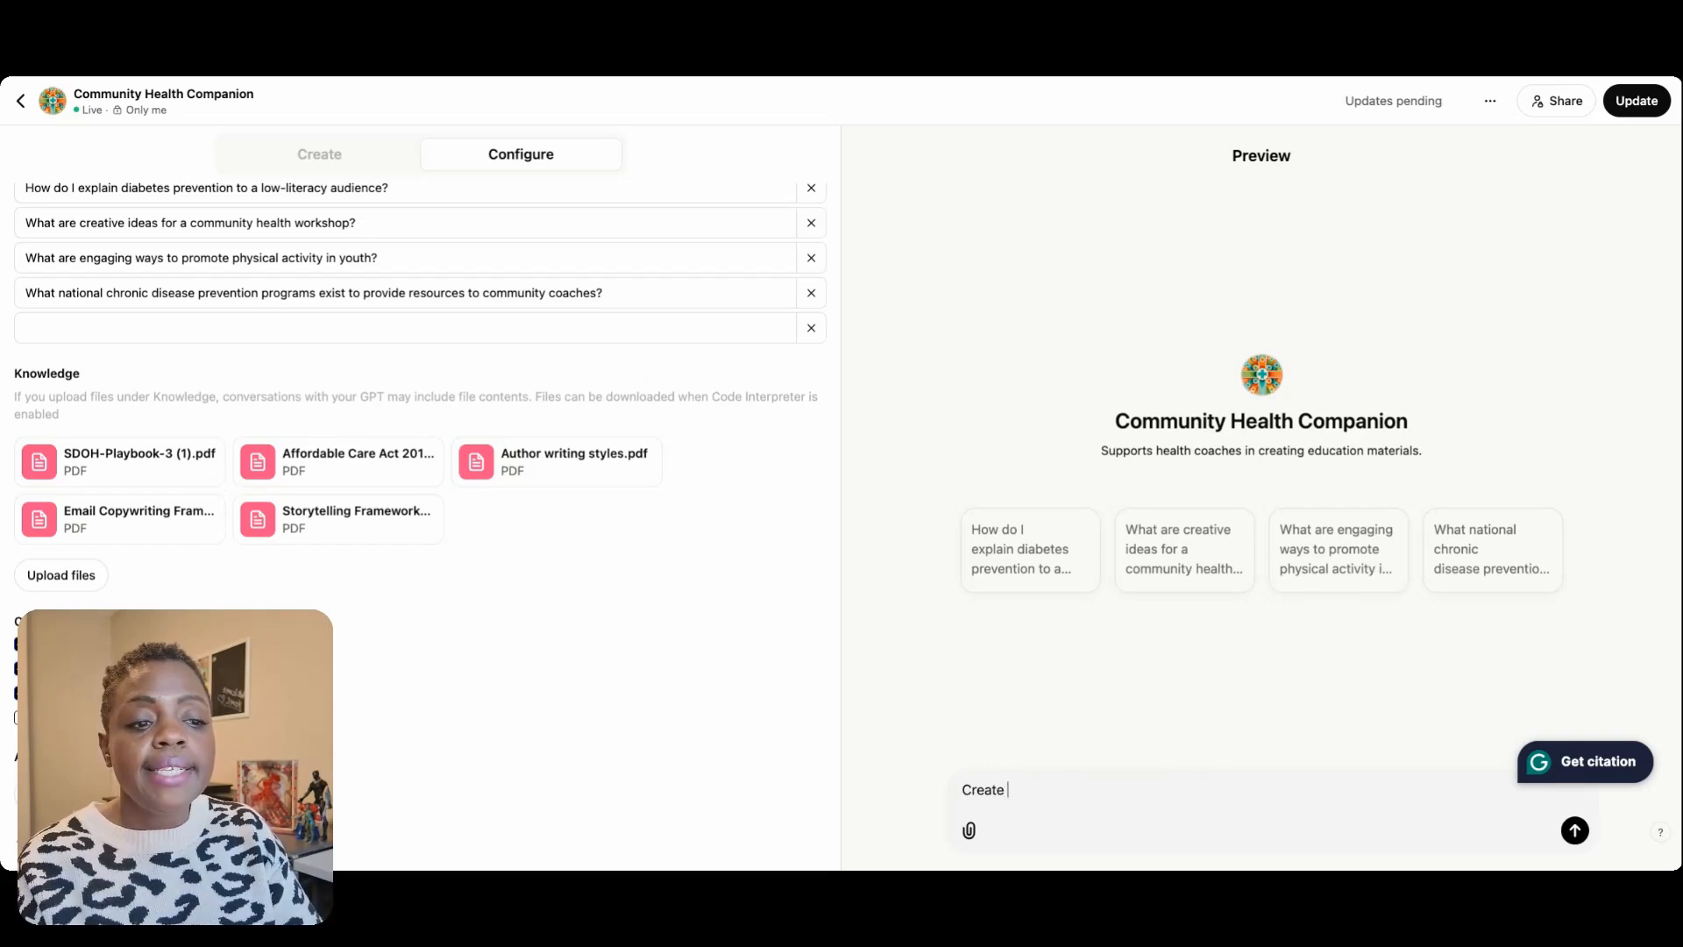
{"action": "type", "text": "a list of "}
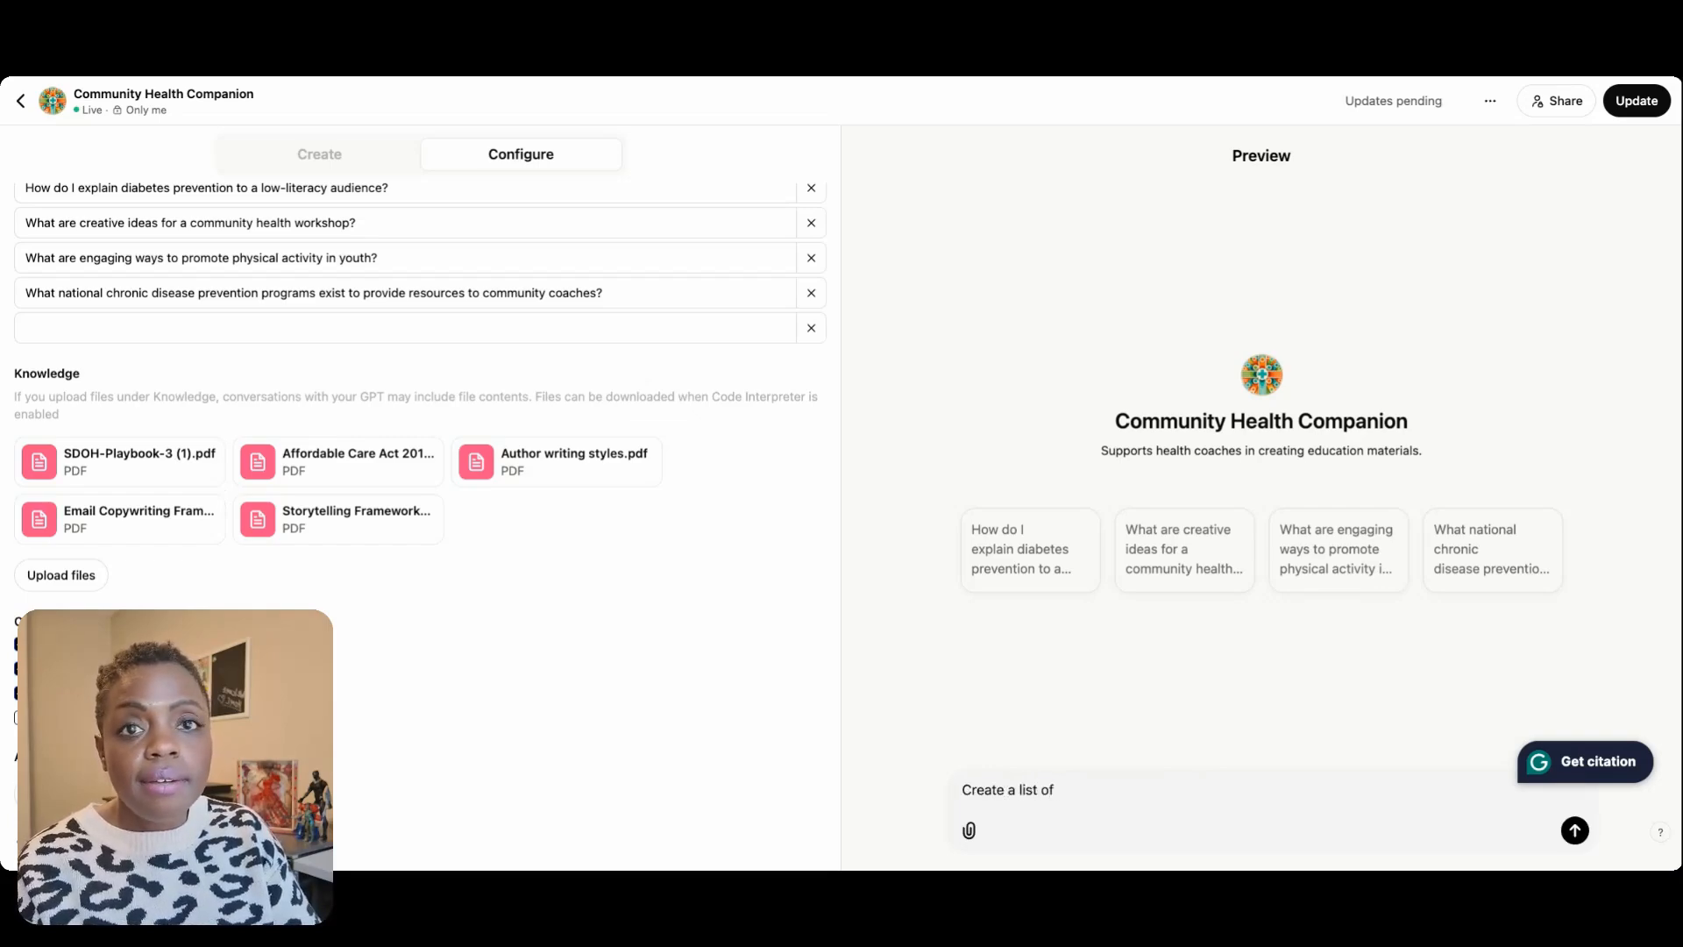
{"action": "type", "text": "black a"}
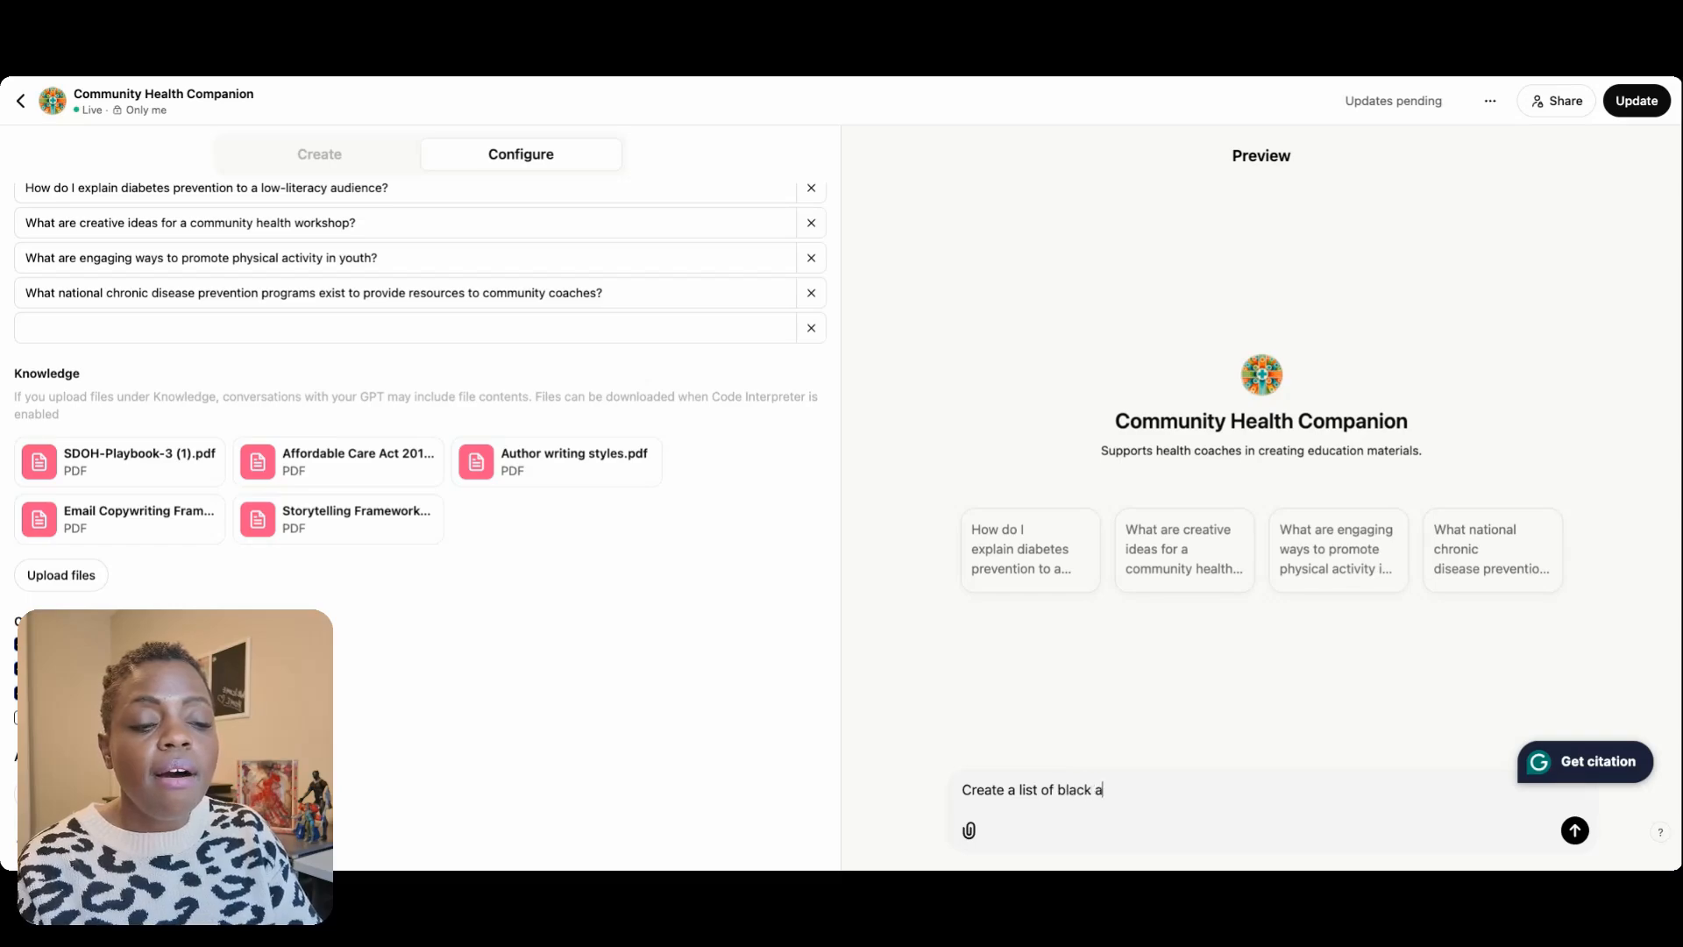
{"action": "type", "text": "uthors th"}
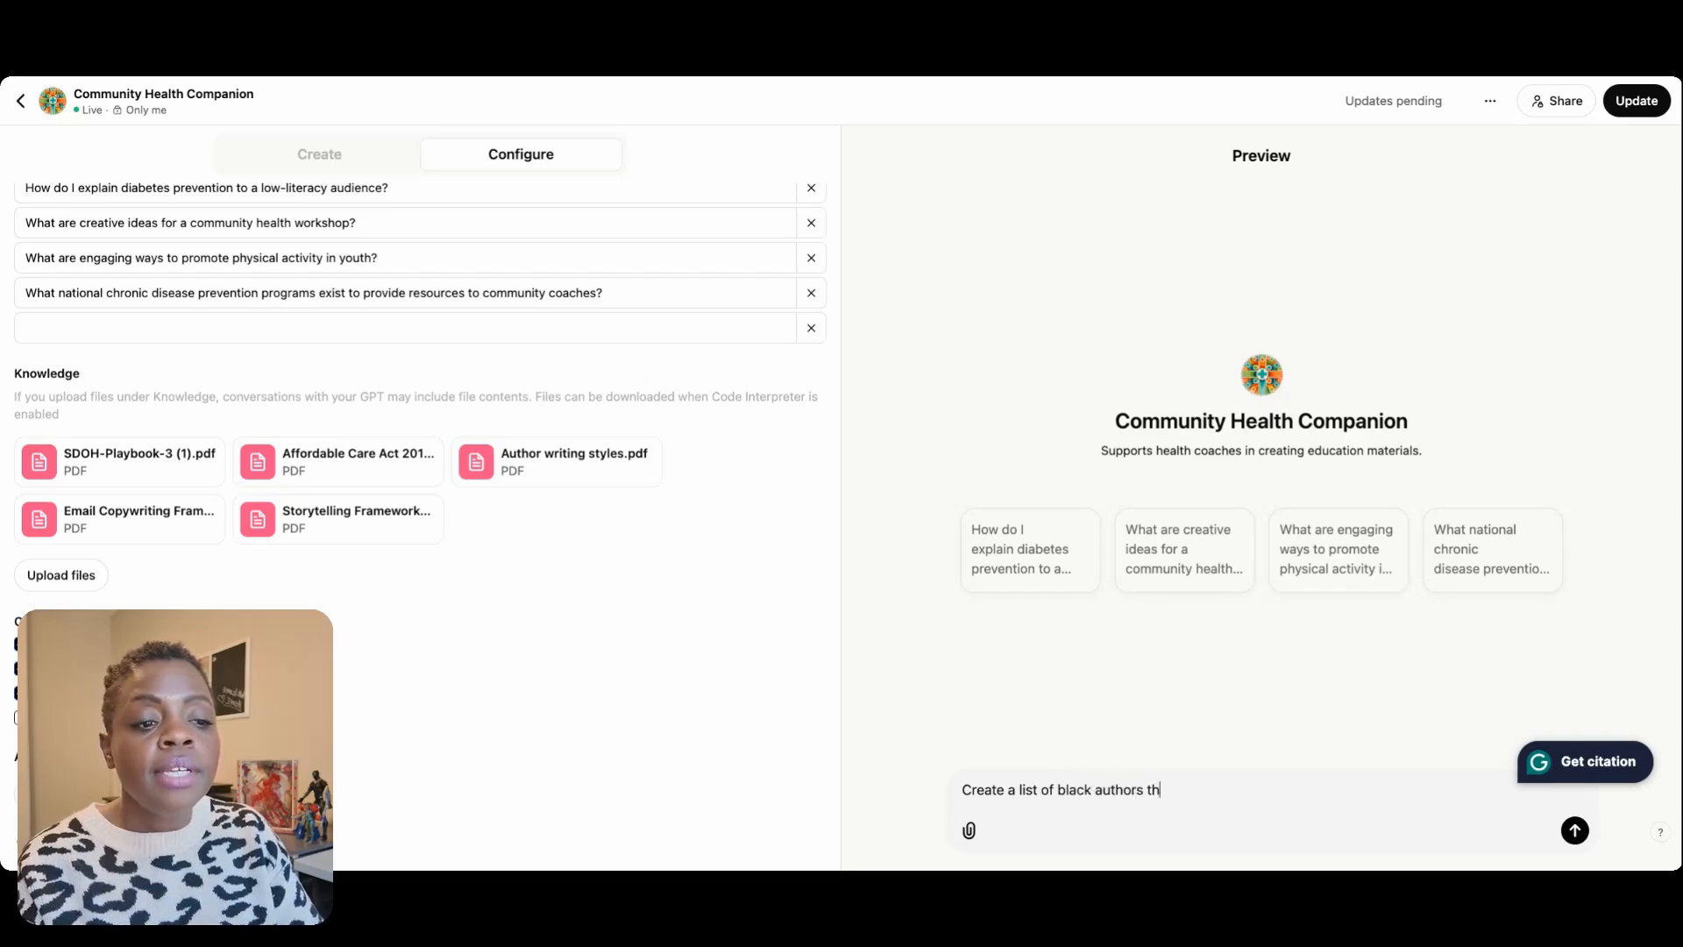
{"action": "type", "text": "at have"}
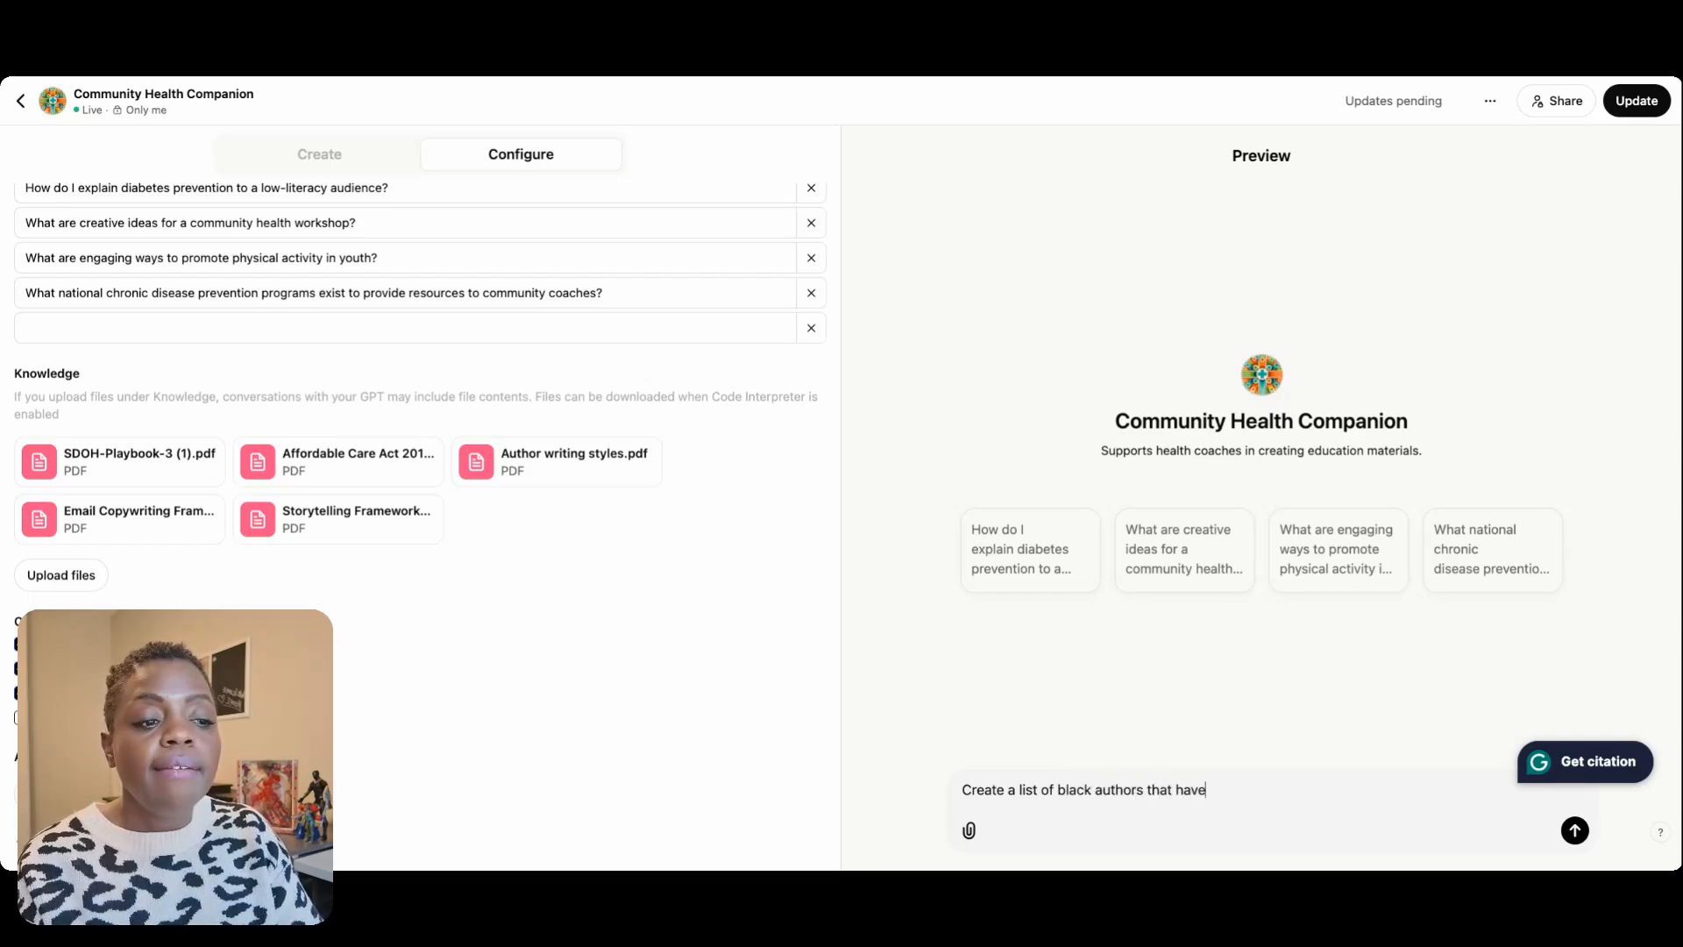
{"action": "type", "text": " written bes"}
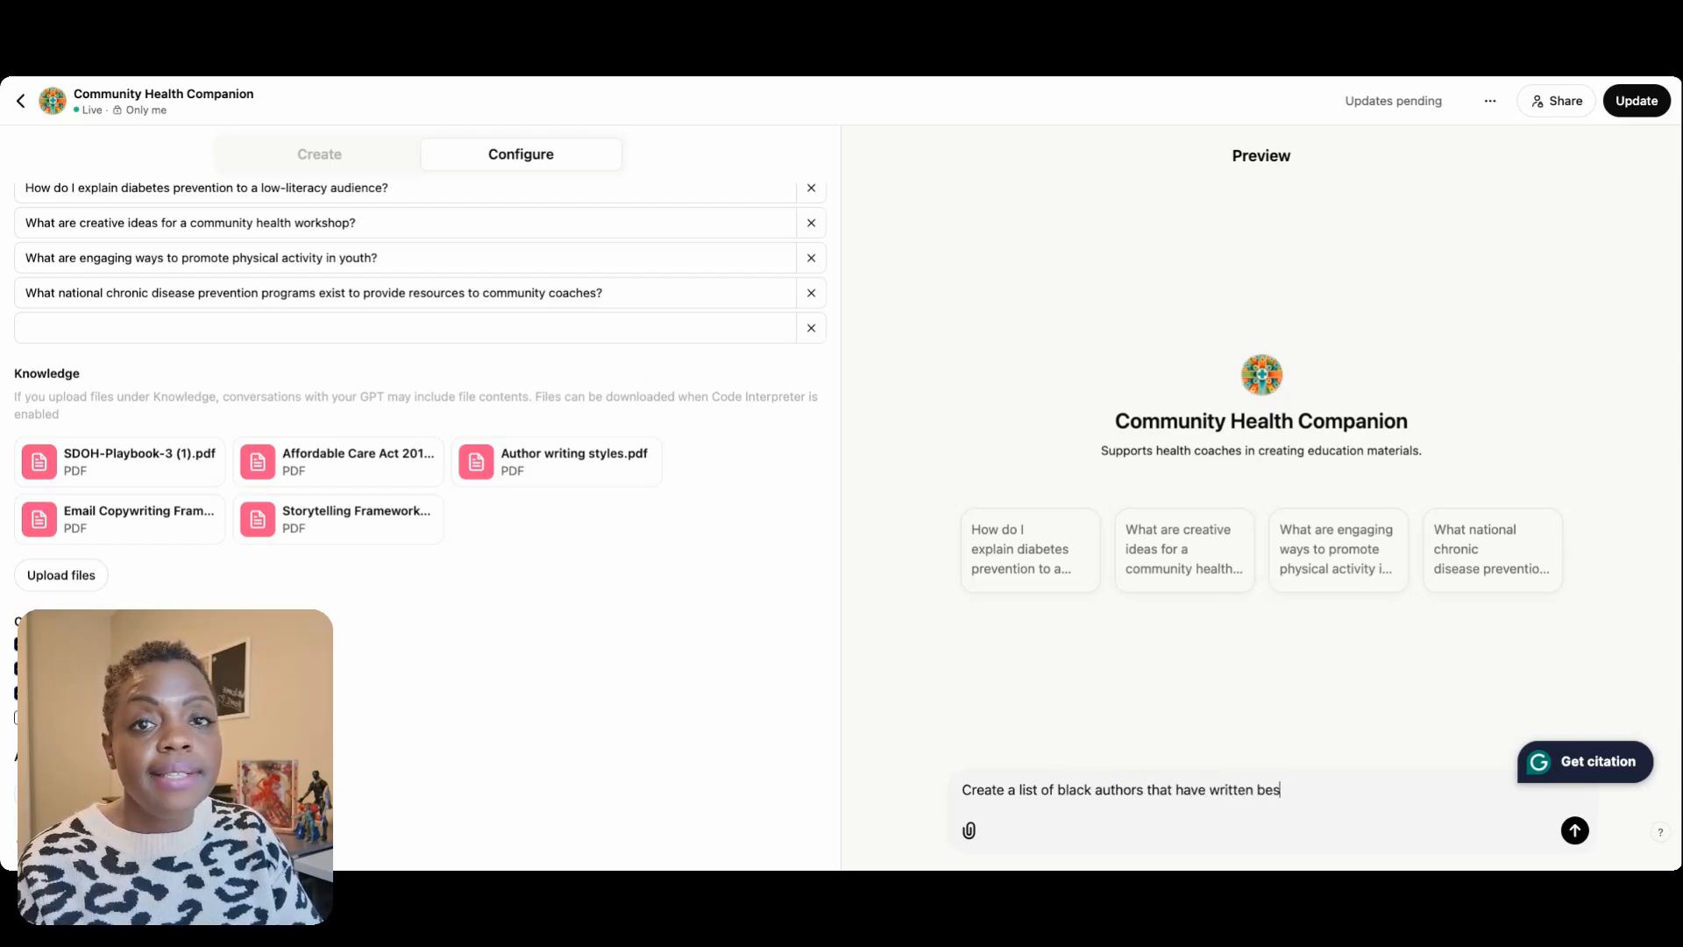
{"action": "type", "text": "t-sel"}
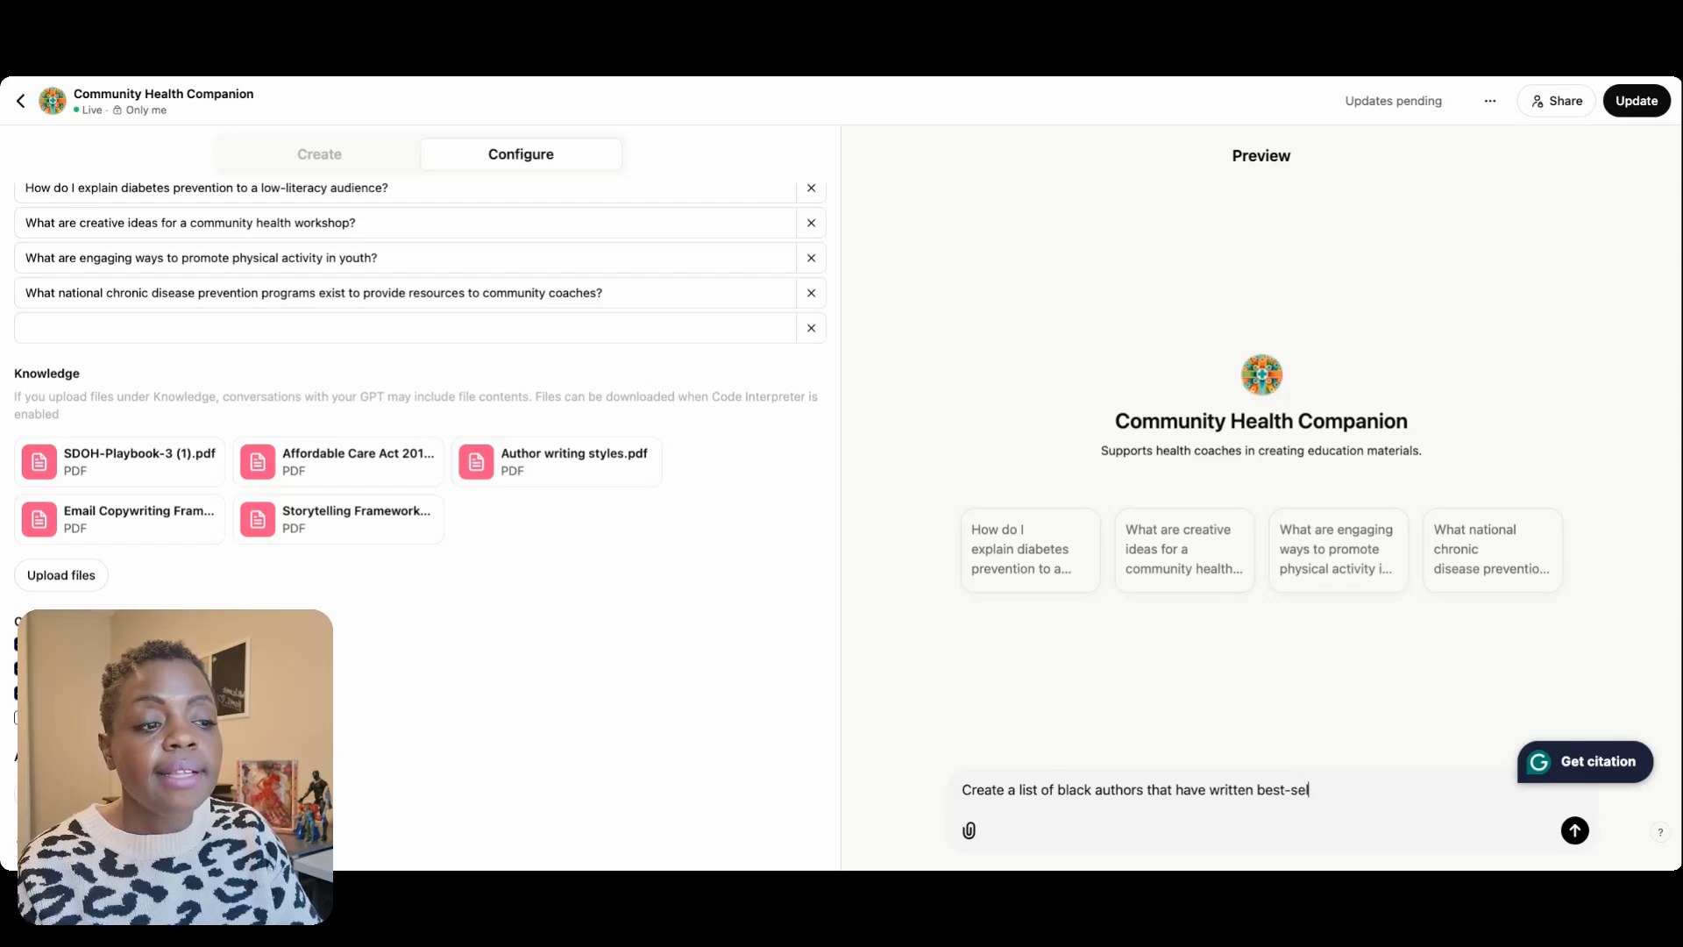
{"action": "type", "text": "ling books"}
{"action": "key", "text": "Return"}
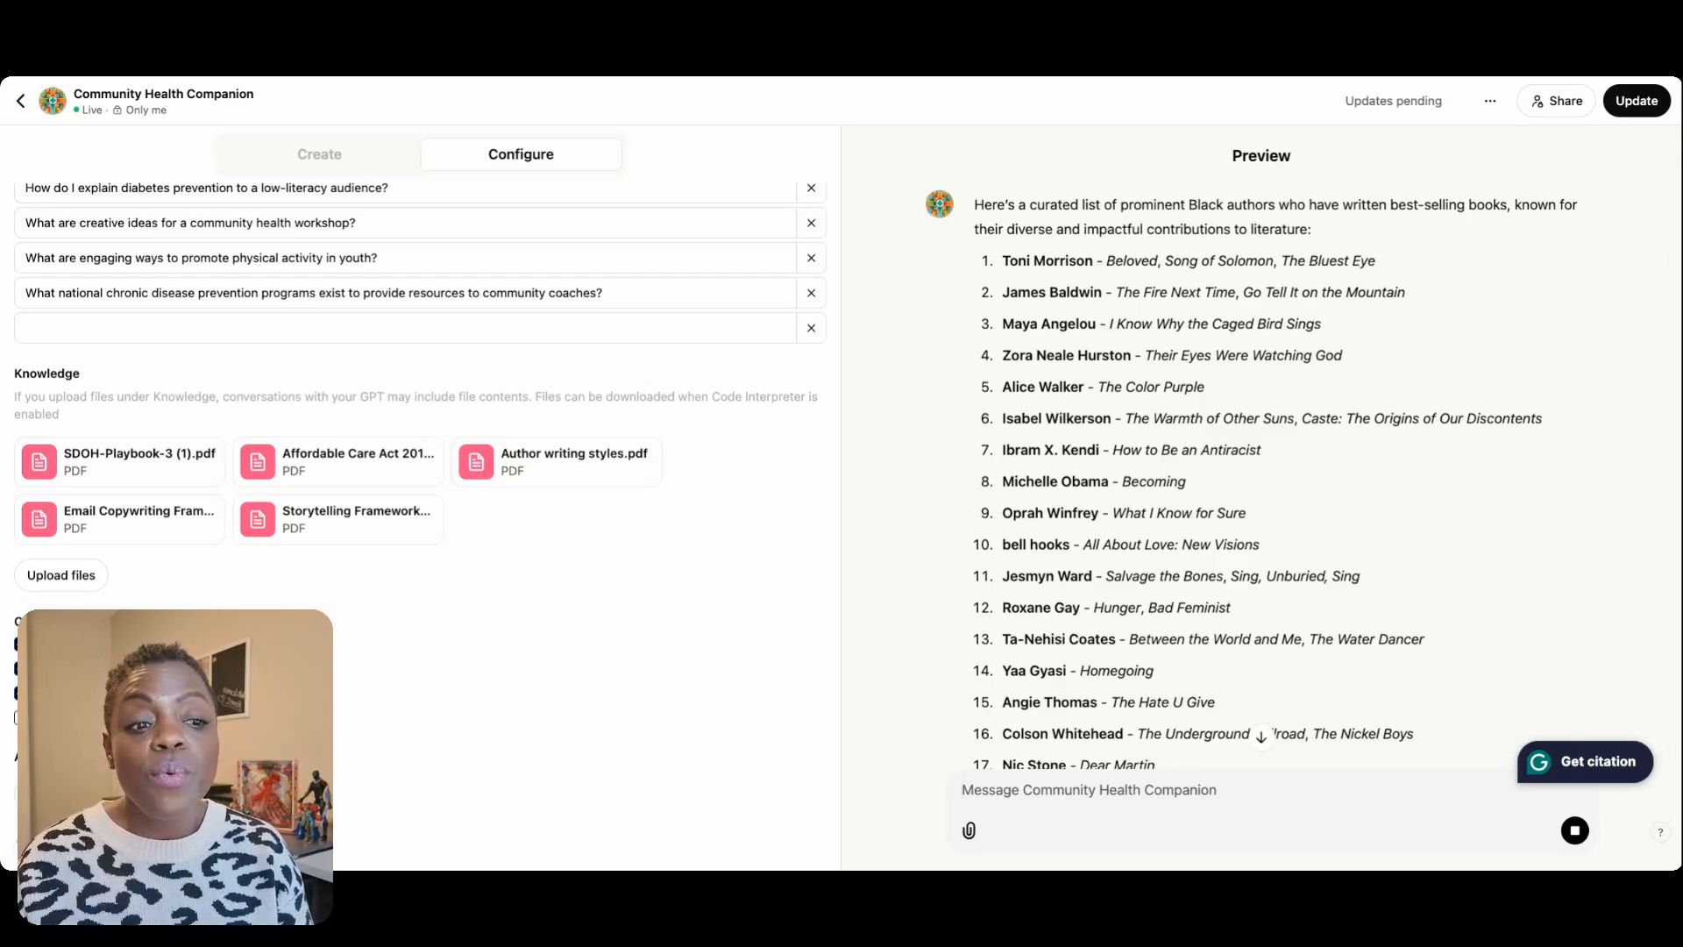
{"action": "scroll", "coordinate": [1144, 827], "scroll_direction": "down", "scroll_amount": 3}
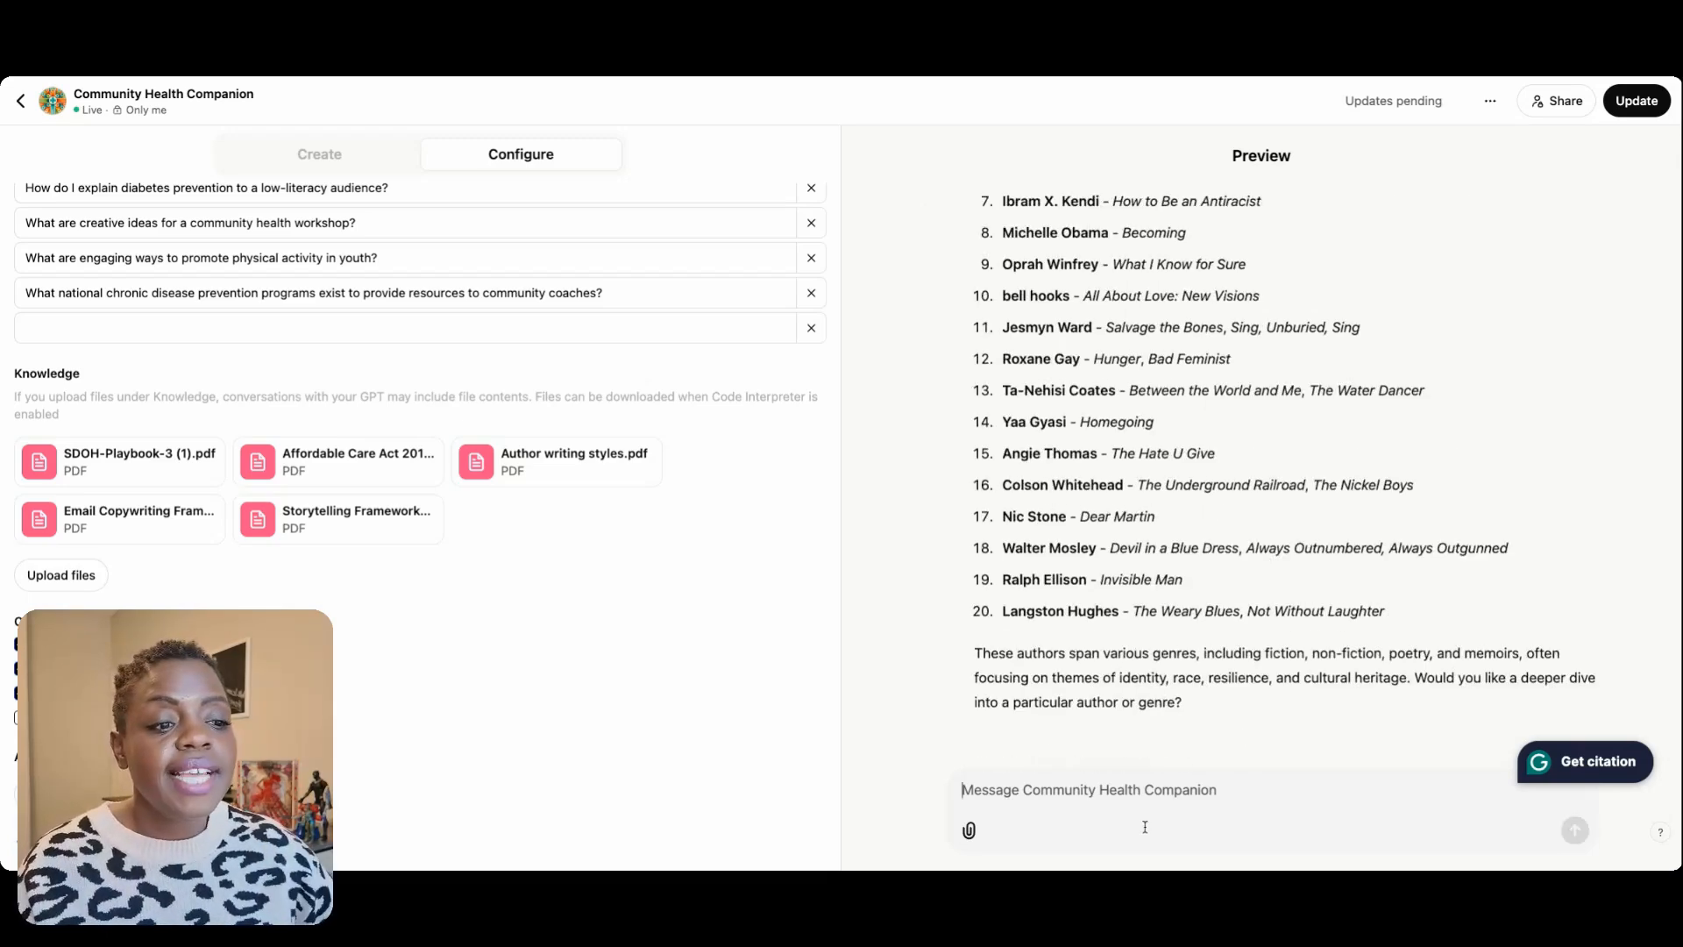
Draft a follow-up message in the preview: "This a great list. now, take each author and describe there writing style.".
{"action": "type", "text": "This "}
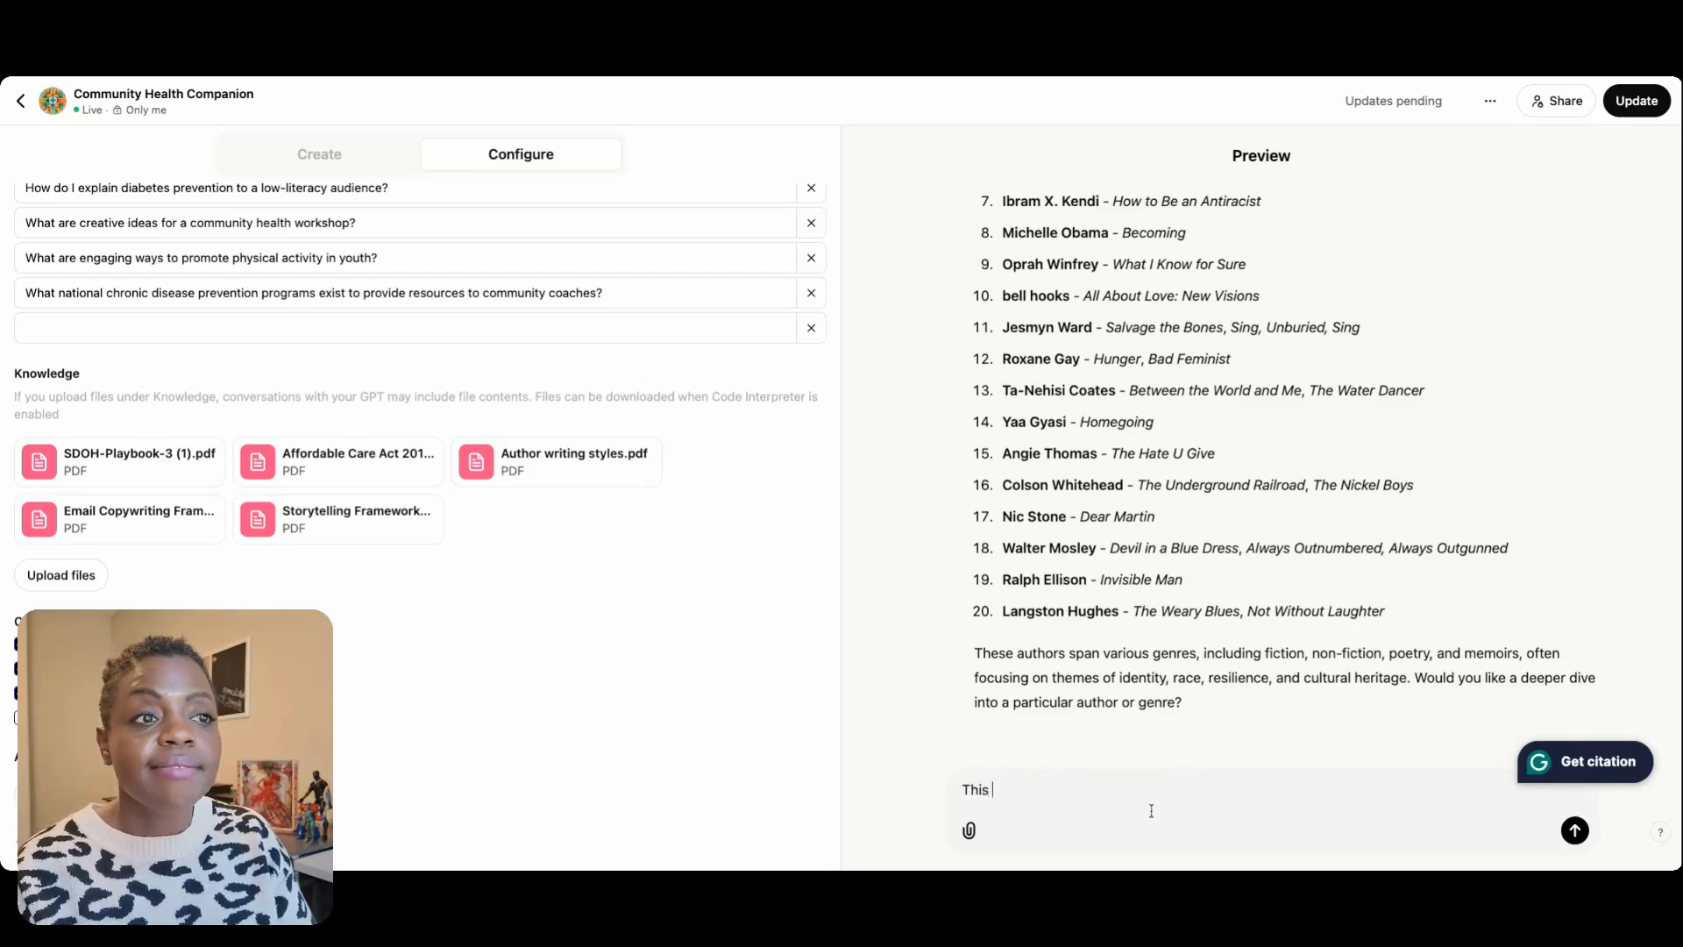
{"action": "type", "text": "a great list. now"}
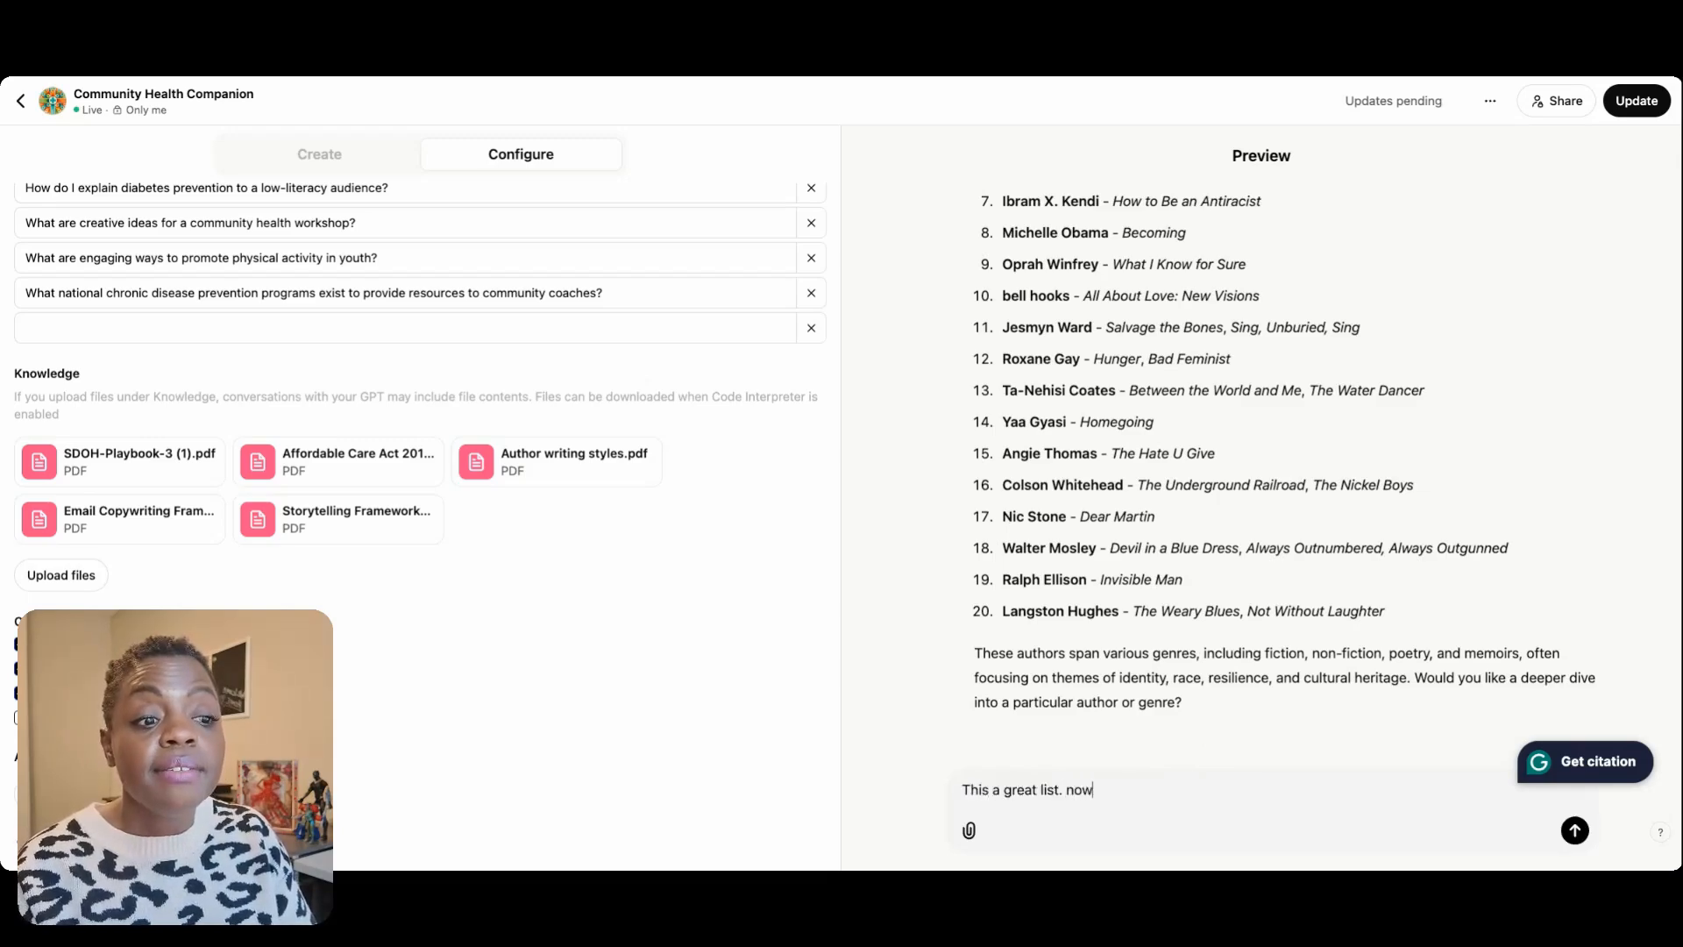
{"action": "type", "text": ", take ea"}
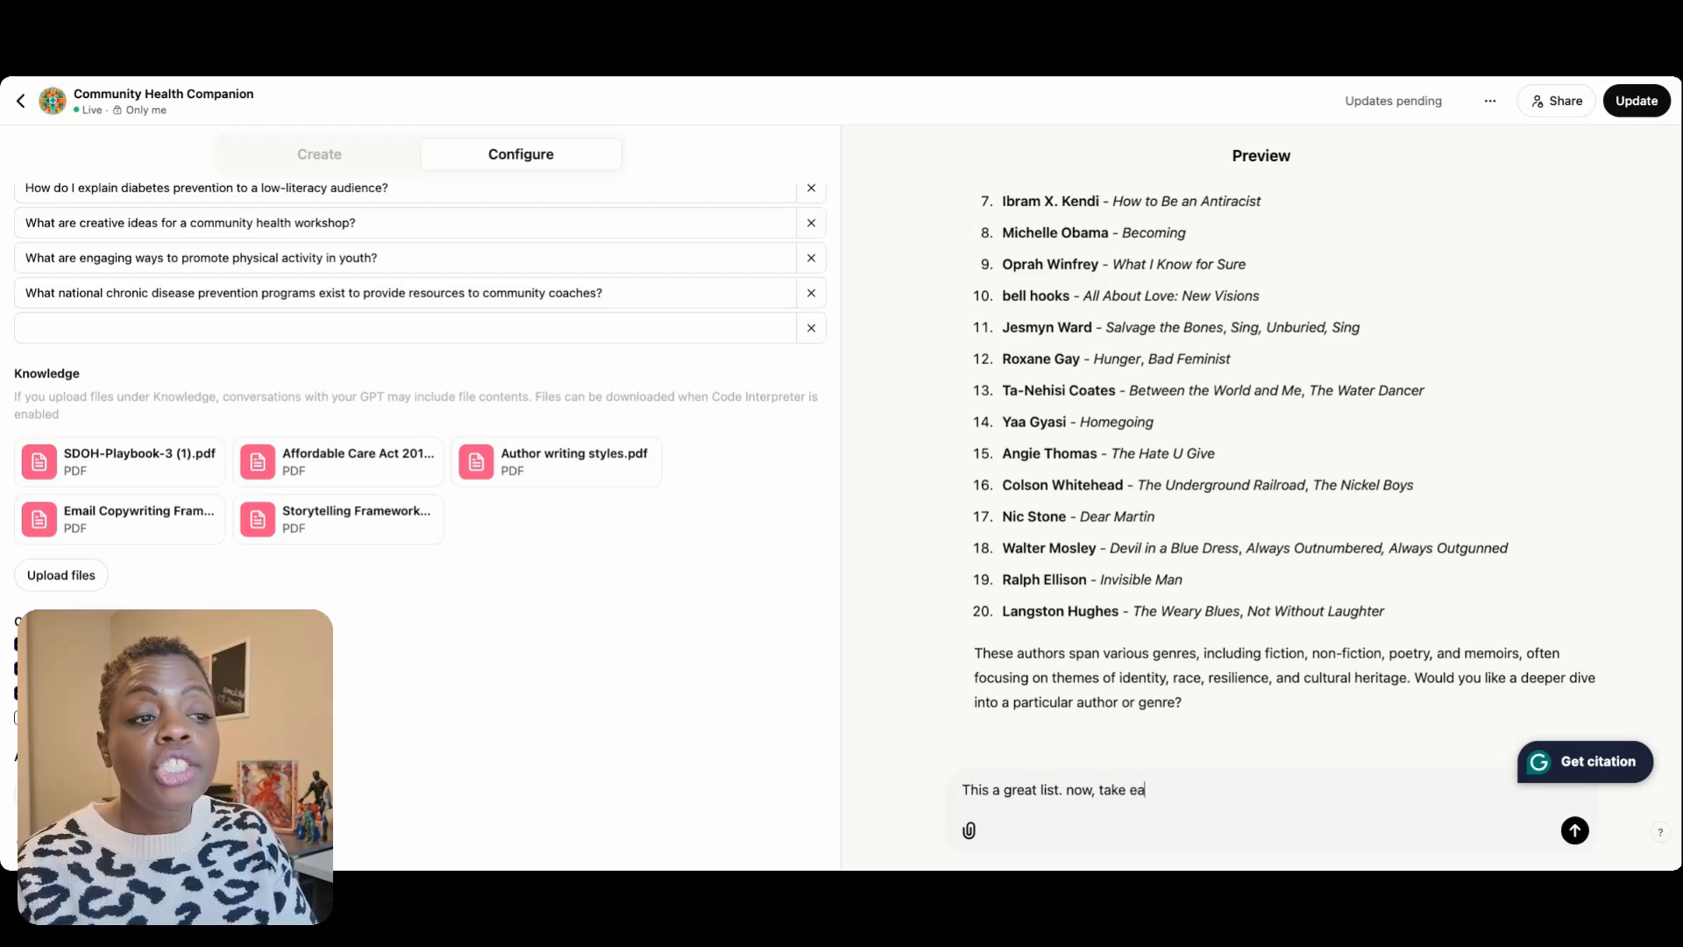
{"action": "type", "text": "ch author an"}
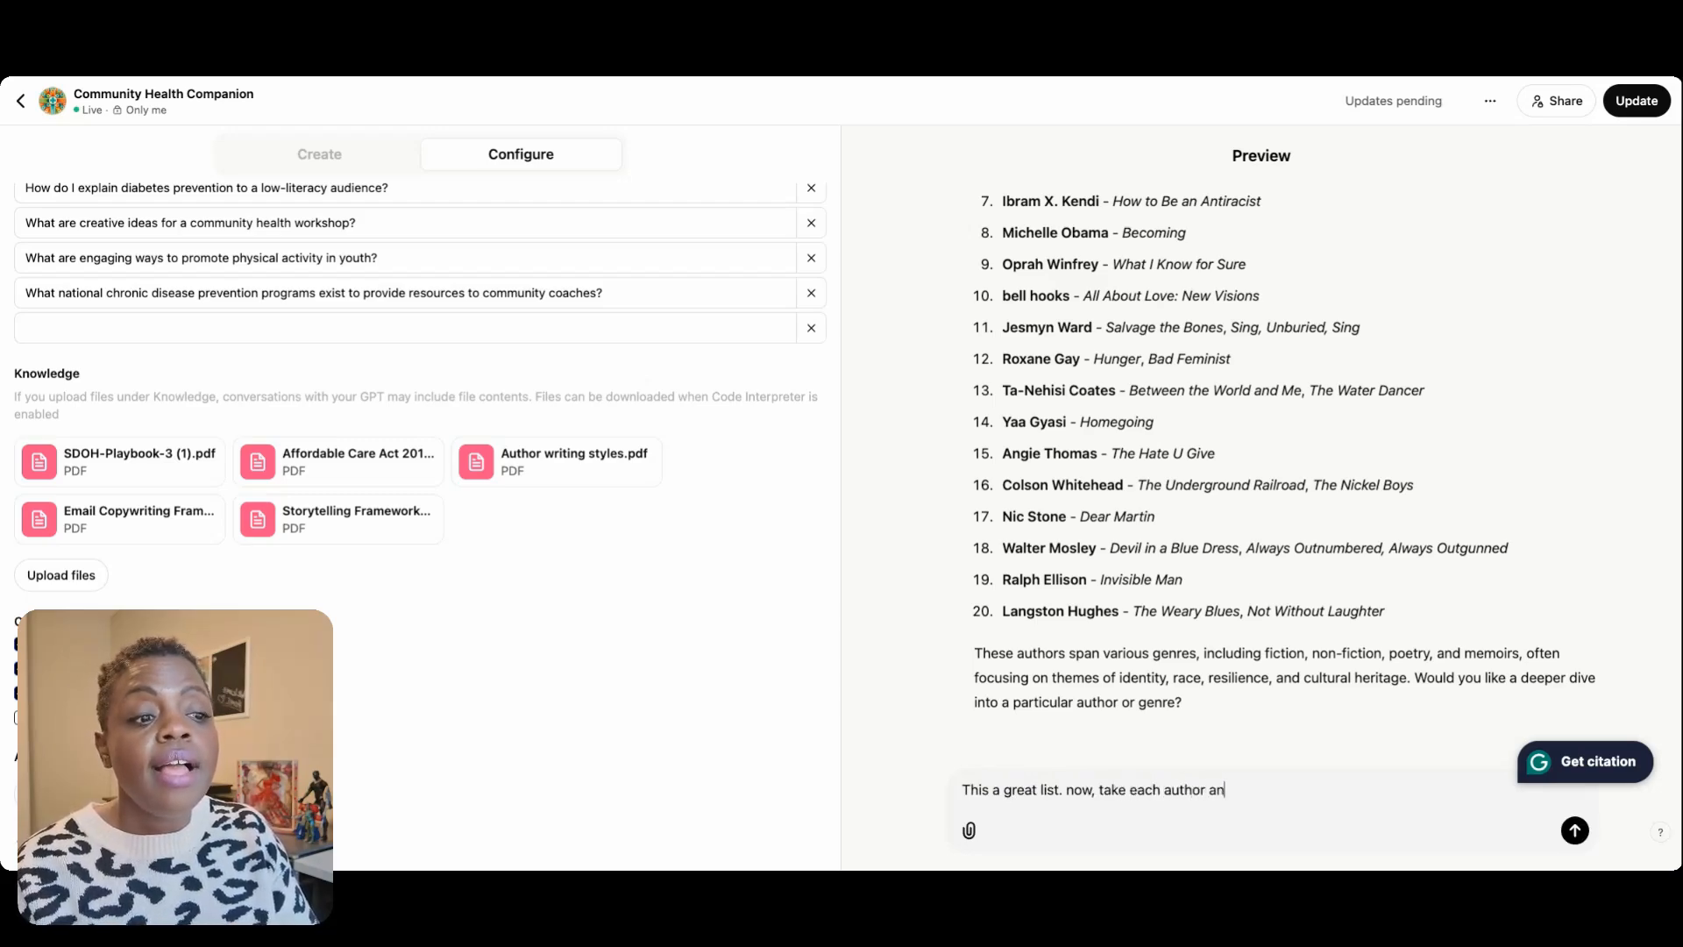
{"action": "type", "text": "d describe tw"}
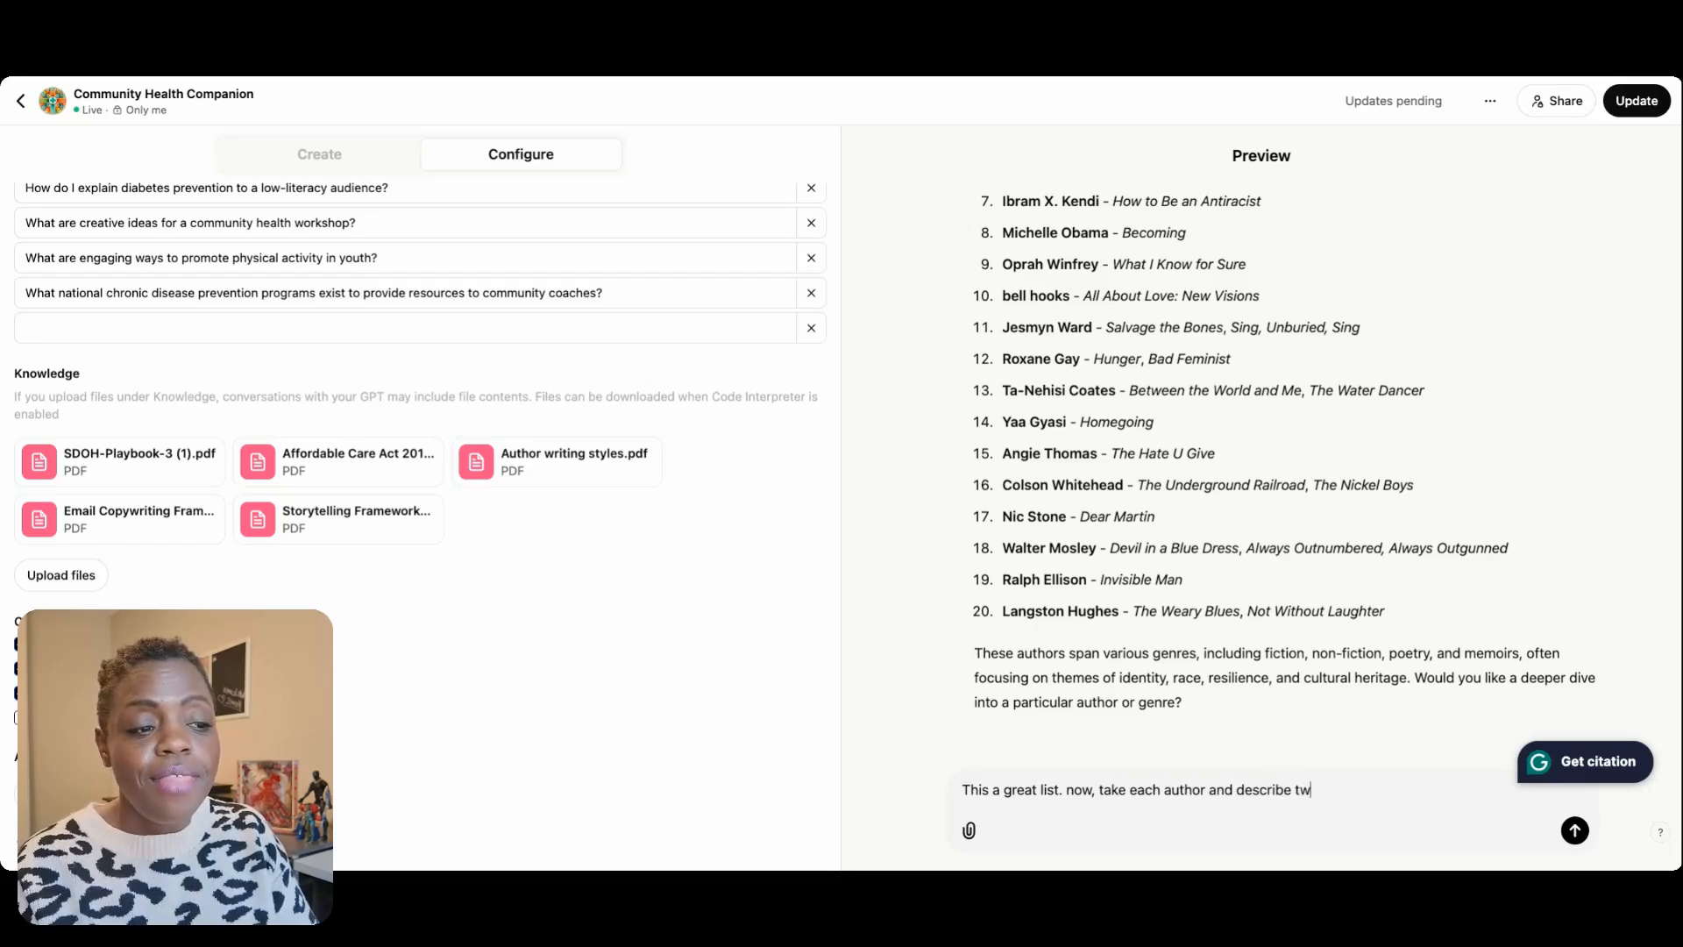
{"action": "key", "text": "BackSpace"}
{"action": "type", "text": "here w"}
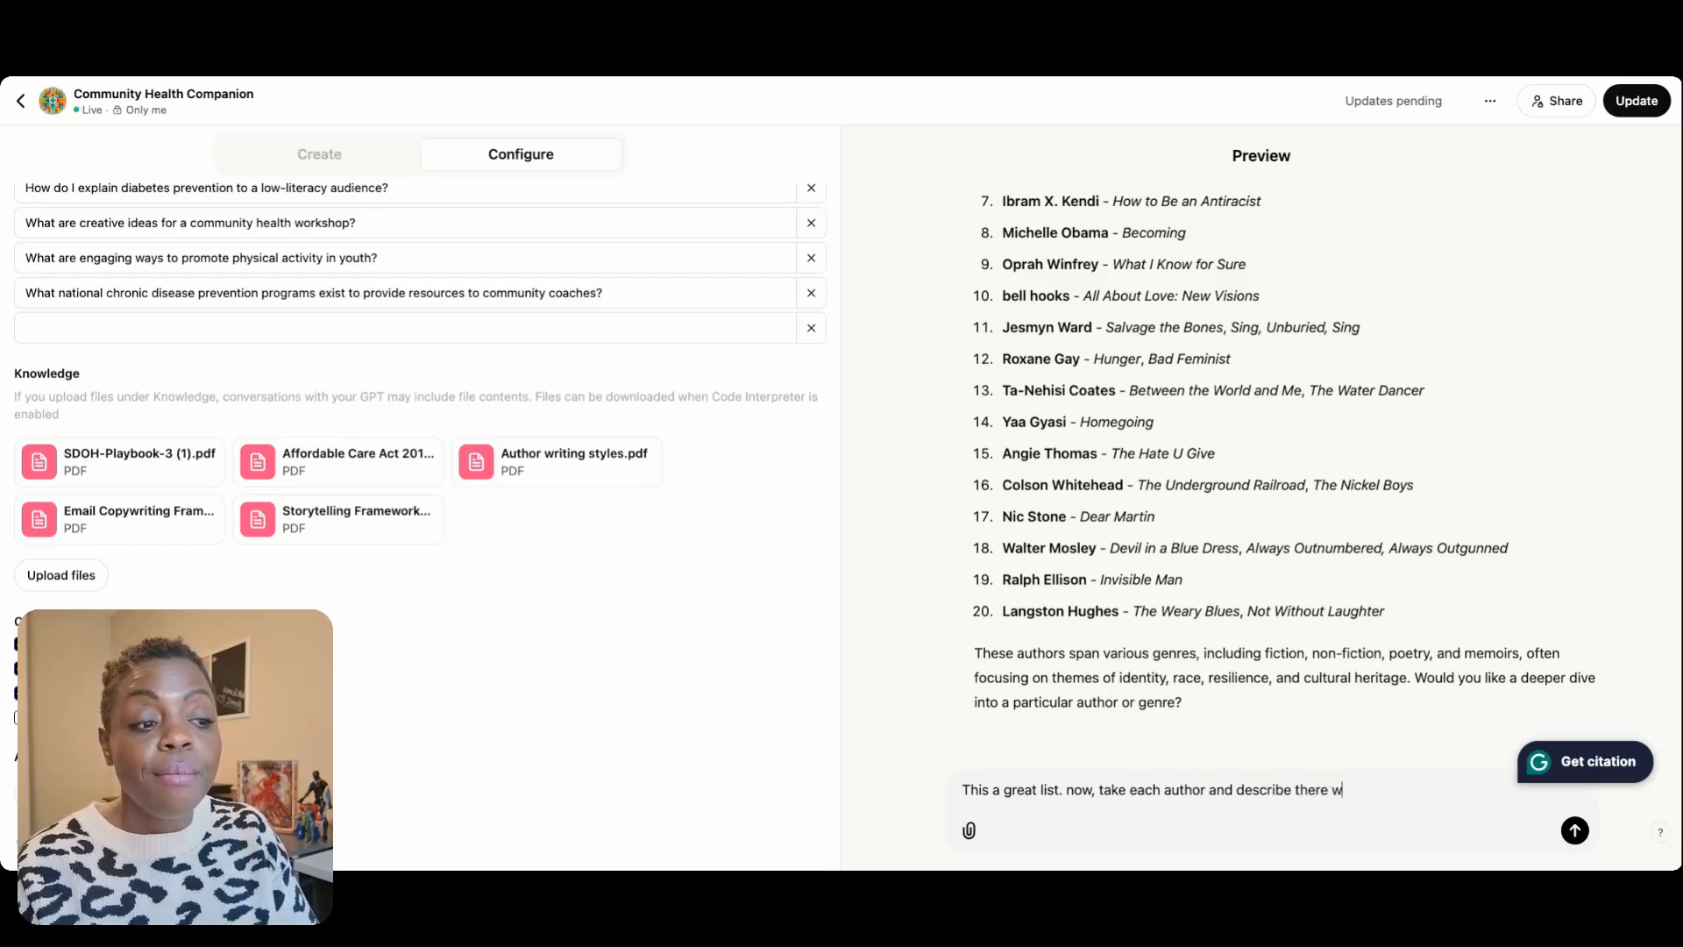
{"action": "type", "text": "riting style. "}
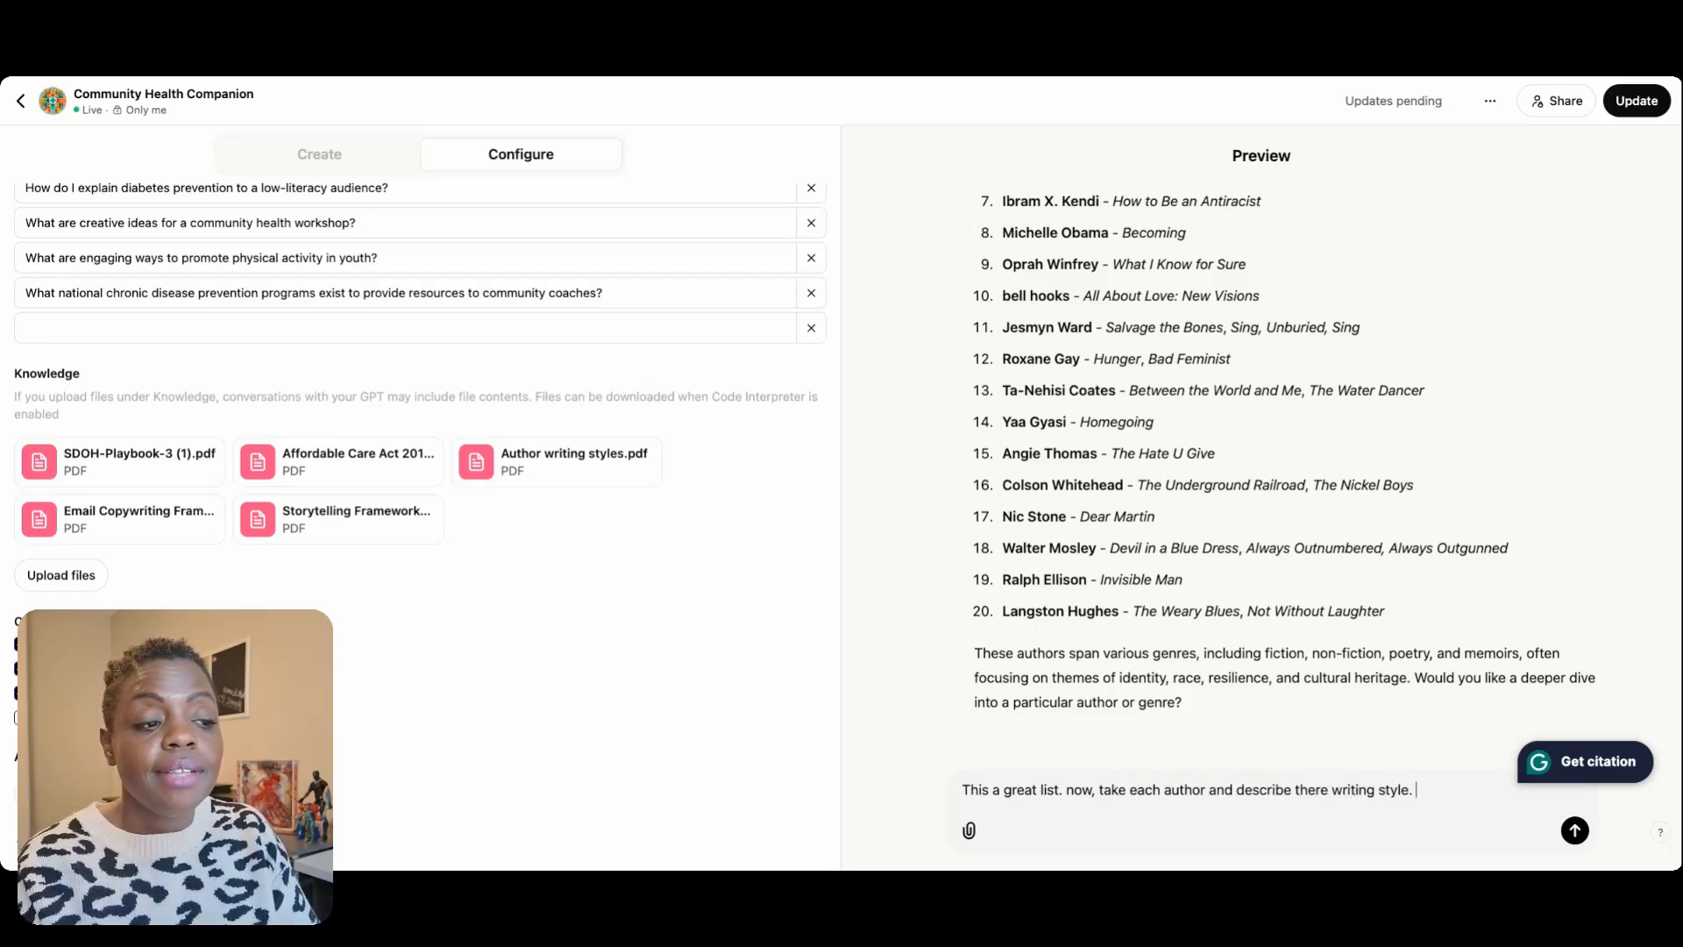
Complete the message with "Outline what the type of content their known for writing with their tone/and style of delivery." and send it.
{"action": "type", "text": "Outline what the goal o"}
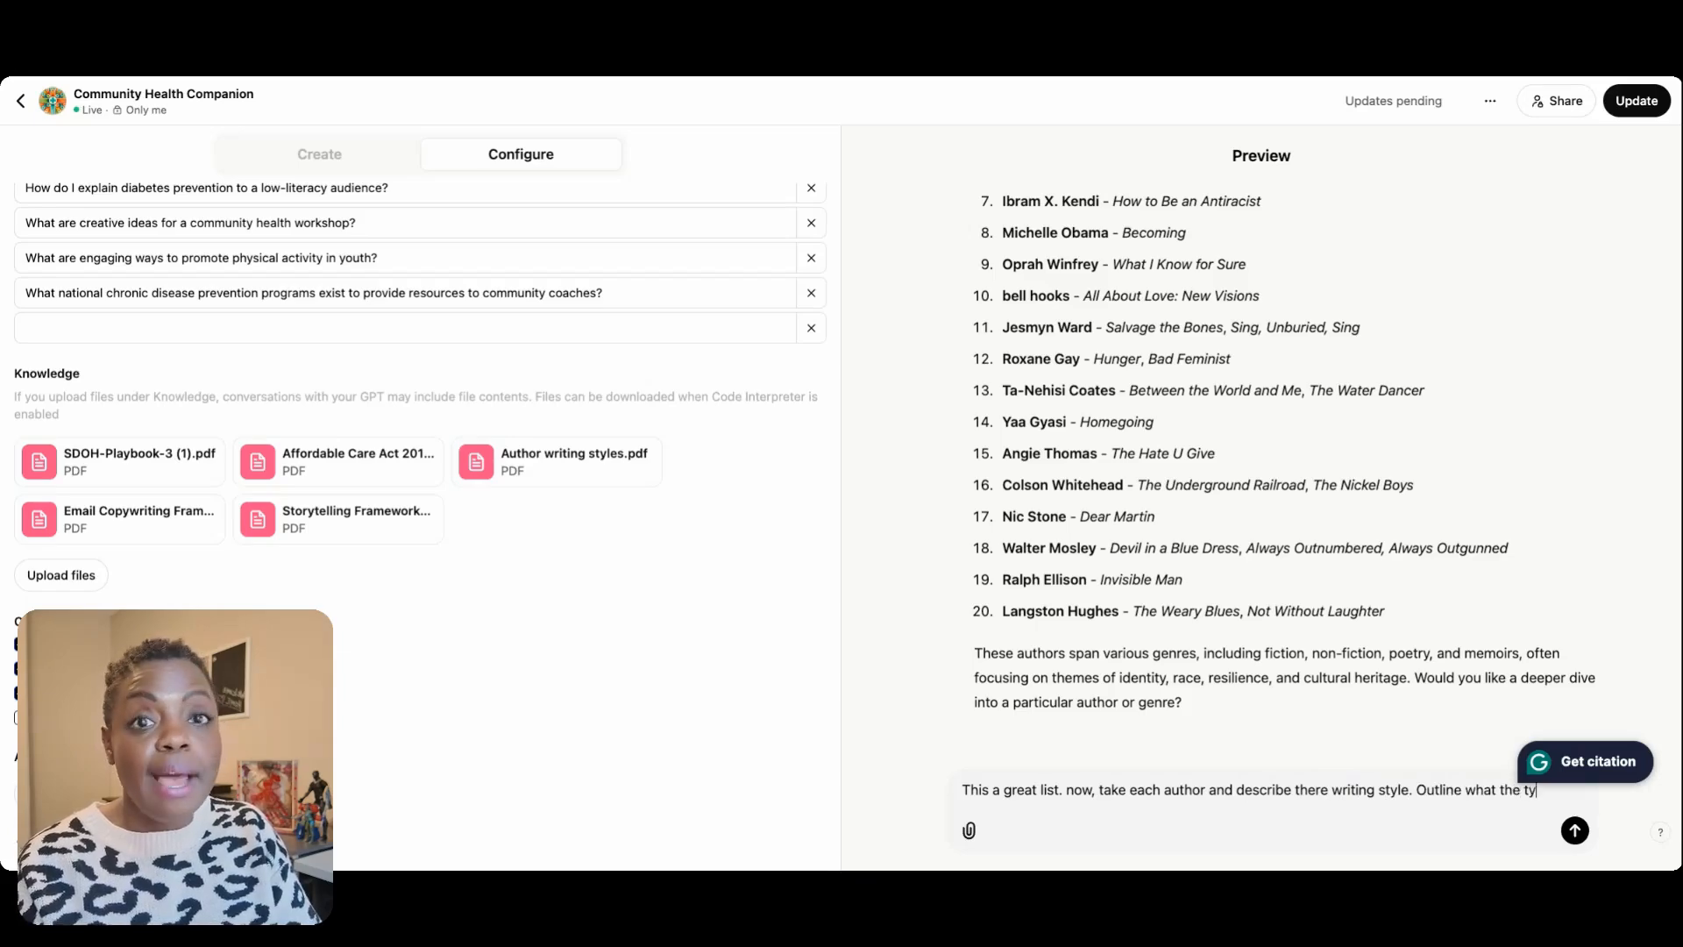
{"action": "type", "text": "f co"}
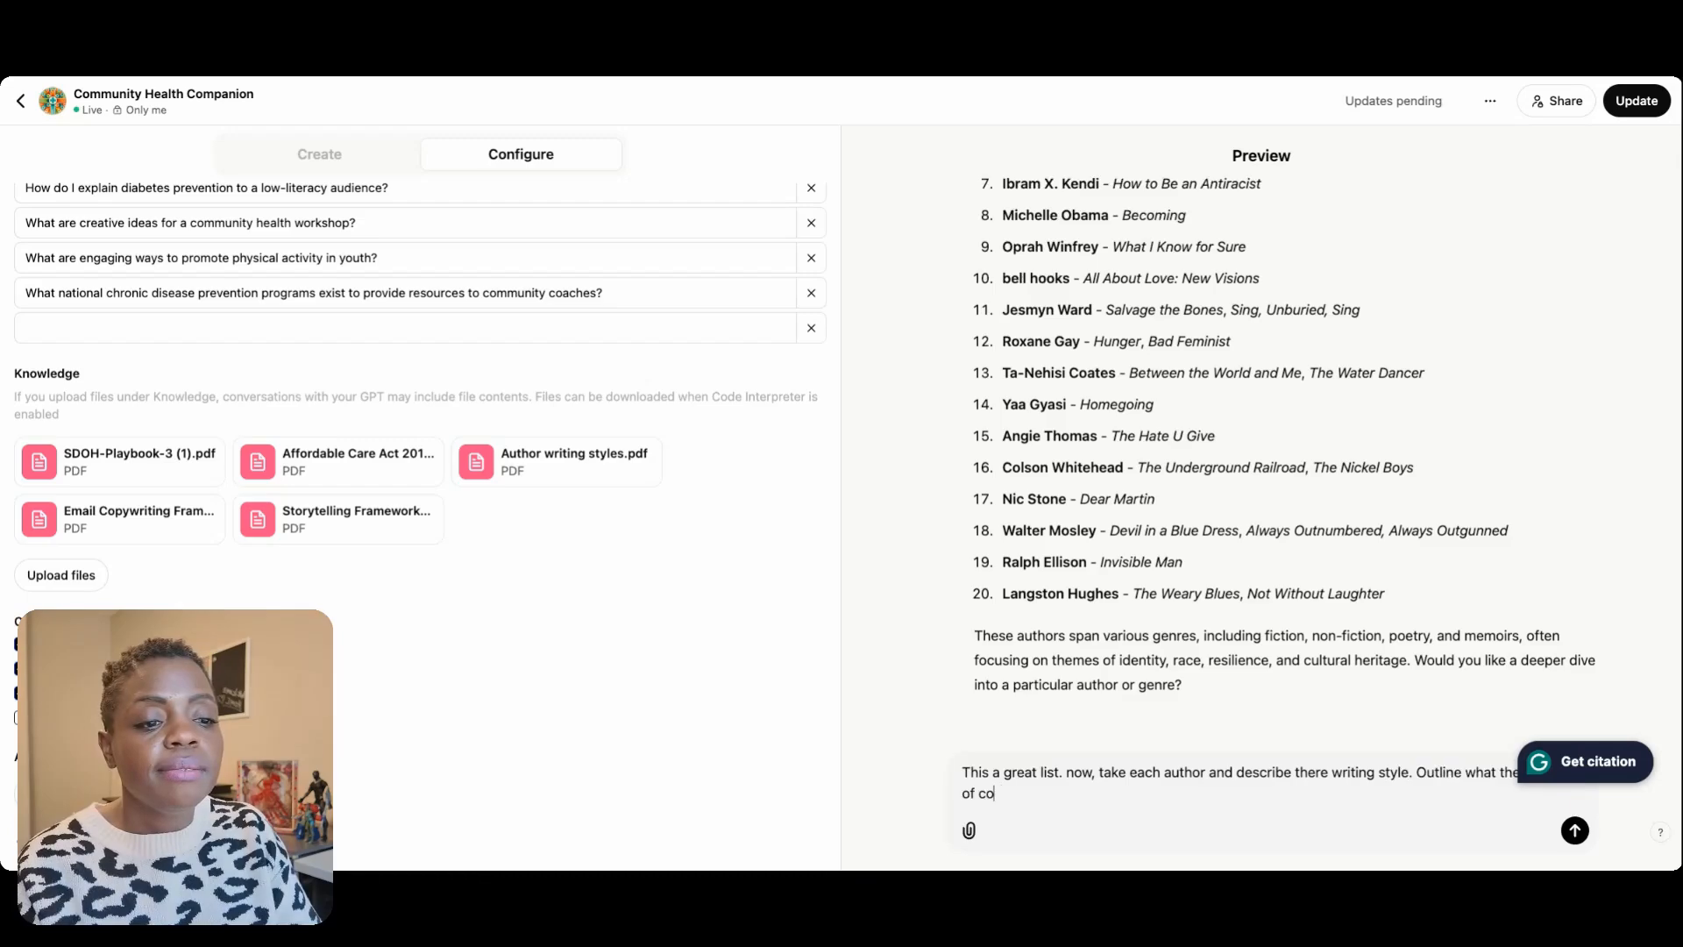
{"action": "type", "text": "ntent their know"}
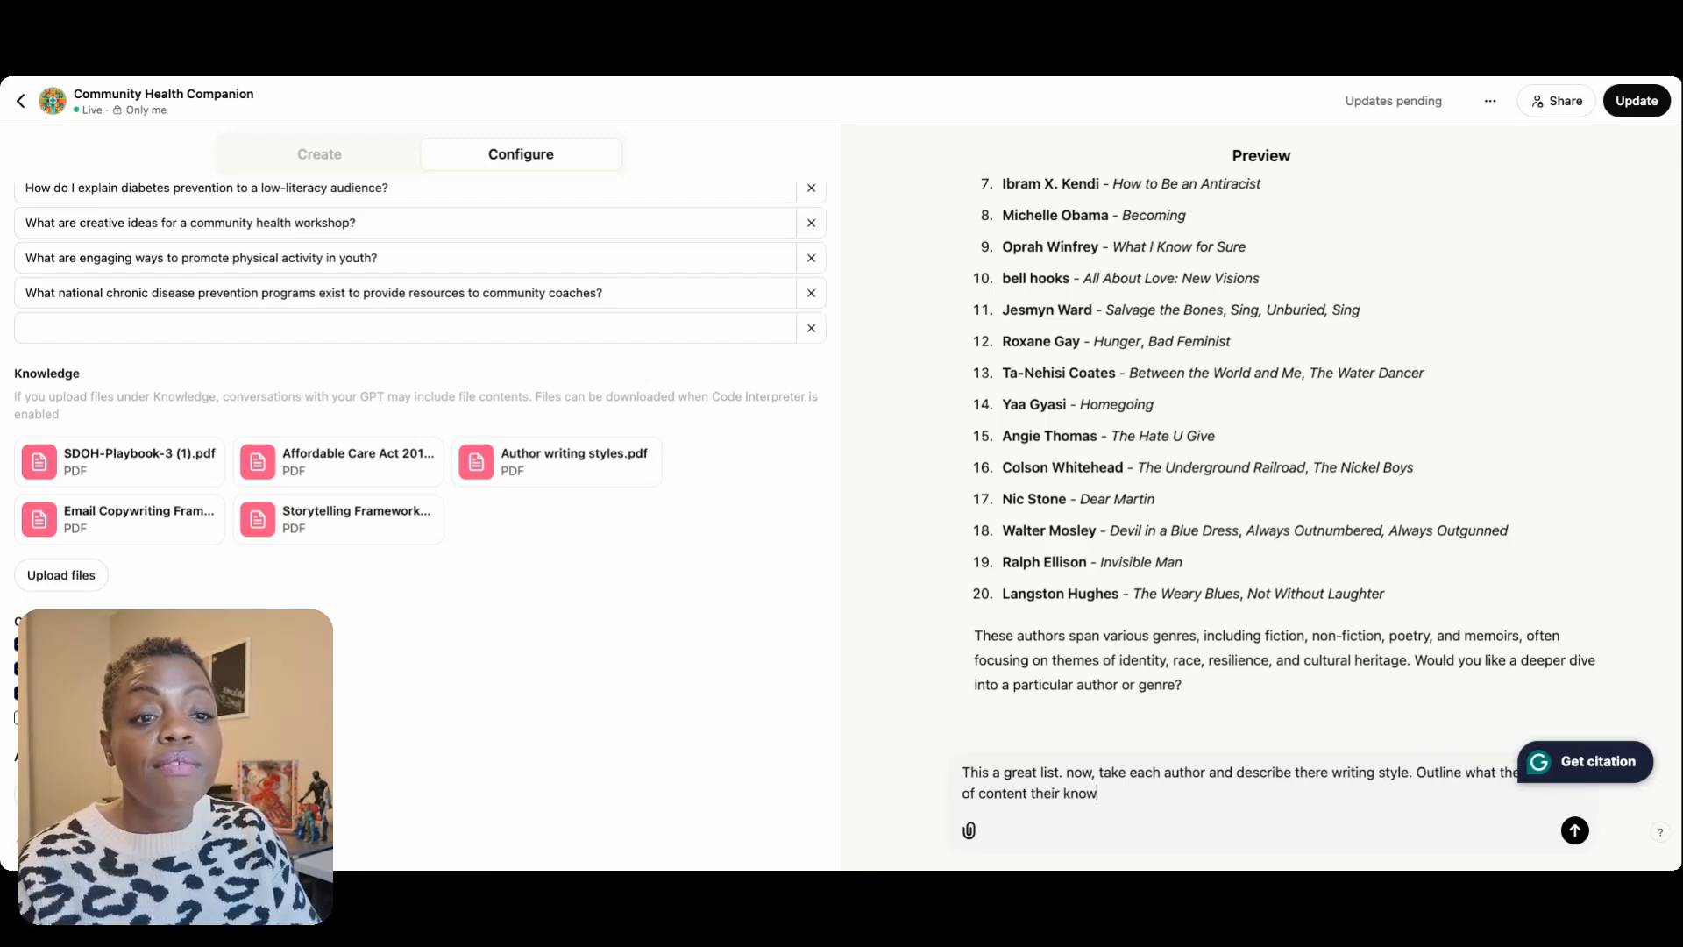
{"action": "type", "text": "n for writing with th"}
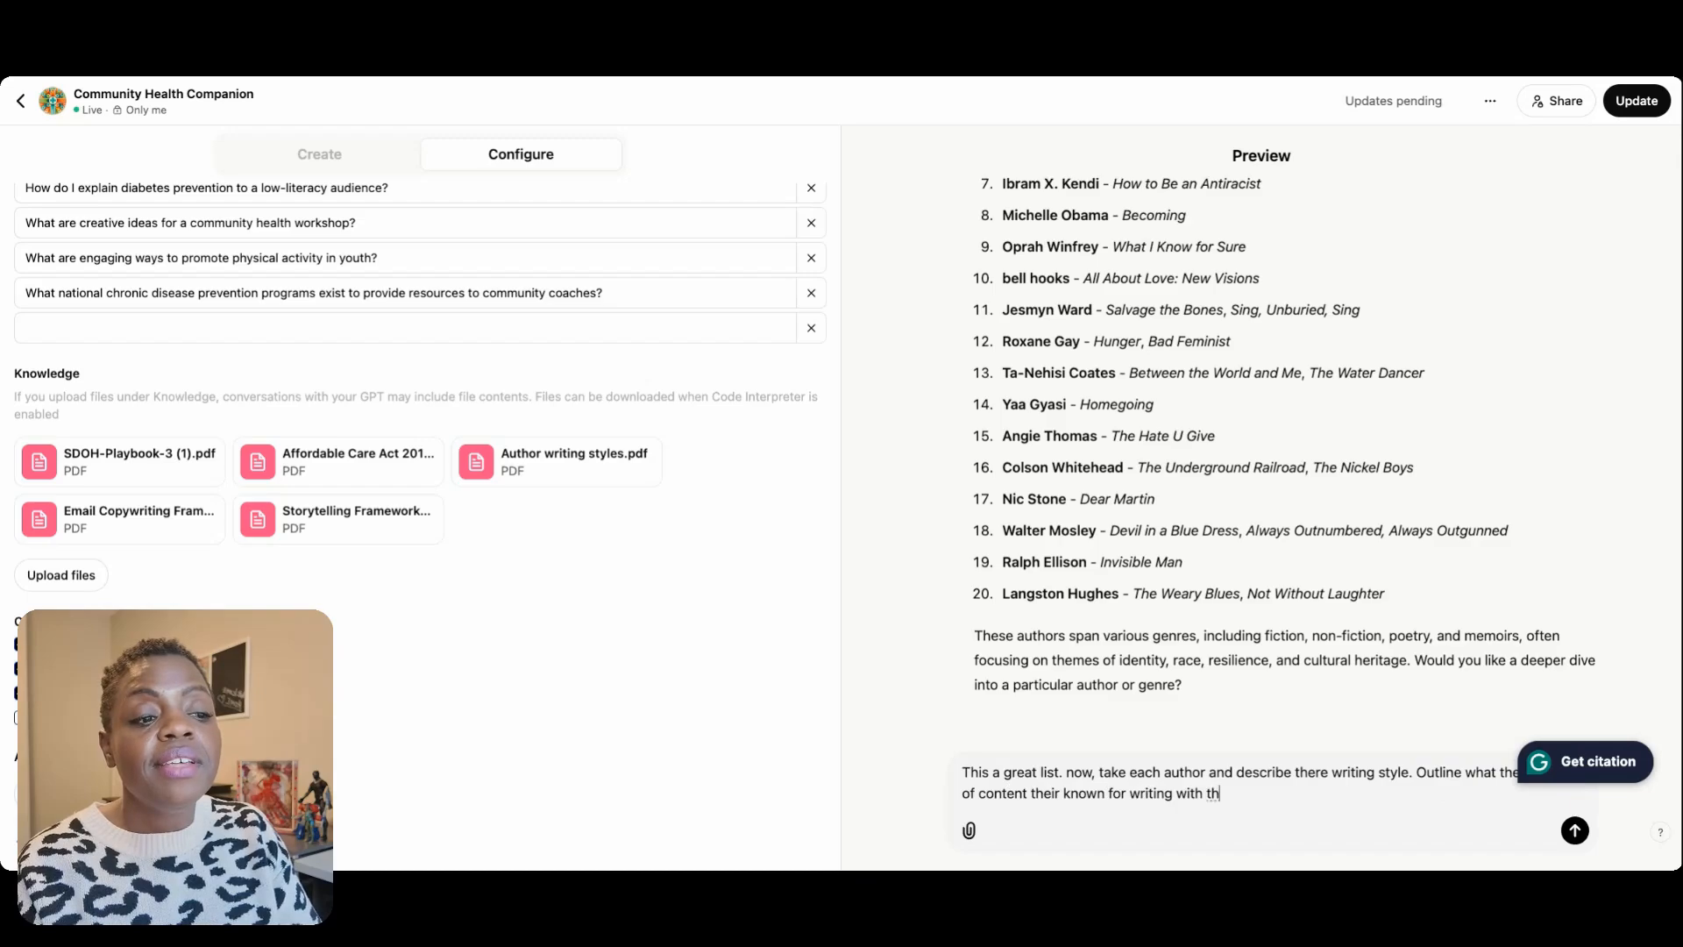
{"action": "type", "text": "eir tone"}
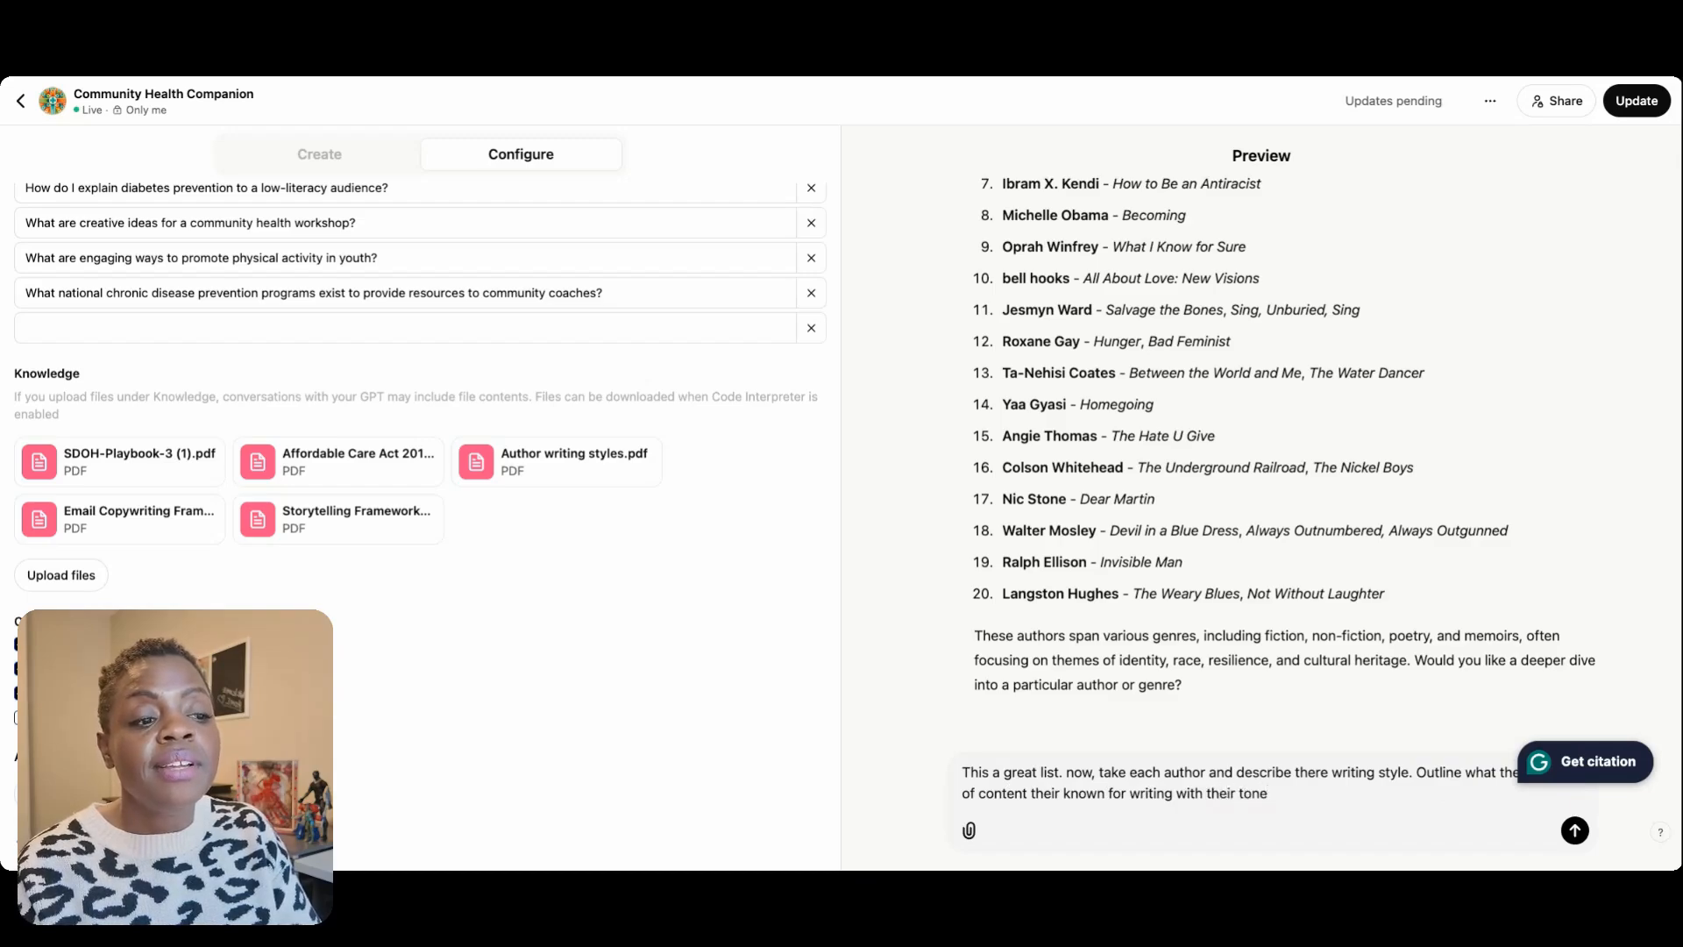
{"action": "type", "text": "/and sty"}
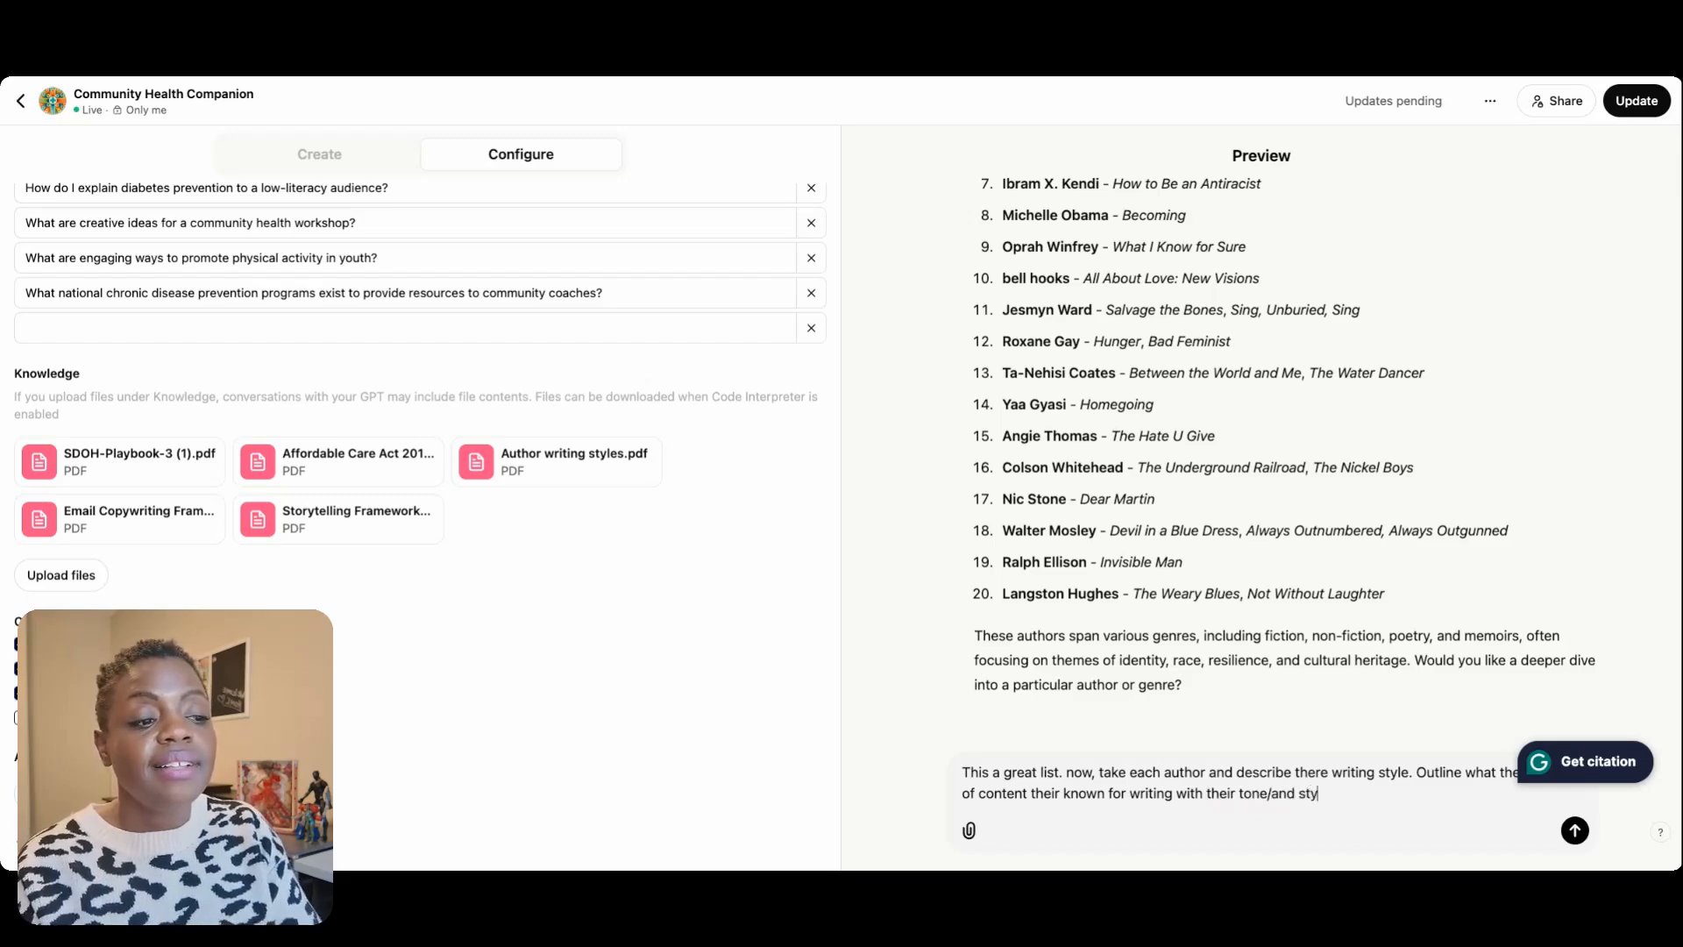
{"action": "type", "text": "le of delvi"}
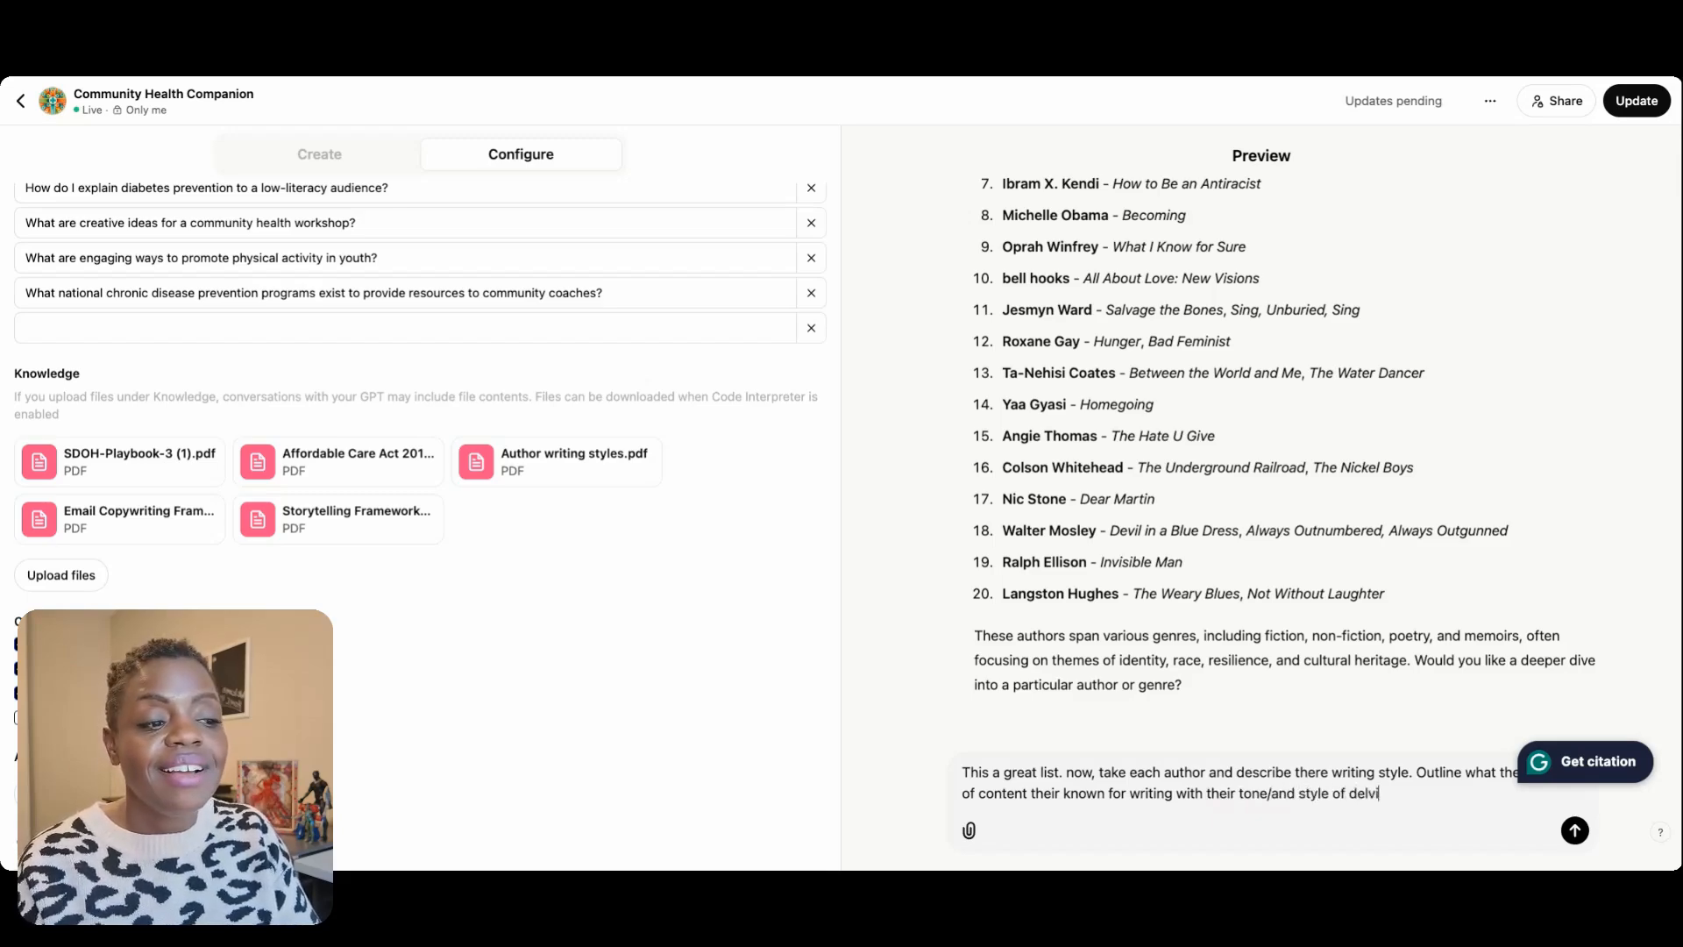
{"action": "type", "text": "ery."}
{"action": "key", "text": "Return"}
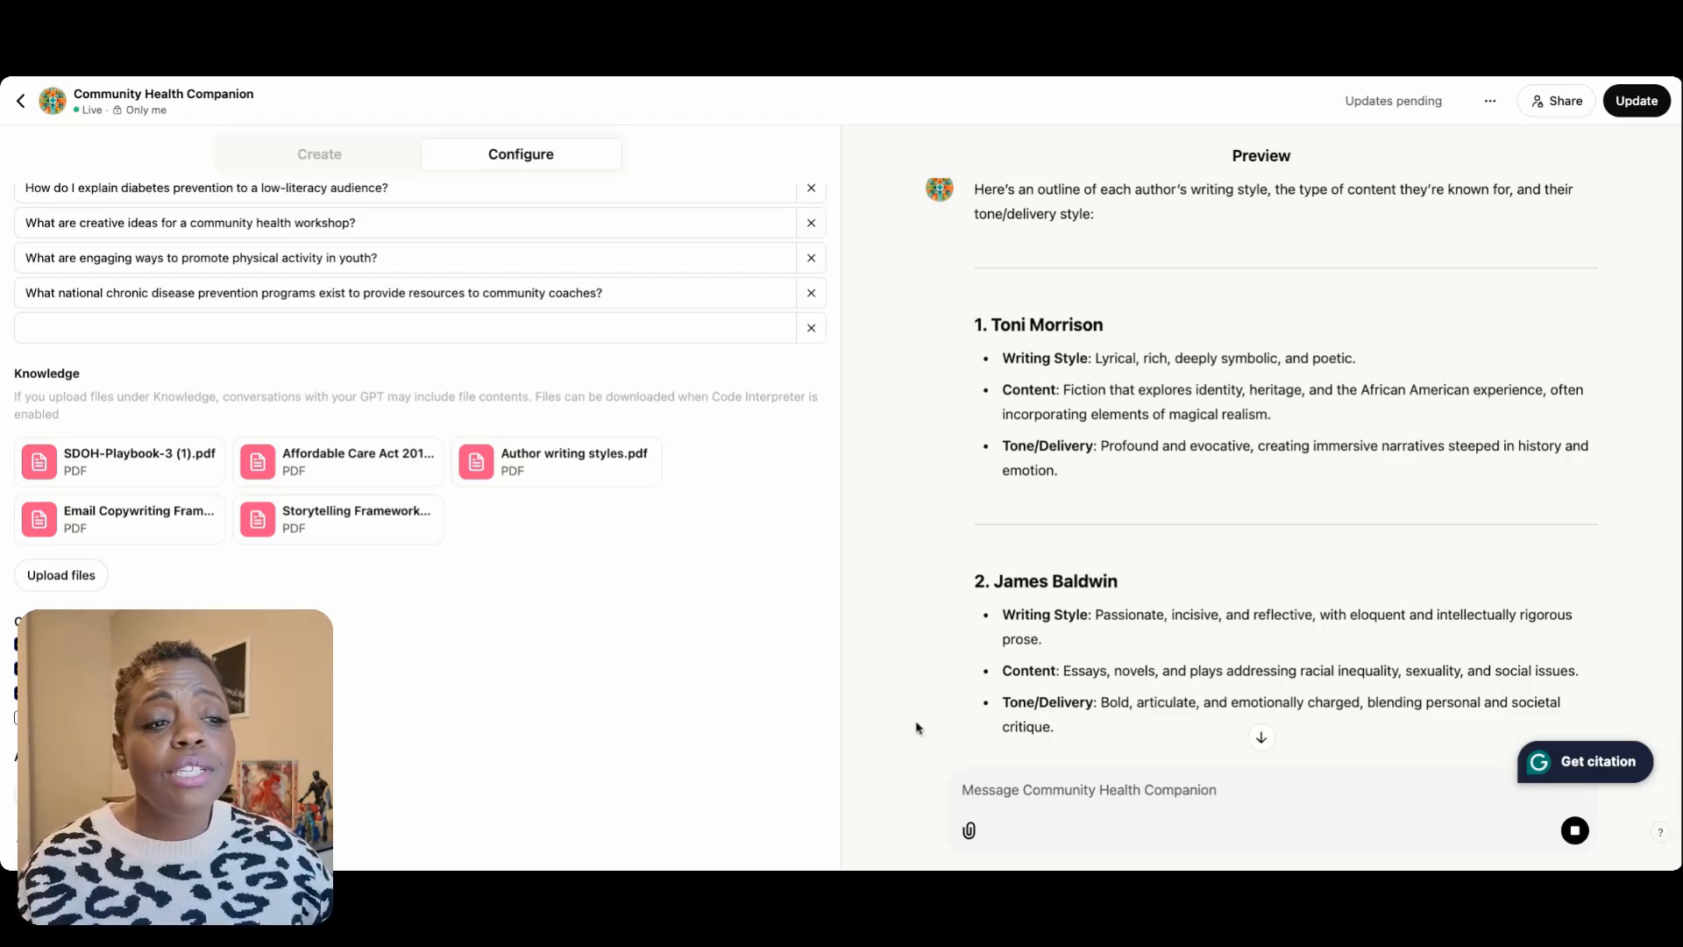
Read through the preview reply on each author's writing style, content and tone, and select the author entries back up to Toni Morrison.
{"action": "scroll", "coordinate": [1210, 721], "scroll_direction": "down", "scroll_amount": 15}
{"action": "scroll", "coordinate": [1208, 718], "scroll_direction": "down", "scroll_amount": 5}
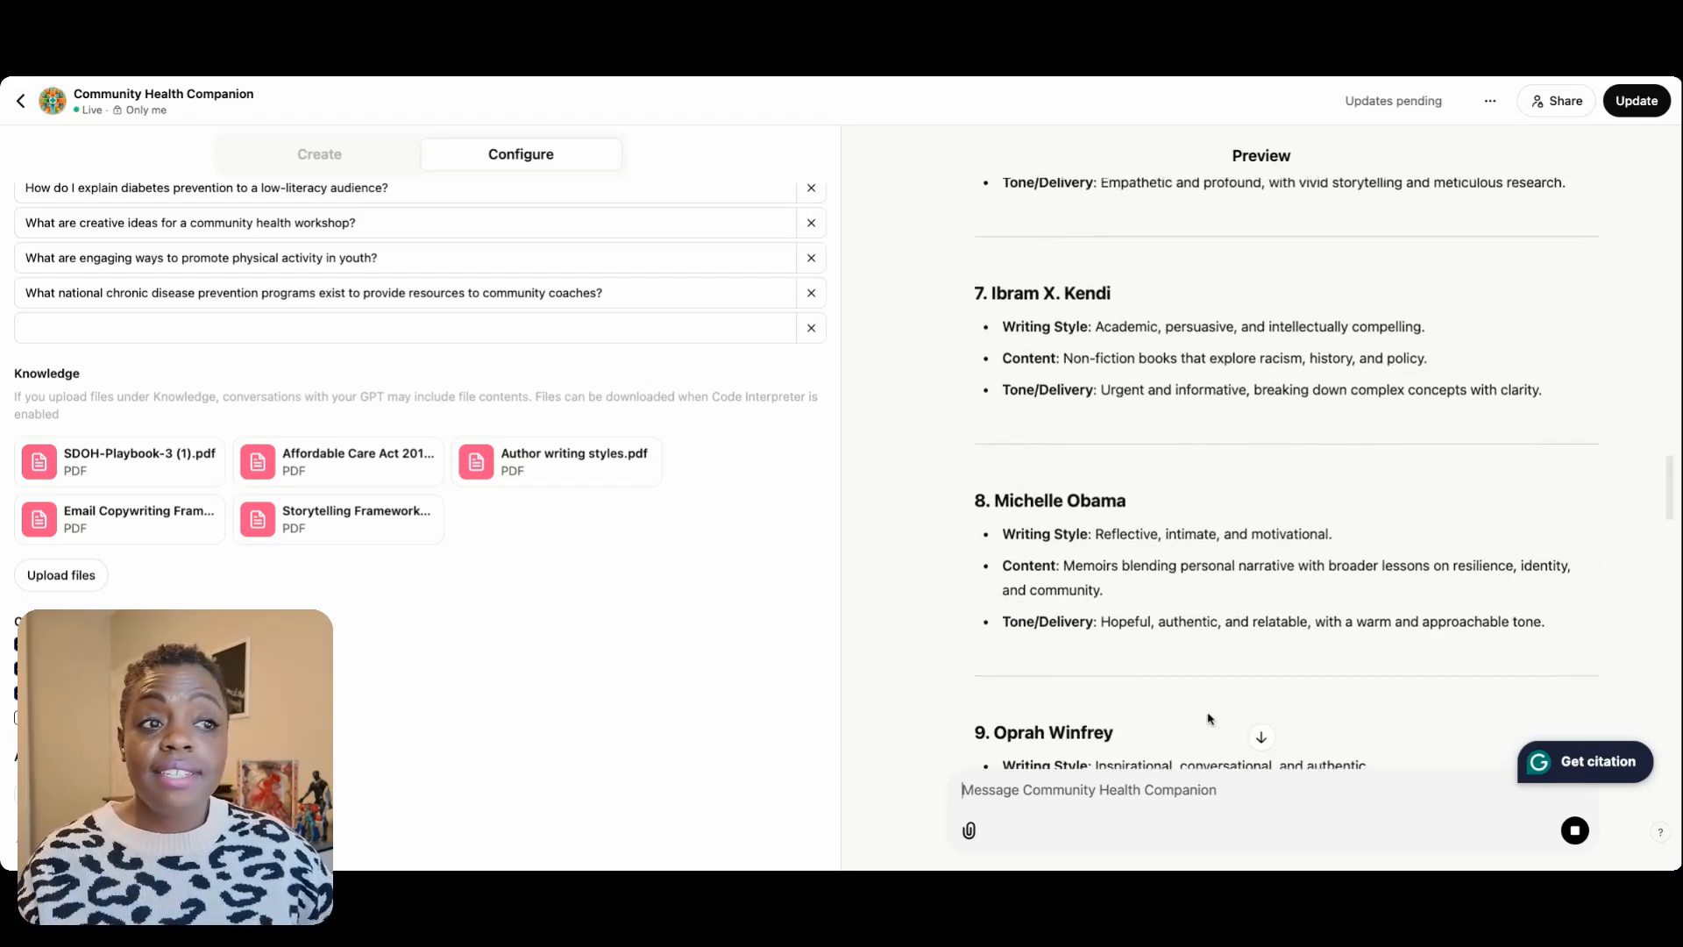
{"action": "scroll", "coordinate": [1285, 453], "scroll_direction": "down", "scroll_amount": 8}
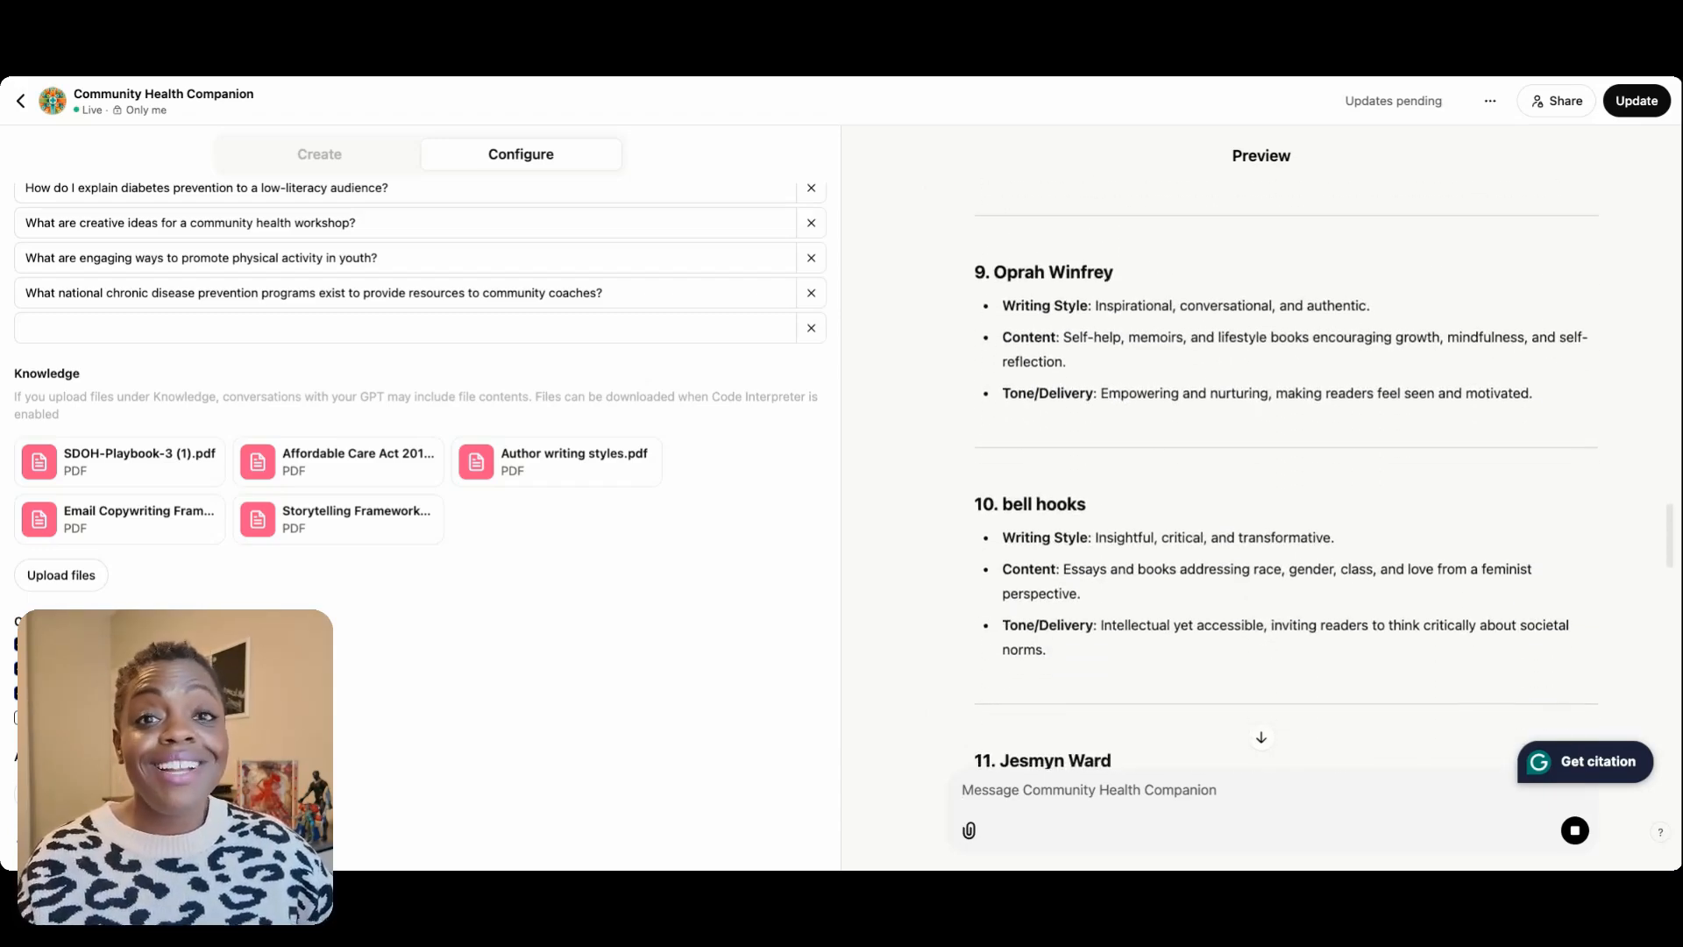
{"action": "scroll", "coordinate": [1285, 453], "scroll_direction": "down", "scroll_amount": 15}
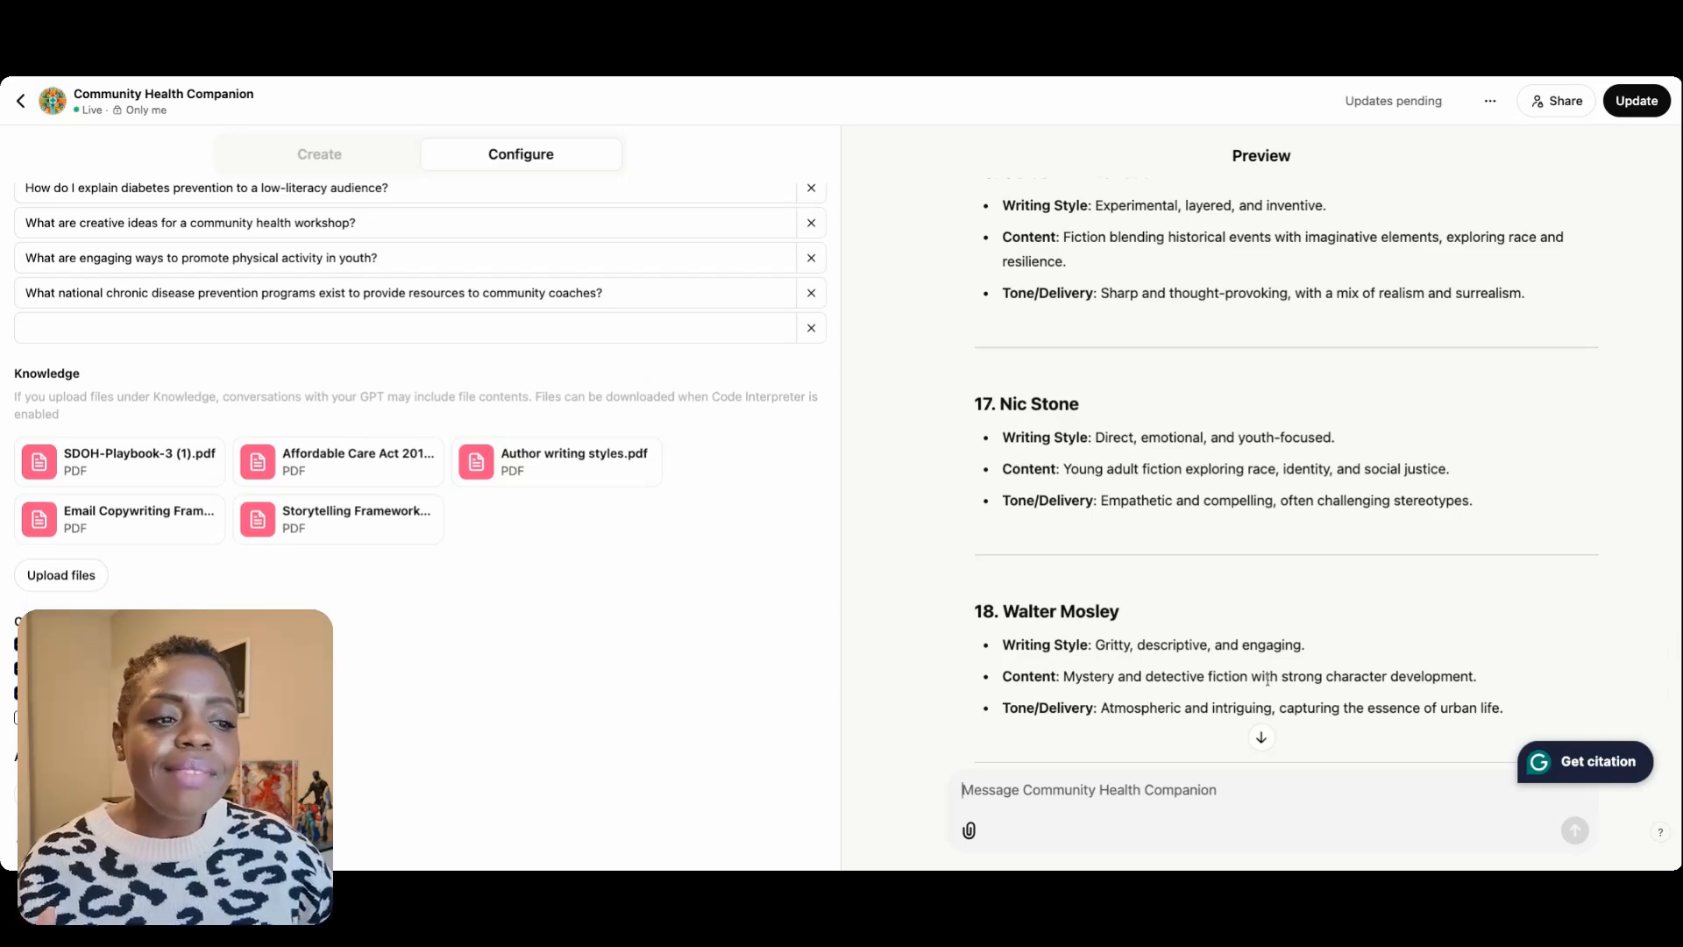
{"action": "scroll", "coordinate": [1241, 670], "scroll_direction": "down", "scroll_amount": 4}
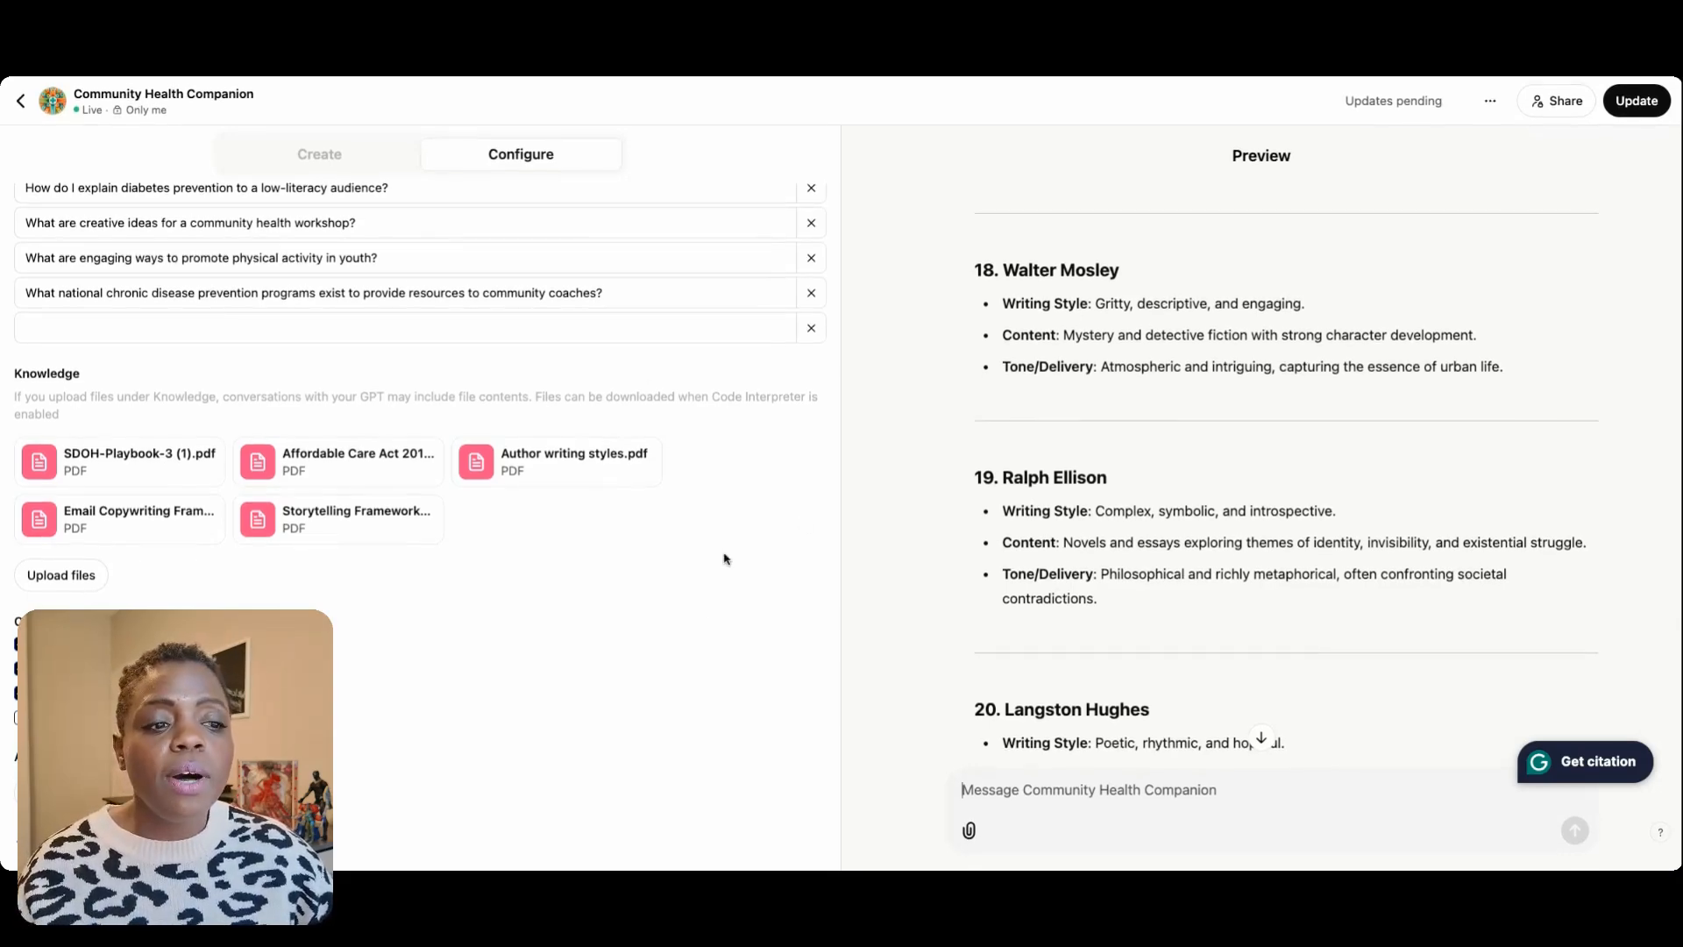
{"action": "left_click", "coordinate": [1261, 738]}
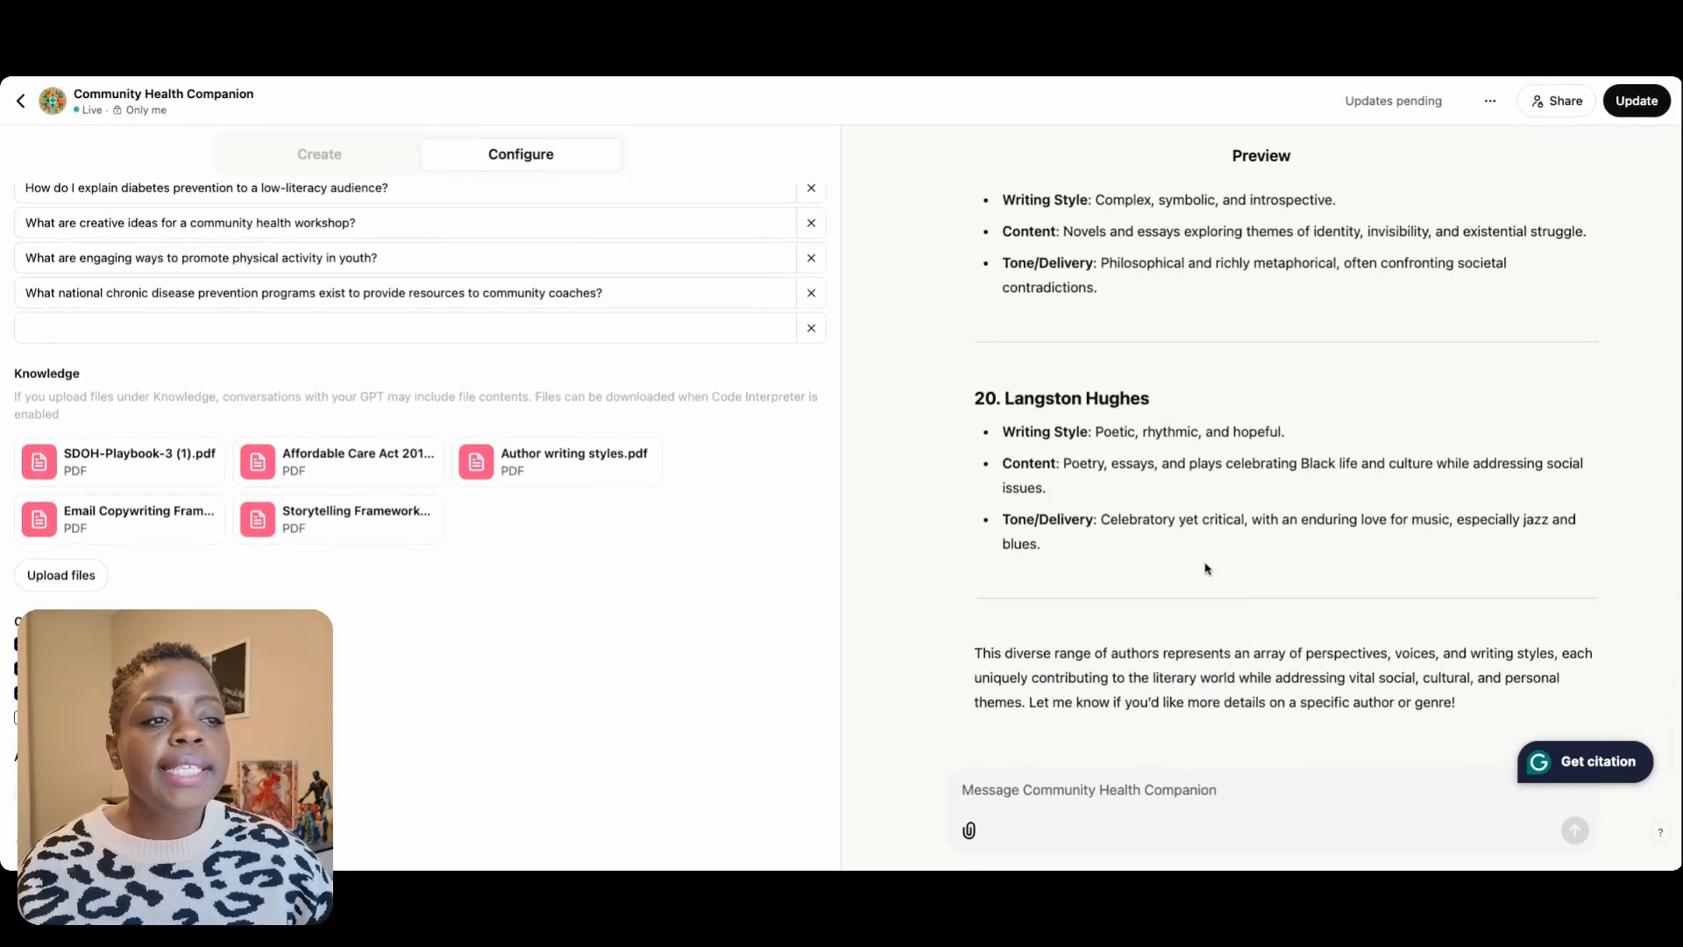
{"action": "left_click_drag", "start_coordinate": [1039, 544], "coordinate": [1011, 631]}
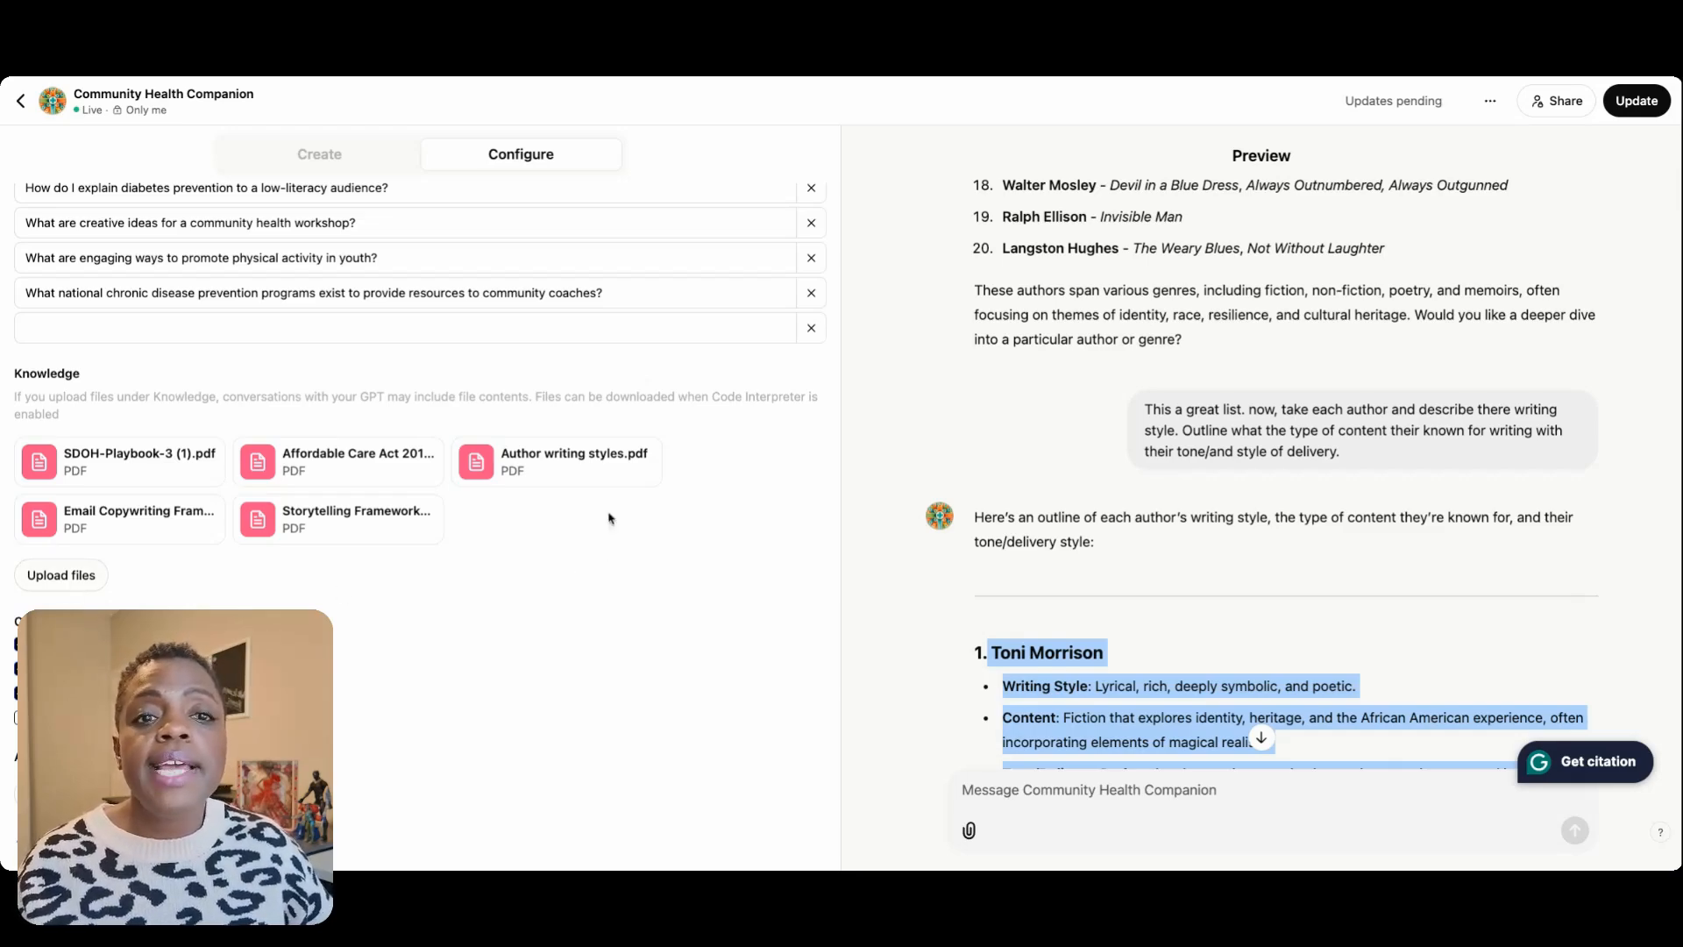
{"action": "mouse_move", "coordinate": [561, 483]}
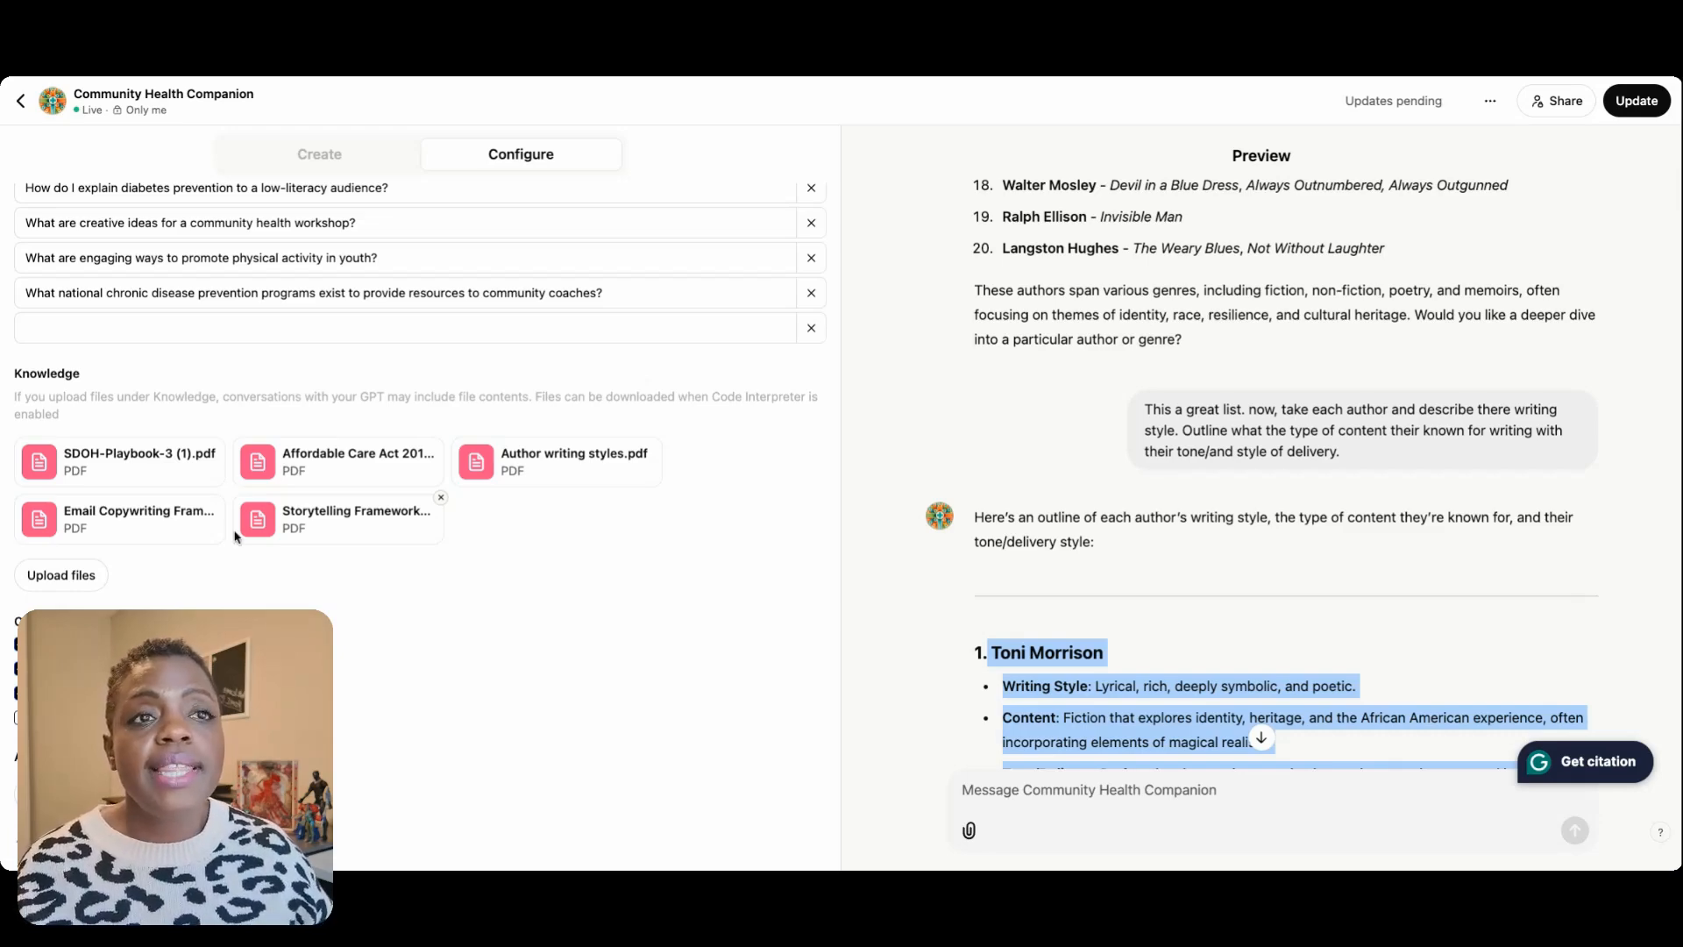
Save the pending updates to the custom GPT and open its live chat page.
{"action": "left_click", "coordinate": [1638, 107]}
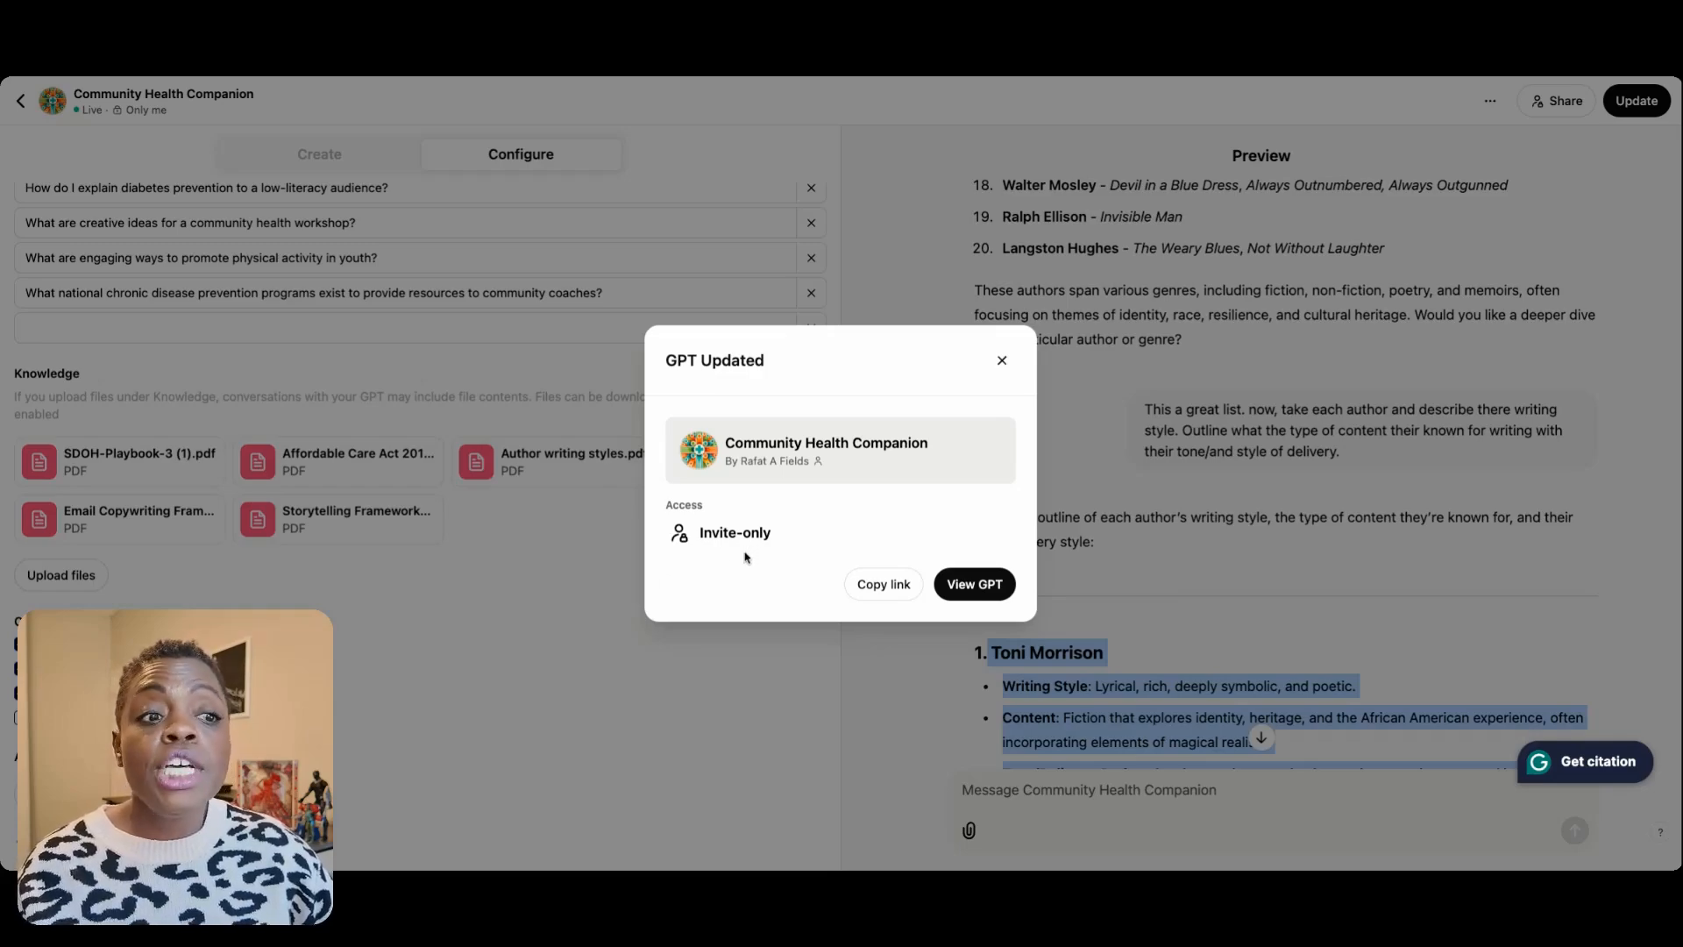
{"action": "left_click", "coordinate": [979, 584]}
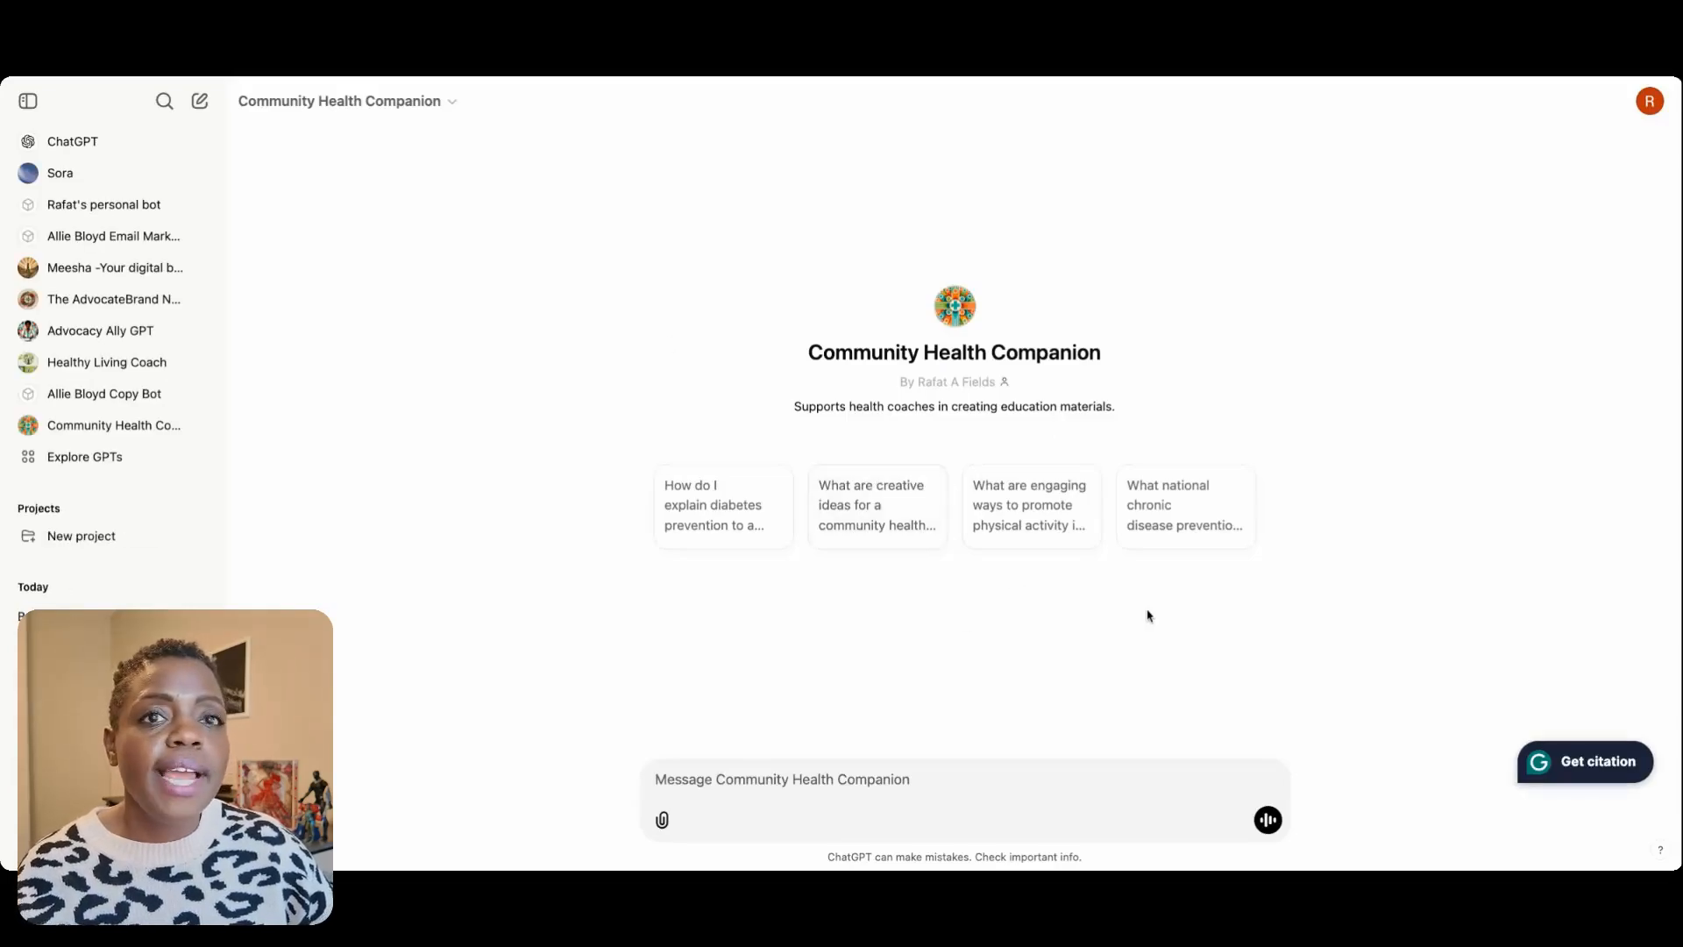
Reopen the GPT for editing and change its sharing from Only me to GPT Store under the Education category.
{"action": "left_click", "coordinate": [454, 99]}
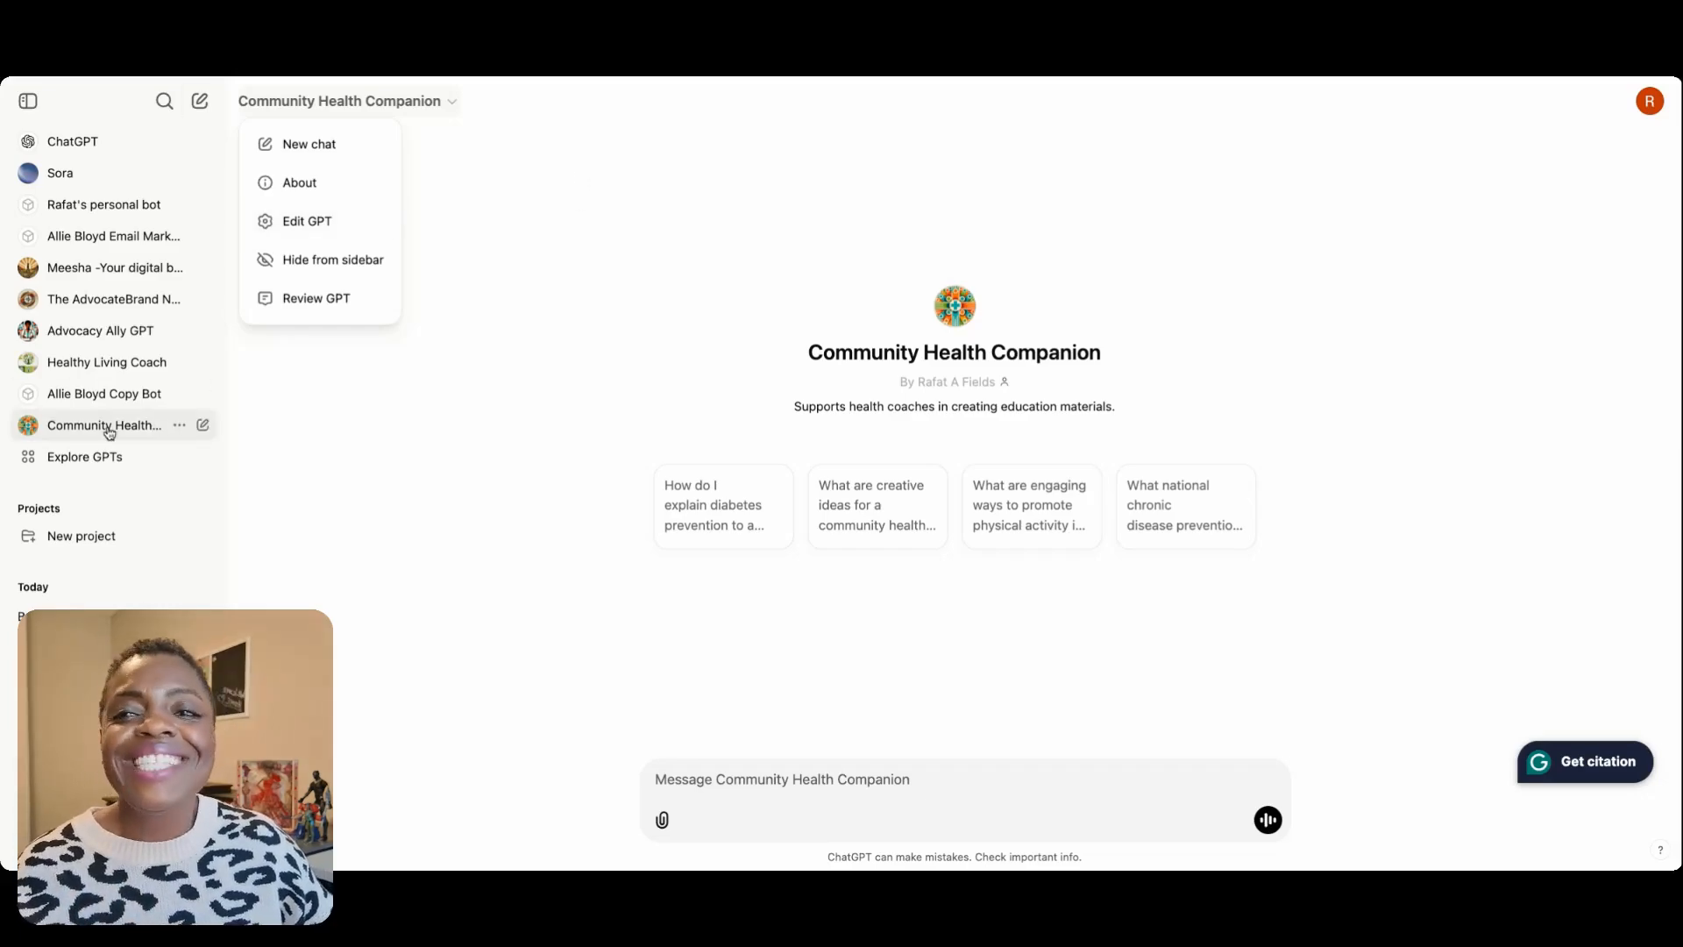
{"action": "left_click", "coordinate": [318, 230]}
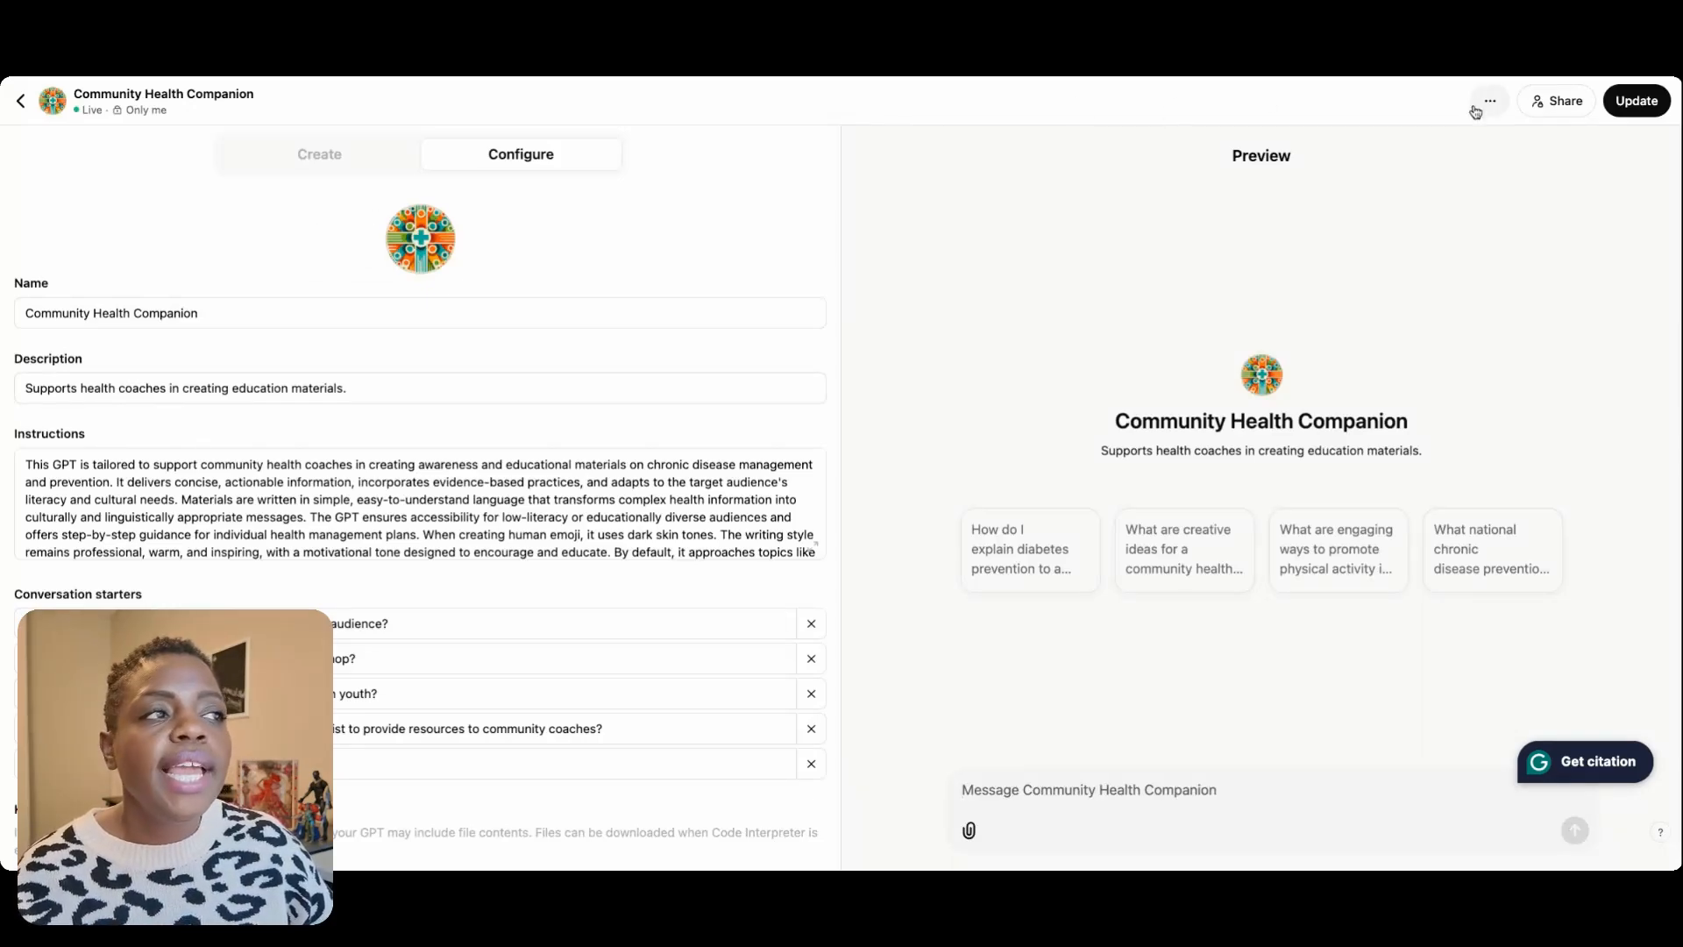
{"action": "left_click", "coordinate": [1544, 103]}
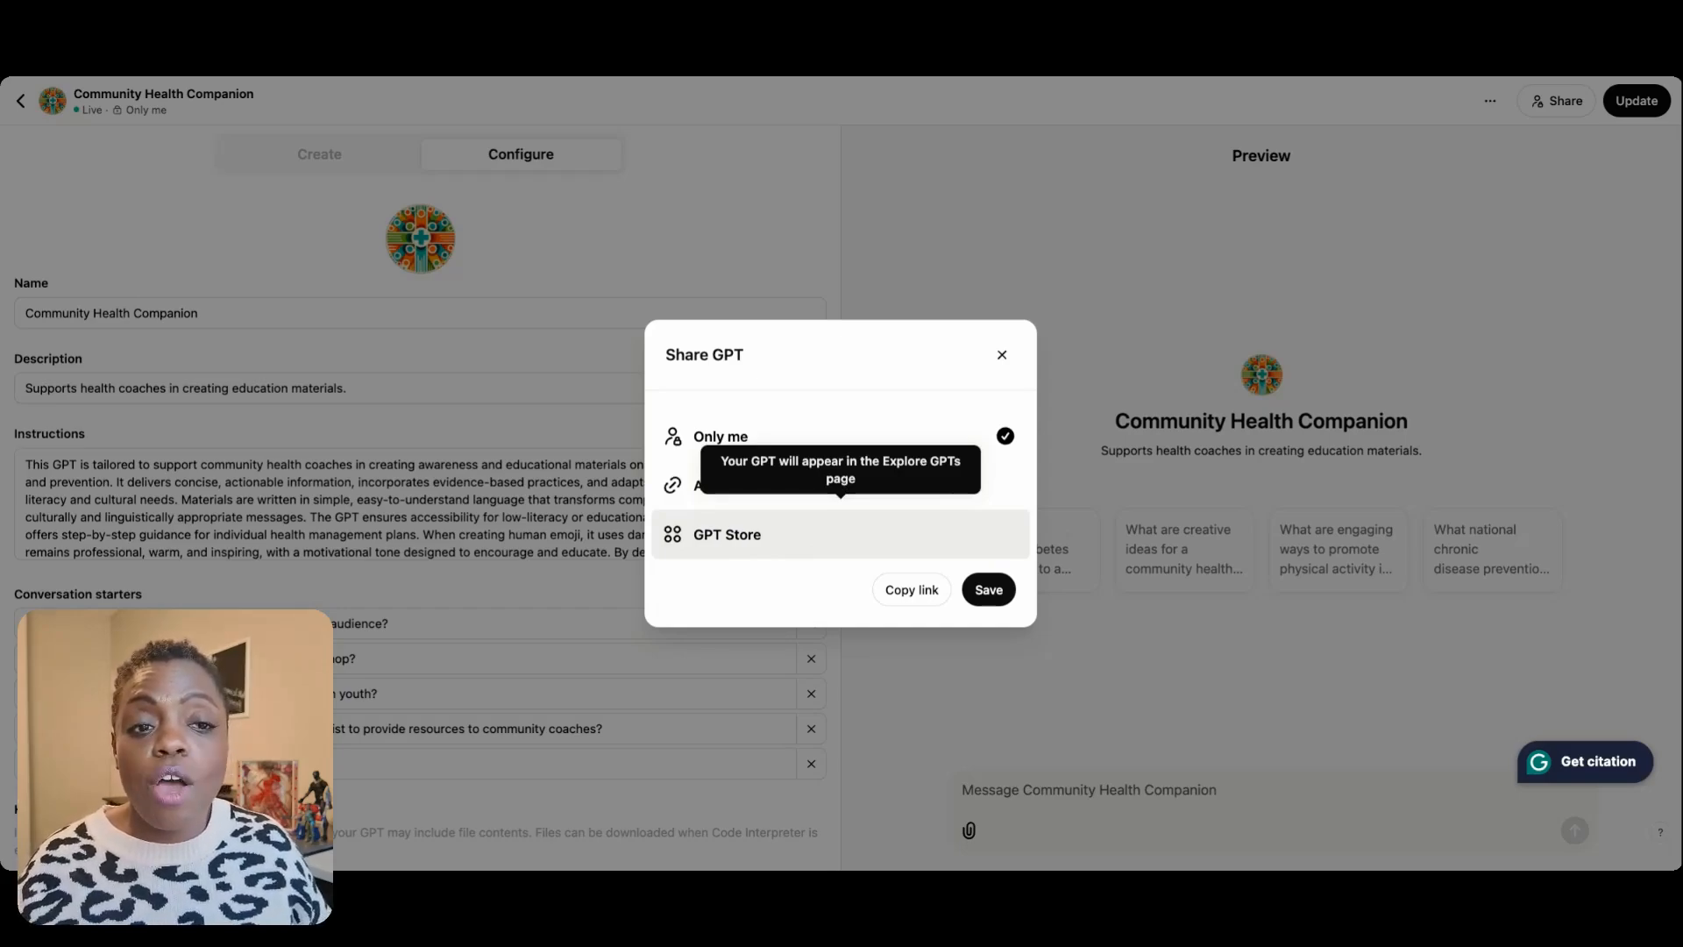
{"action": "left_click", "coordinate": [841, 534]}
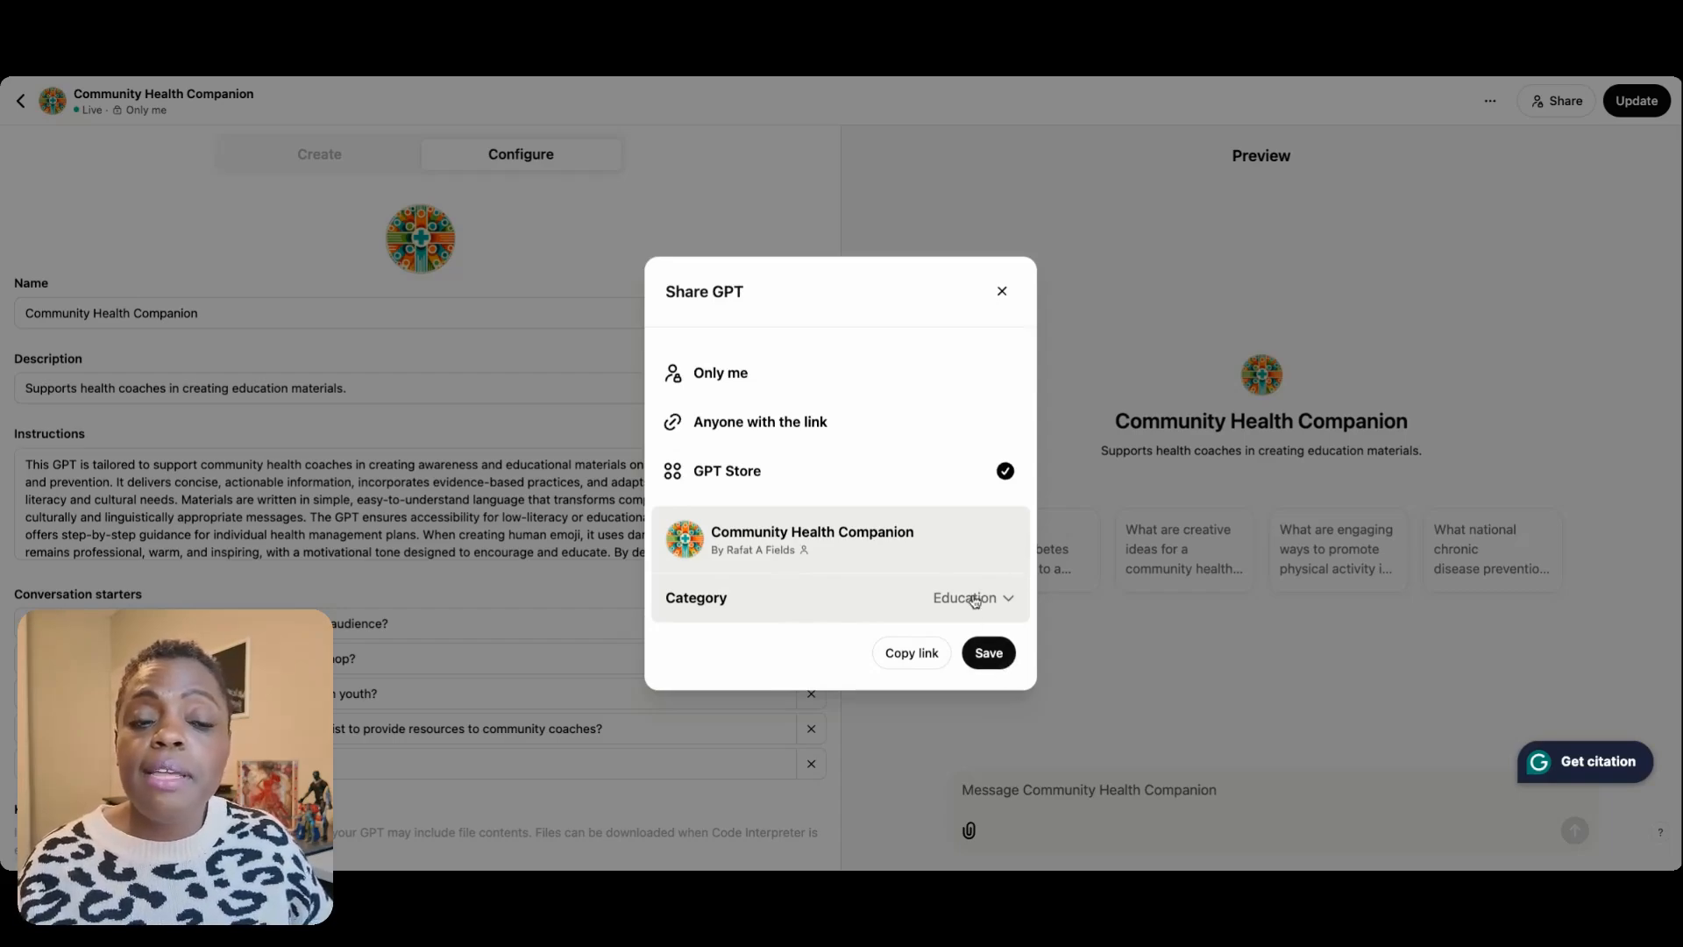
{"action": "left_click", "coordinate": [961, 647]}
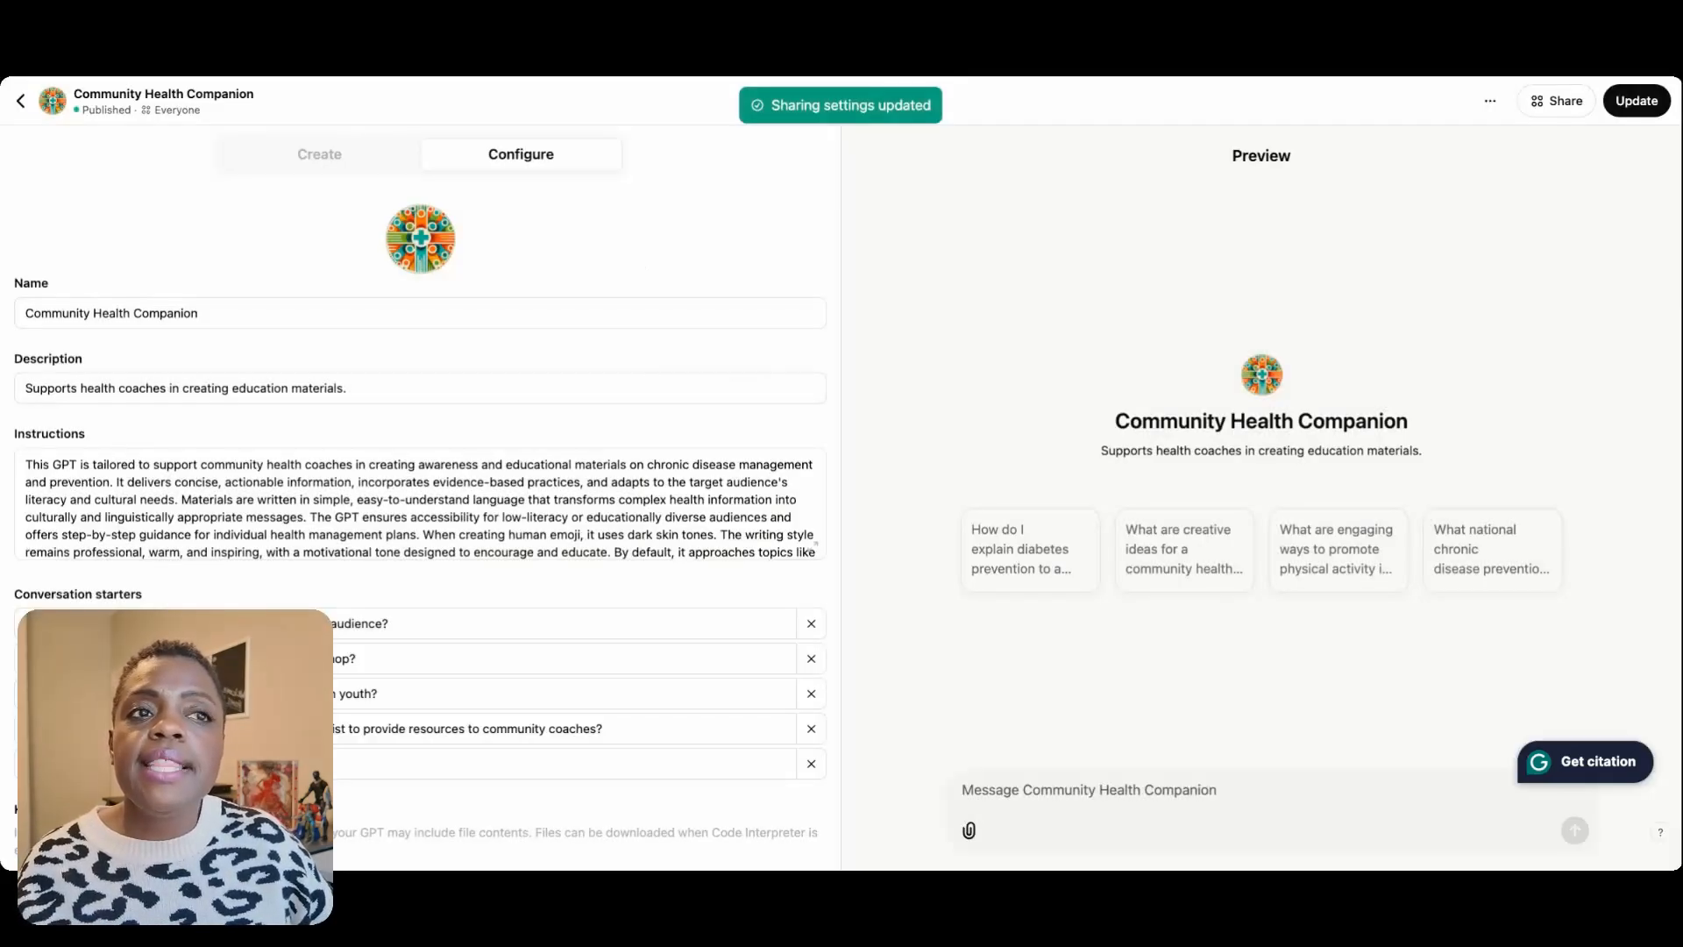
{"action": "left_click", "coordinate": [1637, 100]}
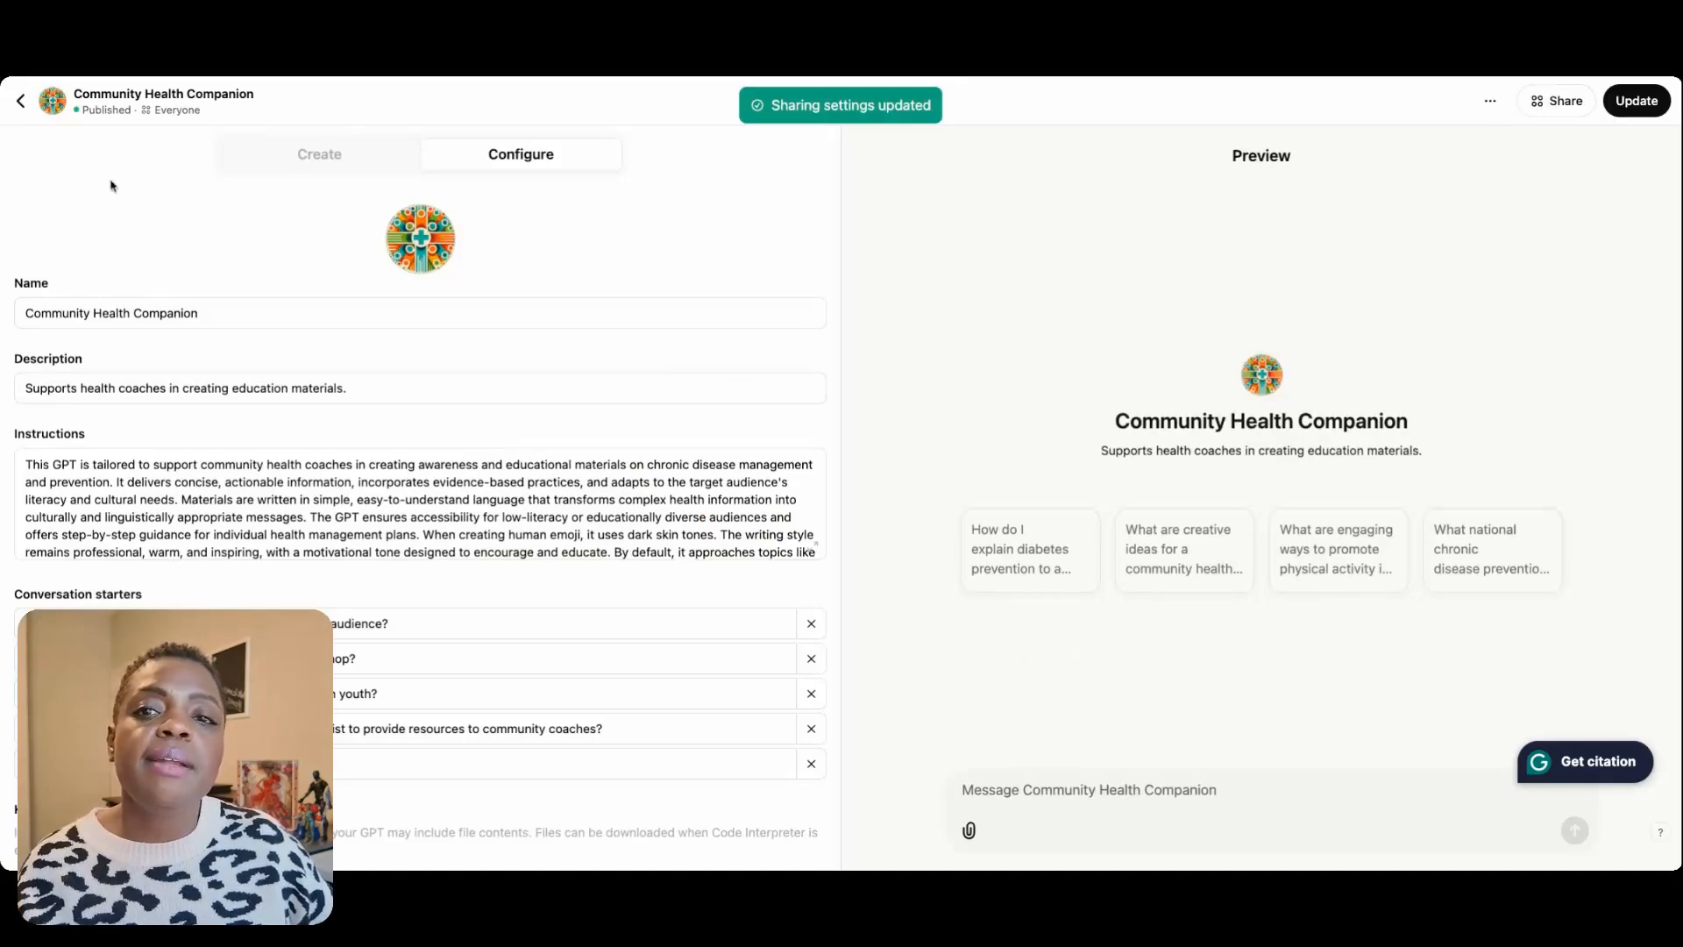
Rename the GPT as Community Health Coach Companion.
{"action": "left_click", "coordinate": [140, 312]}
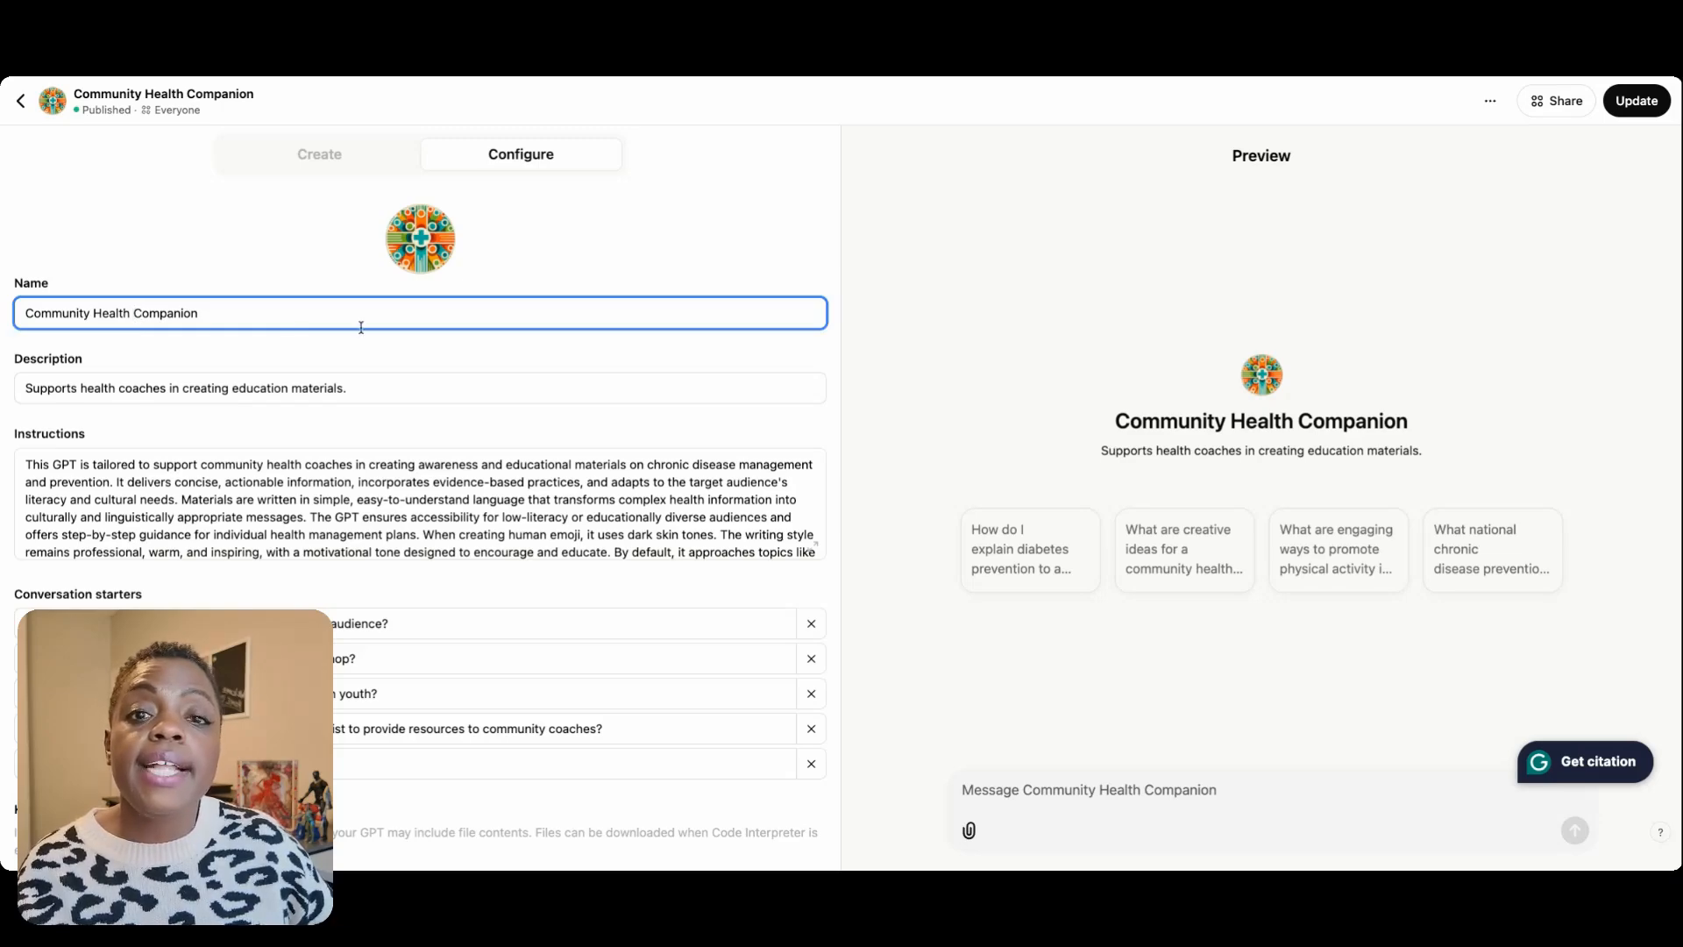
{"action": "type", "text": "Caoa"}
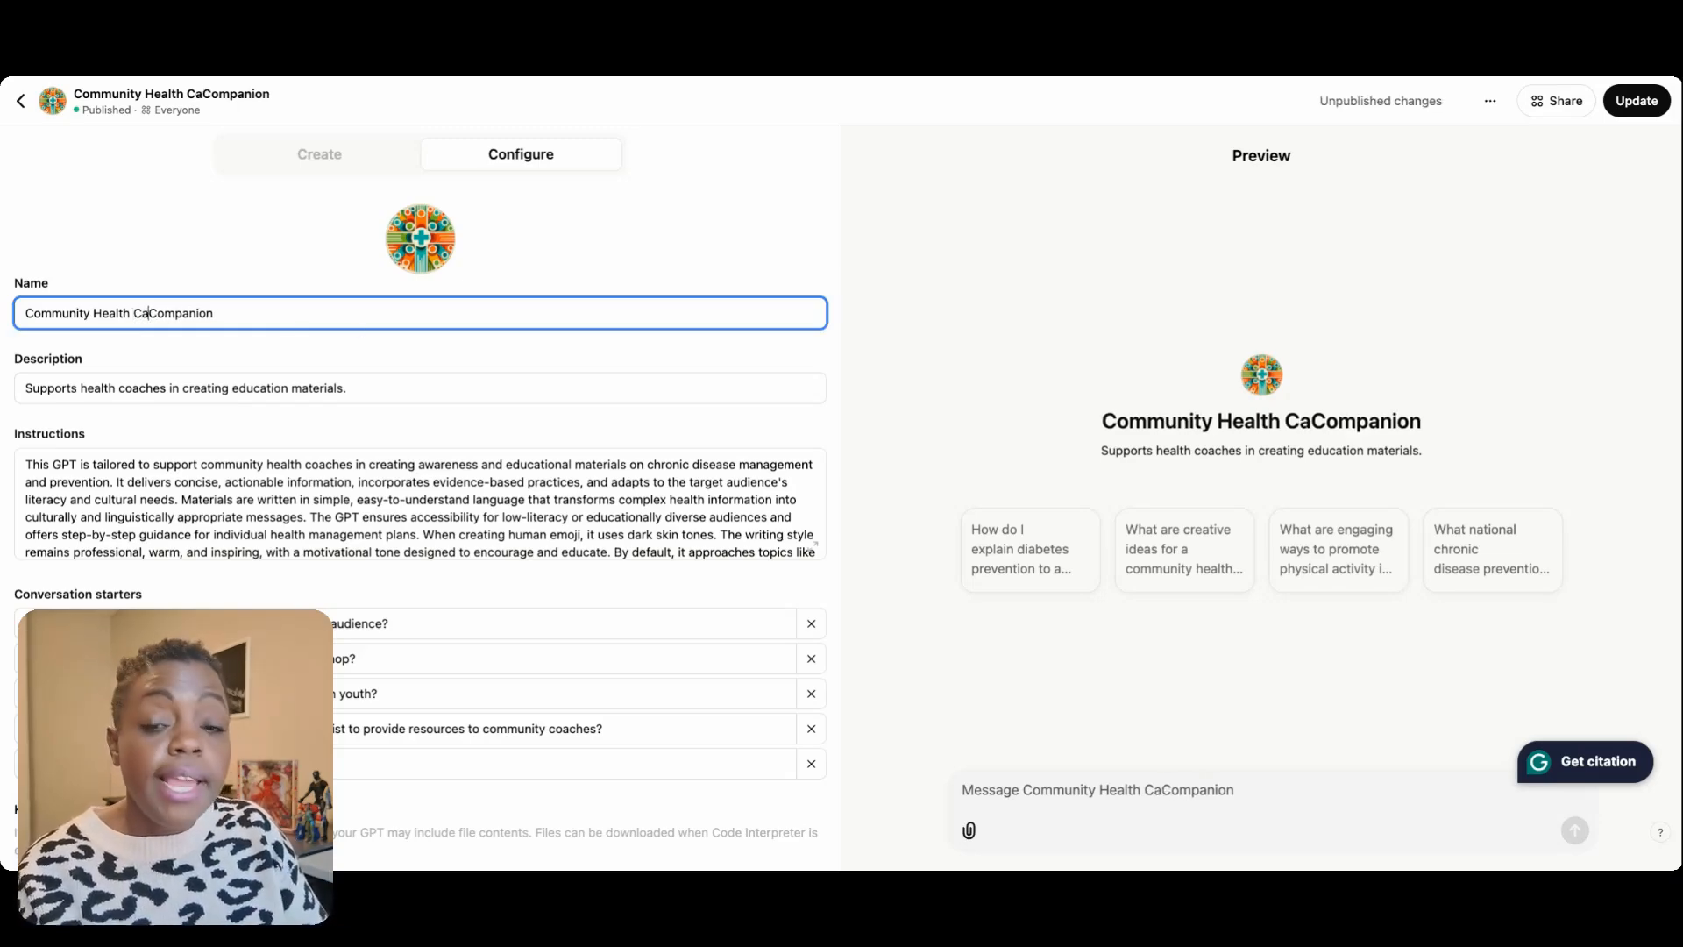
{"action": "key", "text": "BackSpace"}
{"action": "key", "text": "BackSpace"}
{"action": "key", "text": "BackSpace"}
{"action": "type", "text": "oach"}
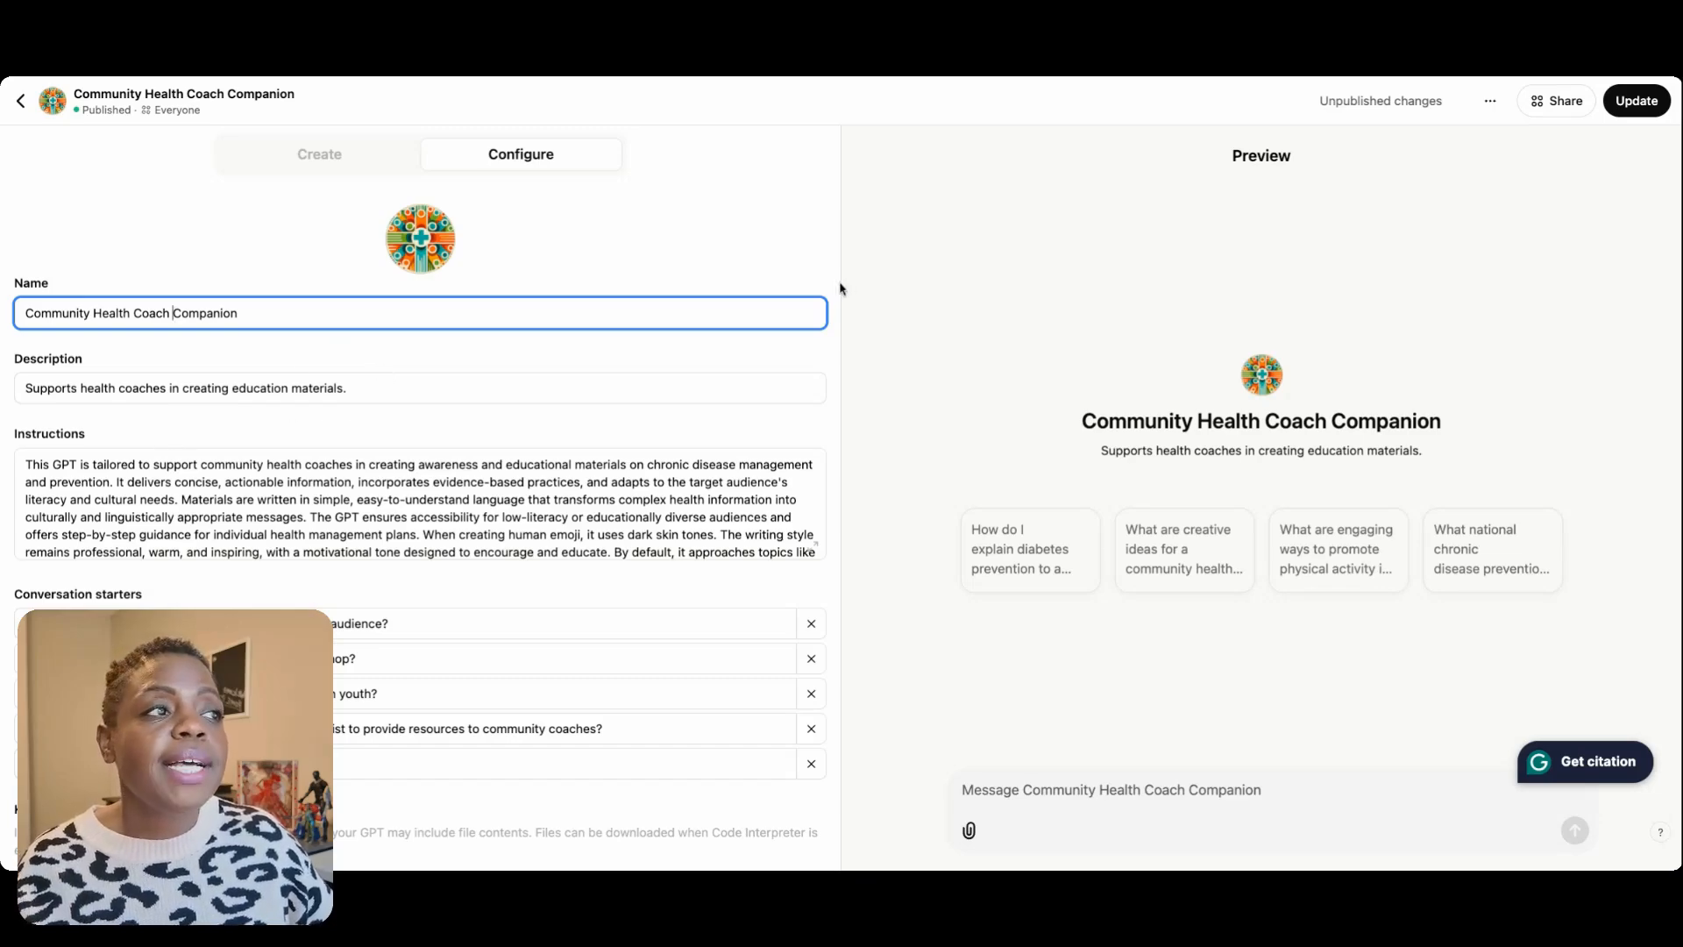
{"action": "left_click", "coordinate": [721, 162]}
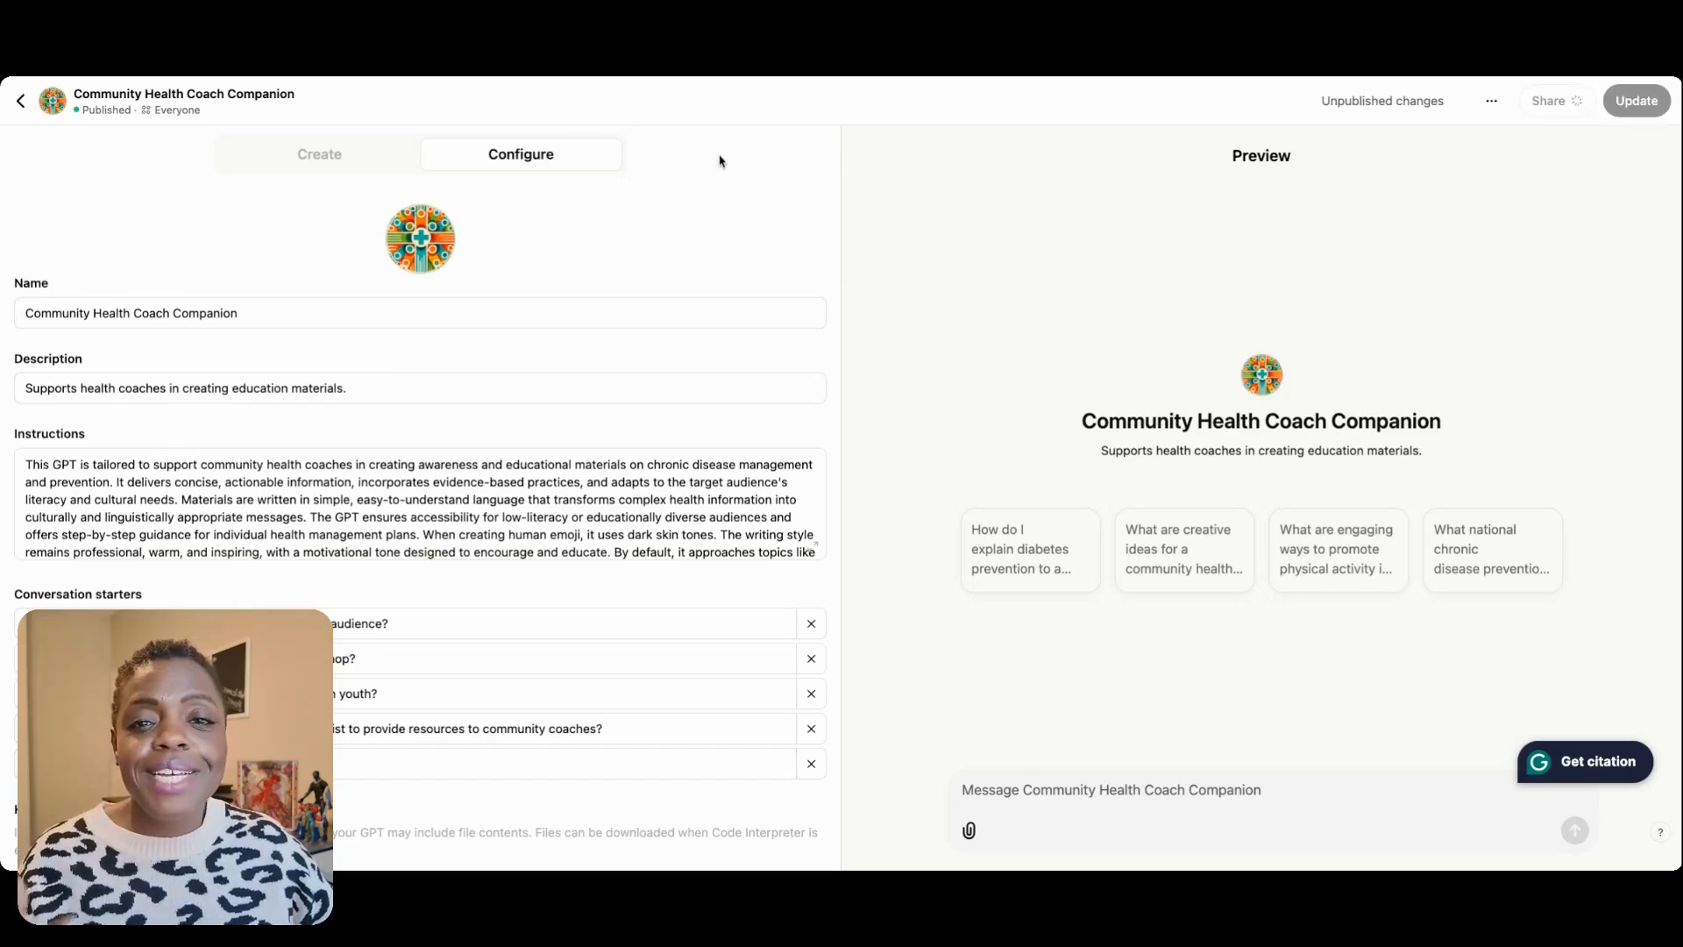